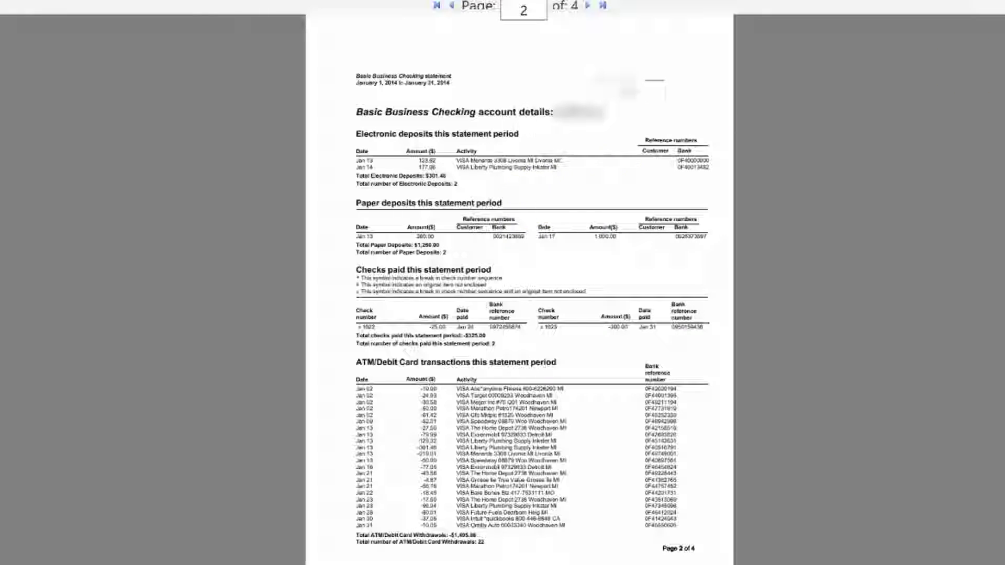
Mark the Electronic deposits section on page 2 as a table, from its column headings down through the Jan 14 row
key(ctrl+plus)
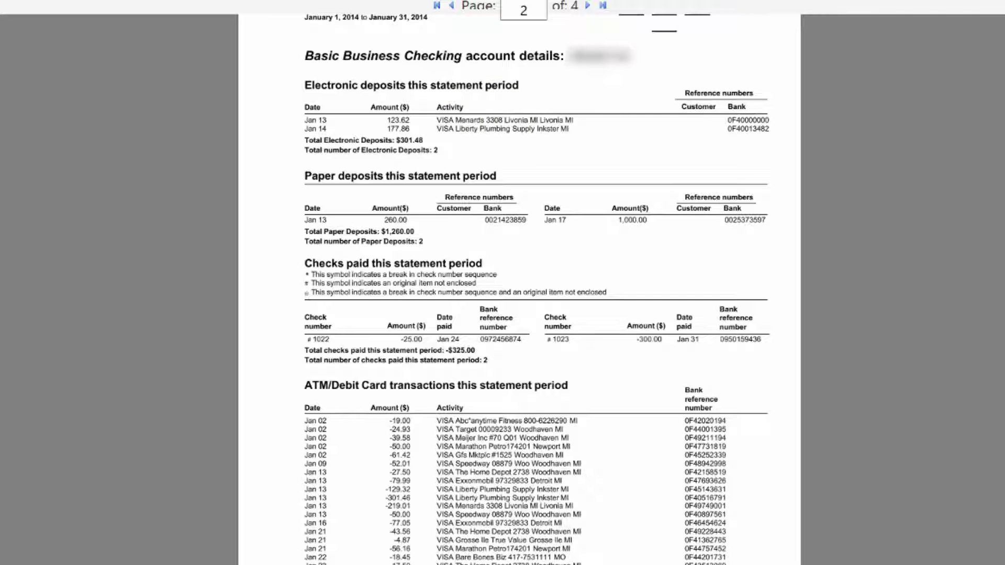
scroll(524, 288, up, 1)
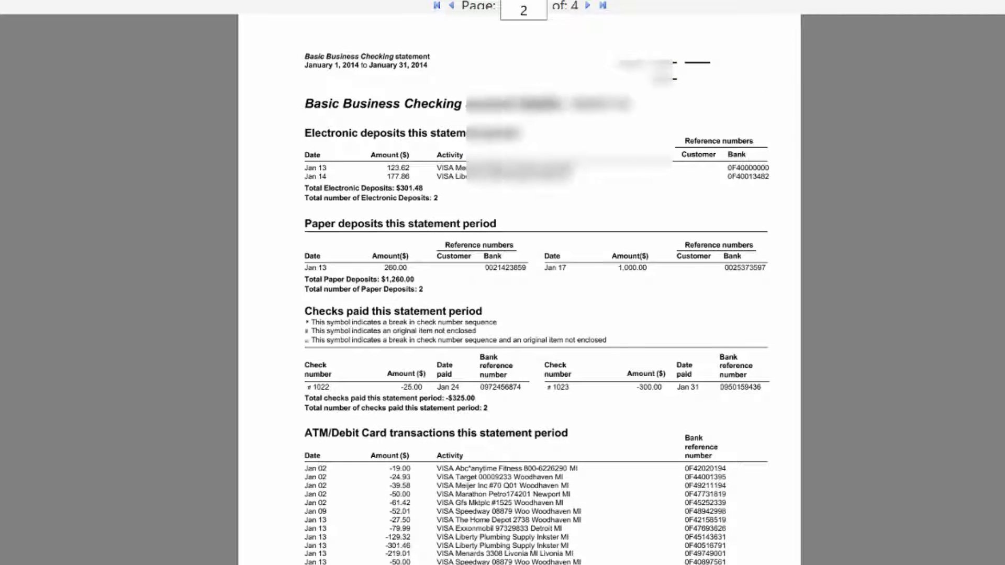
scroll(524, 288, up, 3)
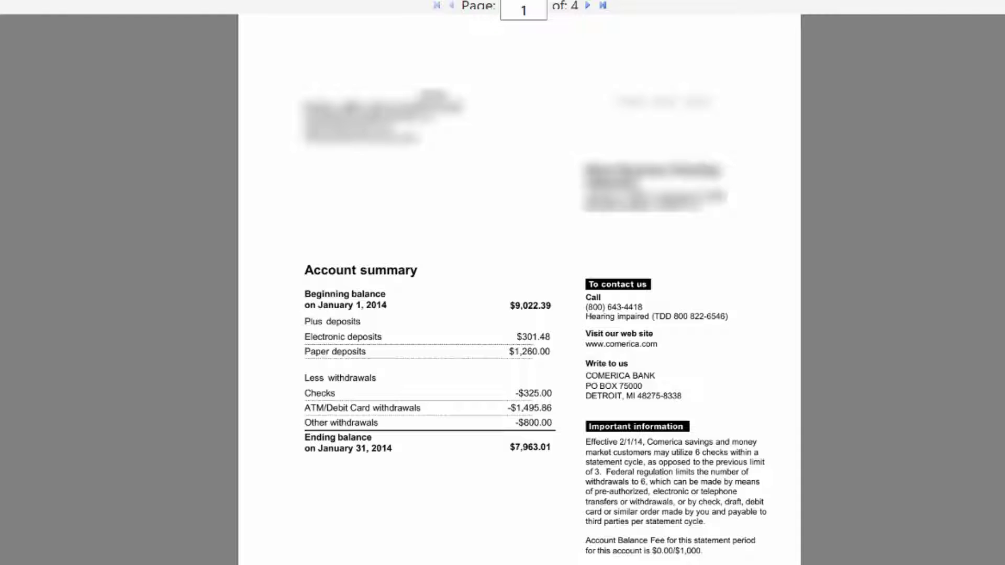
scroll(608, 146, down, 2)
scroll(799, 230, down, 1)
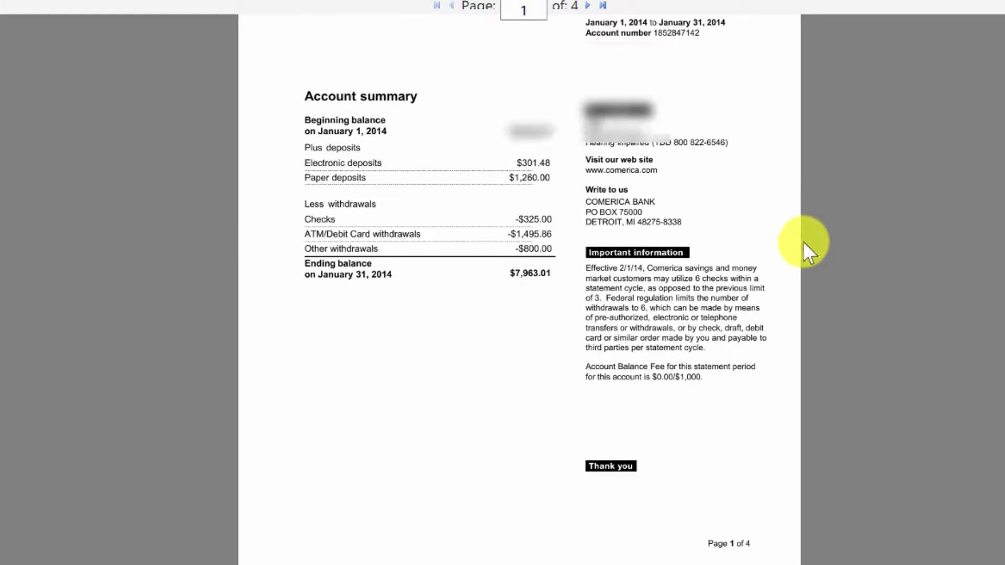
scroll(817, 295, down, 4)
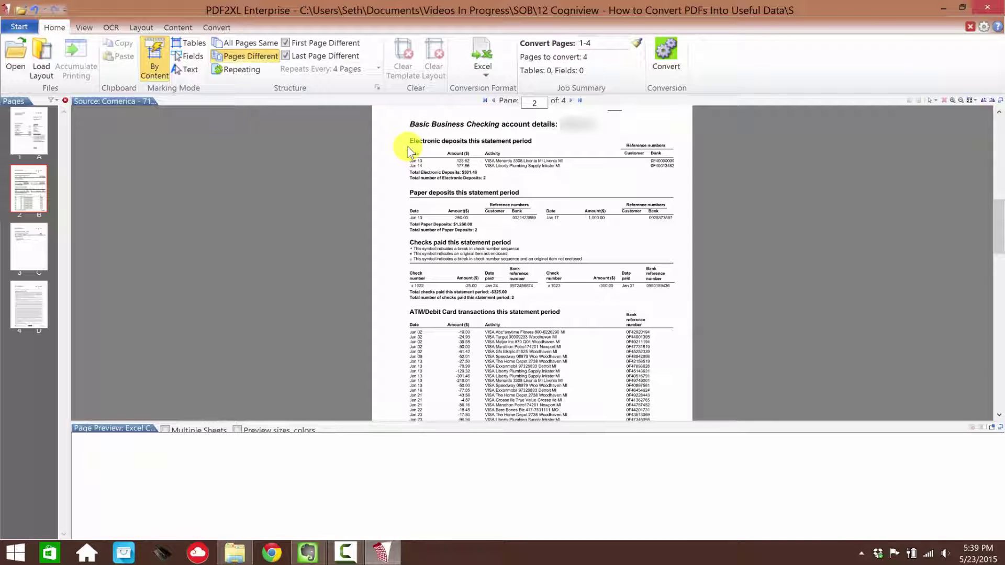
drag(409, 150, 680, 170)
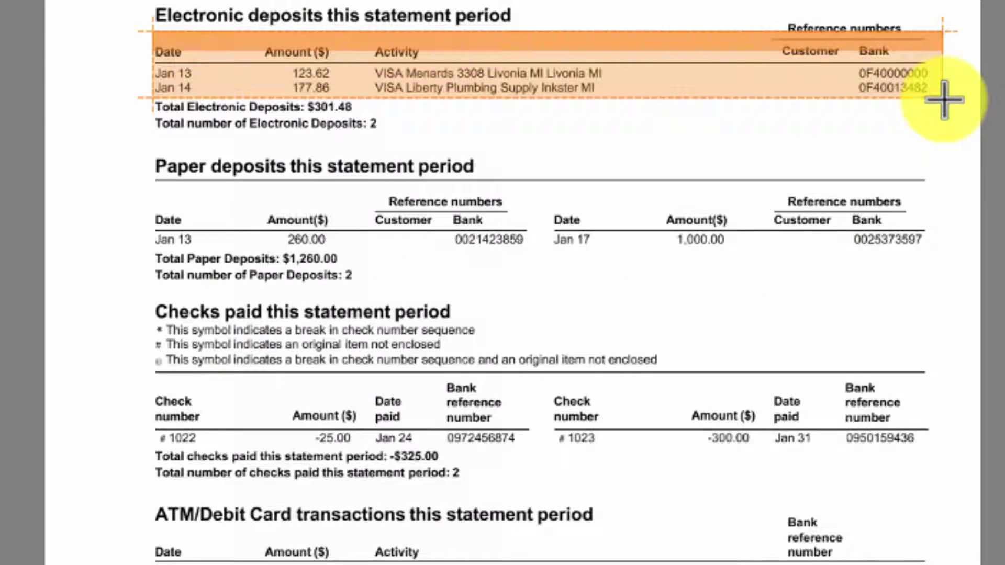
drag(945, 100, 946, 101)
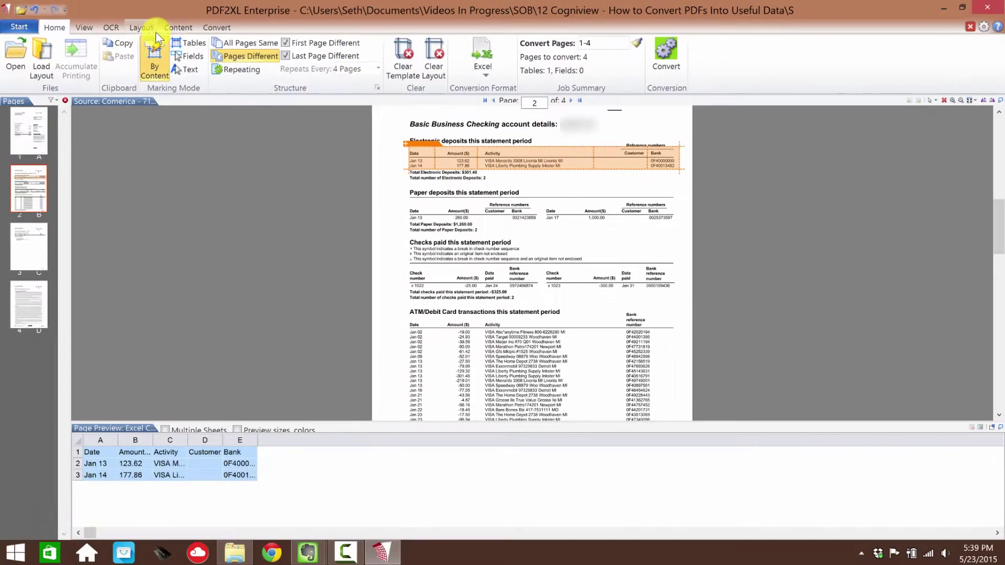
Turn on the table header for the marked table and widen the Bank, Customer, Activity and Amount columns in the preview
click(178, 27)
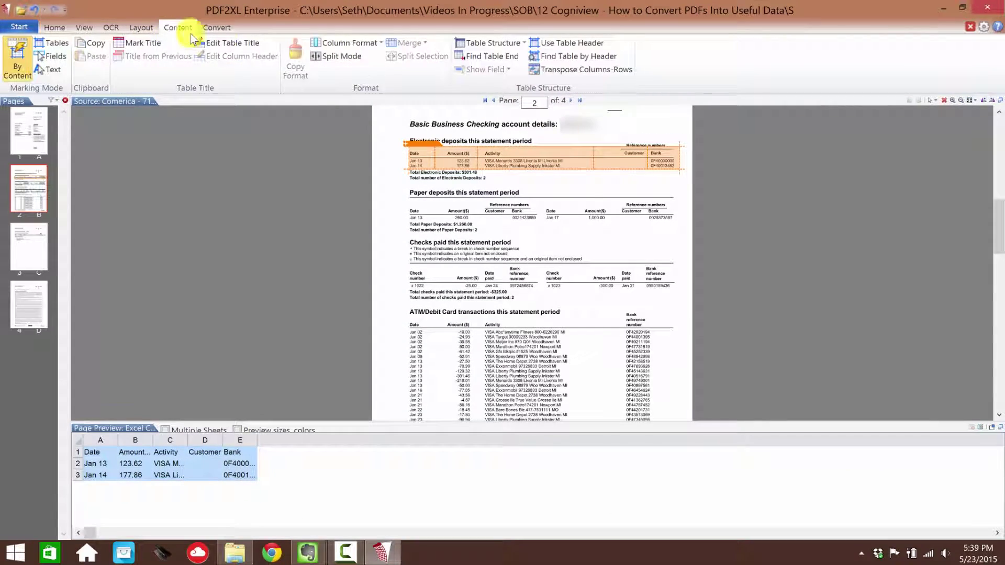
click(571, 42)
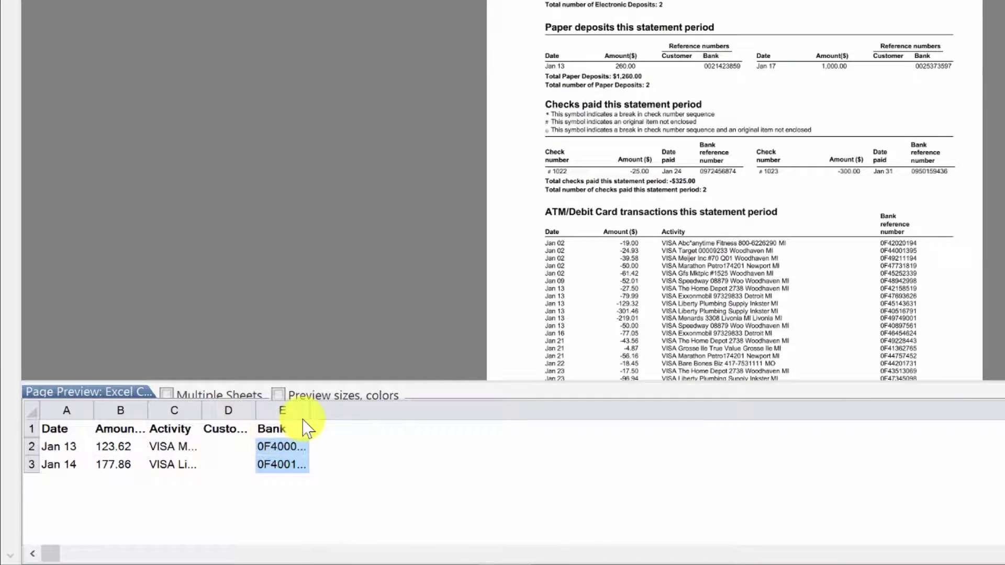
drag(309, 411, 411, 408)
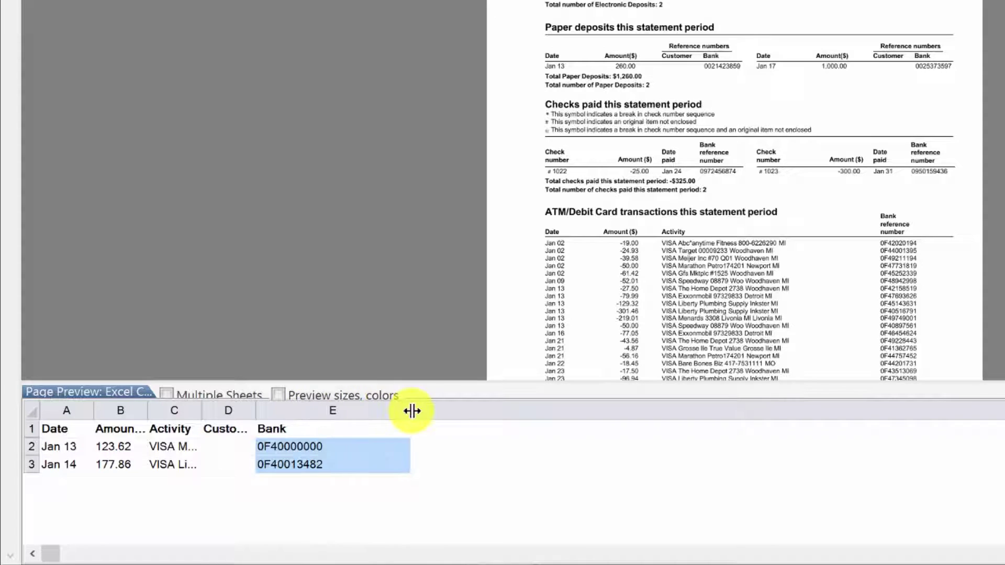
drag(257, 414, 326, 411)
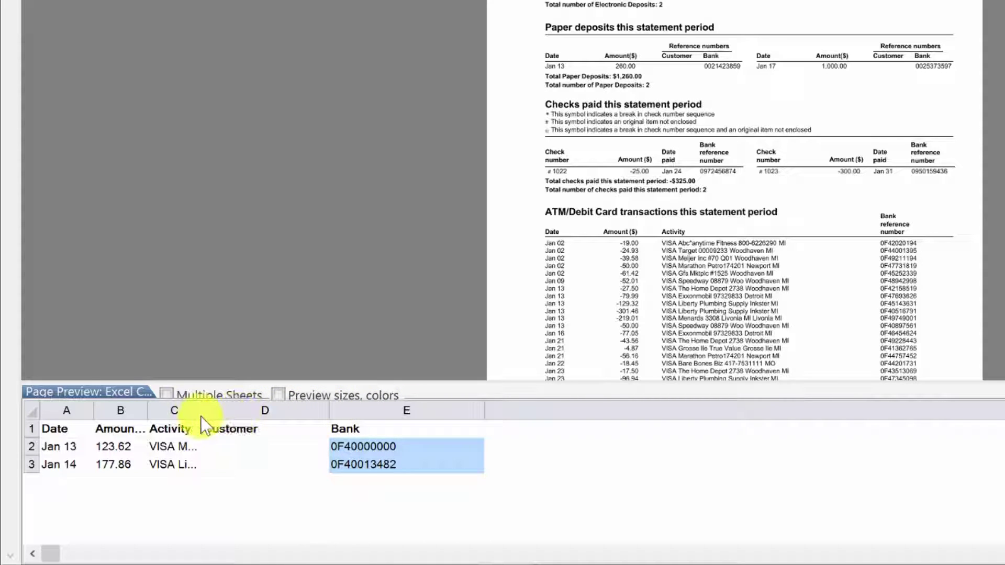
drag(202, 411, 267, 411)
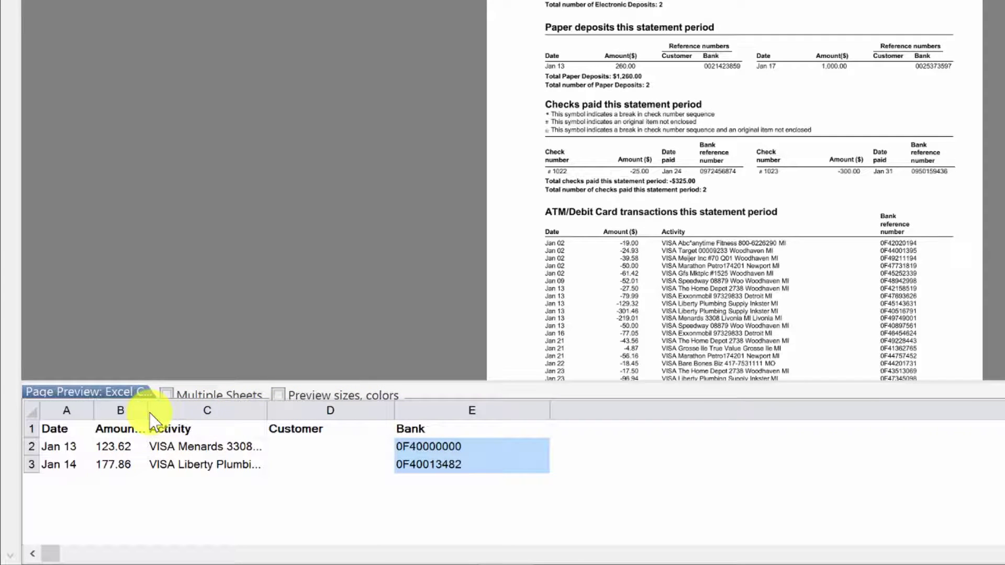
drag(147, 411, 198, 412)
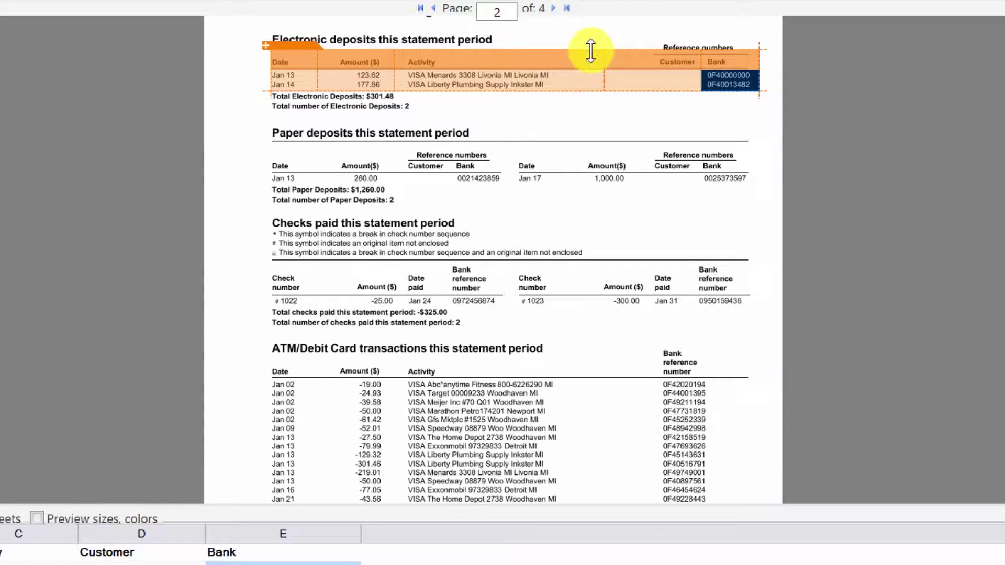
Extend the table's header area up over the Reference numbers line and merge the Customer and Bank columns into one
click(590, 45)
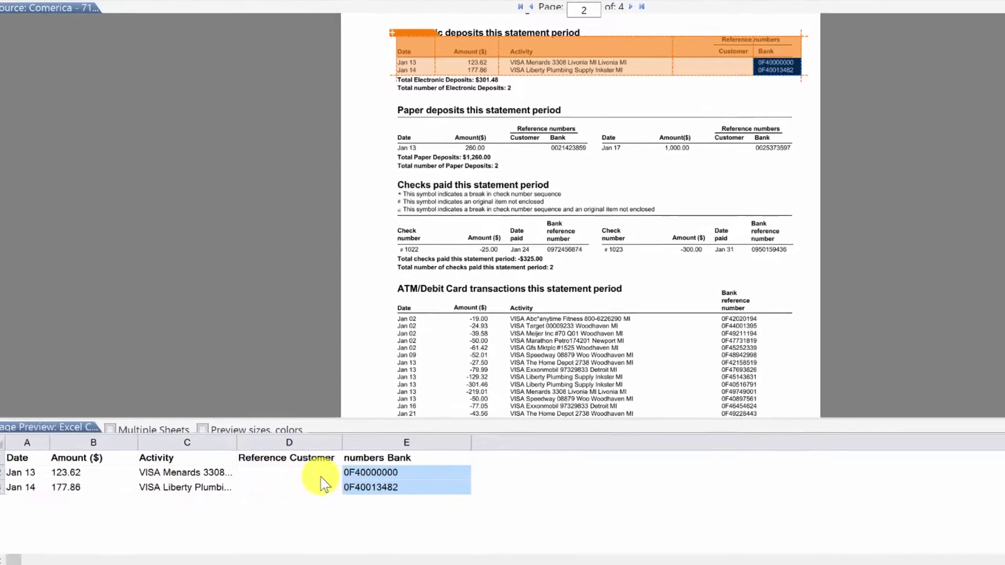
click(737, 69)
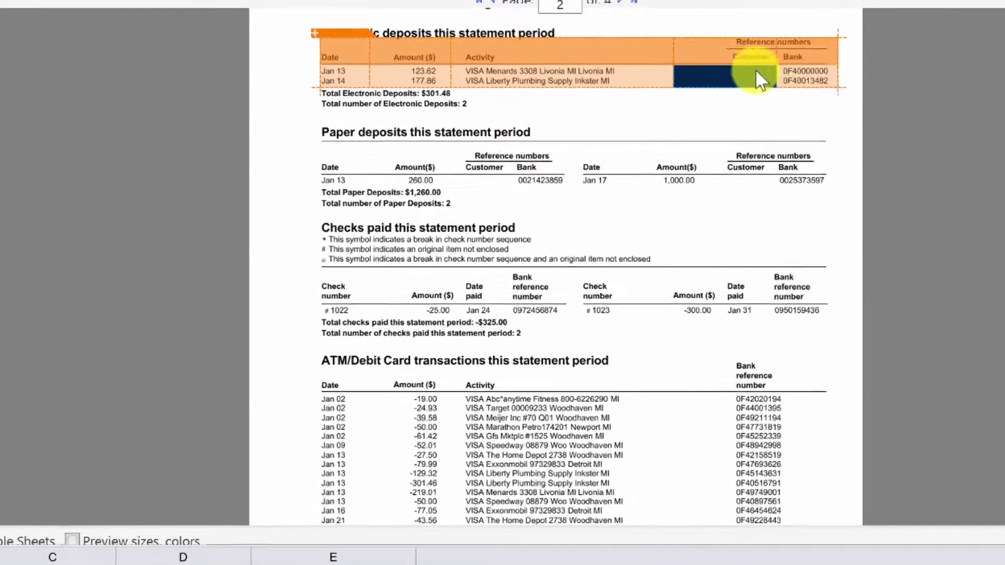
drag(756, 69, 797, 75)
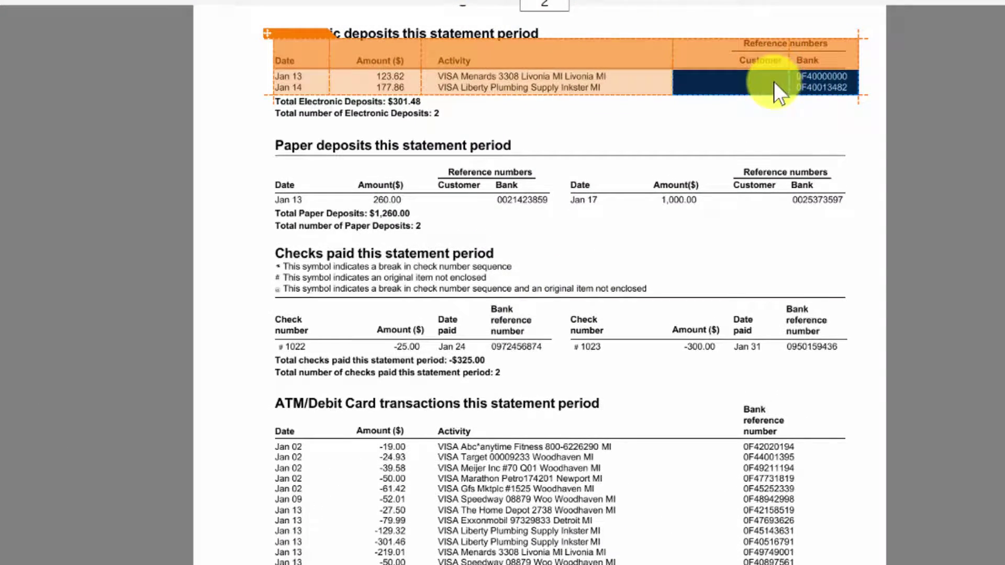
right_click(773, 81)
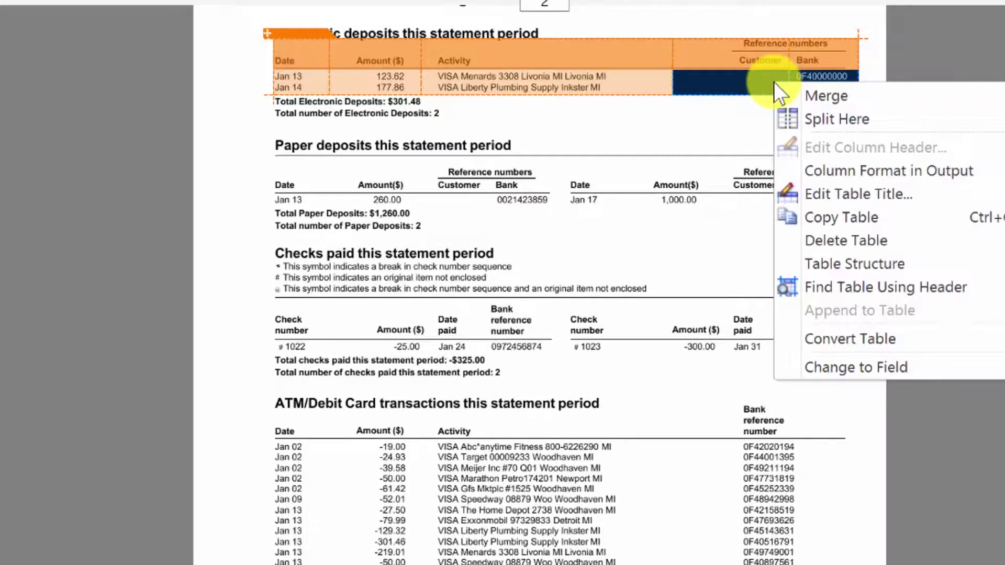
click(759, 78)
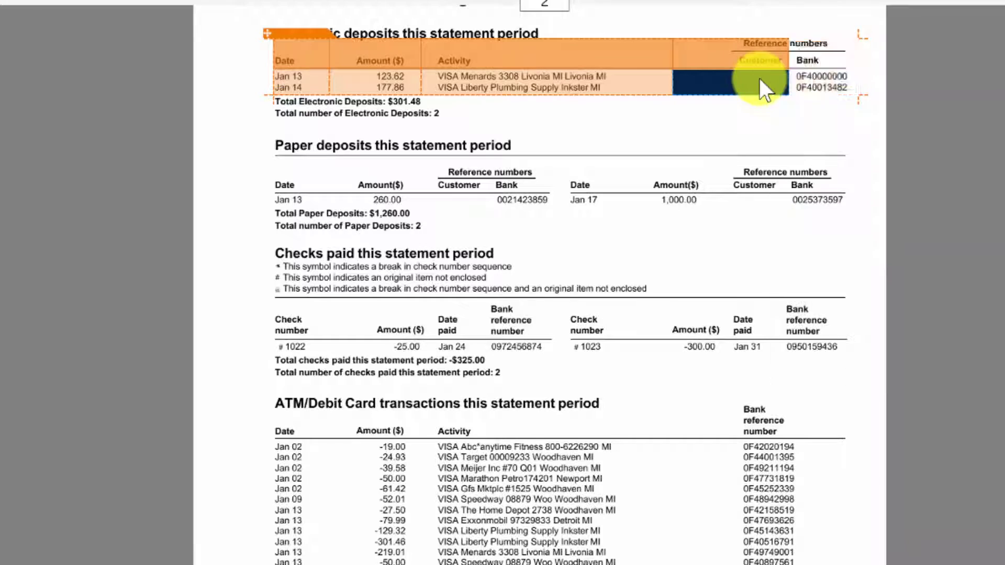
right_click(820, 85)
click(871, 93)
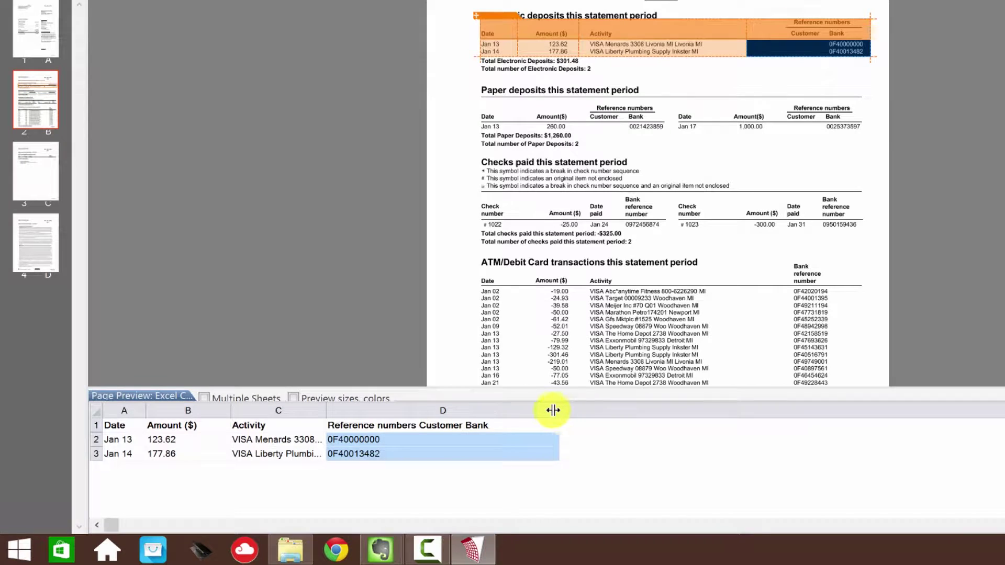
drag(568, 411, 502, 419)
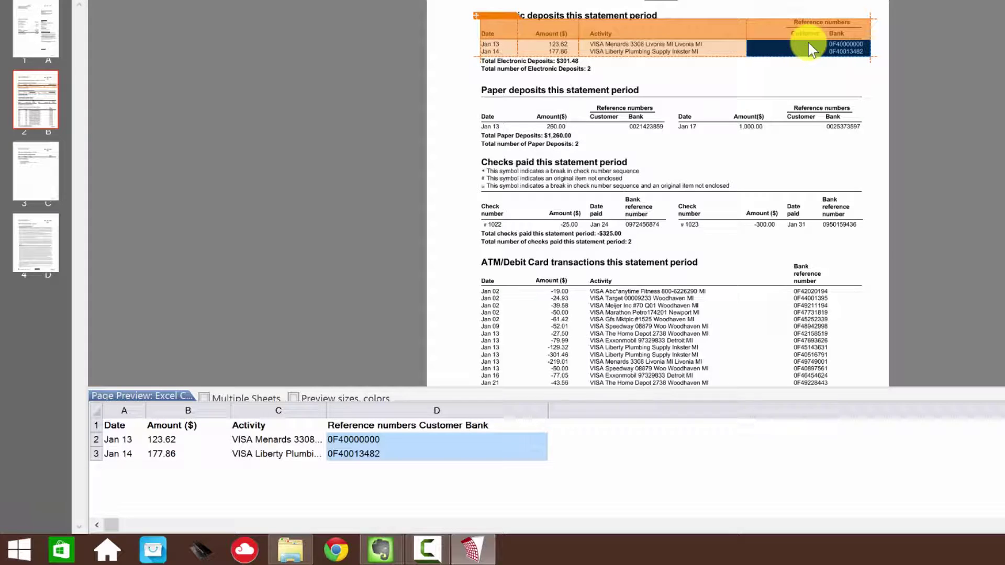
mouse_move(809, 41)
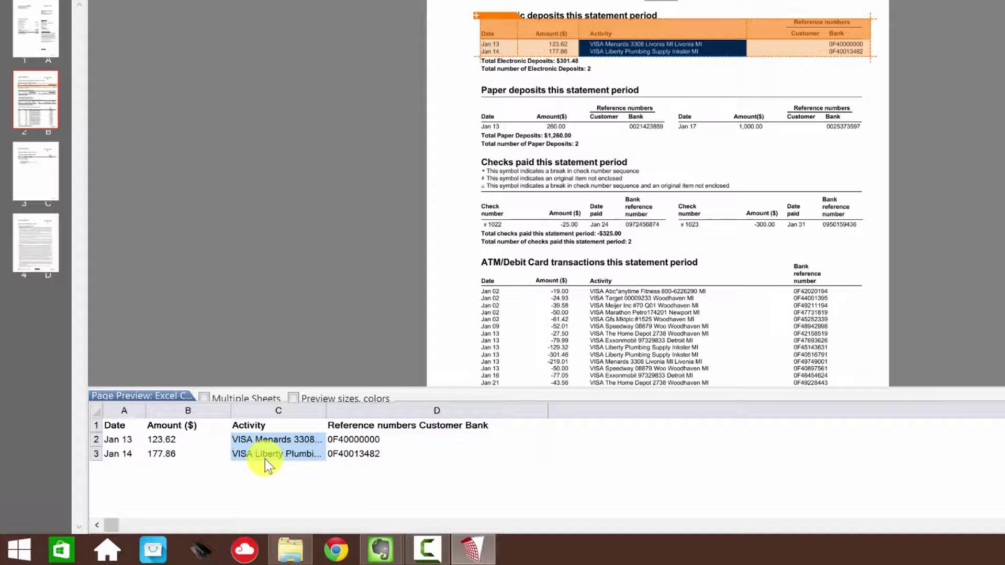
click(261, 441)
click(477, 430)
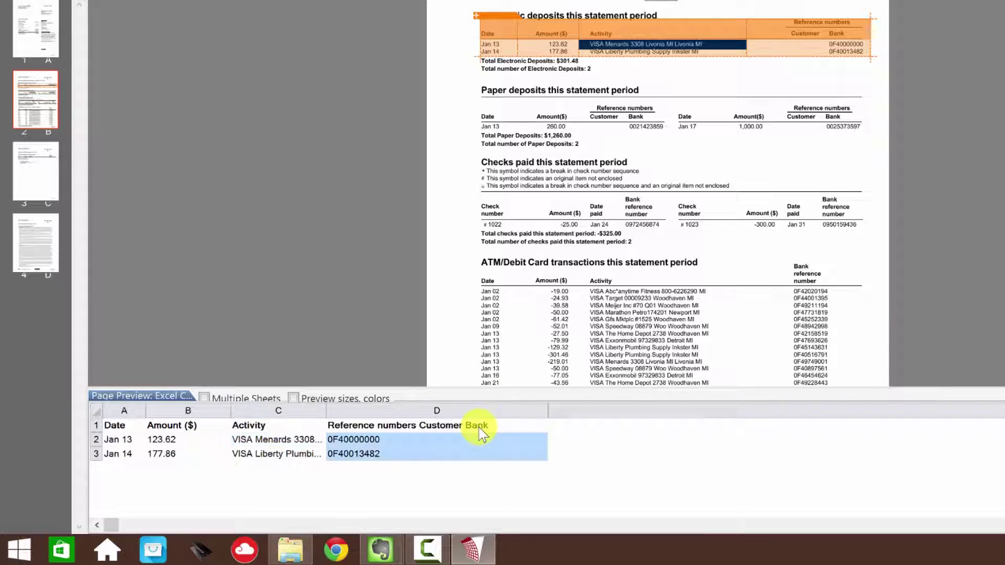
right_click(480, 430)
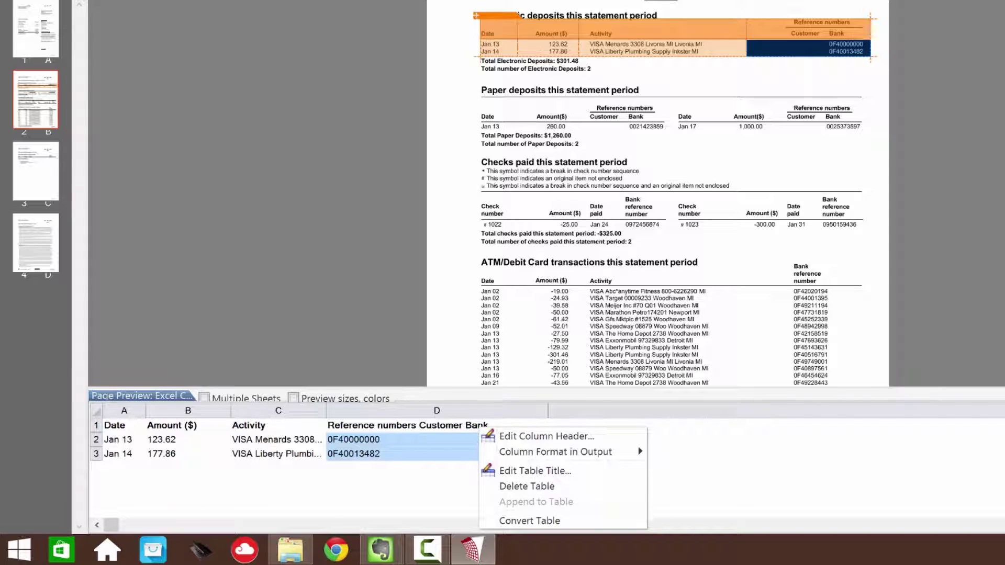
key(Escape)
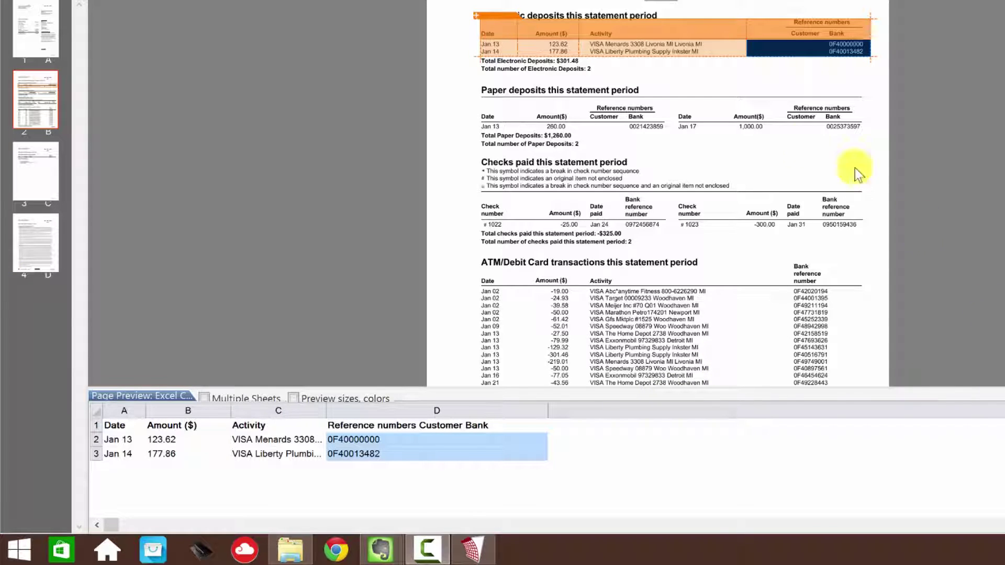
Rename the header of the merged reference number column in the preview as Bank Ref #
right_click(395, 428)
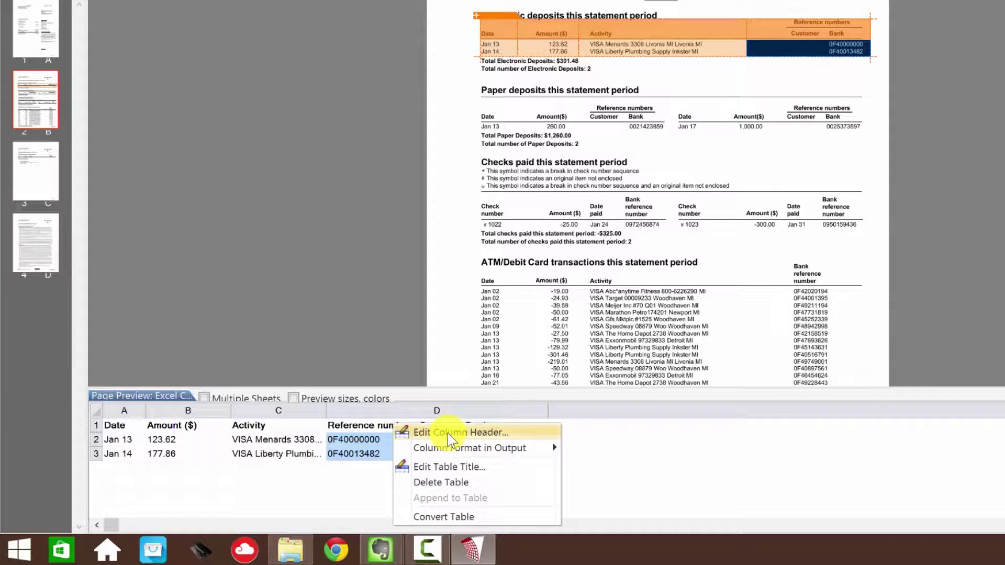
click(448, 433)
key(ctrl+a)
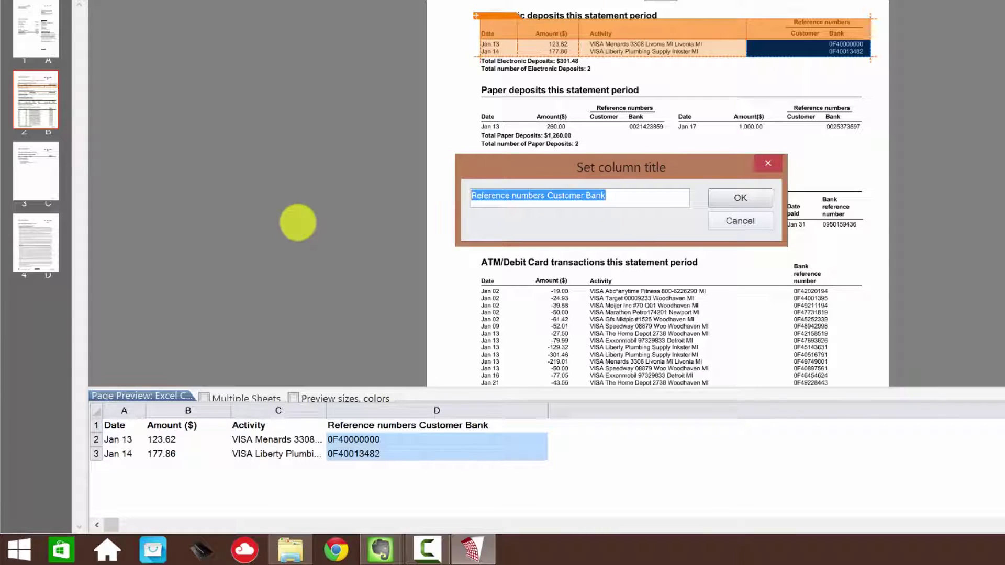
text(Bank)
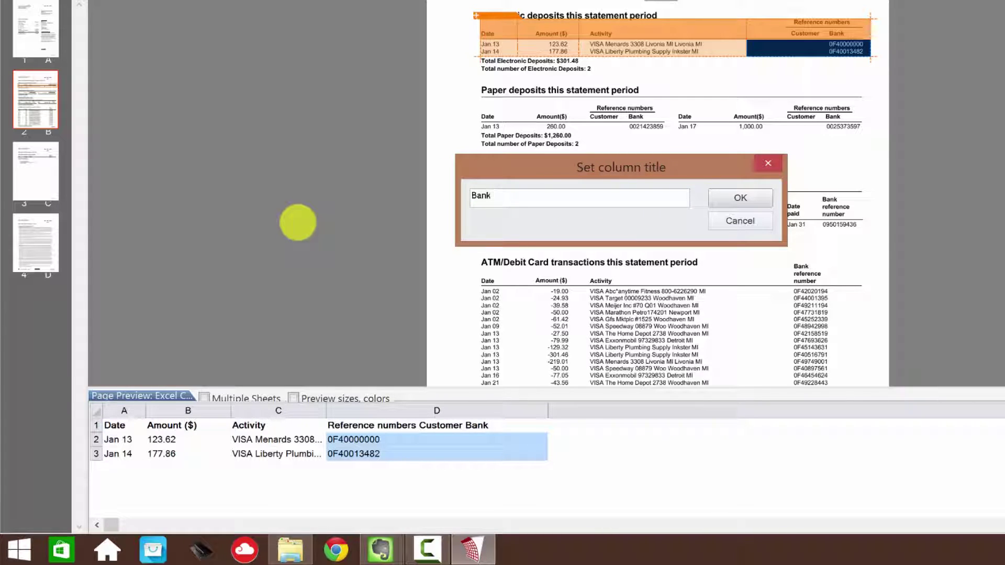
text( Ref #)
key(Return)
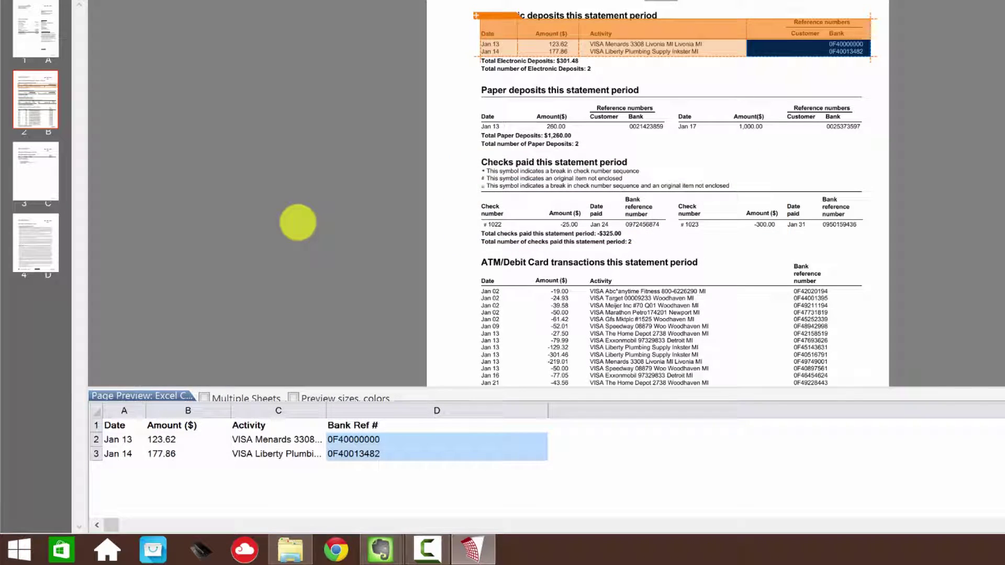
Set the output format of the Electronic deposits table's Date column to Date
click(487, 93)
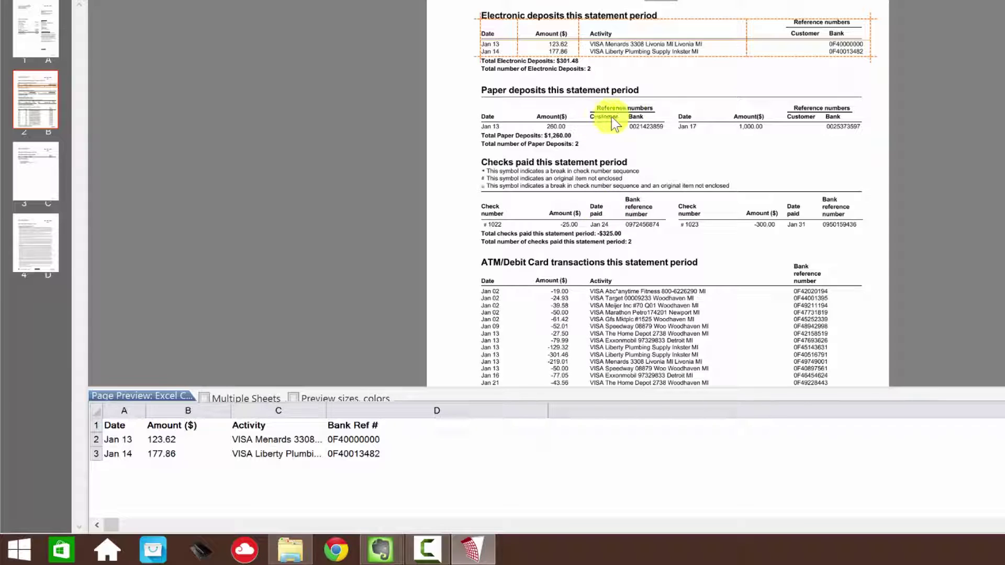
click(509, 23)
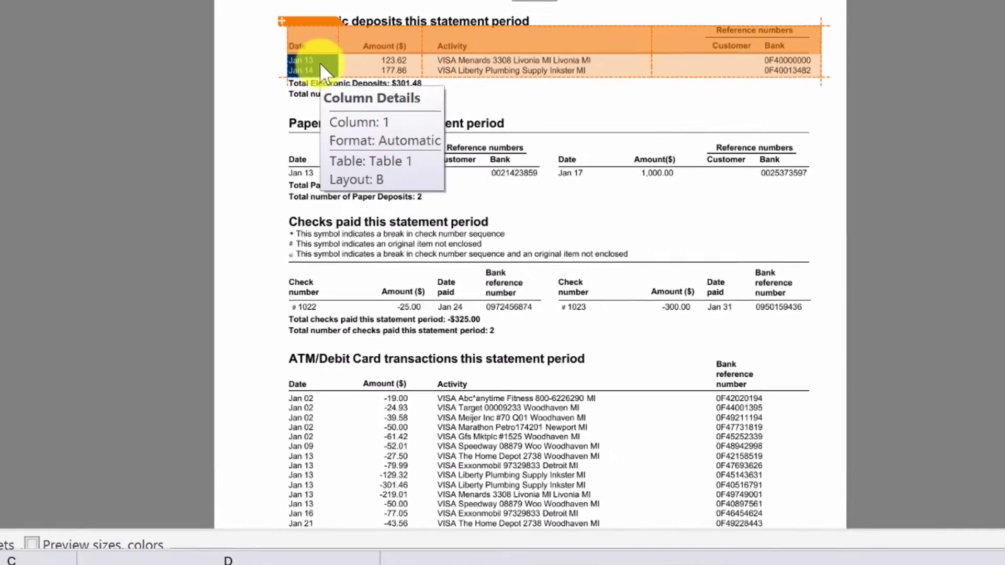
right_click(506, 53)
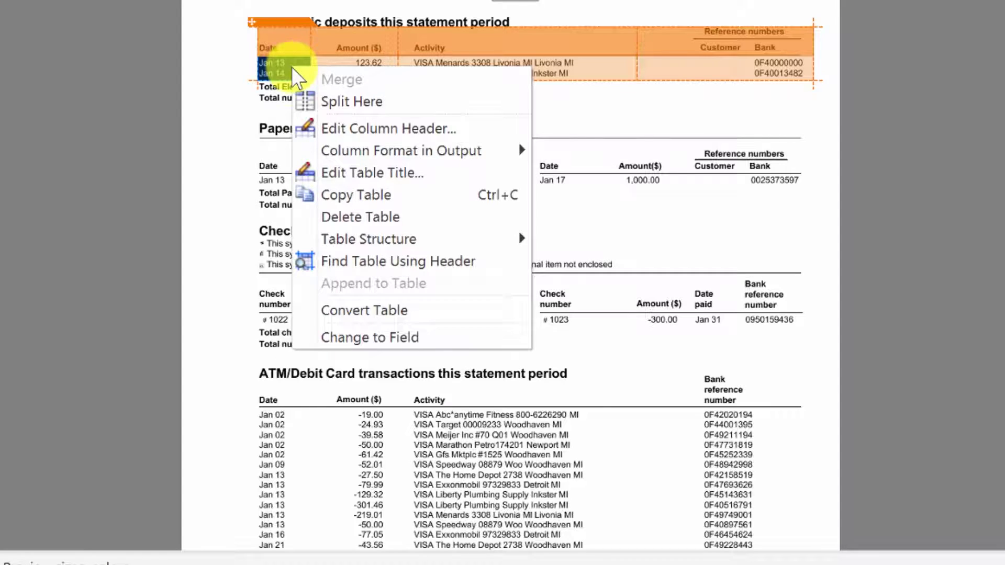
mouse_move(426, 152)
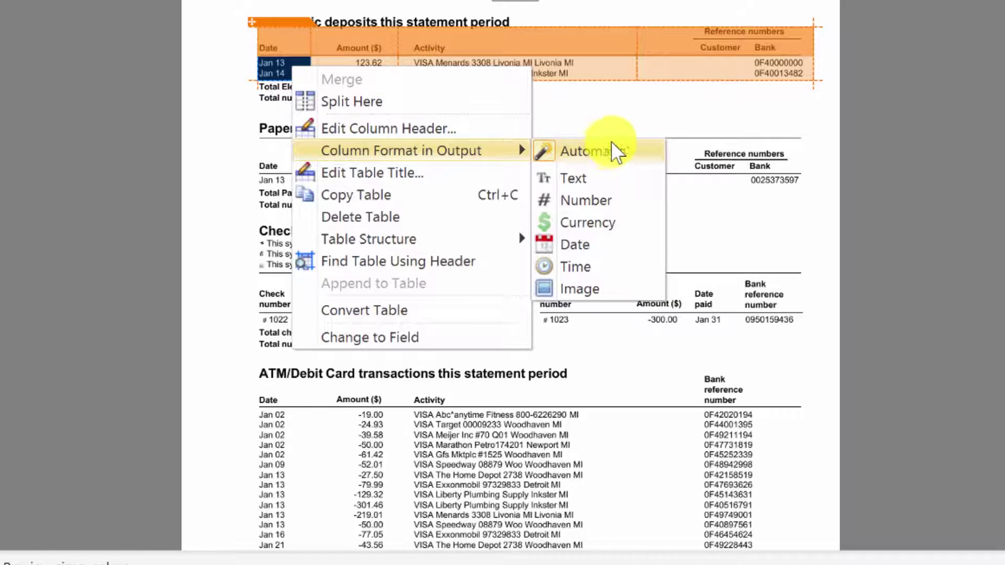
click(588, 245)
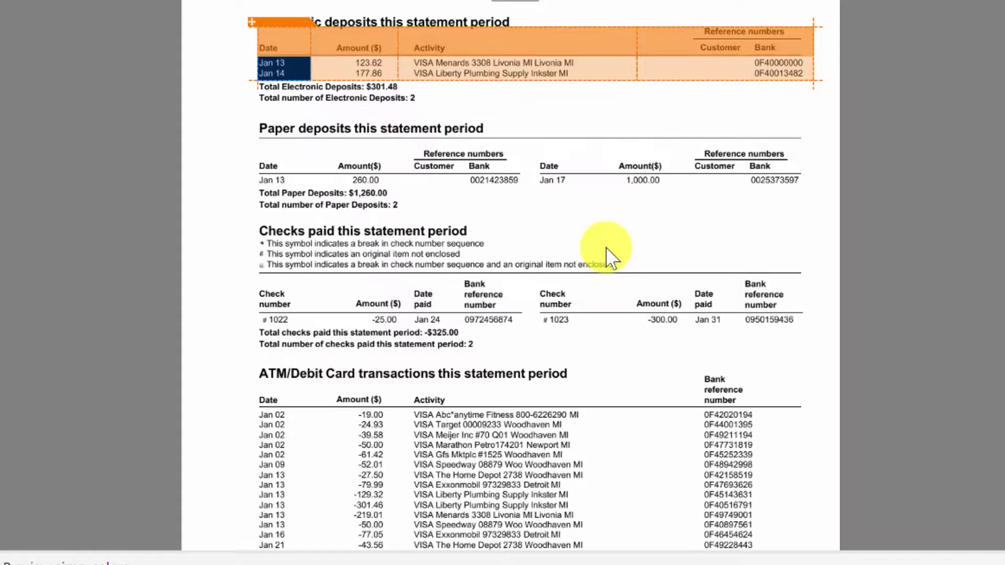
Set the output format of the Electronic deposits table's Amount ($) column to Currency
click(351, 41)
right_click(350, 46)
mouse_move(523, 131)
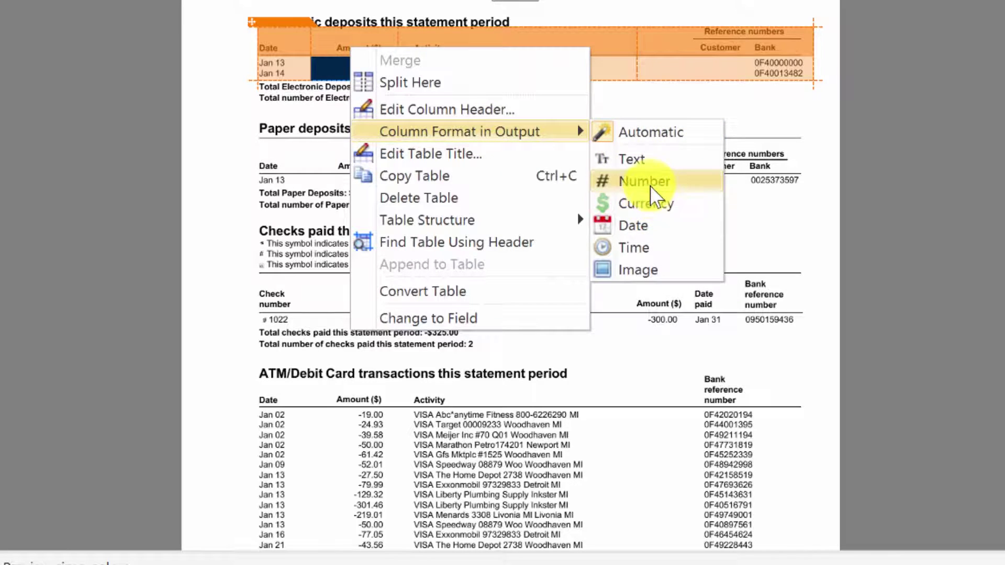
click(651, 199)
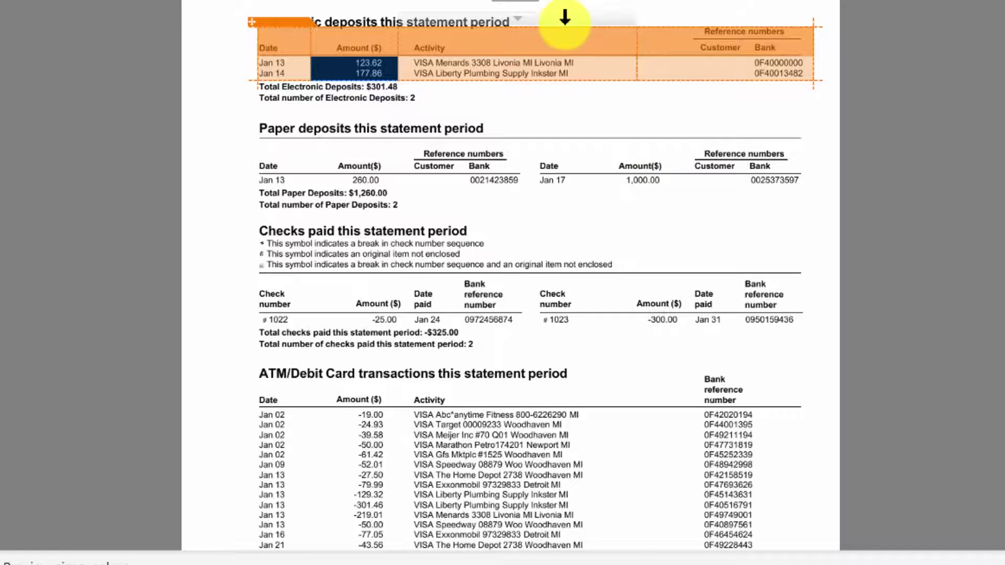
Mark the two side-by-side Paper deposits tables with header areas covering their column headings, and widen column C in the Excel preview
click(715, 46)
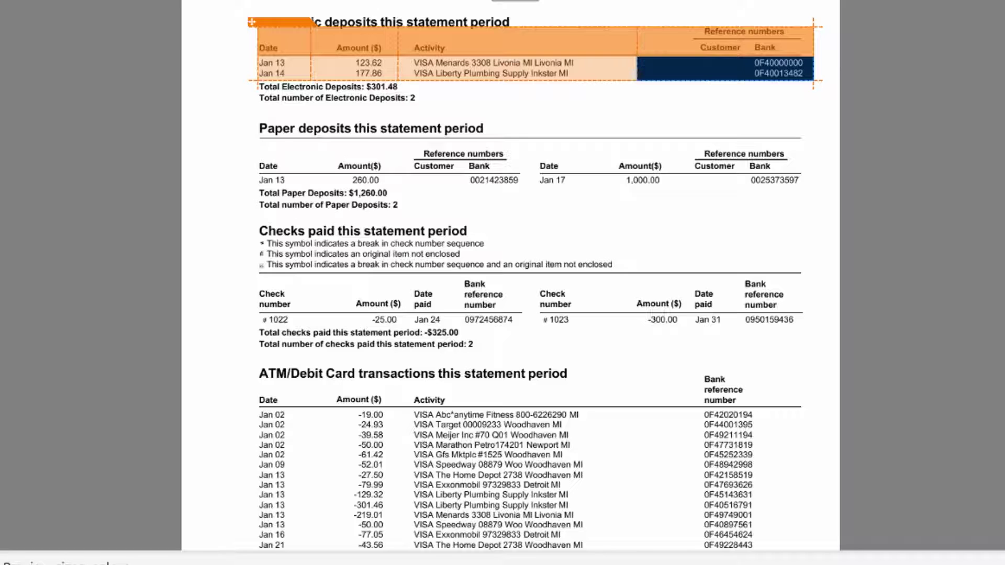
key(ctrl+plus)
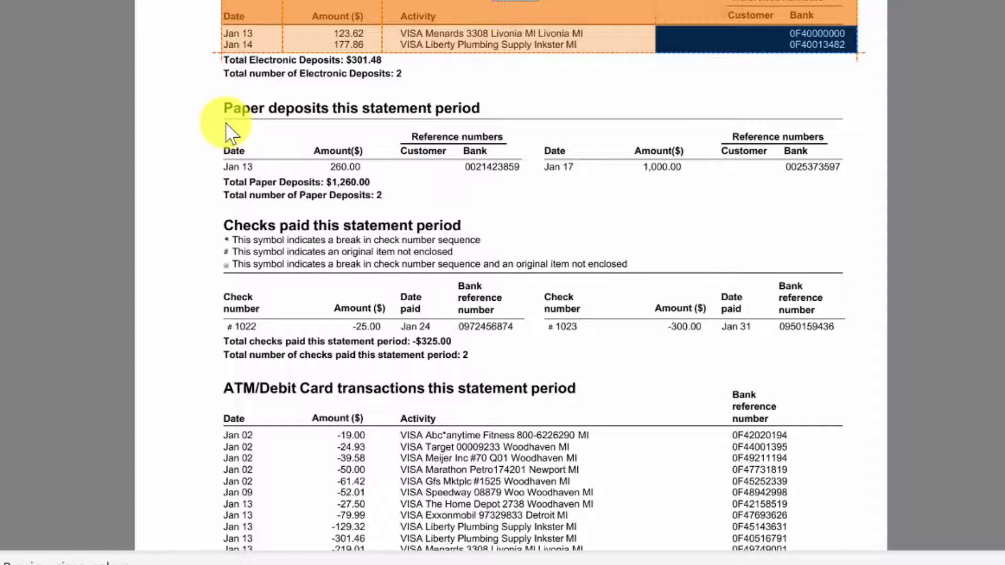
drag(216, 122, 524, 178)
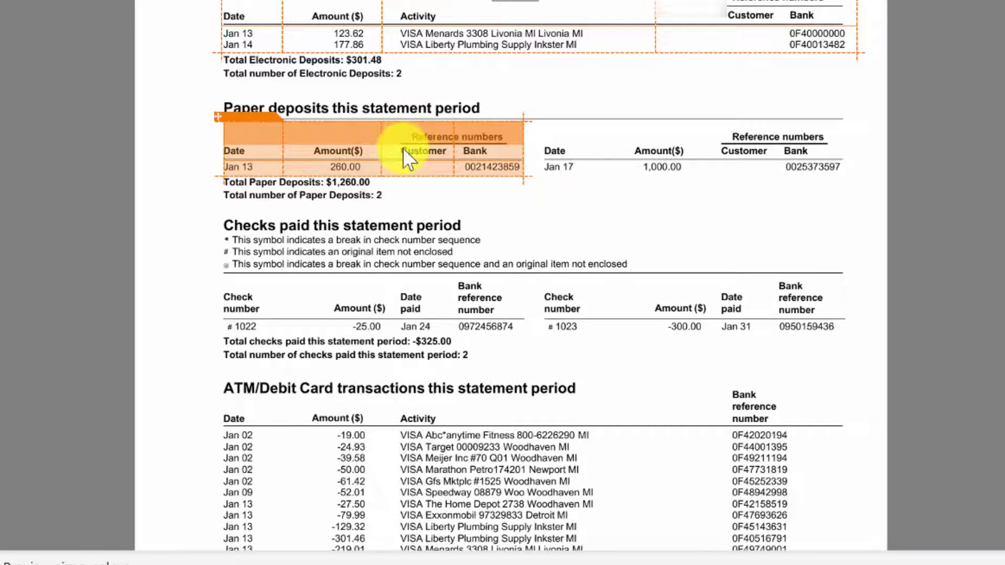
drag(392, 145, 419, 157)
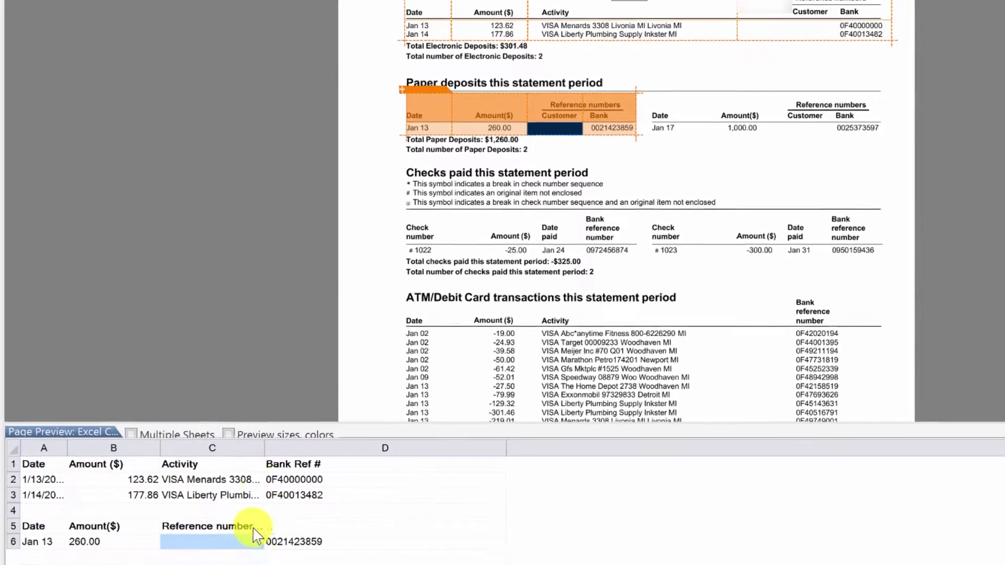
drag(281, 431, 379, 435)
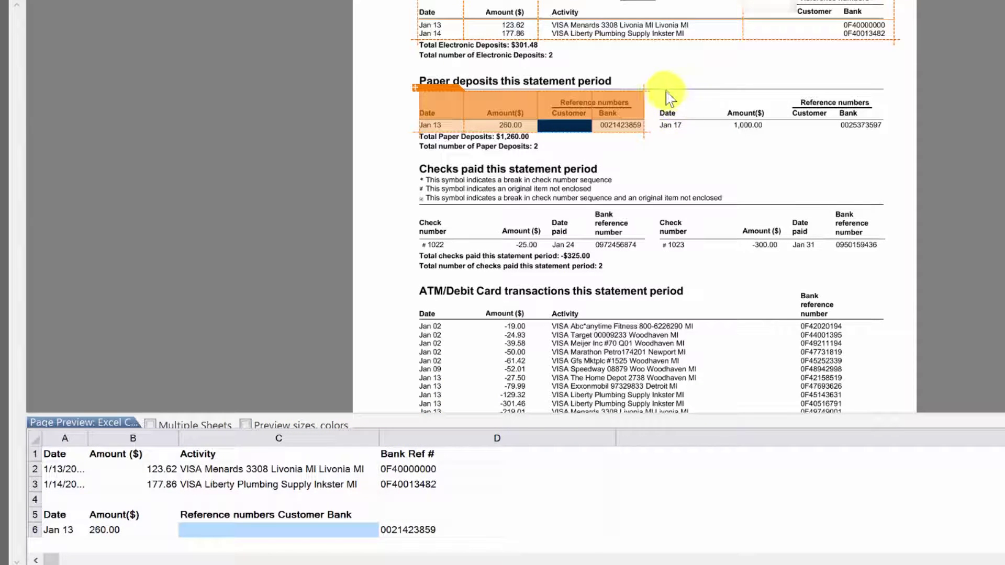
drag(654, 92, 889, 135)
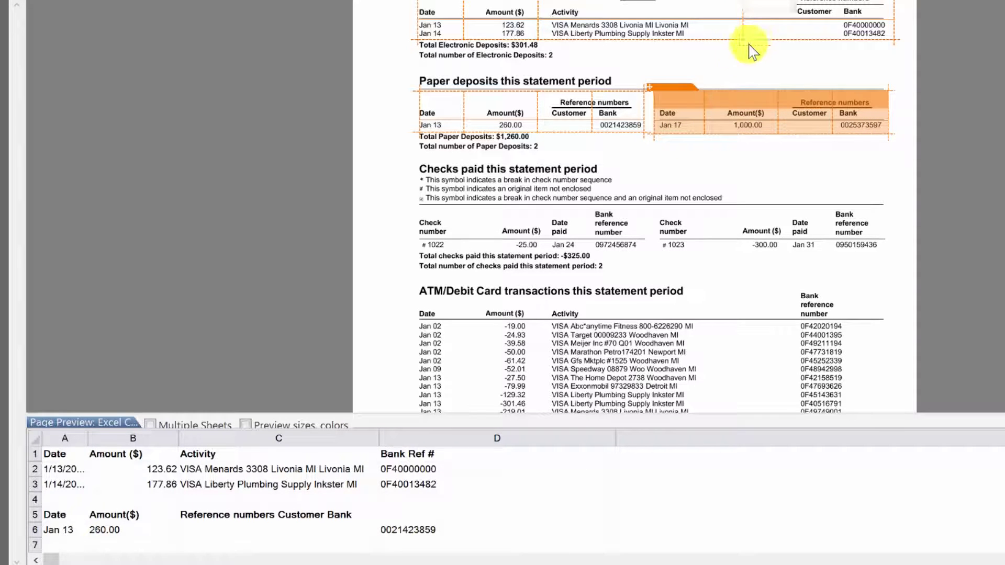
drag(741, 112, 741, 120)
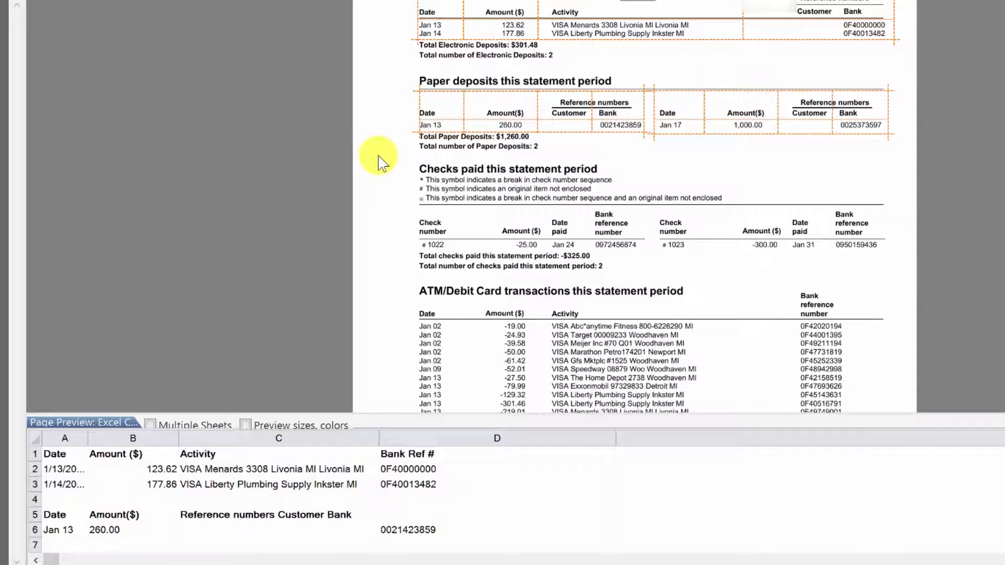
Give the Electronic deposits table the title Electronic Deposits
scroll(387, 147, up, 1)
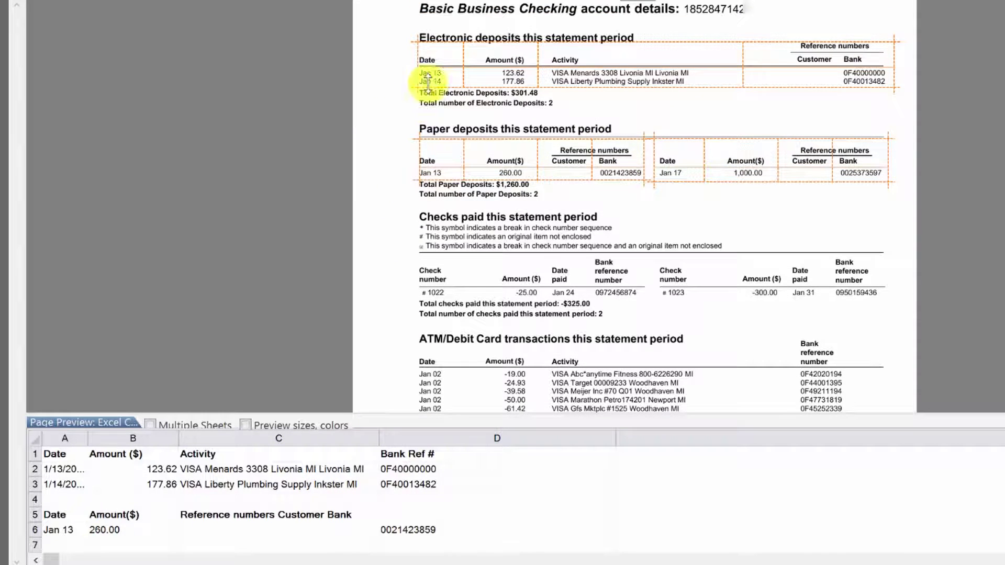
click(442, 53)
right_click(442, 53)
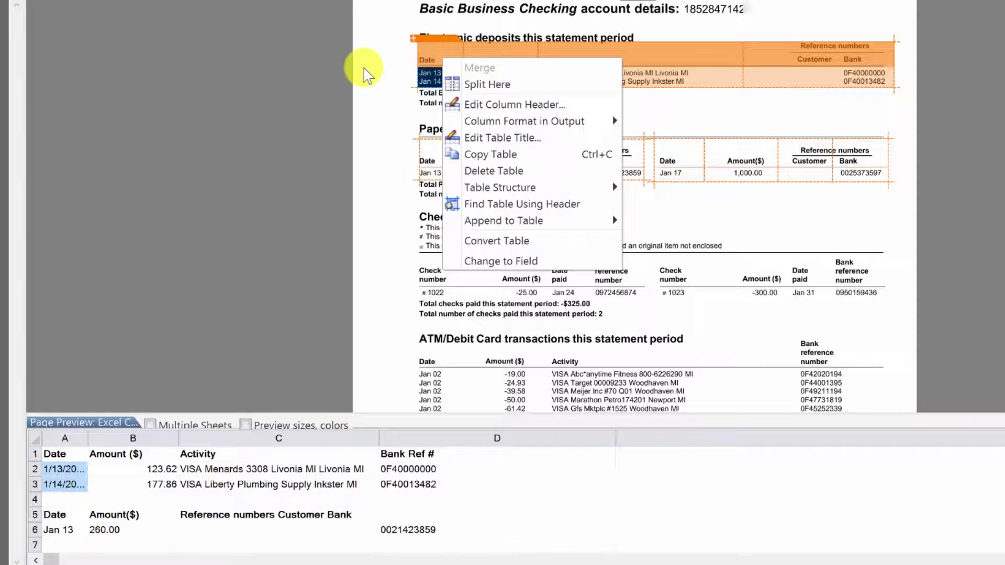
click(366, 68)
click(440, 62)
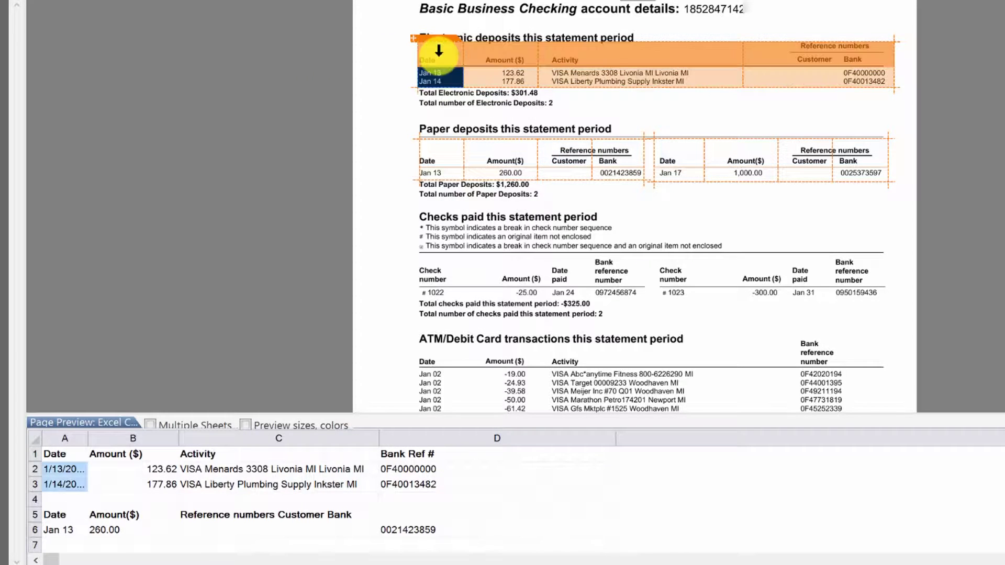
right_click(439, 57)
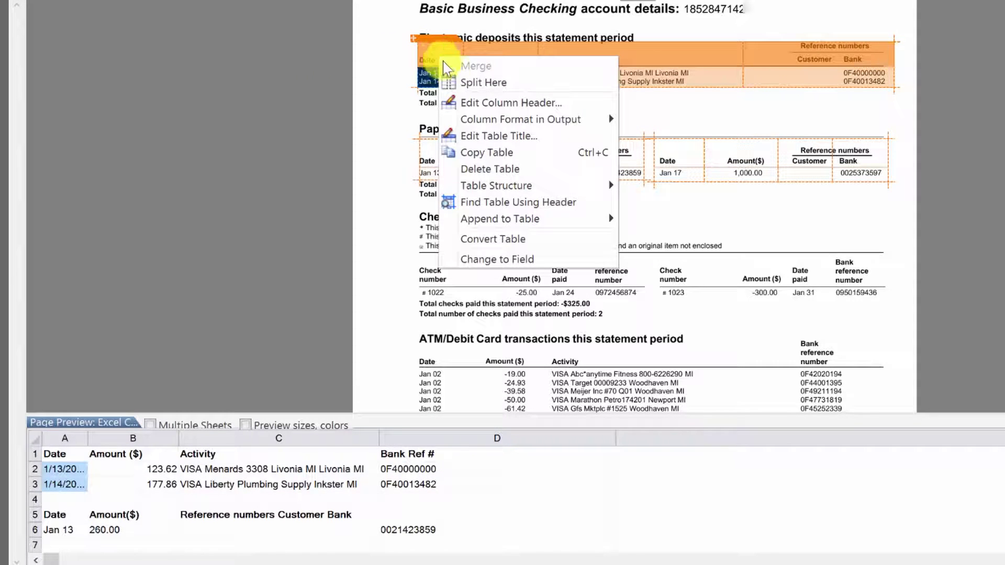
click(492, 137)
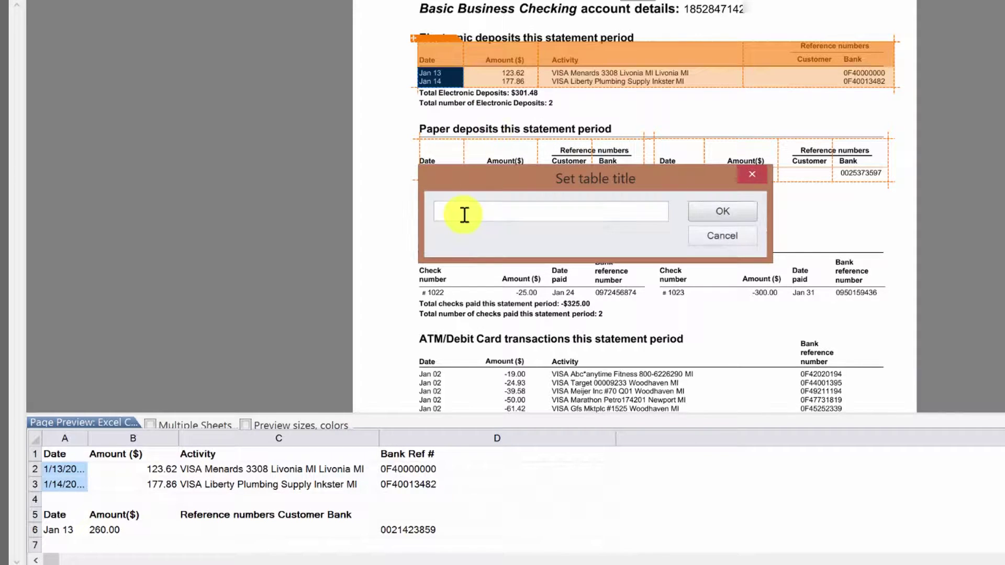
text(Electronic Dep)
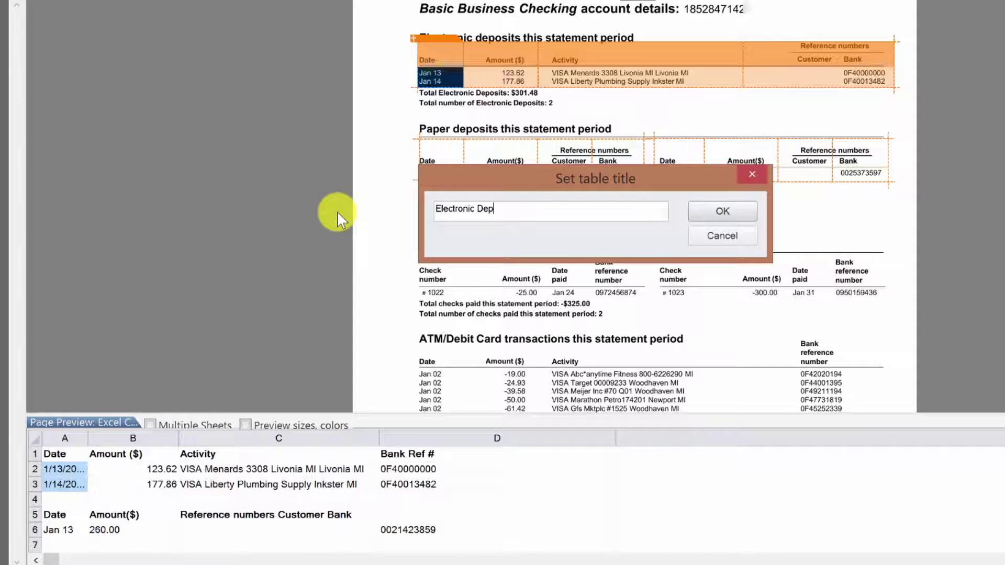
text(osits)
key(Return)
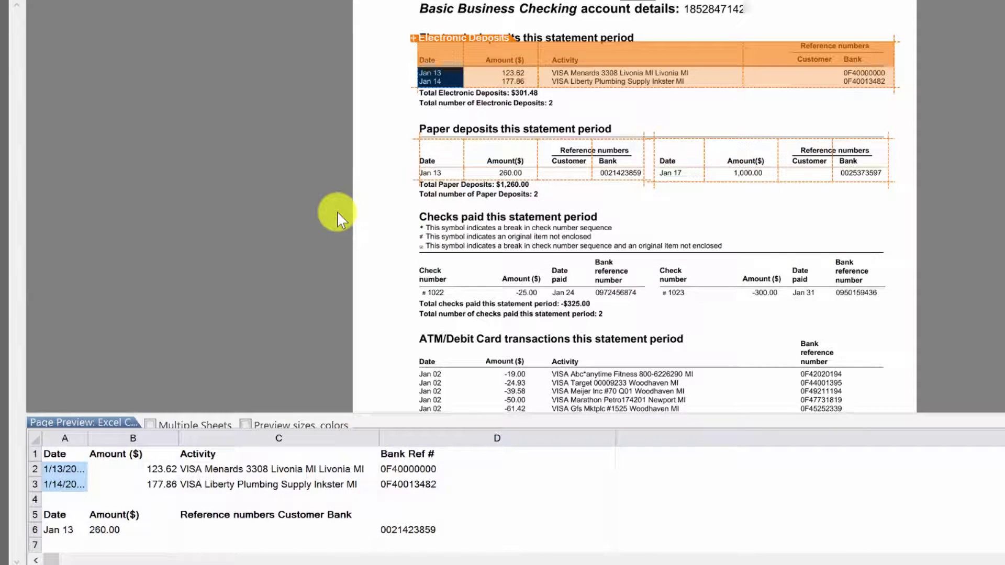
Give the first Paper deposits table, with the Jan 13 deposit, the title Paper Deposits 1
click(438, 160)
right_click(440, 161)
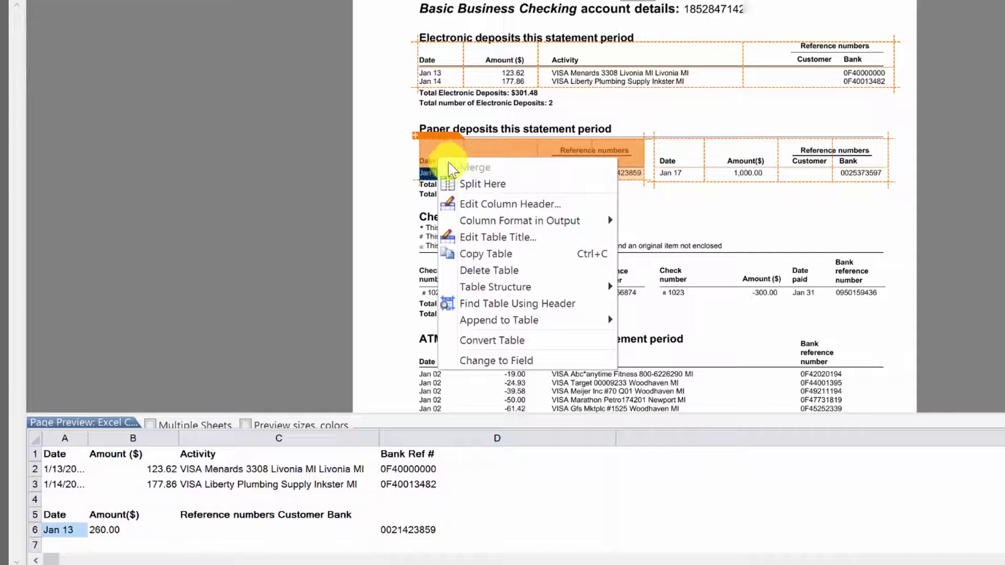
click(479, 205)
click(721, 211)
right_click(494, 164)
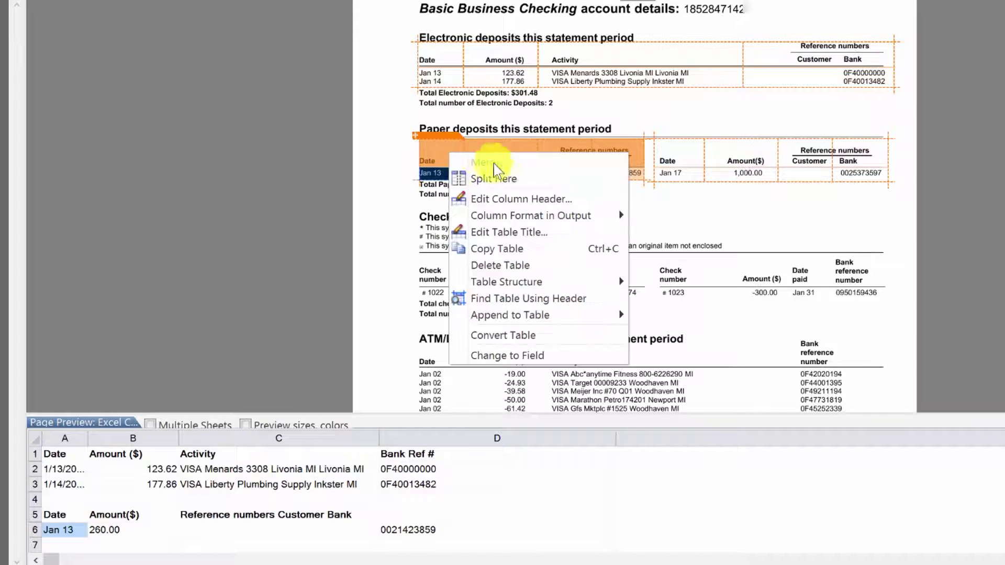
click(471, 231)
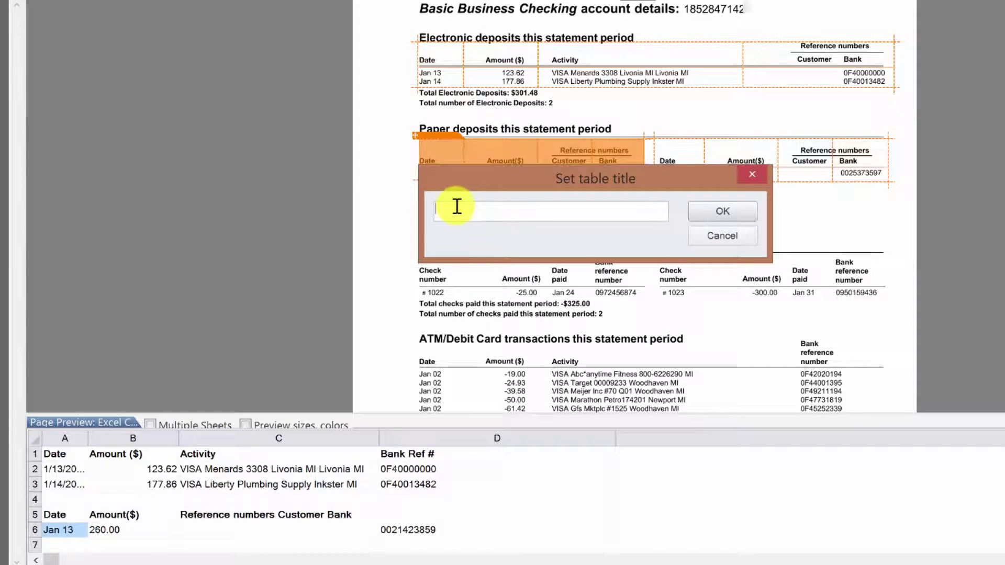
text(Paper Deposits 1)
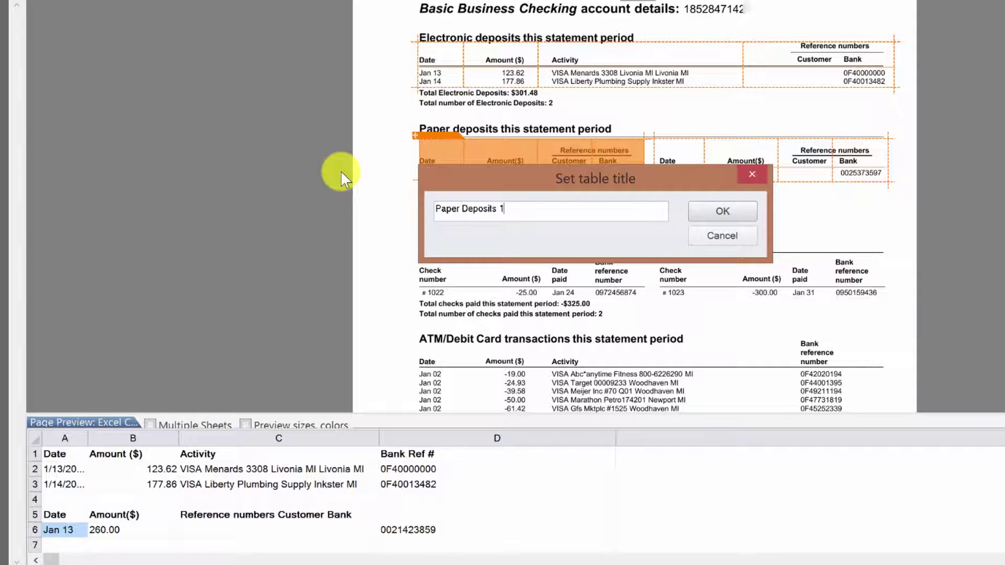
key(Return)
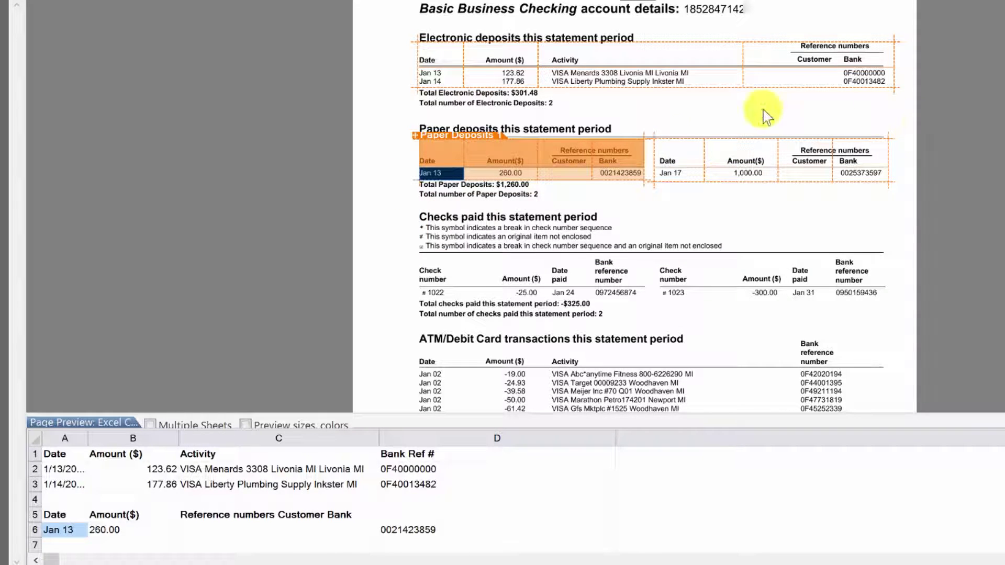
Give the second Paper deposits table, with the Jan 17 deposit, the title Paper Deposits 2
click(673, 141)
right_click(680, 143)
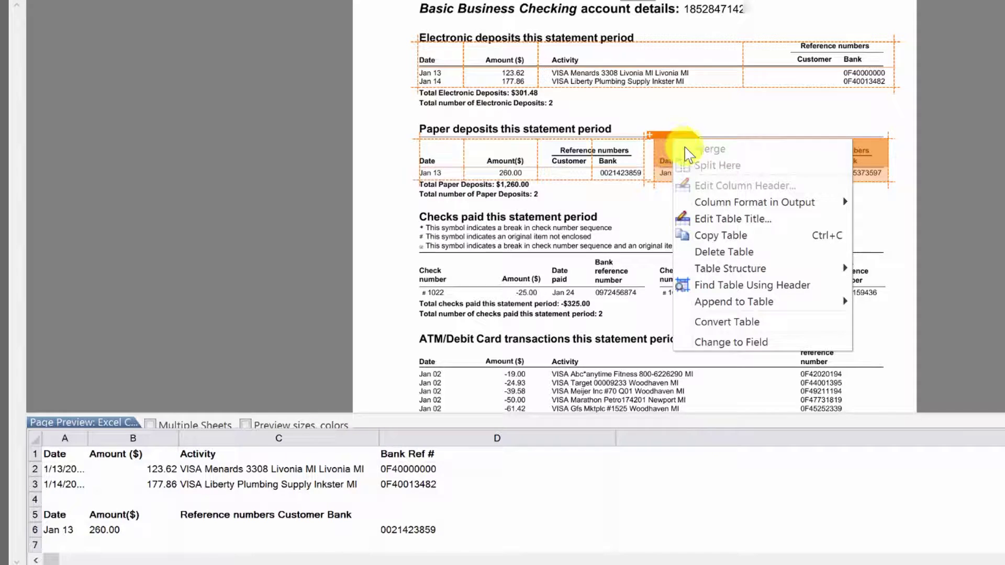
click(707, 218)
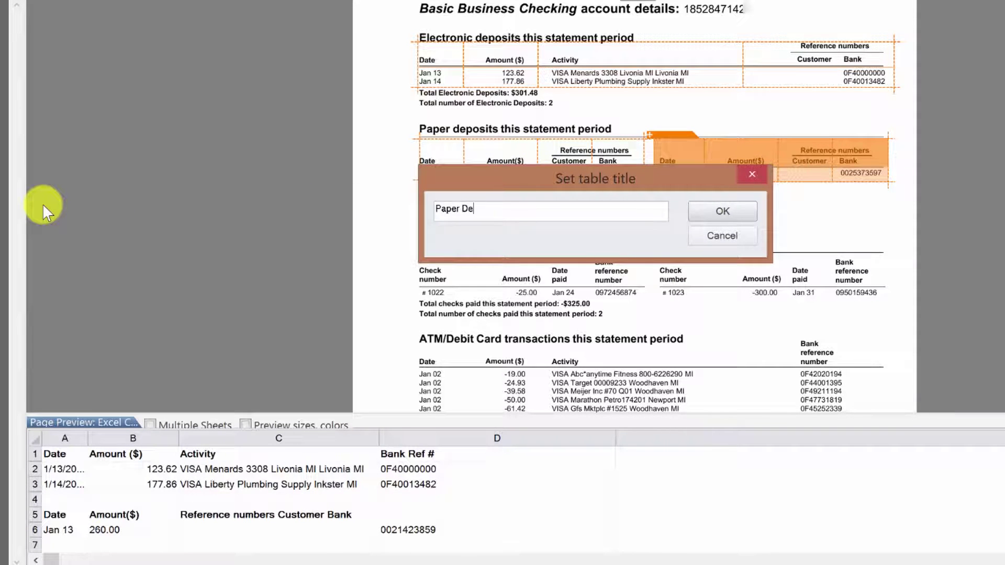
key(Return)
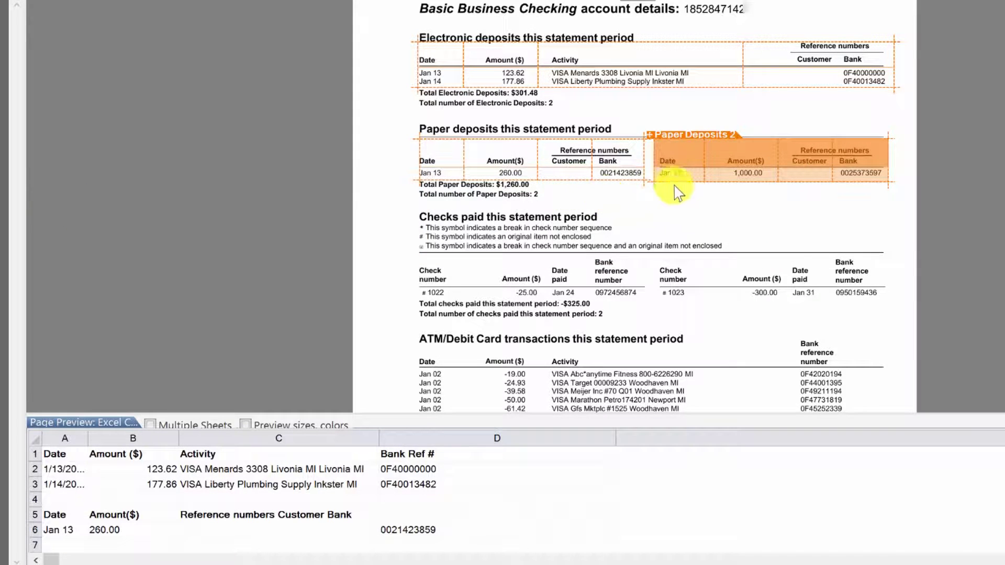
Mark the Checks paid table for check 1022 with a header area covering its column headings, and widen column A in the preview
click(747, 191)
scroll(749, 191, down, 1)
scroll(747, 187, down, 1)
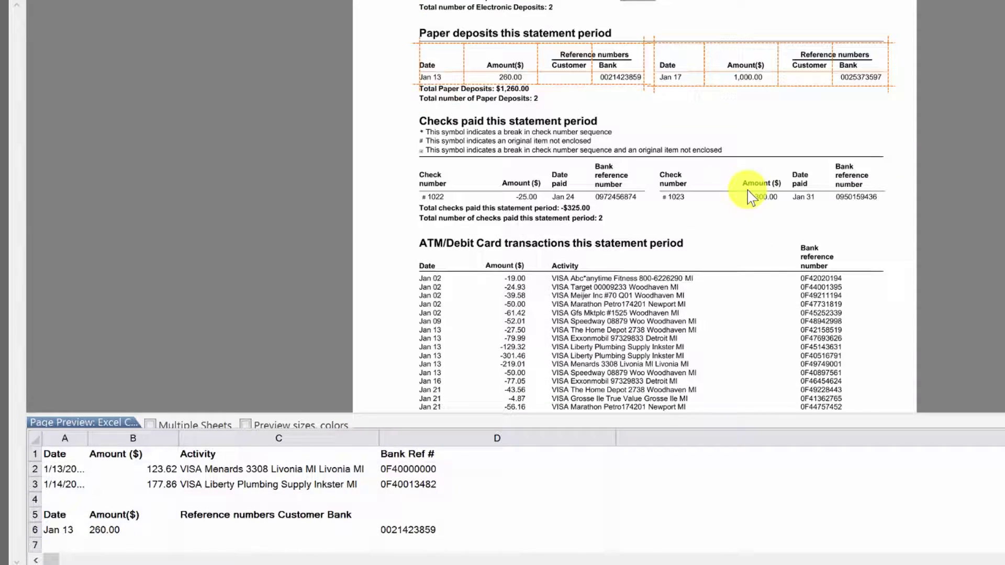
scroll(748, 151, down, 1)
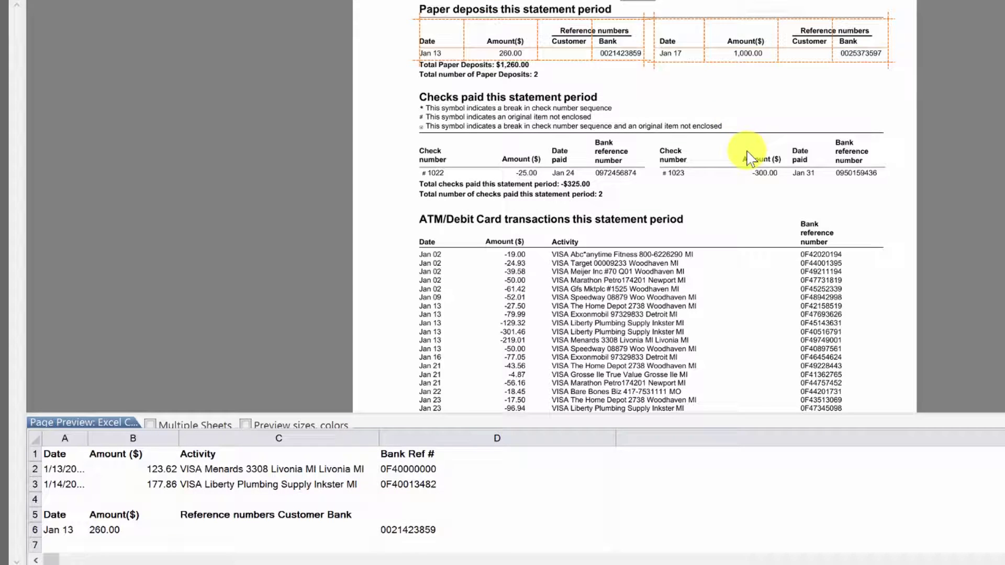
drag(418, 136, 644, 182)
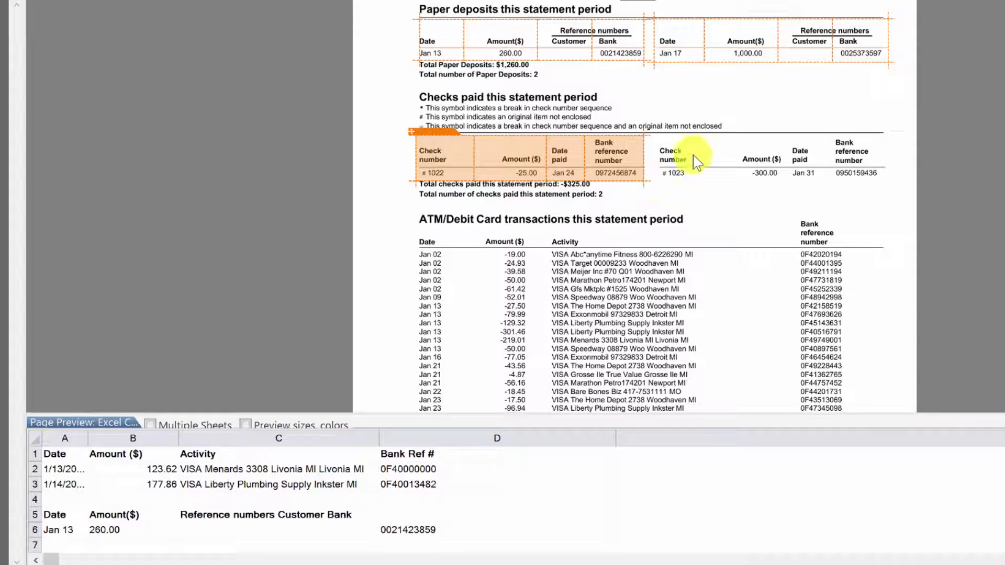
right_click(501, 151)
click(501, 150)
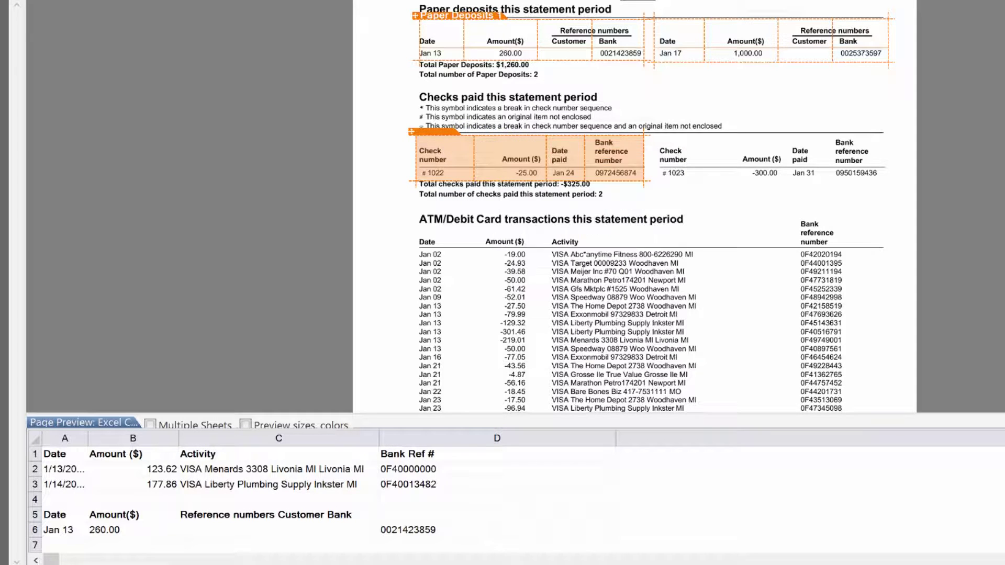
mouse_move(501, 150)
mouse_down()
mouse_move(520, 158)
mouse_move(518, 172)
mouse_move(508, 167)
mouse_up()
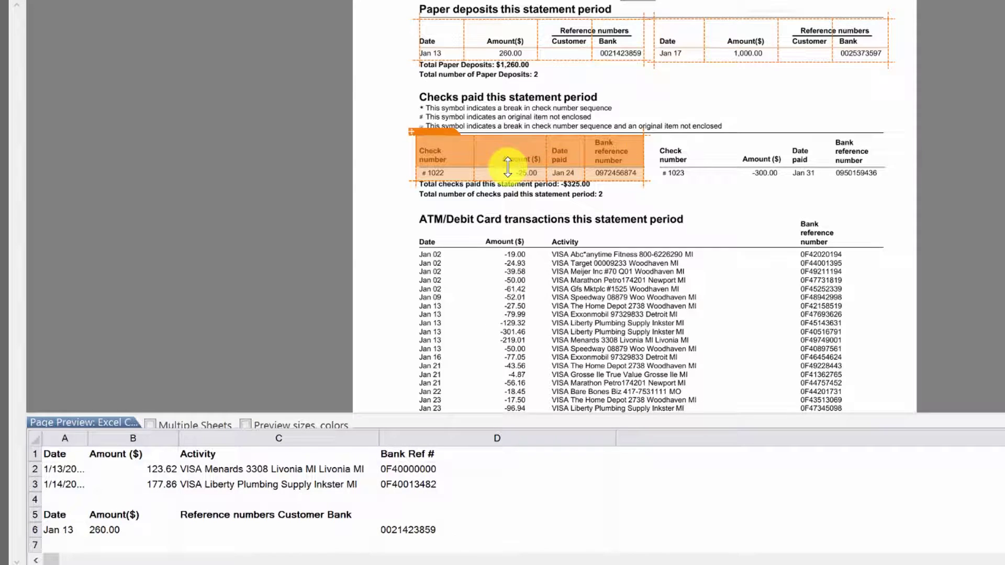
scroll(524, 492, down, 2)
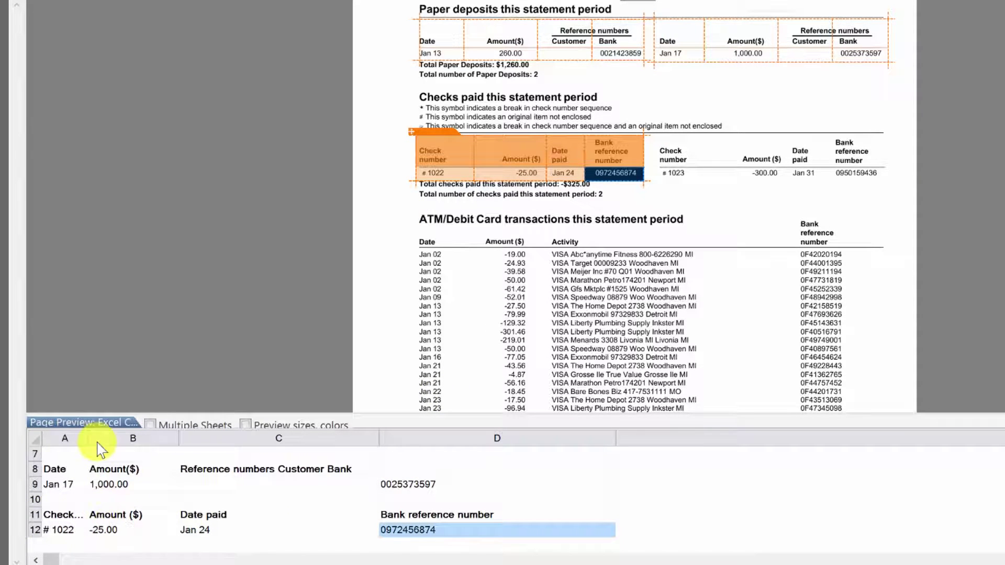
drag(88, 439, 153, 439)
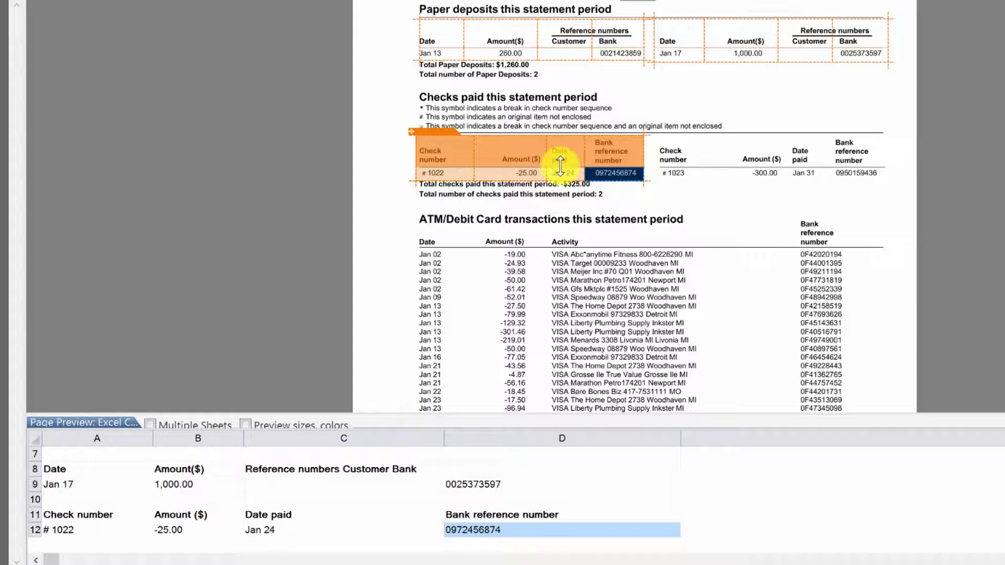
Give the table for check 1022 the title Checks Paid 1
right_click(455, 157)
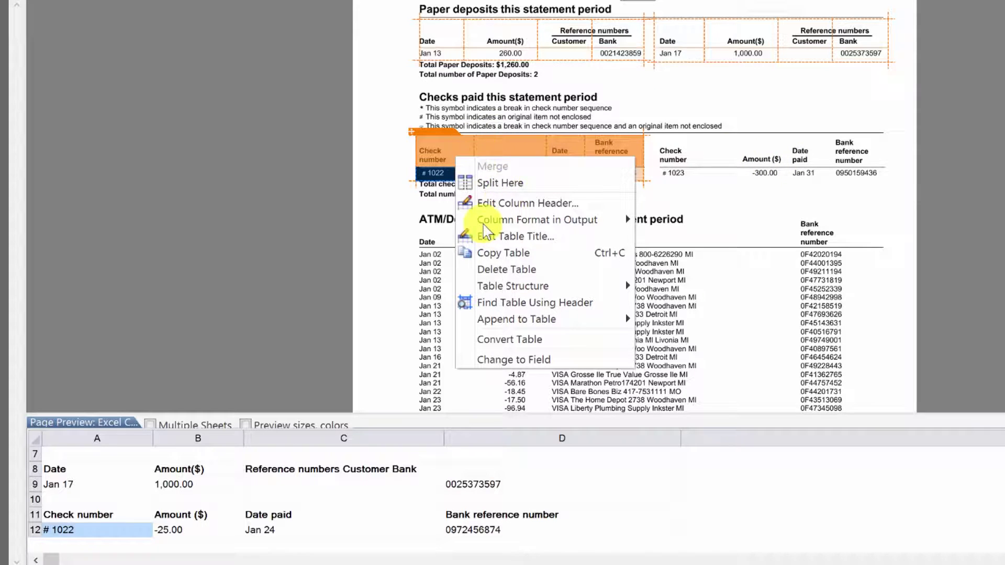
click(504, 239)
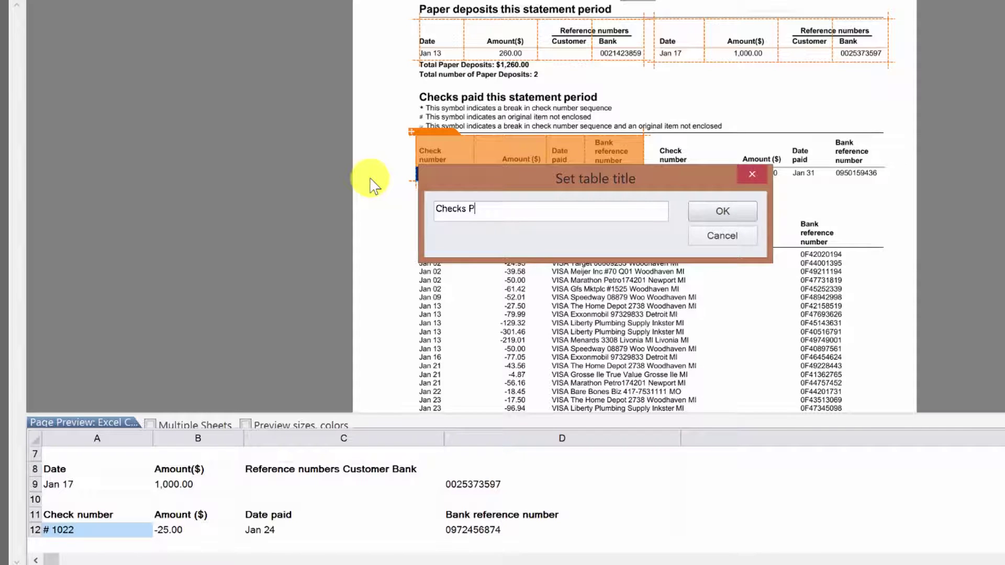
key(Return)
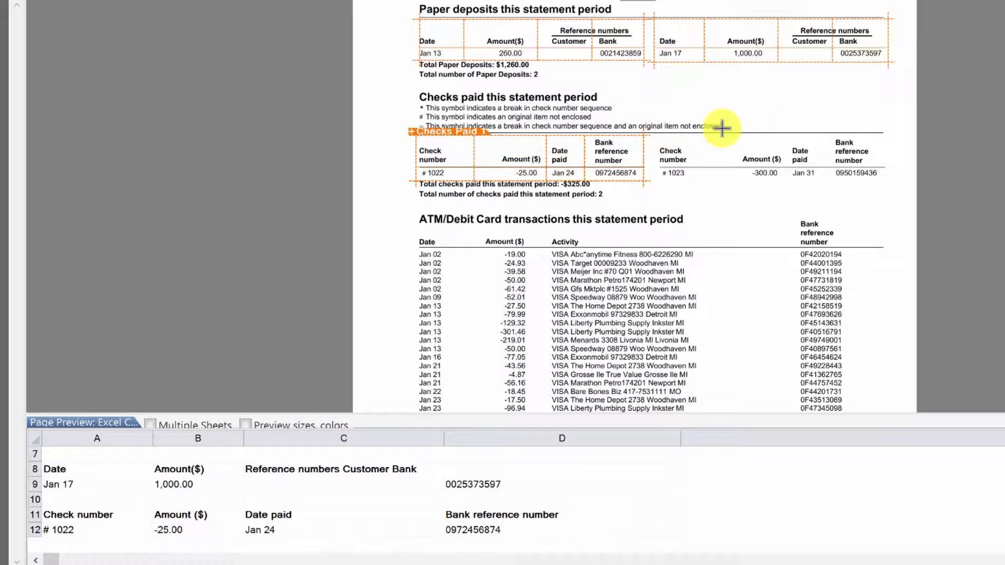
Mark the Checks paid table for check 1023 with a header area over its column headings, and title it Checks Paid 2
right_click(743, 163)
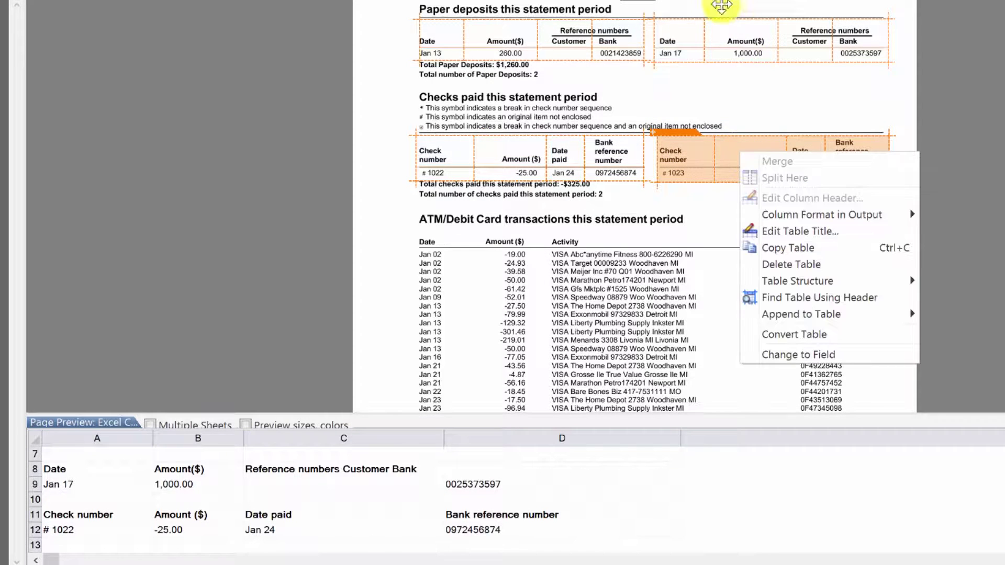
key(Escape)
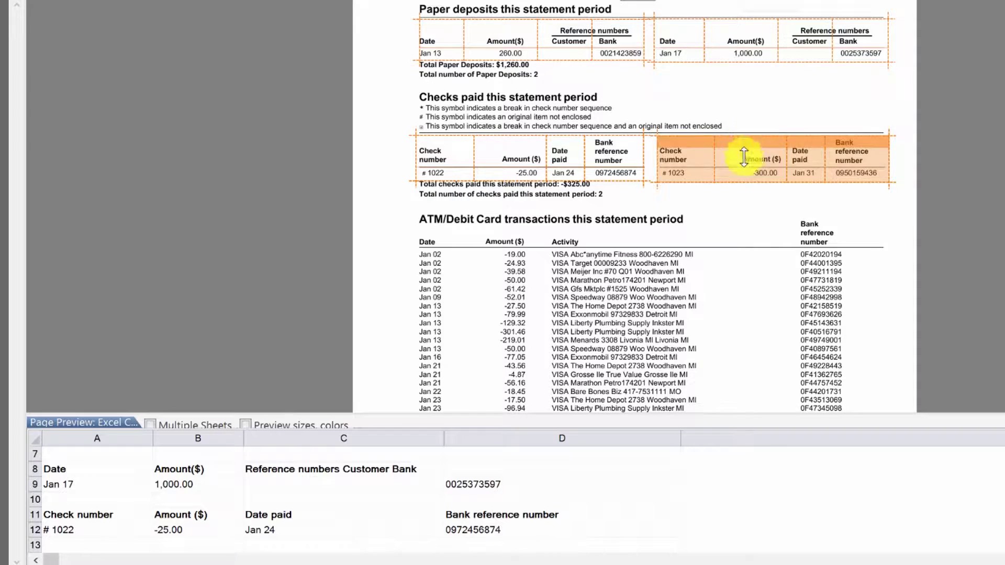
right_click(697, 162)
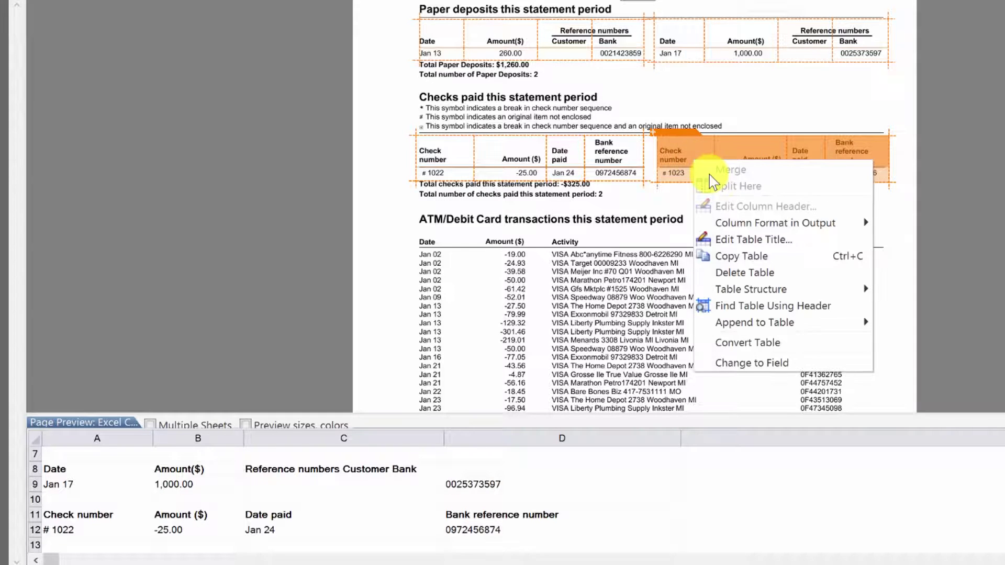
click(760, 241)
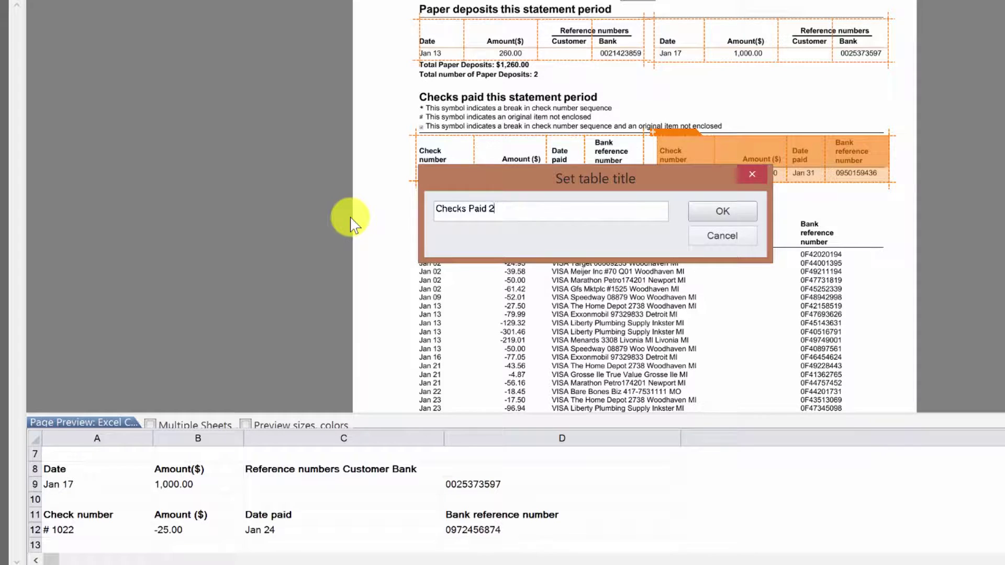
key(Return)
right_click(516, 151)
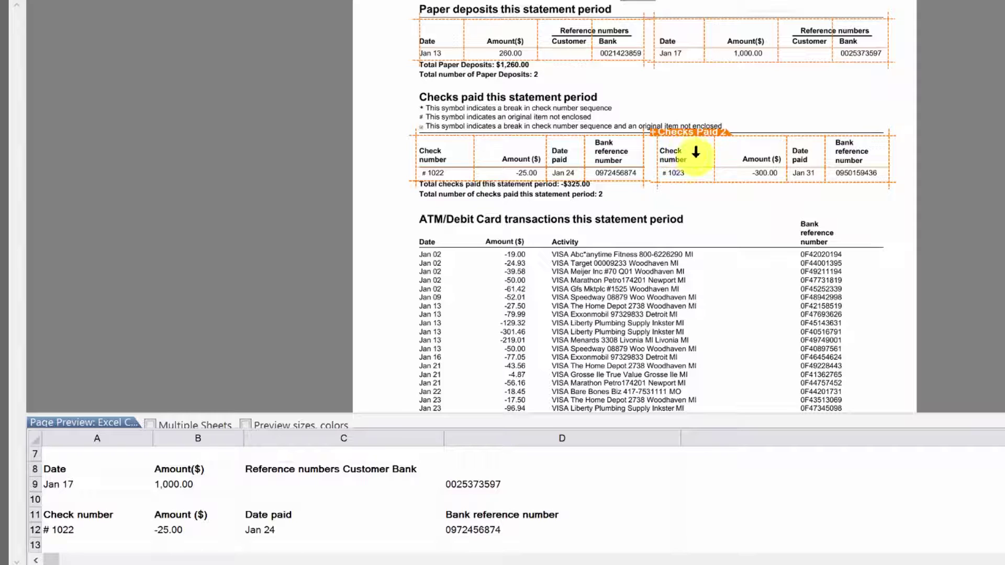
Look over the marked deposit and check tables and the ATM/Debit Card transactions section on page 2
scroll(681, 255, down, 1)
scroll(681, 256, down, 1)
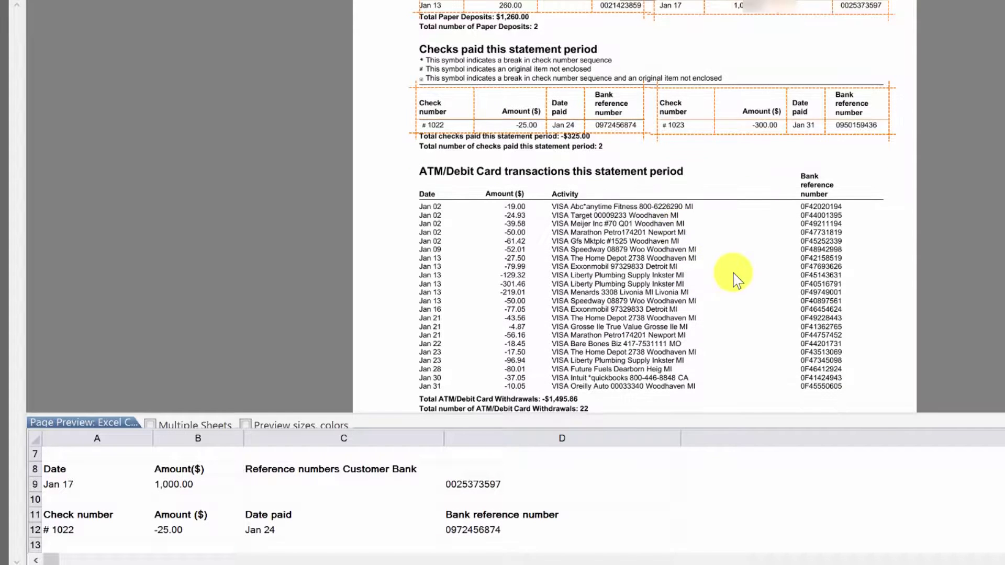
scroll(733, 277, down, 3)
scroll(660, 231, up, 3)
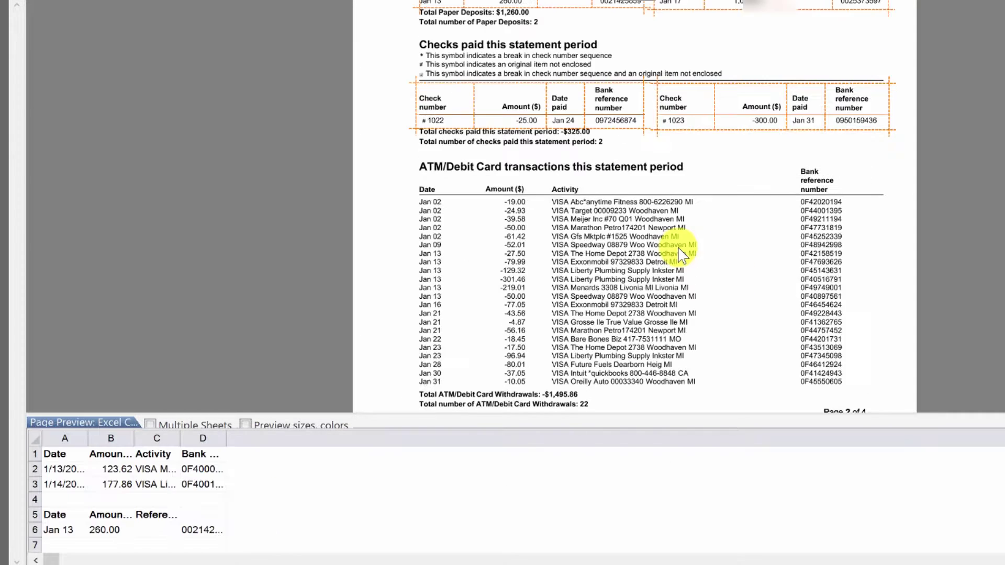
scroll(702, 256, up, 11)
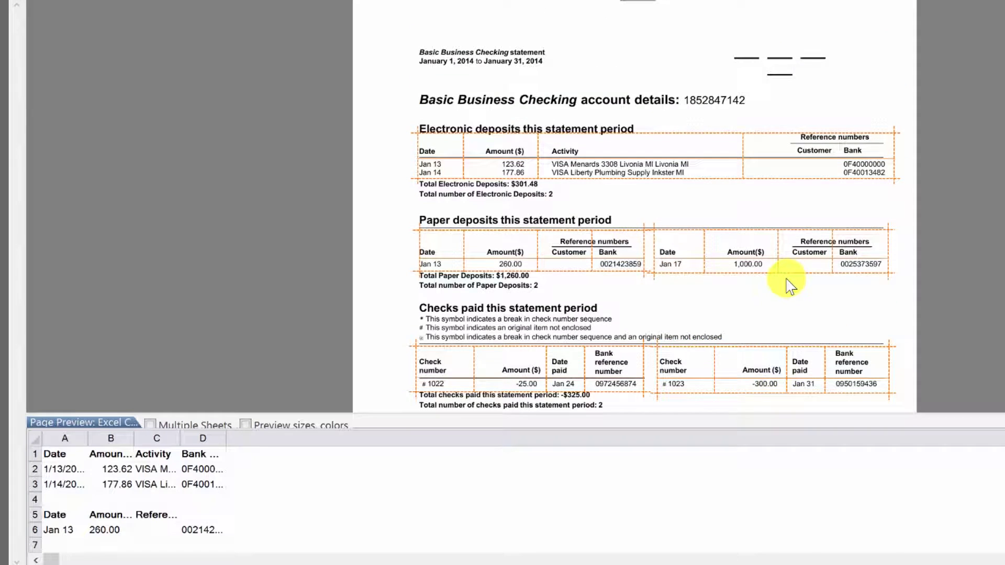
scroll(789, 286, down, 1)
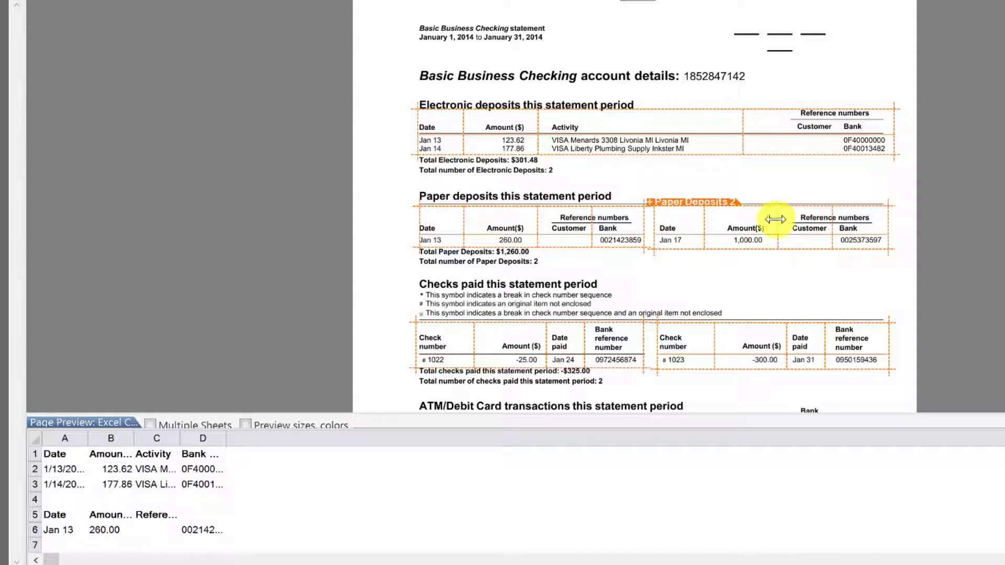
click(751, 217)
scroll(748, 220, down, 3)
click(736, 263)
scroll(737, 263, down, 20)
scroll(623, 219, up, 19)
scroll(641, 220, down, 1)
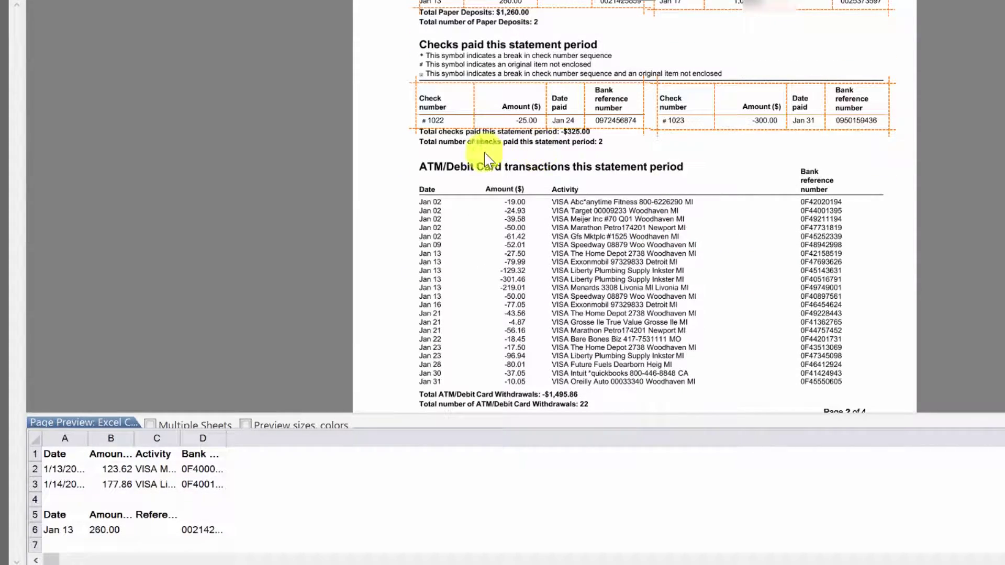
Mark the ATM/Debit Card transactions table with a header area reaching over the Bank reference number heading, and widen column D in the preview
drag(419, 184, 858, 388)
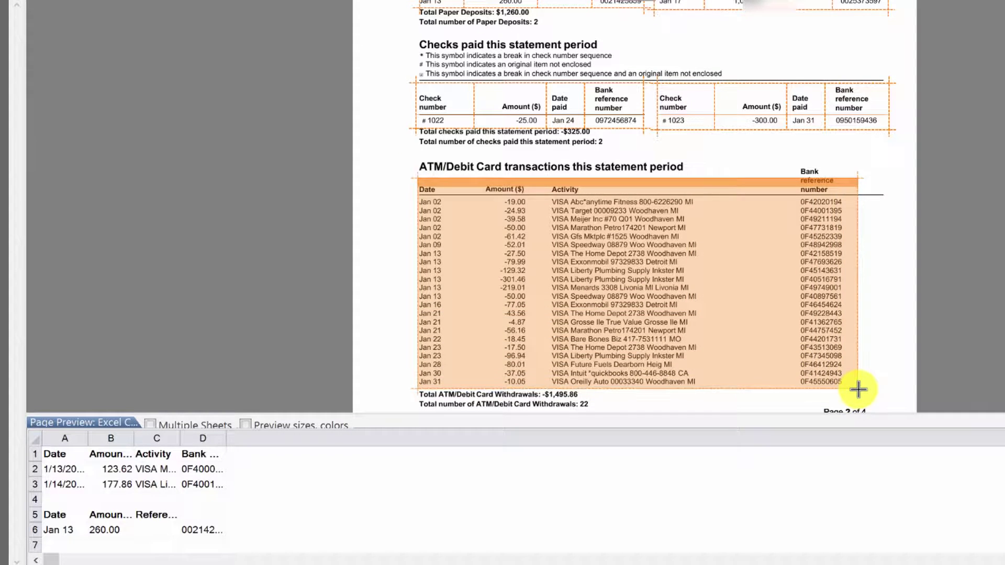
click(792, 175)
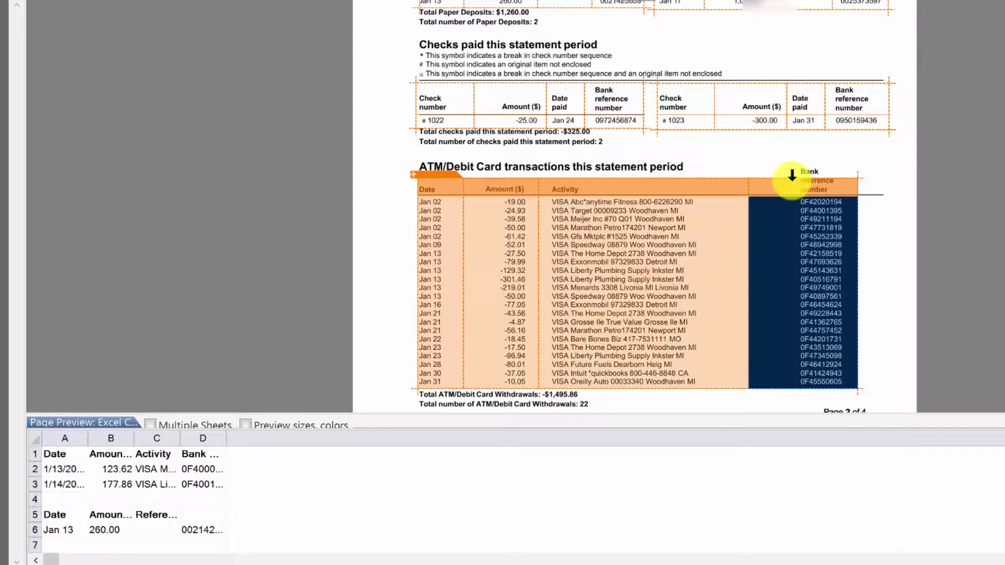
drag(814, 169, 821, 164)
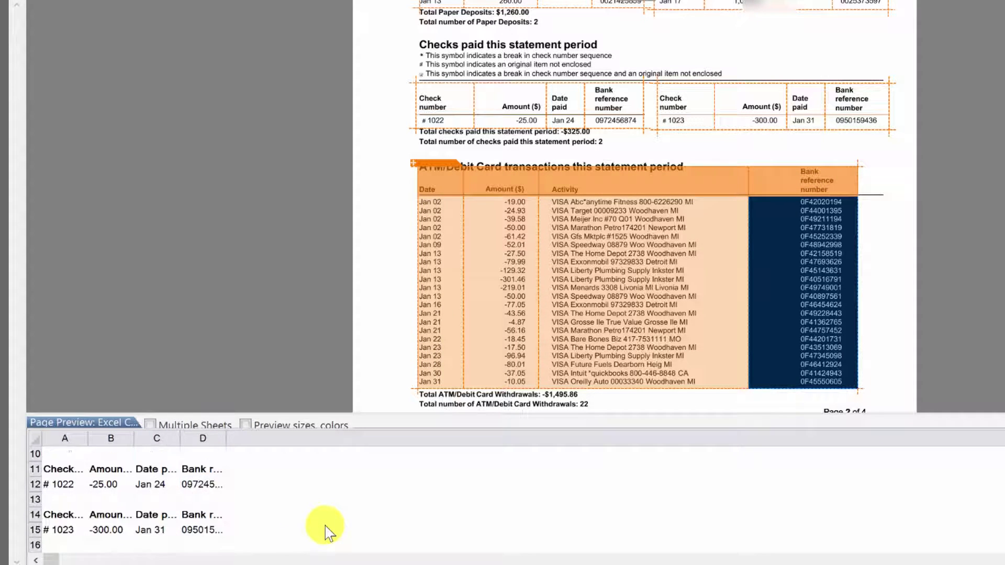
drag(227, 440, 373, 446)
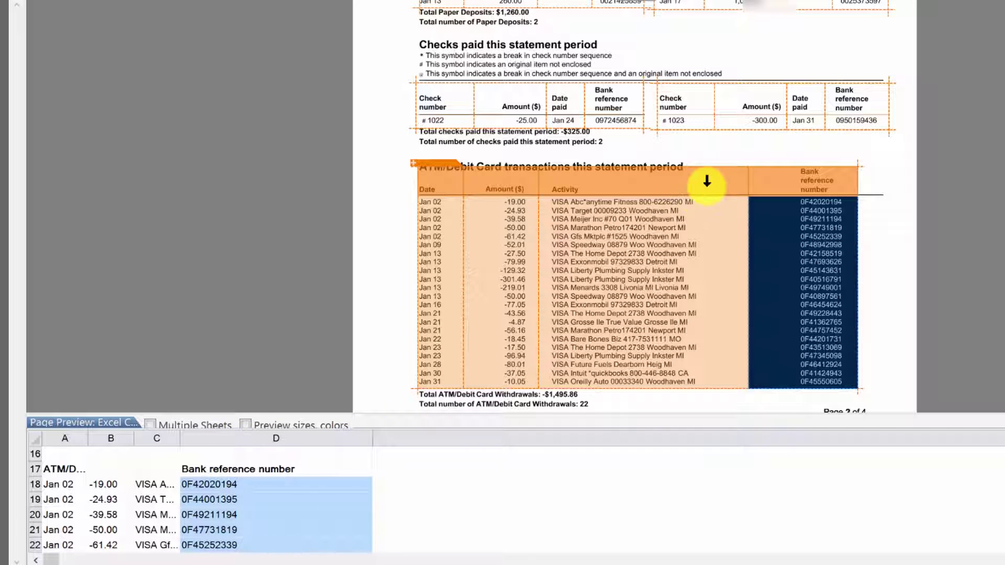
Lower the upper edge of the ATM/Debit Card table to exclude the section heading, and widen columns B and C in the preview
click(513, 180)
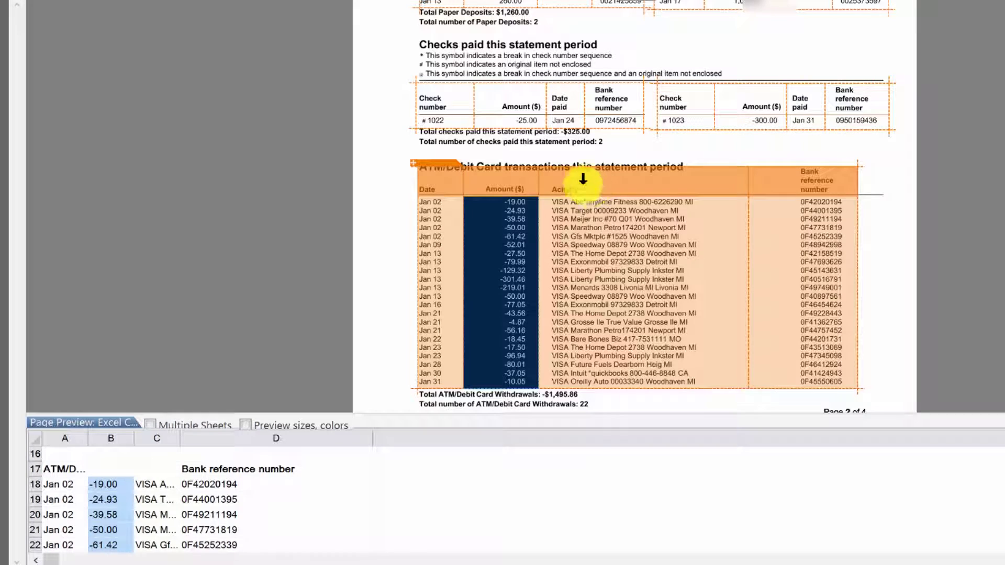
click(586, 181)
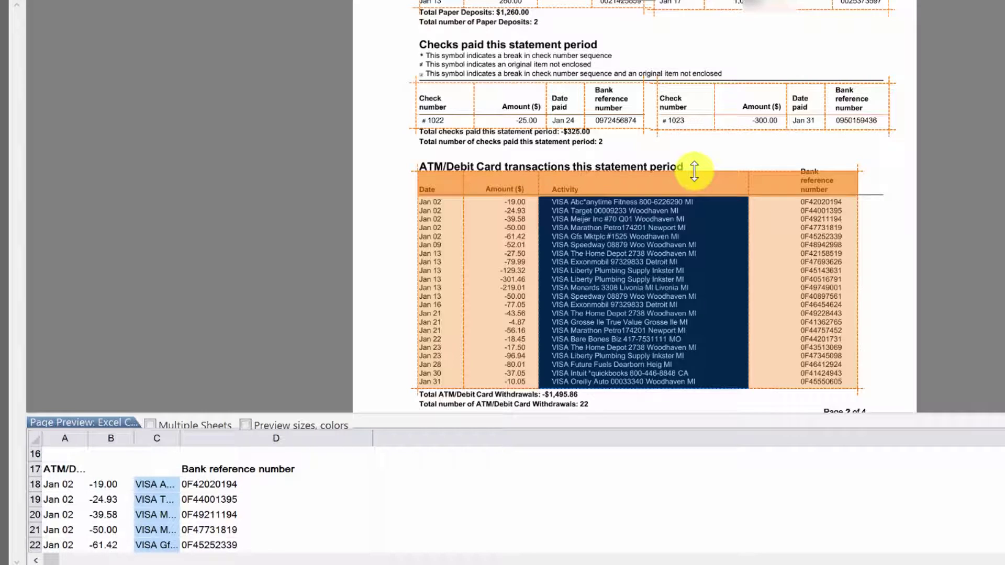
drag(694, 171, 694, 171)
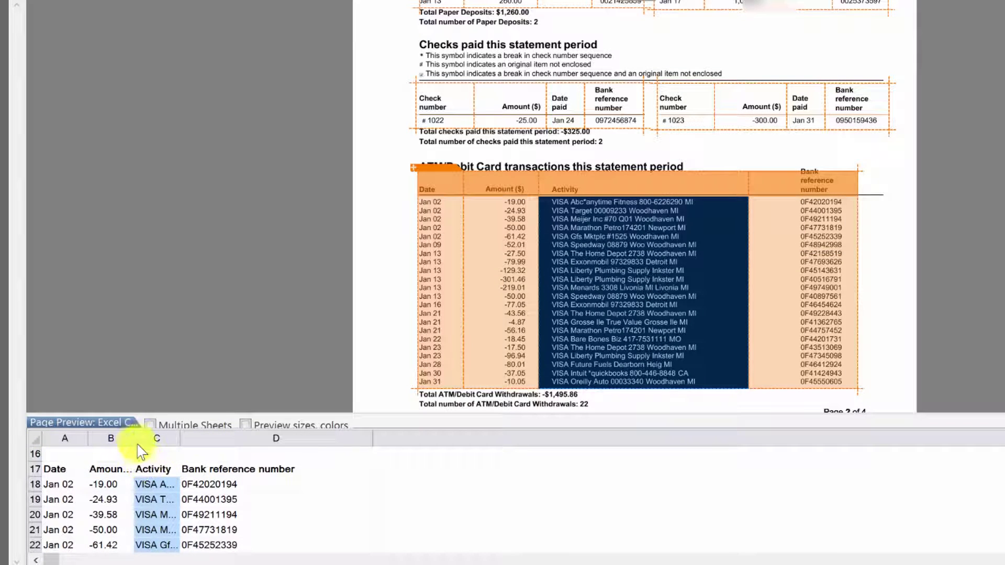
drag(134, 439, 367, 452)
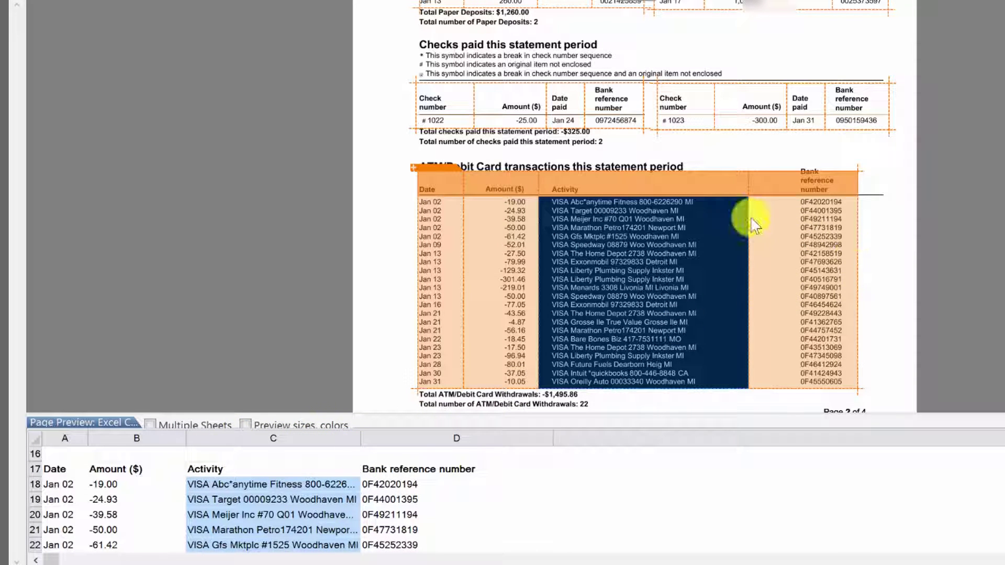
Give the ATM/Debit Card table the title ATM / Debit Card Transactions
click(441, 178)
right_click(441, 182)
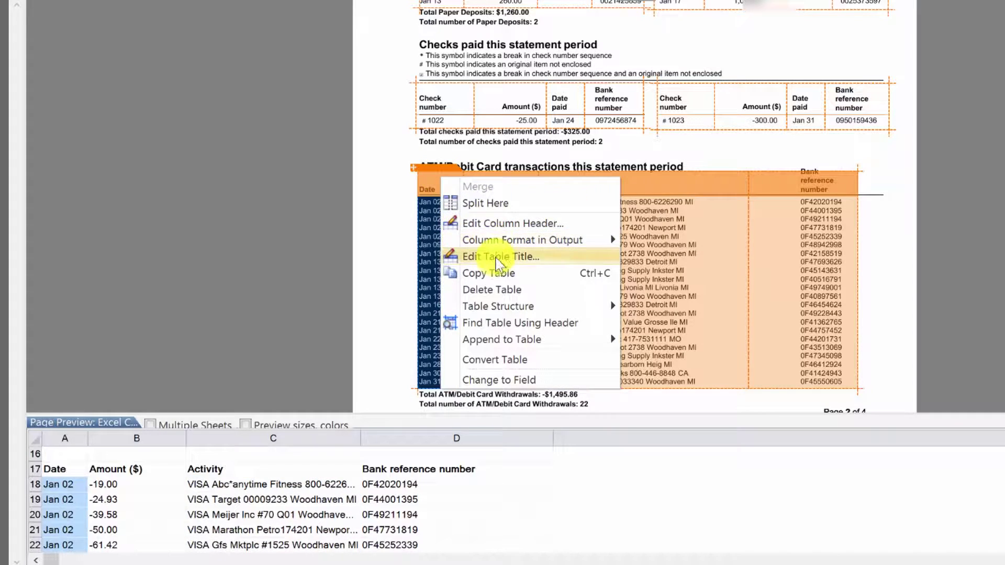
click(477, 256)
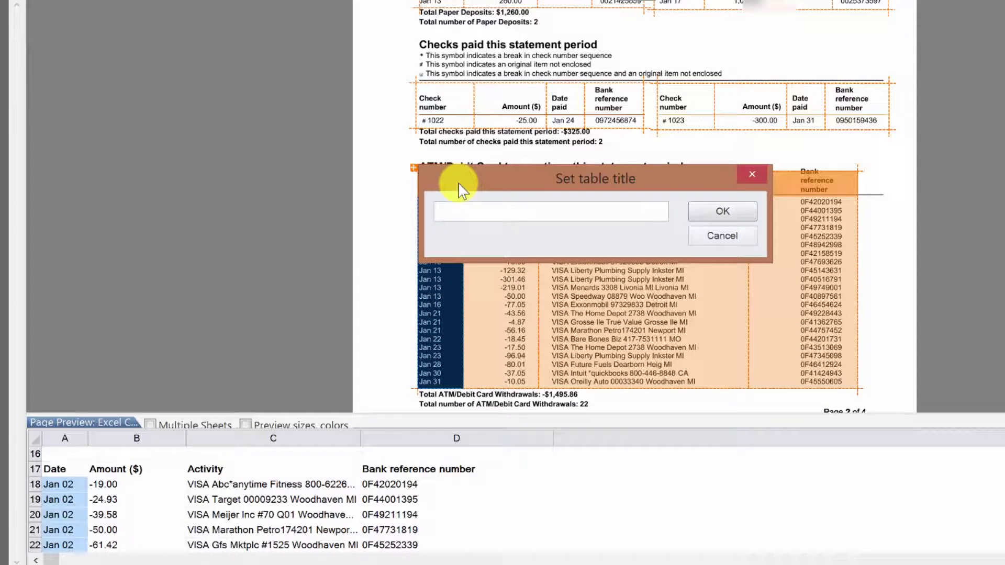
drag(461, 221, 459, 216)
text(ATM / Debit Card Tr)
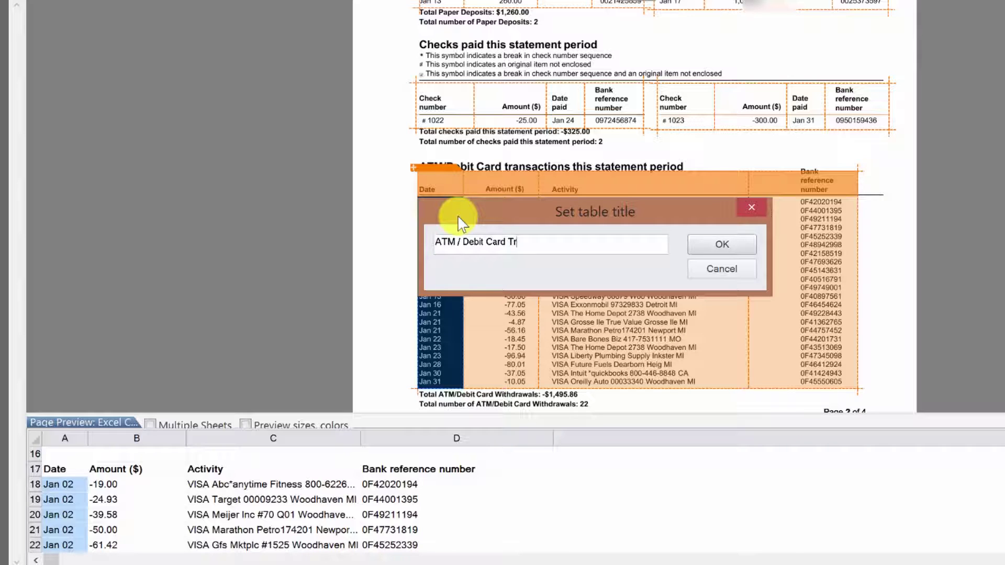
text(ions)
key(Return)
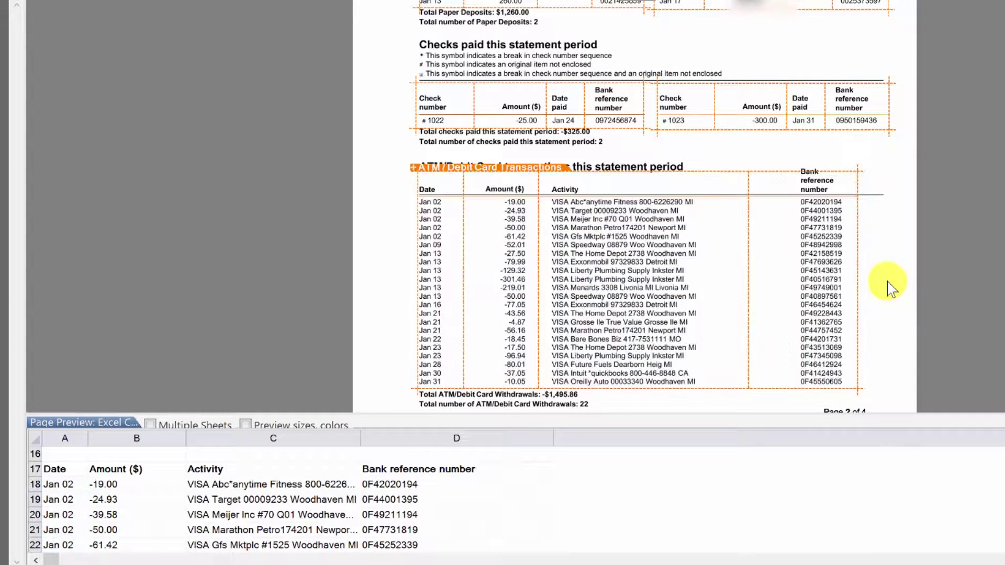
Mark the Other withdrawals table on page 3 with a header area covering its column headings, and widen column C in the preview
scroll(888, 281, up, 10)
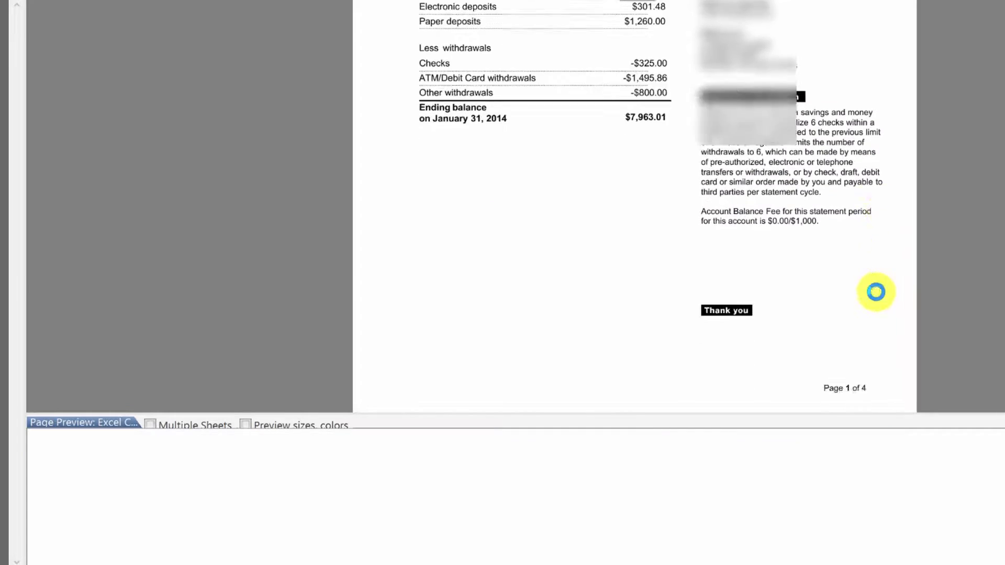
scroll(877, 293, down, 10)
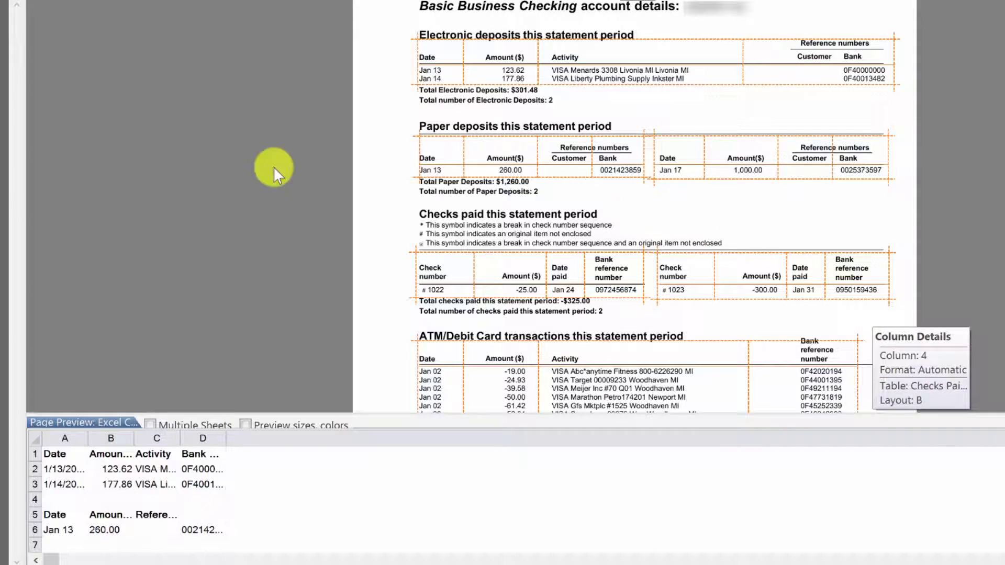
scroll(86, 168, down, 10)
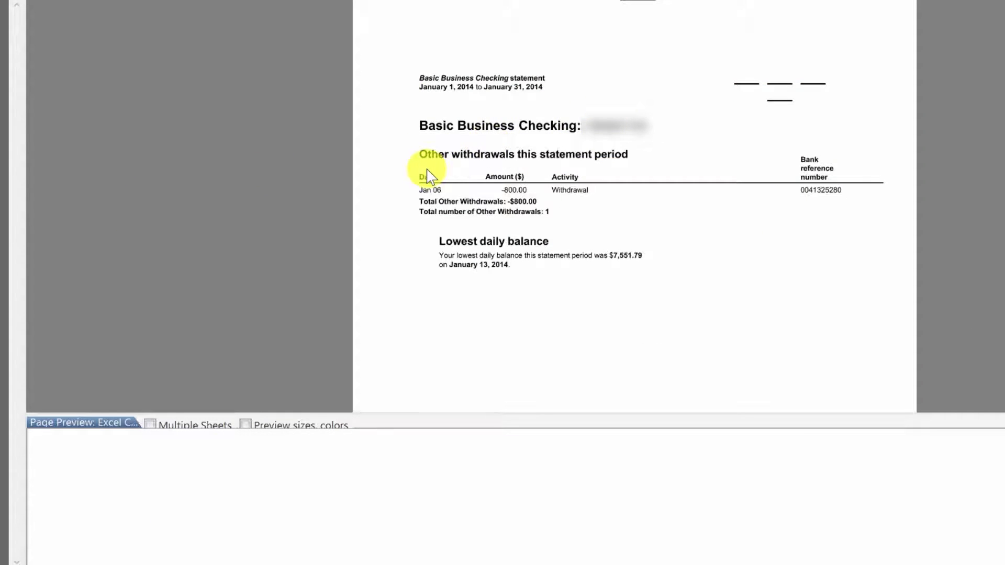
drag(421, 168, 892, 195)
drag(781, 167, 797, 155)
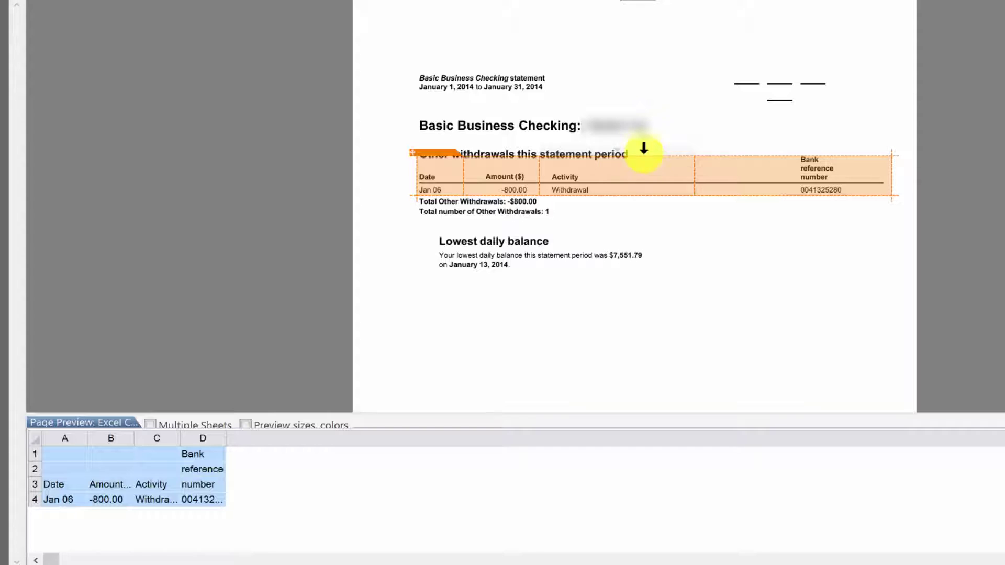
drag(644, 158, 644, 160)
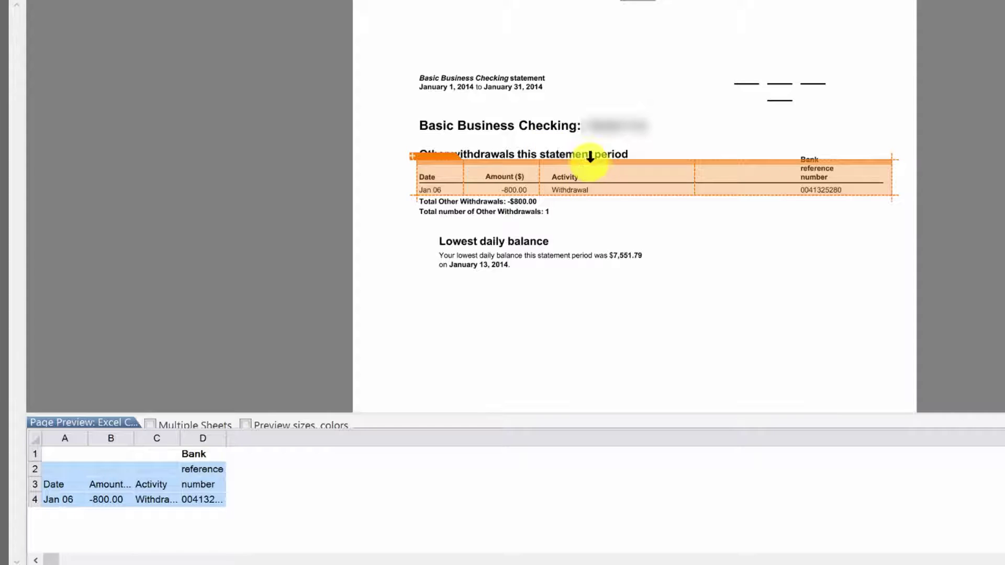
drag(595, 167, 597, 182)
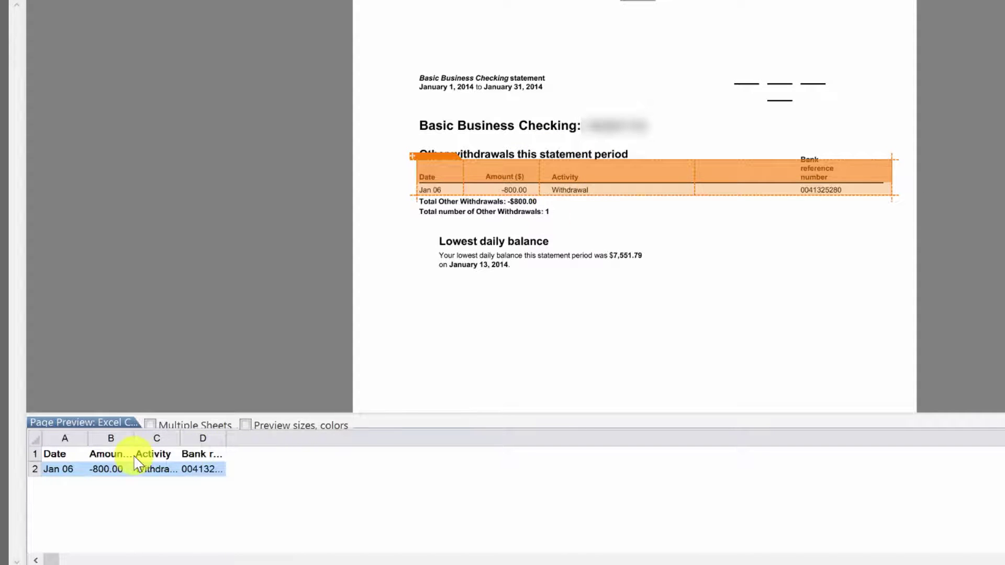
click(155, 468)
click(201, 469)
drag(180, 443, 251, 440)
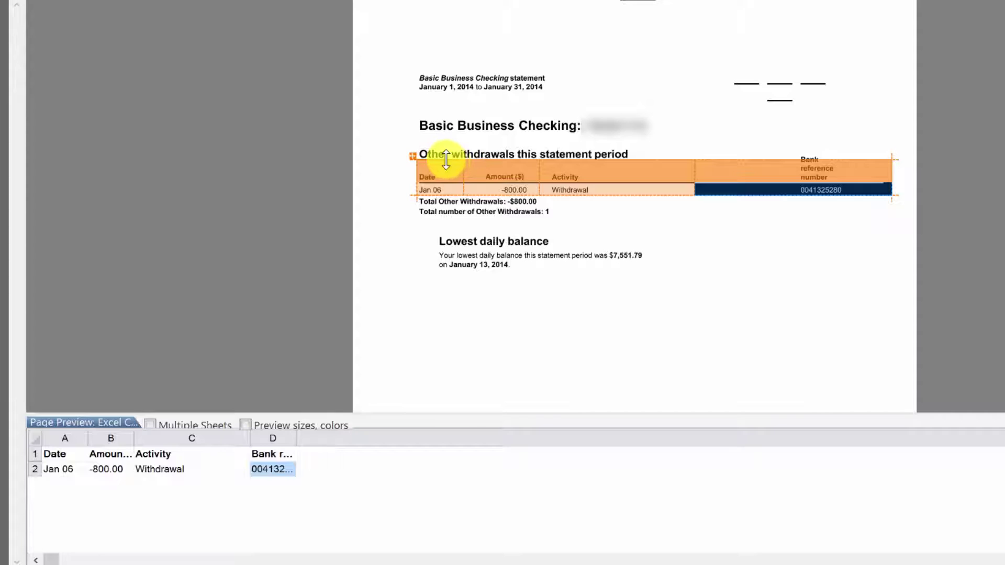
Give the Other withdrawals table the title Other Withdrawls
right_click(442, 176)
click(484, 254)
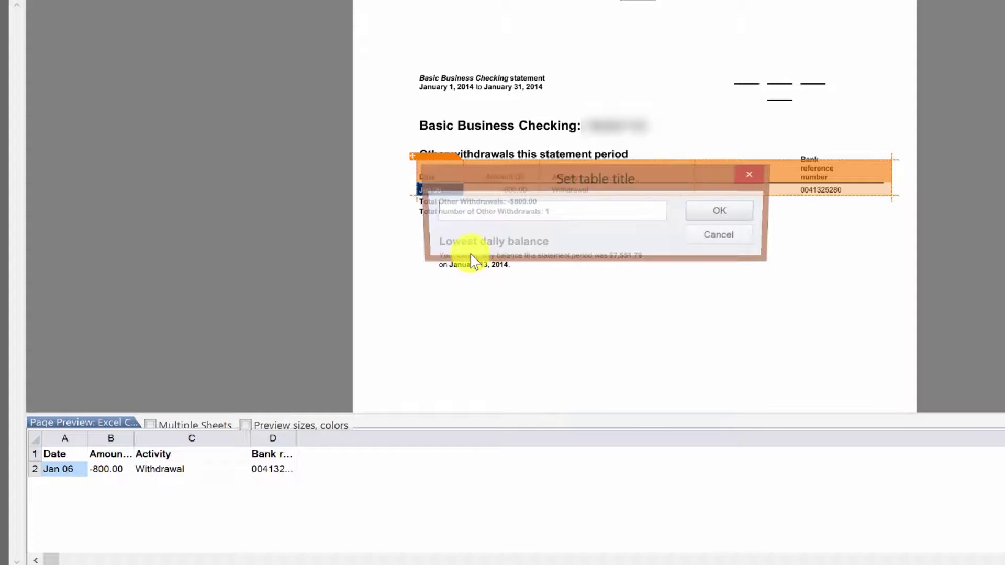
text(Other Withdrawls)
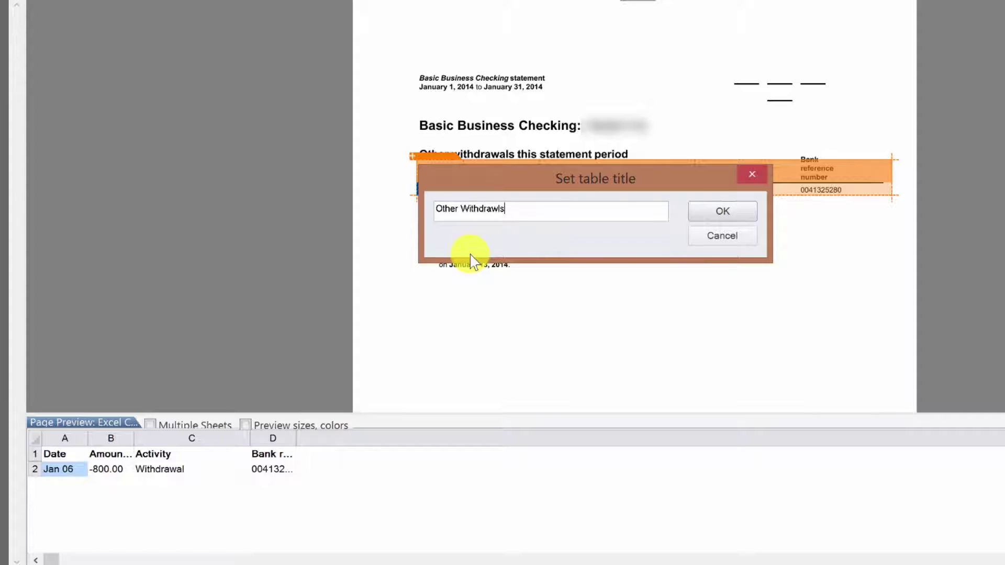
key(Return)
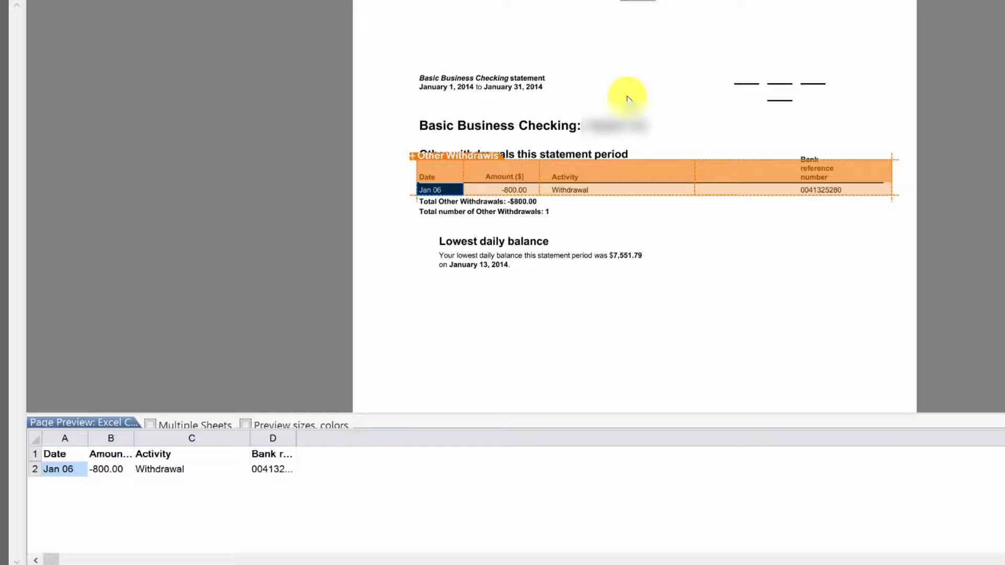
Return to page 2 and check its marked tables against the spreadsheet preview
scroll(628, 98, up, 10)
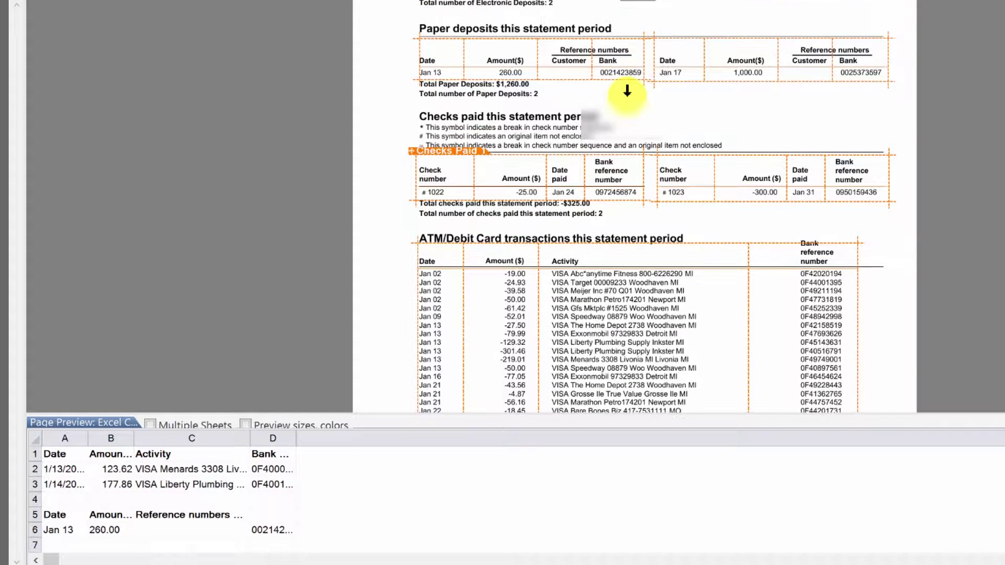
scroll(701, 102, up, 1)
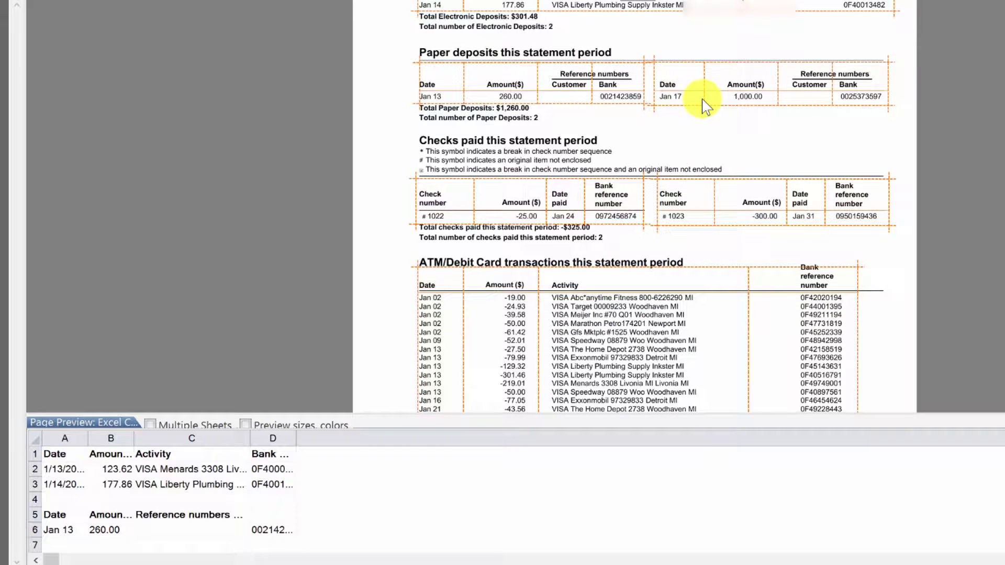
scroll(706, 108, up, 4)
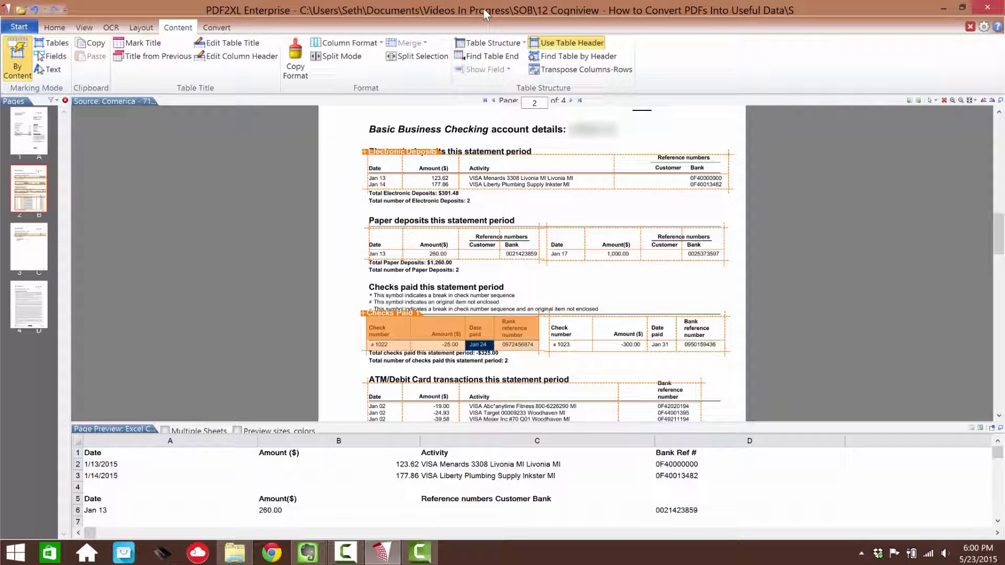
Enlarge the spreadsheet preview and compare the Electronic Deposits and Paper Deposits cells with their source tables on page 2
click(330, 225)
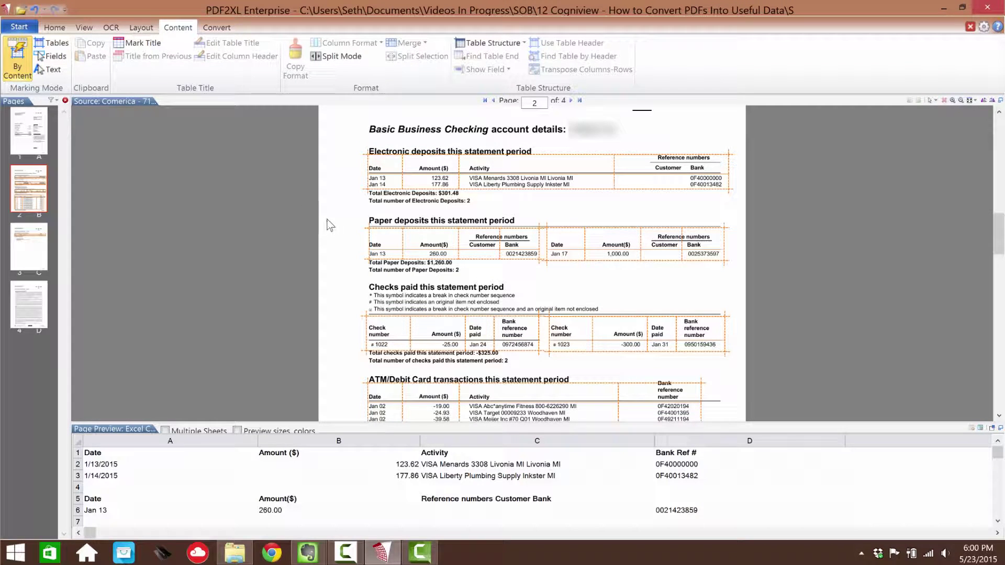
drag(315, 423, 315, 284)
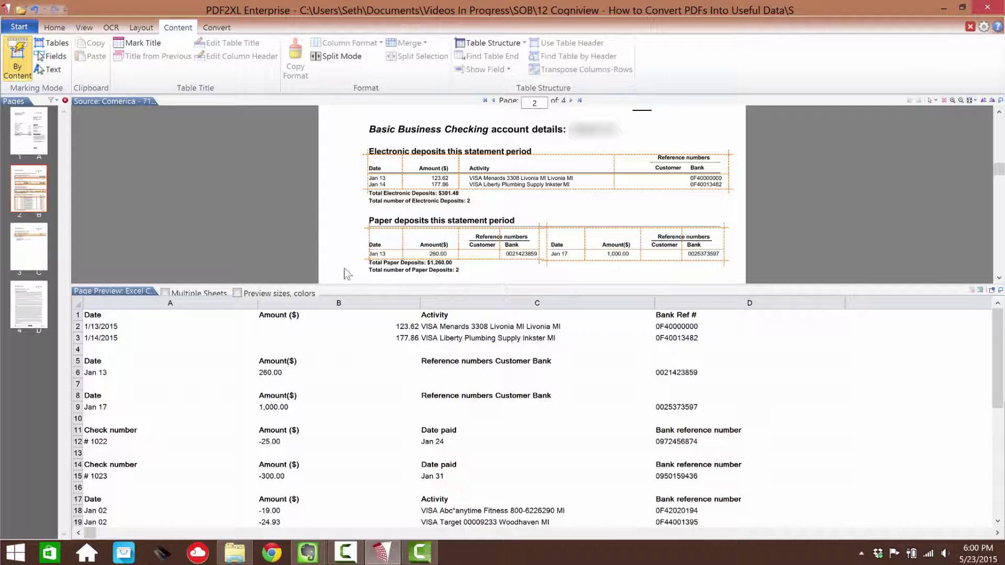
click(199, 316)
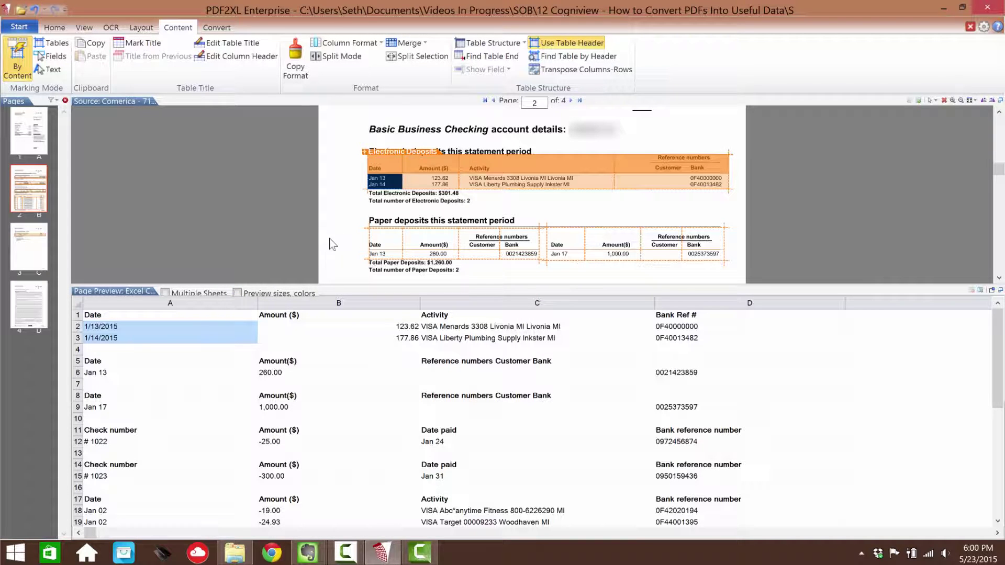
click(444, 330)
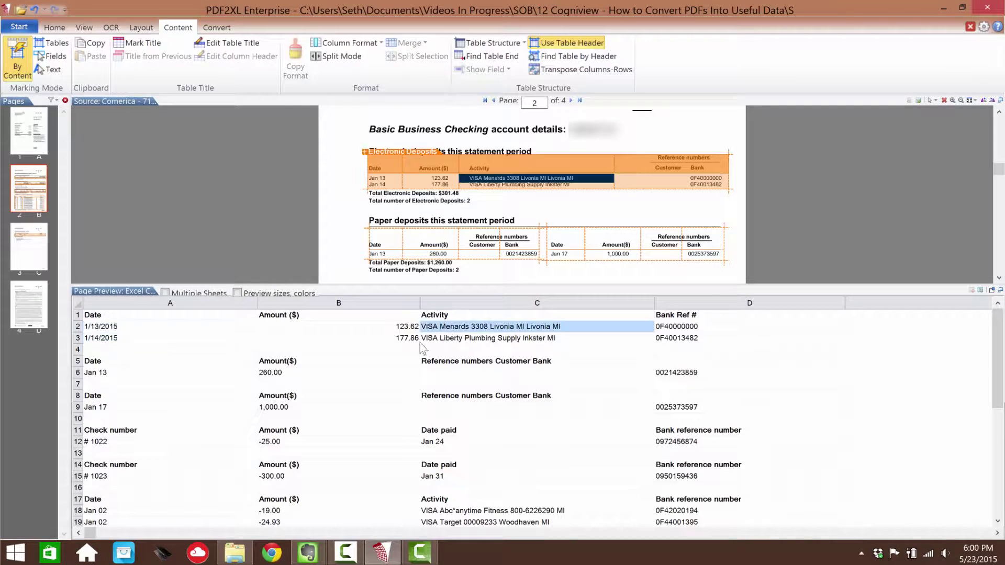
click(299, 369)
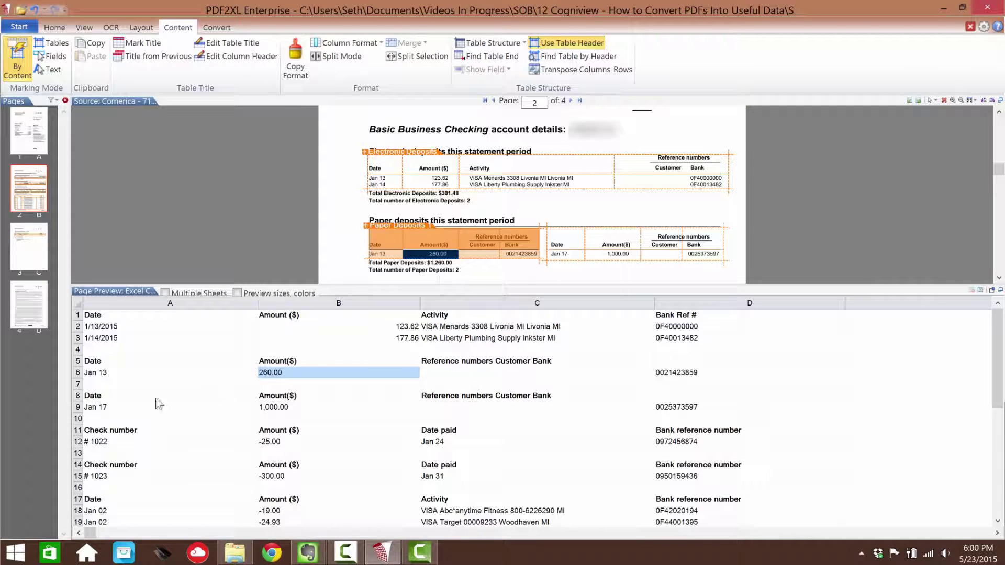
click(118, 406)
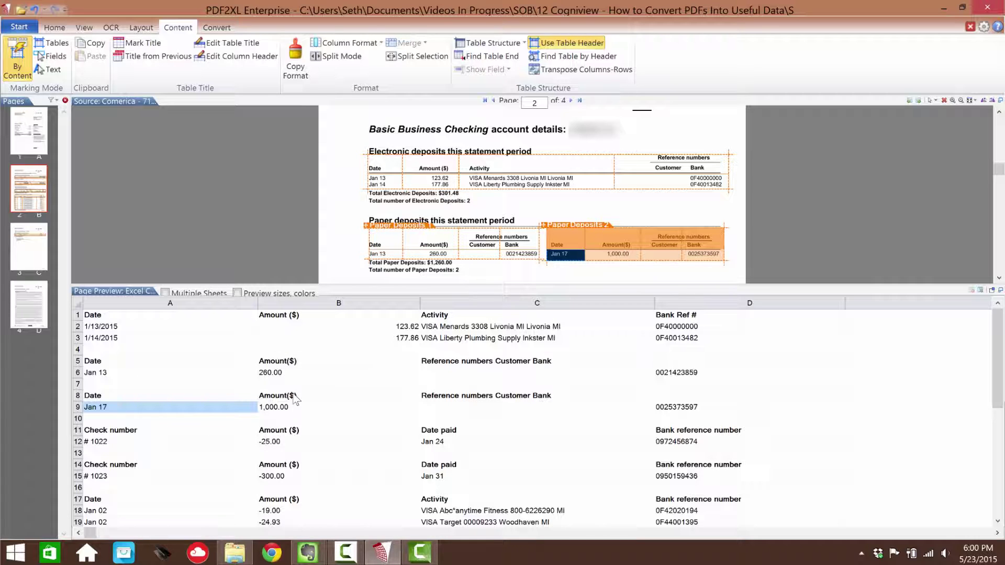
click(489, 371)
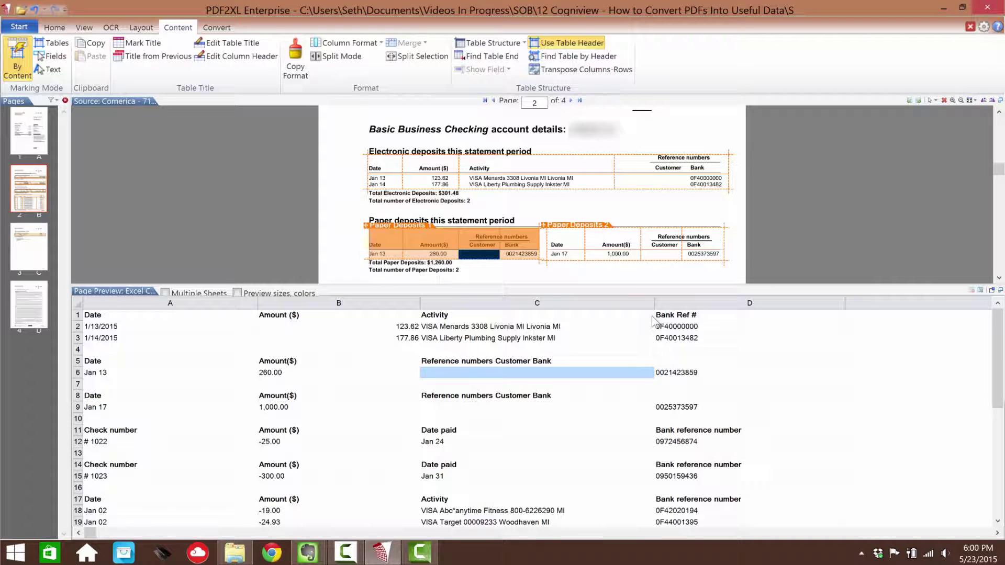
click(681, 322)
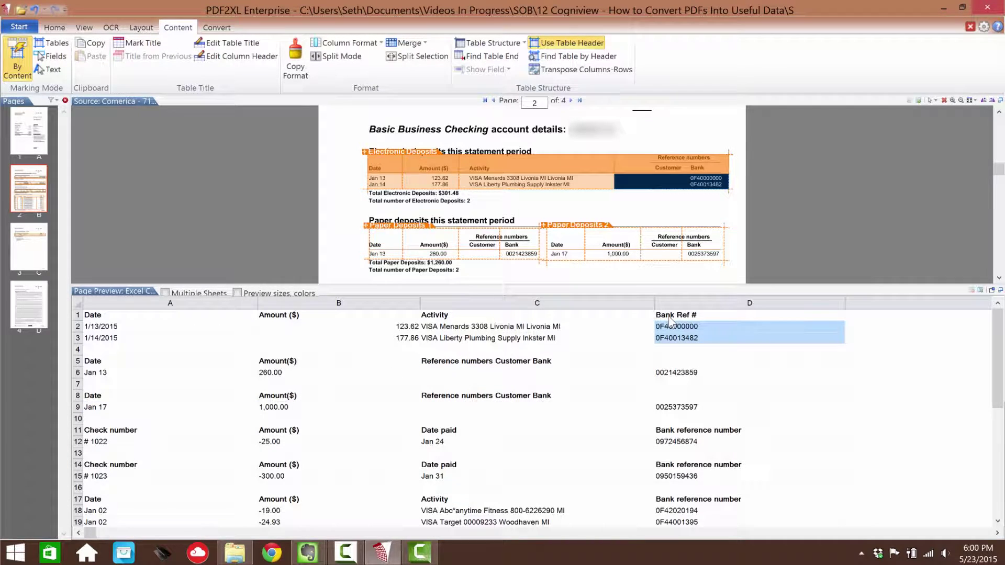
click(472, 318)
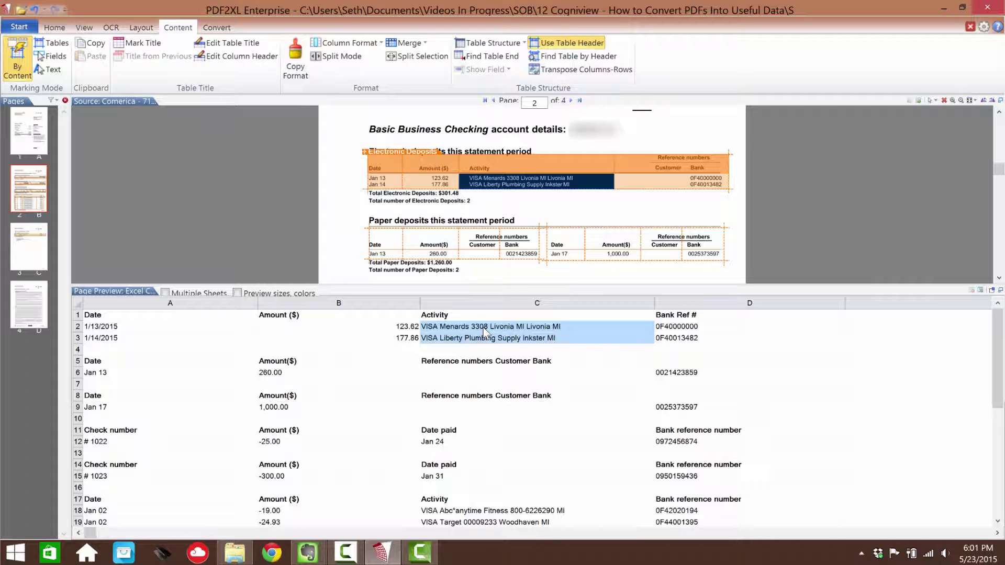
click(476, 371)
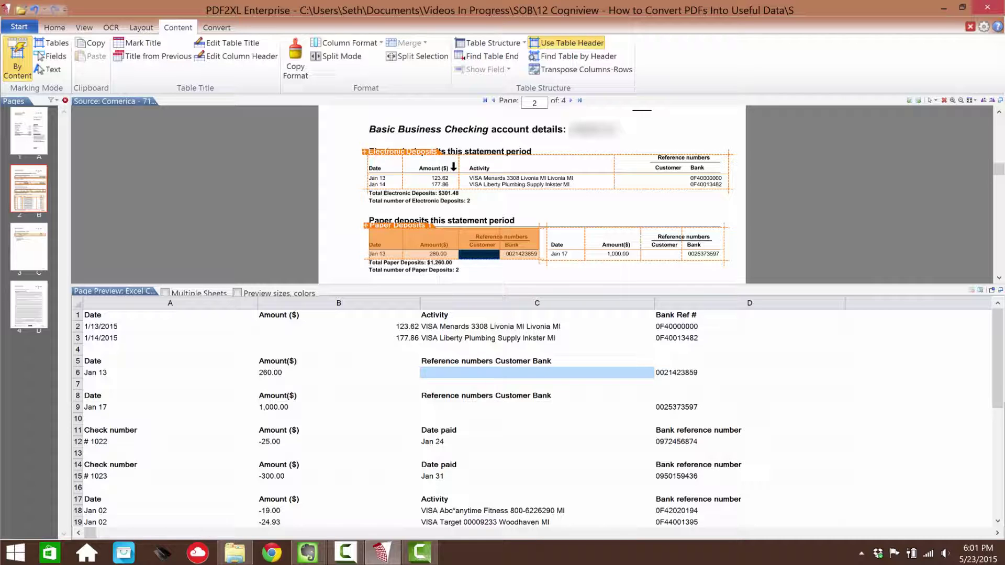
click(486, 327)
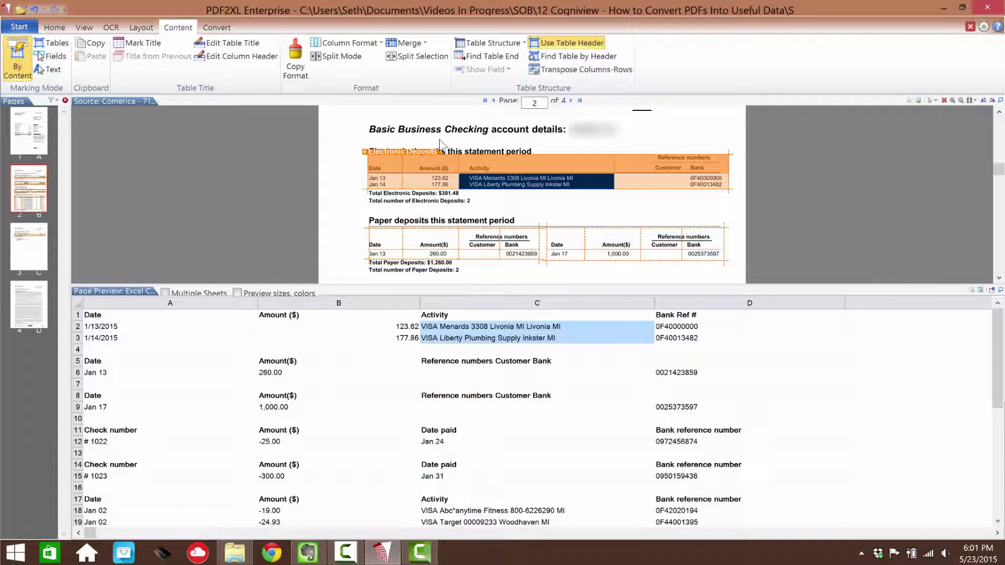
click(463, 151)
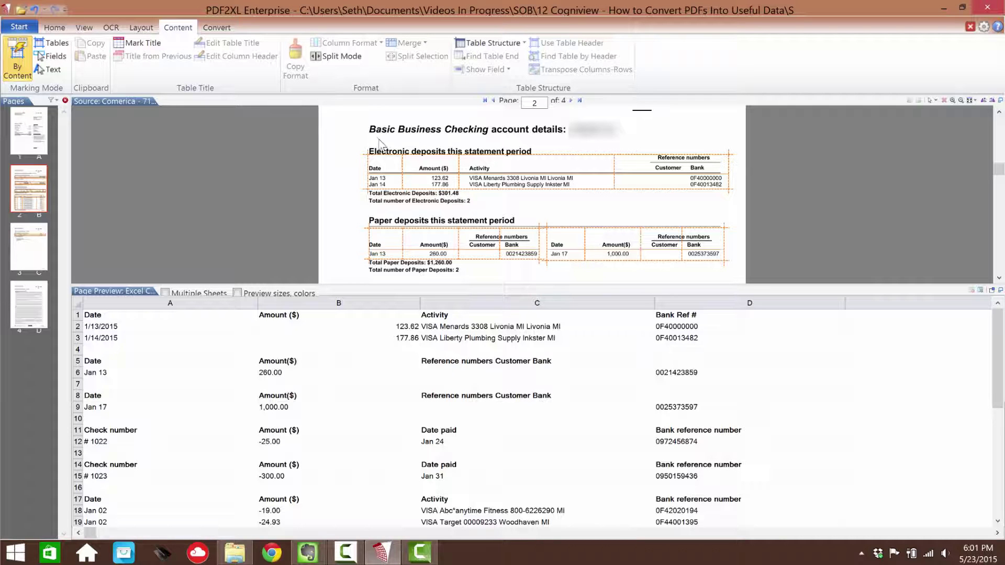
Mark the words "Electronic deposits" above the first table as a field shown with the Electronic Deposits table in the conversion
drag(366, 141, 449, 152)
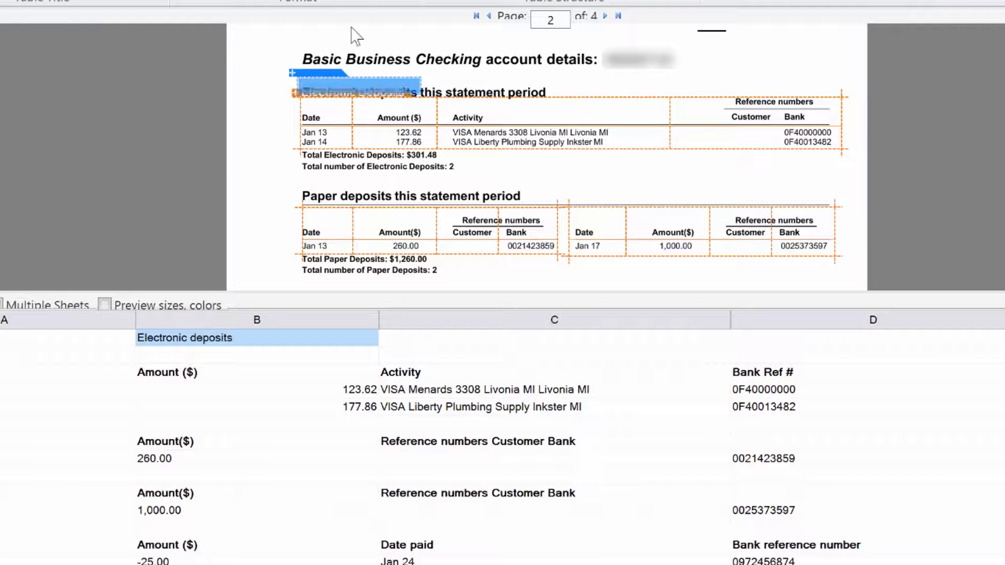
right_click(371, 83)
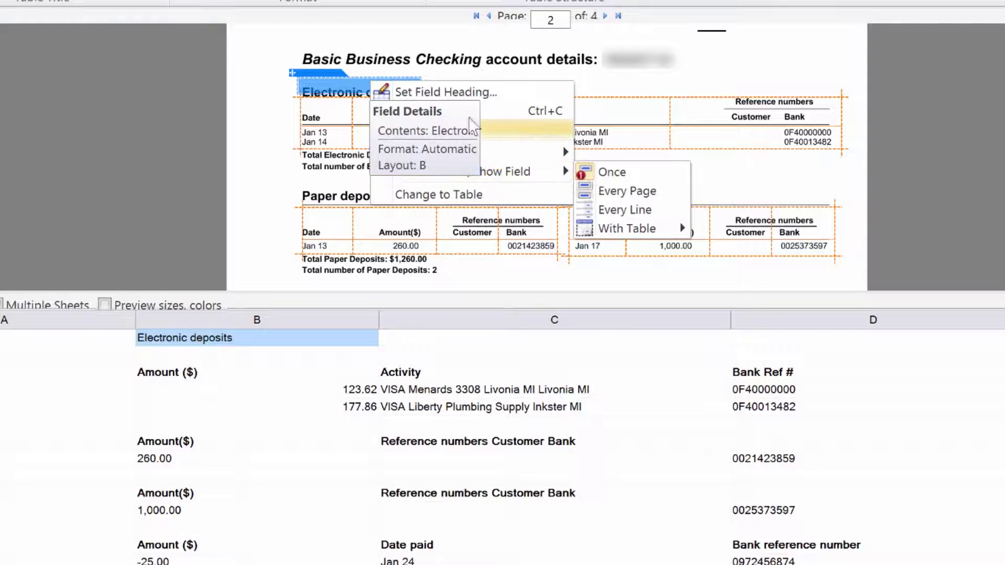
click(207, 128)
click(376, 89)
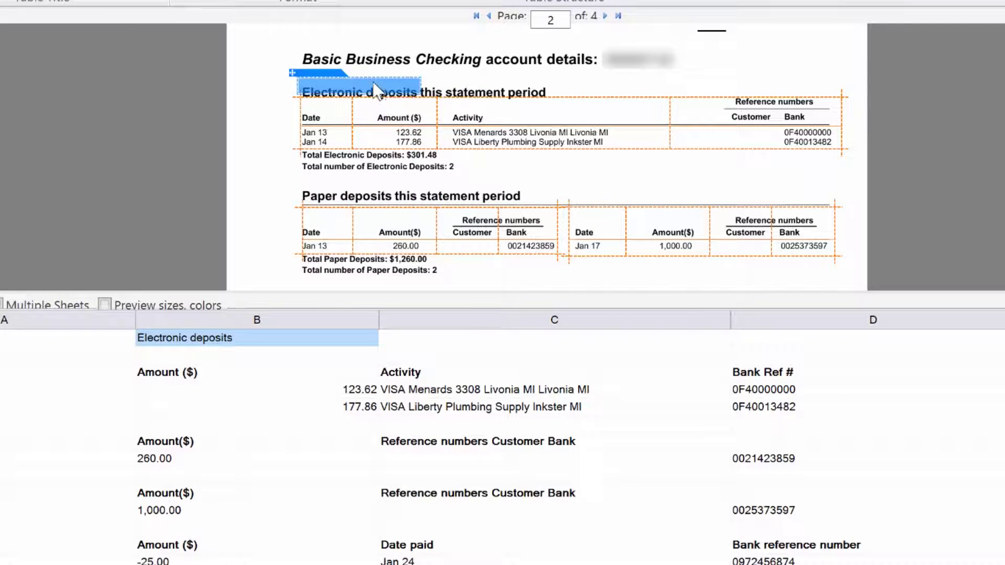
right_click(376, 89)
mouse_move(496, 183)
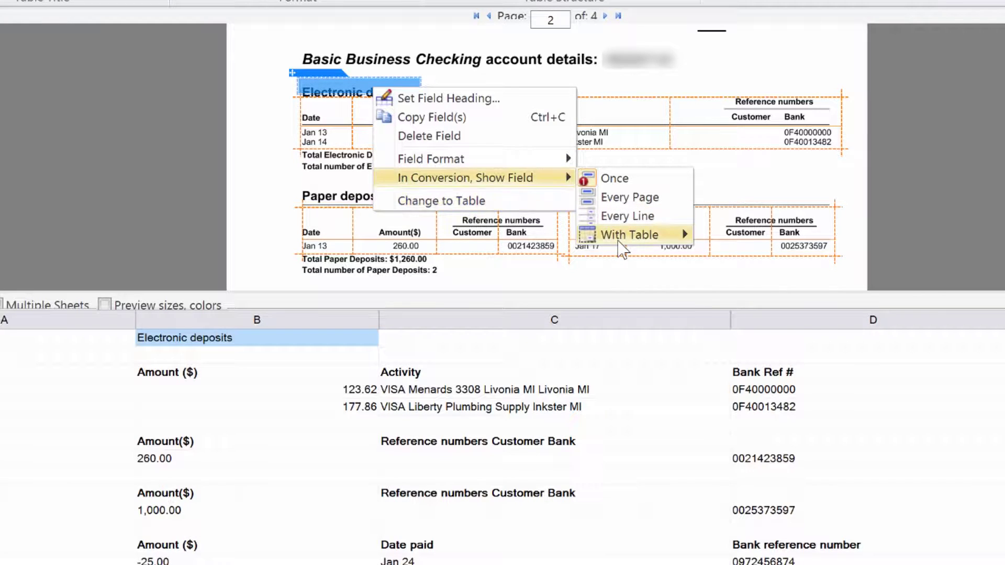
mouse_move(619, 242)
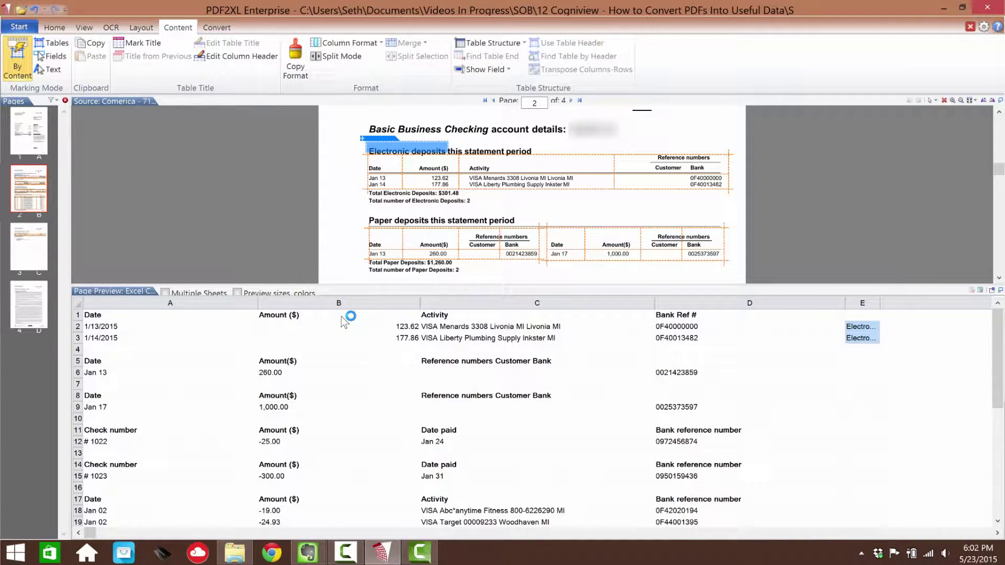
Widen column E in the preview and set the Electronic deposits field's heading to Transaction Type
drag(880, 302, 937, 302)
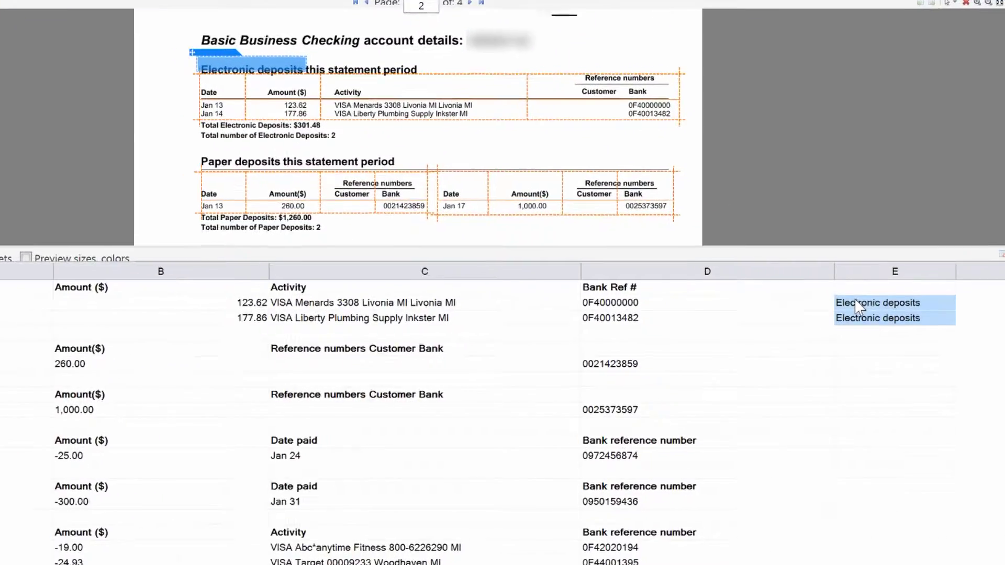
right_click(861, 328)
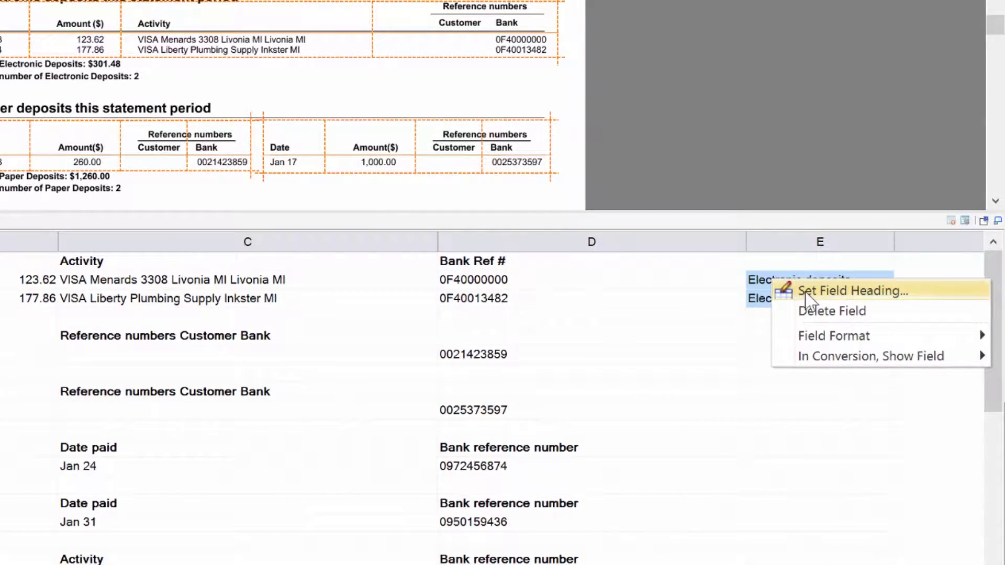
click(809, 301)
text(Transaction Typ)
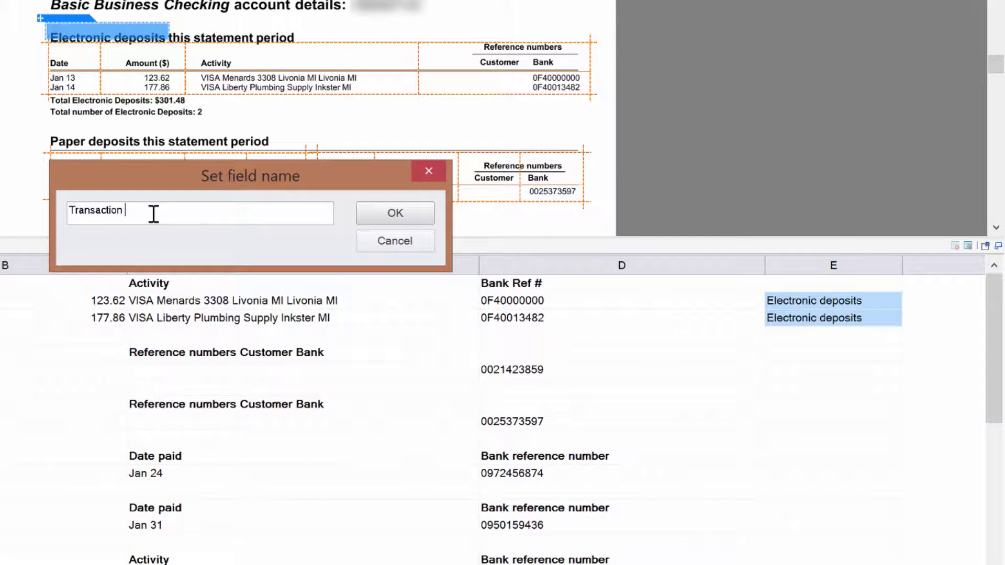
text(e)
key(Return)
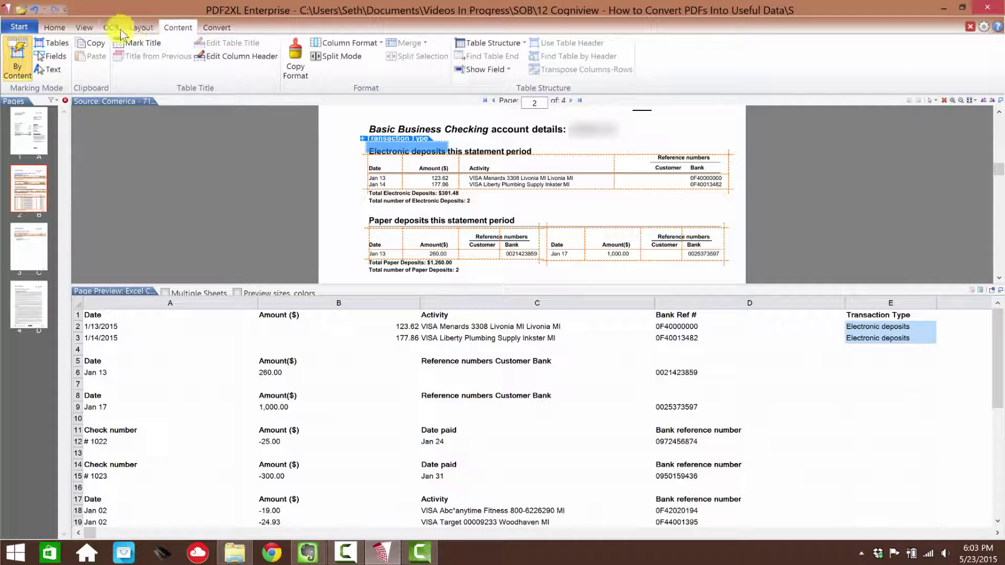
Save all of the document's page layouts to the layout library as Comerica 2
click(151, 28)
click(22, 57)
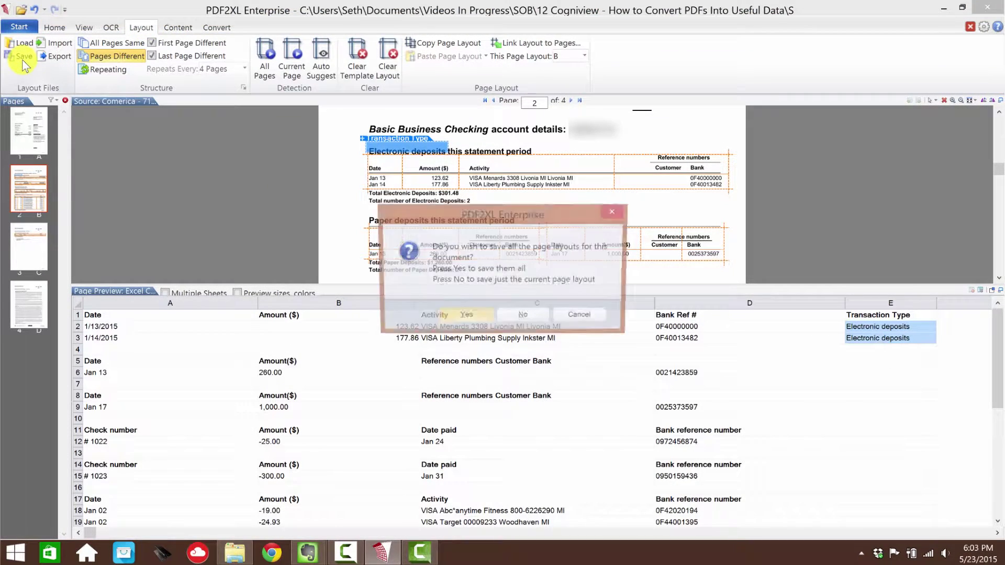
click(472, 319)
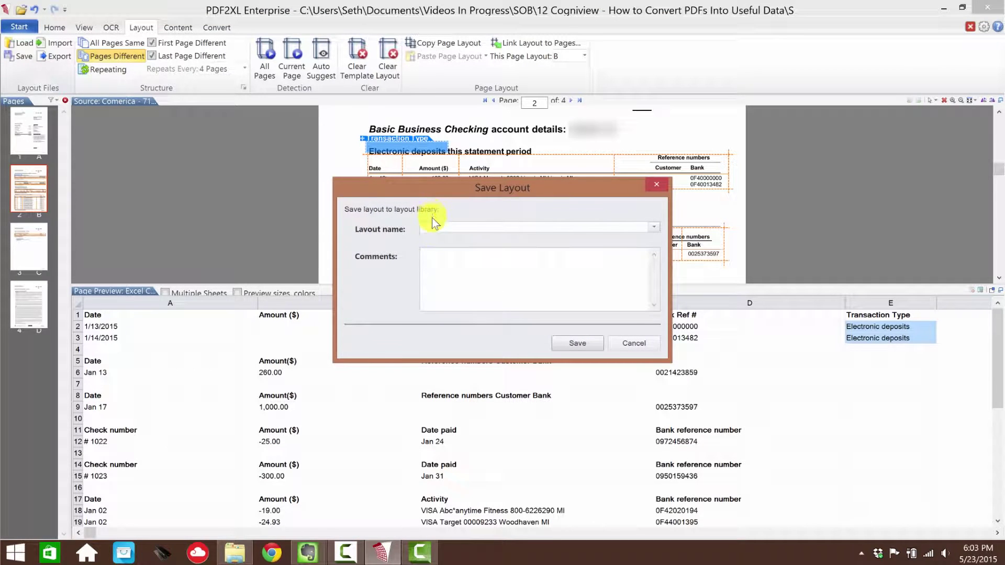
click(444, 228)
text(Comerica 2)
click(578, 343)
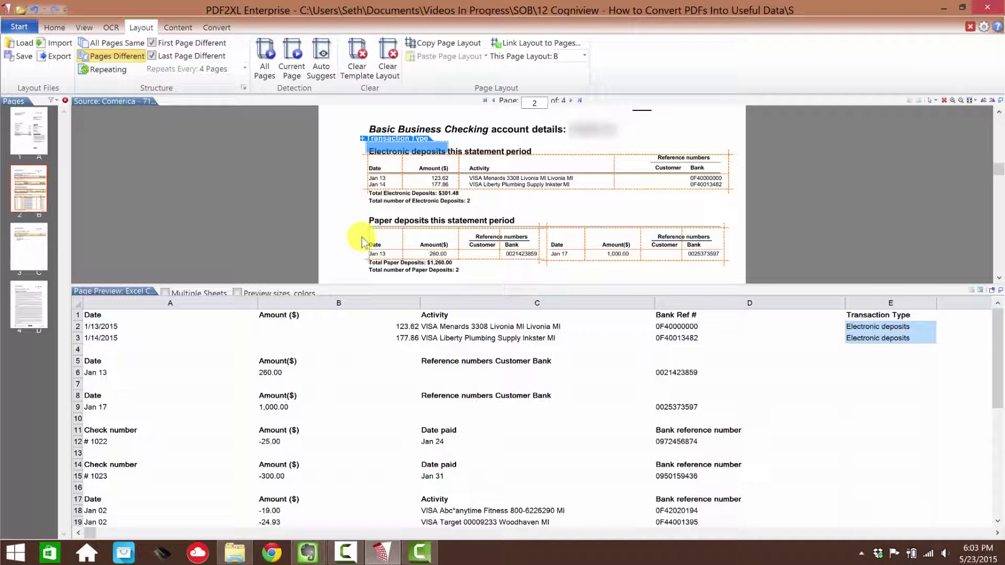
Mark the words "Paper deposits" above the second section as a field shown with the Paper Deposits 1 table
drag(369, 214, 429, 223)
right_click(413, 218)
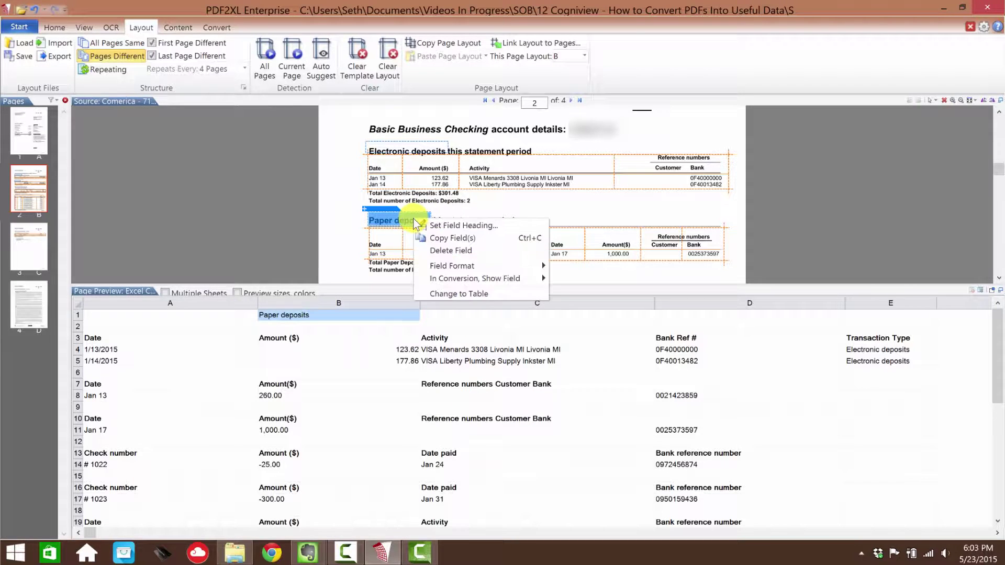
mouse_move(529, 279)
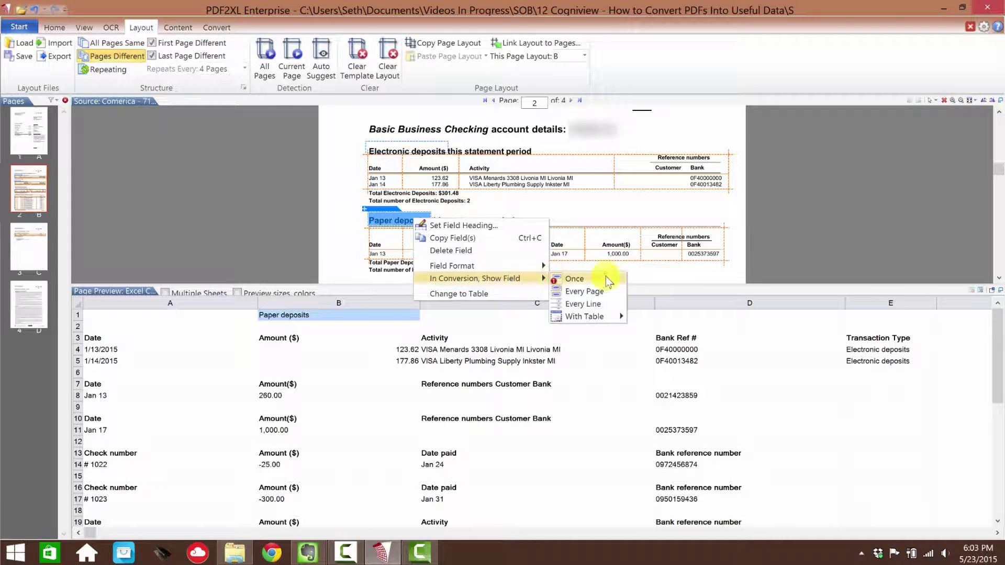
mouse_move(597, 316)
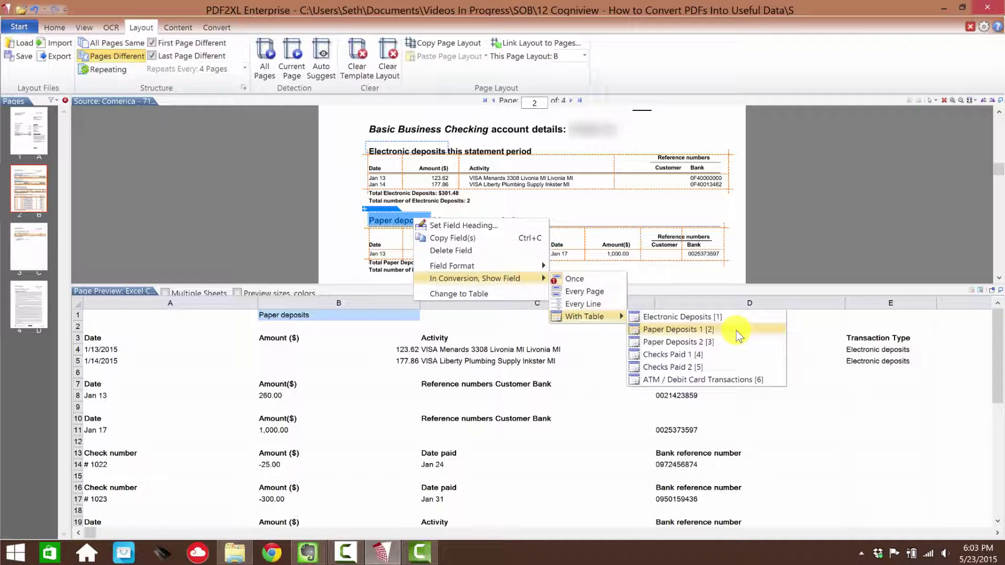
click(707, 329)
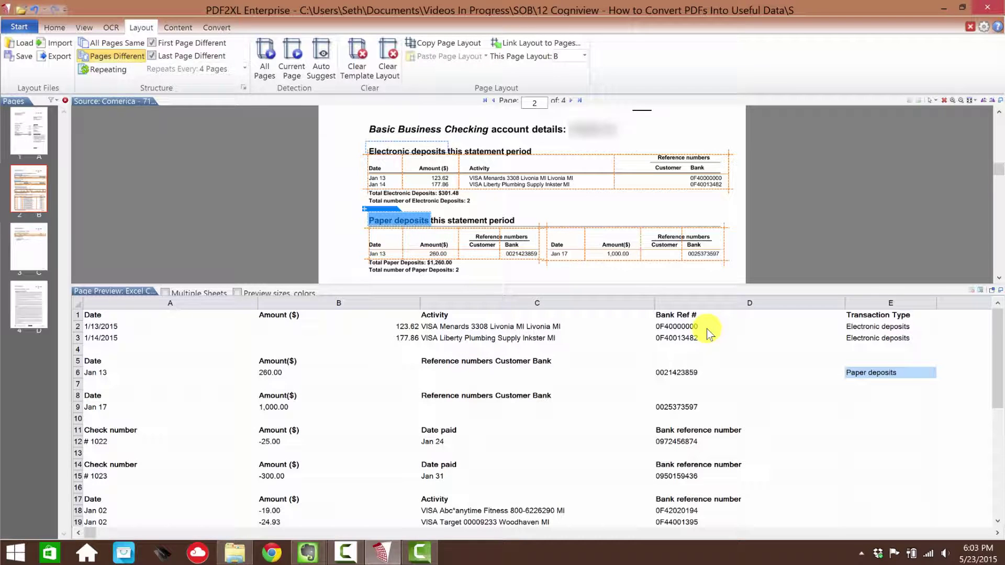
Set the Paper deposits field's heading to Transaction Type
right_click(897, 378)
click(908, 384)
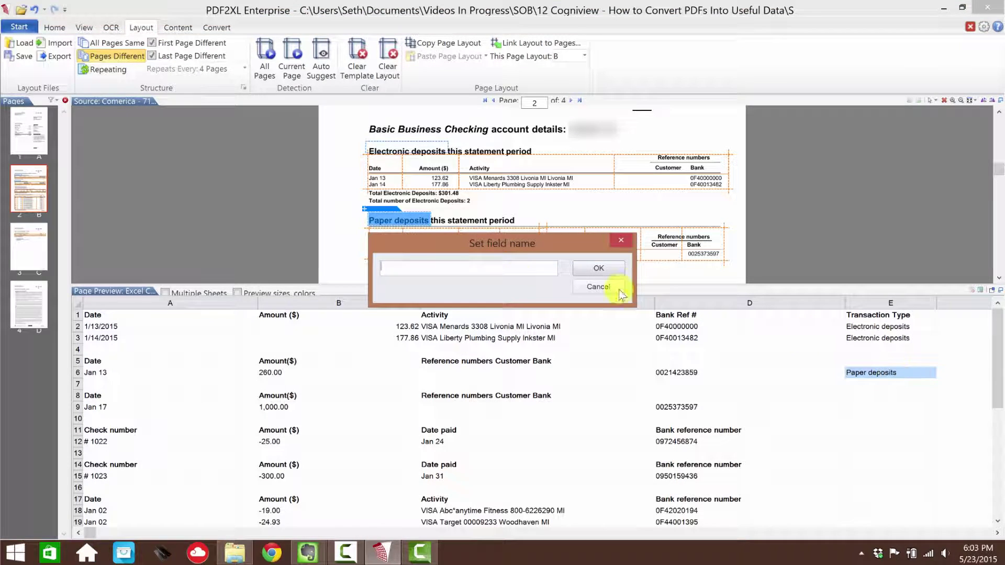
text(Transaction Type)
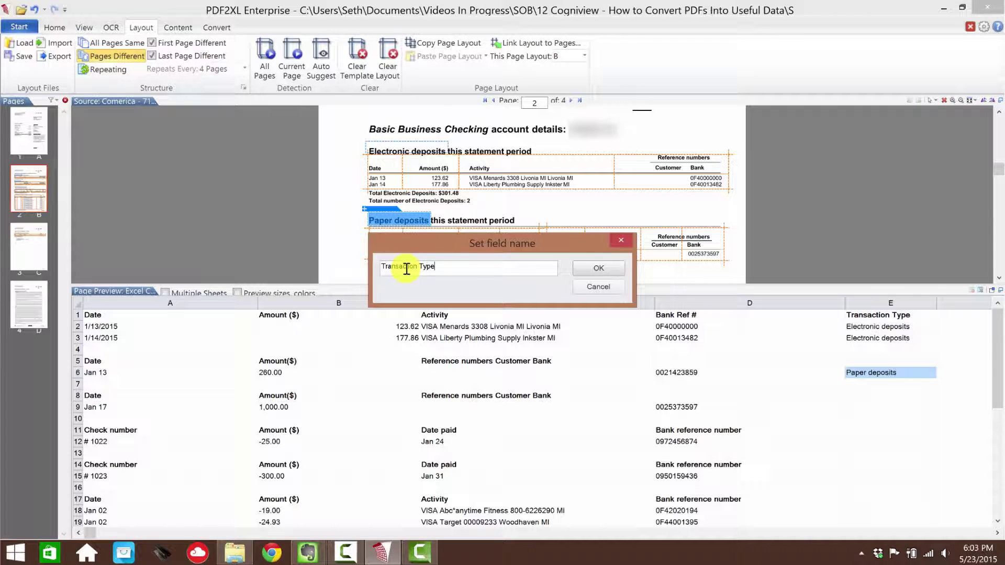
key(Return)
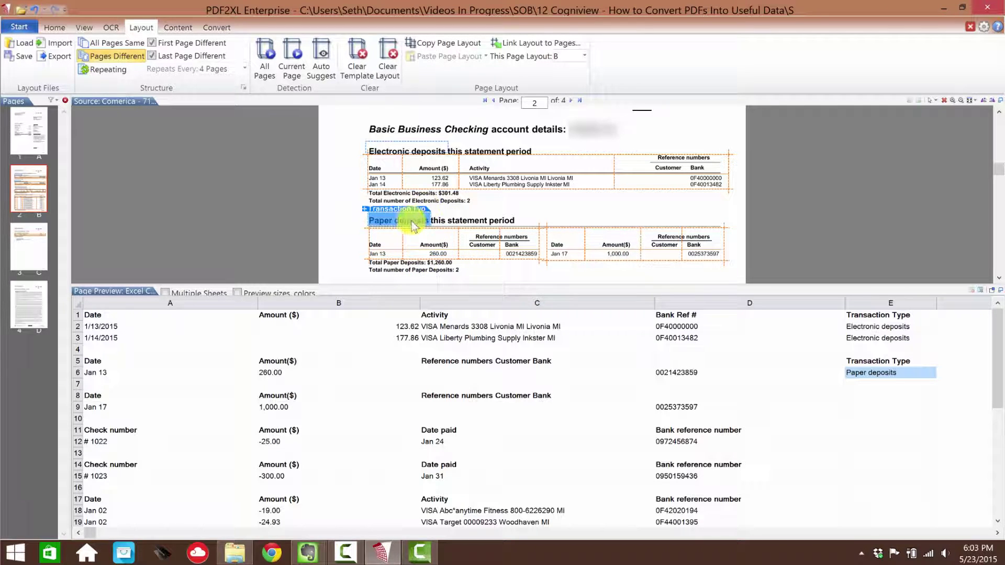
Try showing the Paper deposits field with the Paper Deposits 2 table
mouse_move(409, 221)
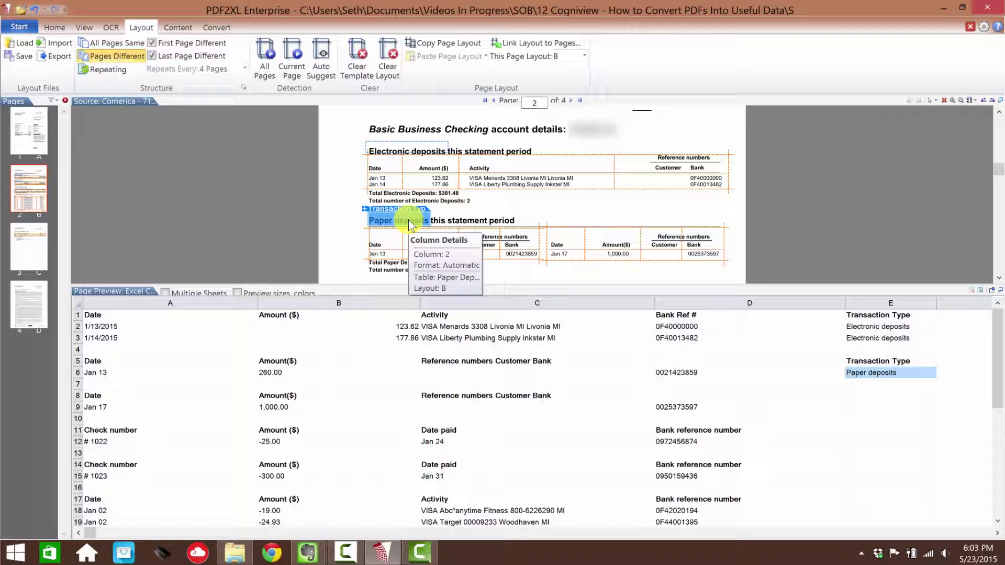
right_click(408, 221)
mouse_move(466, 281)
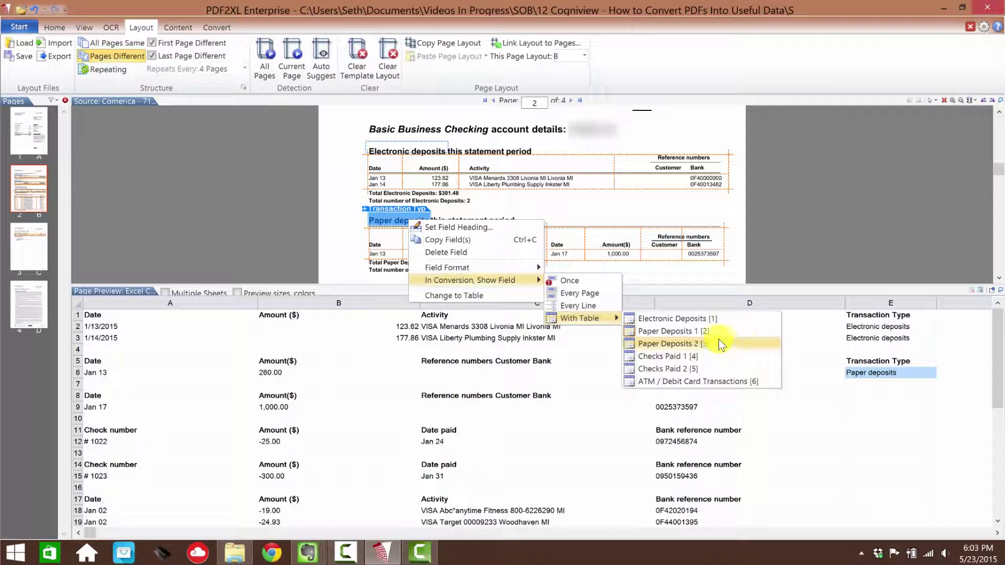
click(716, 341)
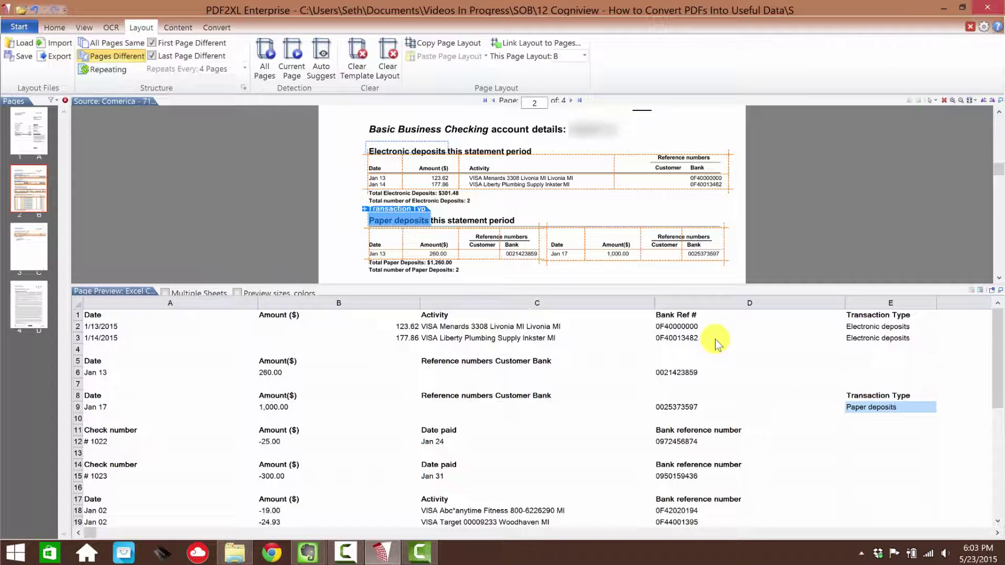
Assign the Paper deposits field back to the Paper Deposits 1 table
right_click(406, 221)
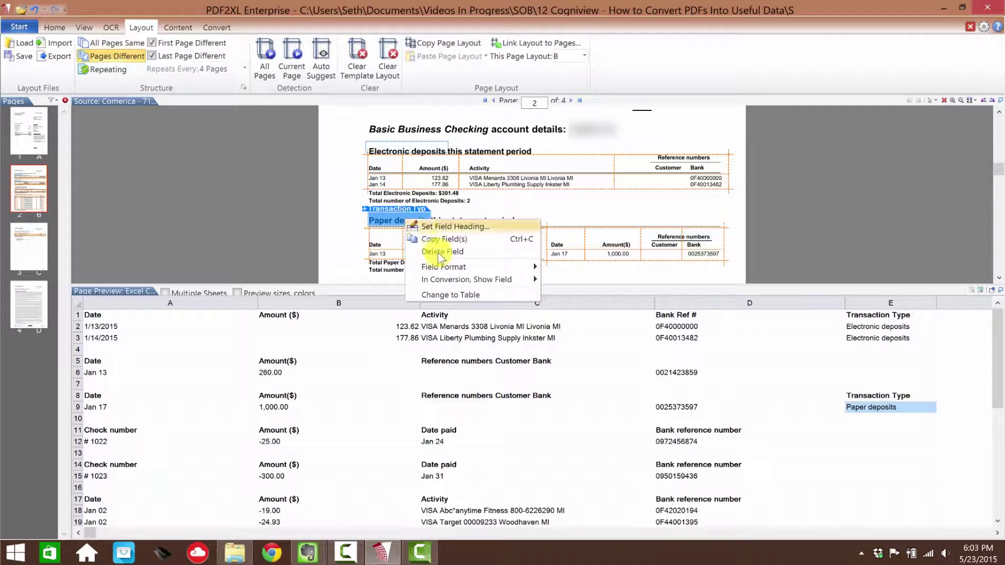
mouse_move(466, 280)
mouse_move(596, 323)
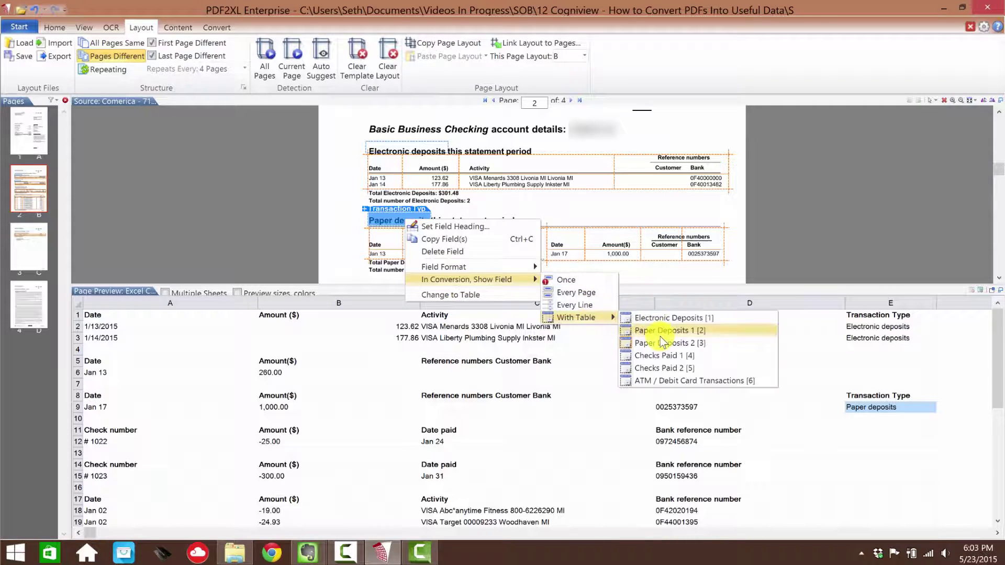
click(676, 336)
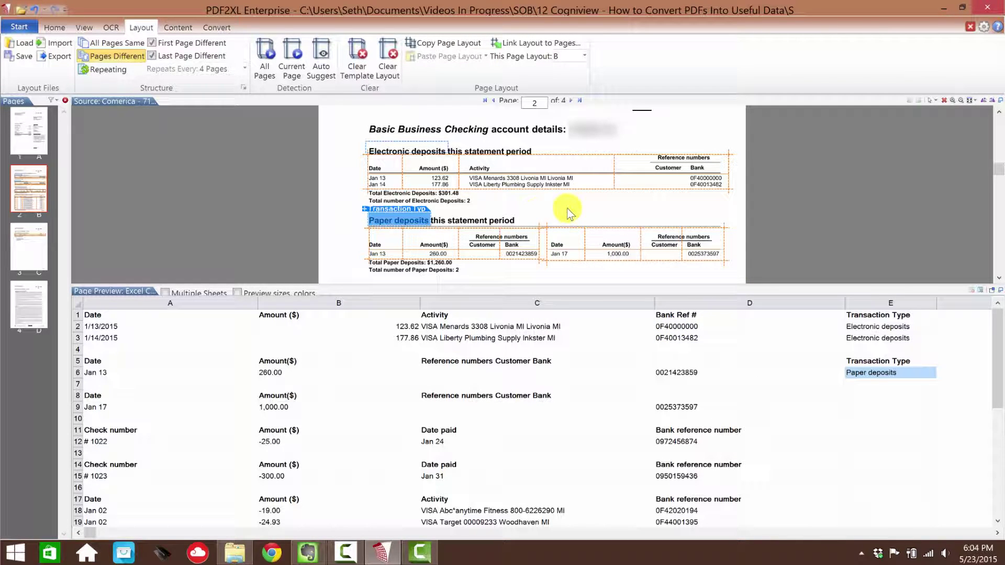
Mark a blank area above the second paper deposits table as a field and set its heading to Transaction Type
drag(558, 208, 623, 221)
right_click(614, 215)
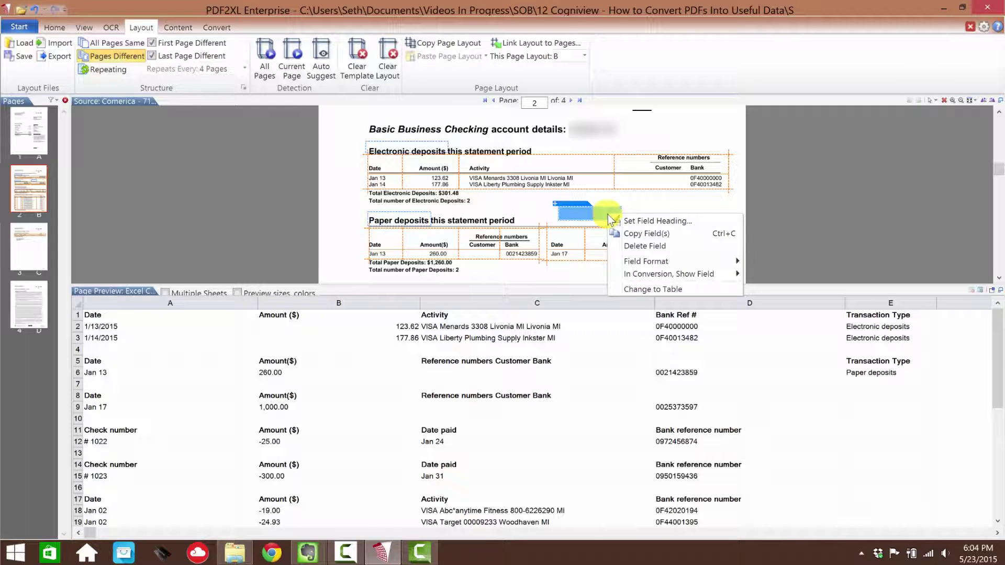
click(636, 220)
text(Transactio)
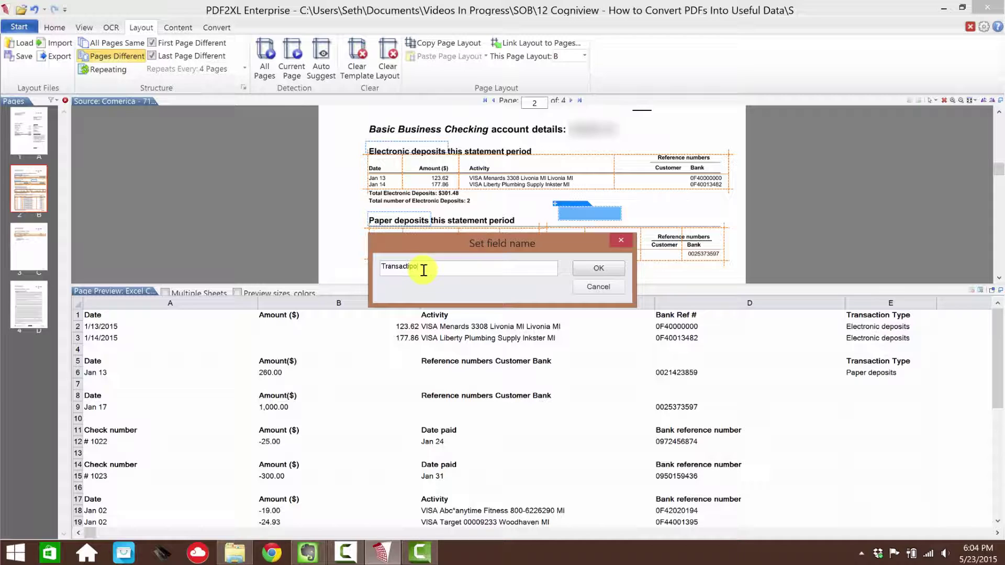
text(n Type)
key(Return)
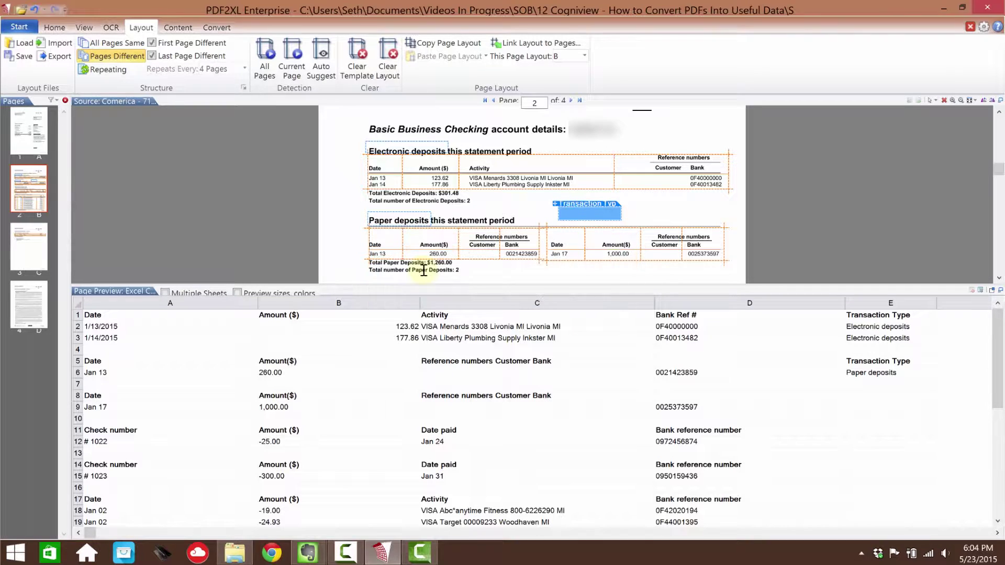
Show the blank Transaction Type field with the Paper Deposits 2 table in the conversion
right_click(611, 211)
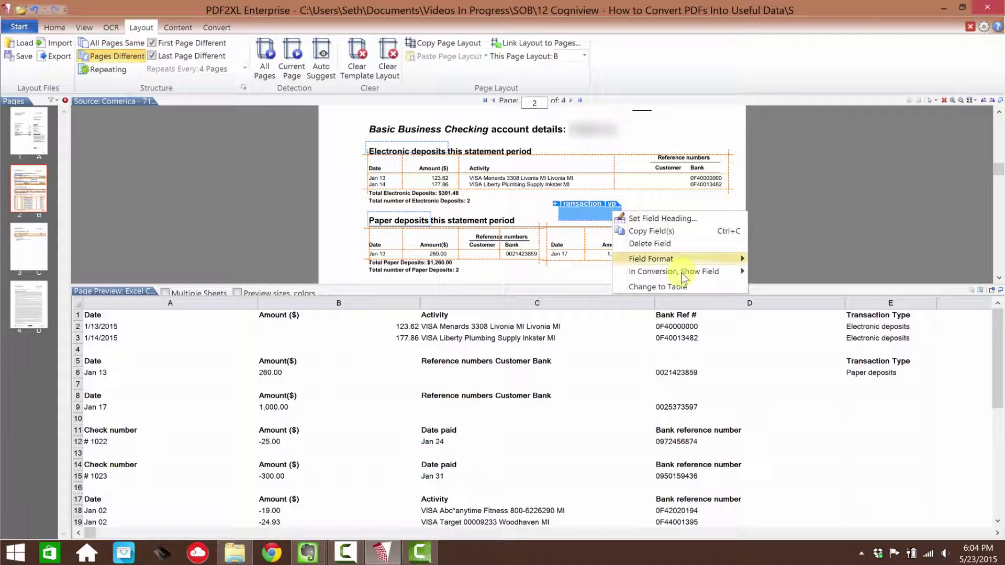
mouse_move(686, 271)
mouse_move(777, 309)
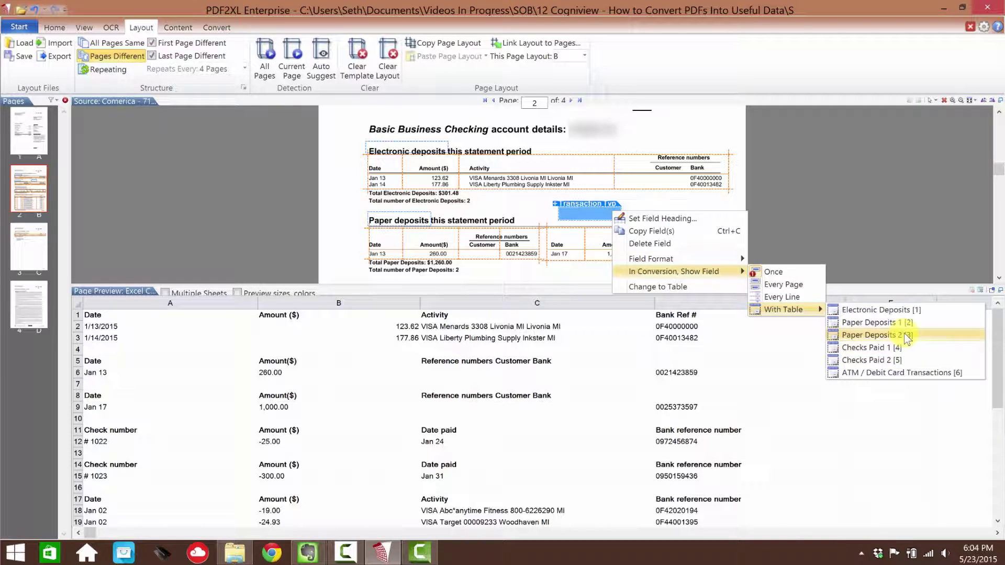
click(907, 334)
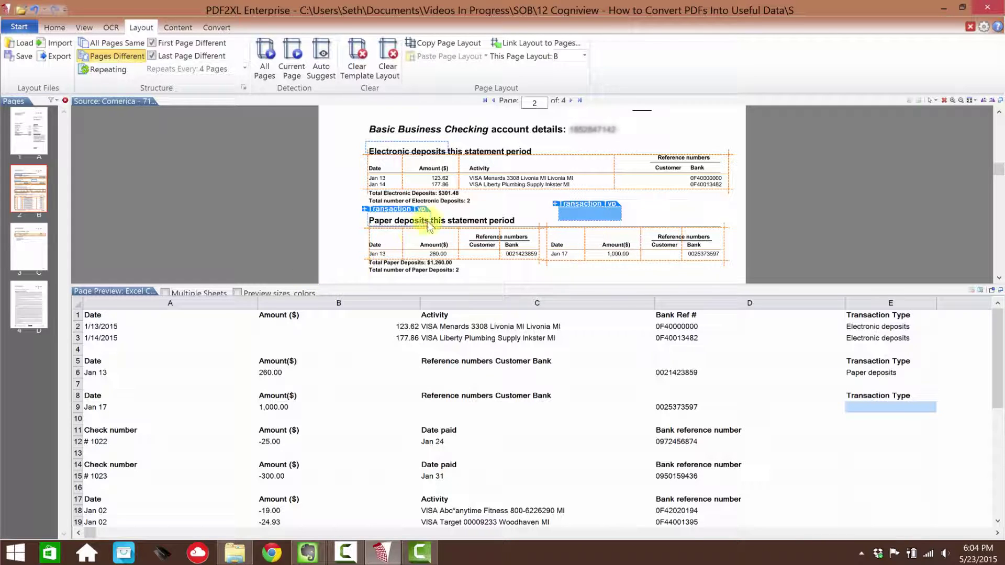
click(388, 239)
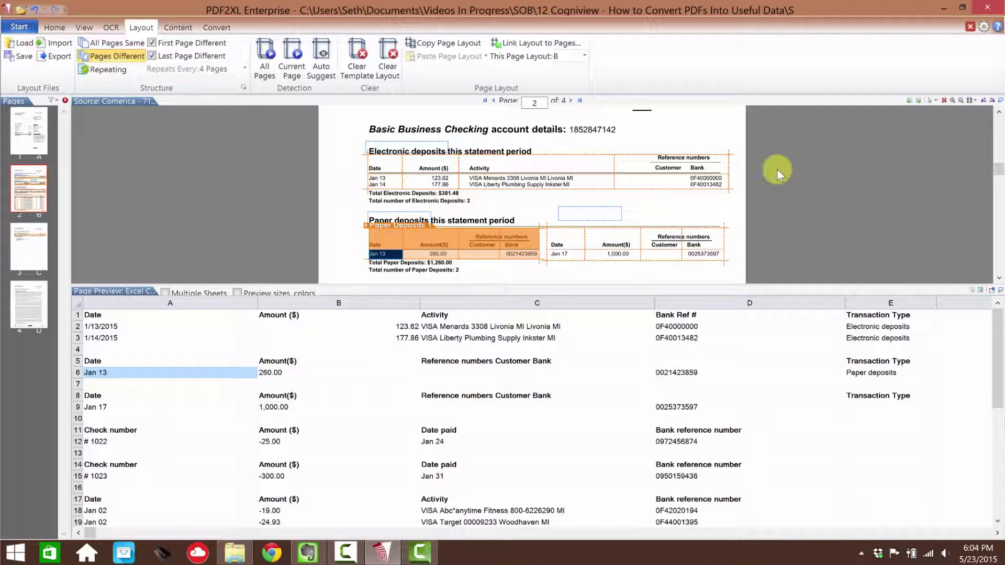
click(484, 167)
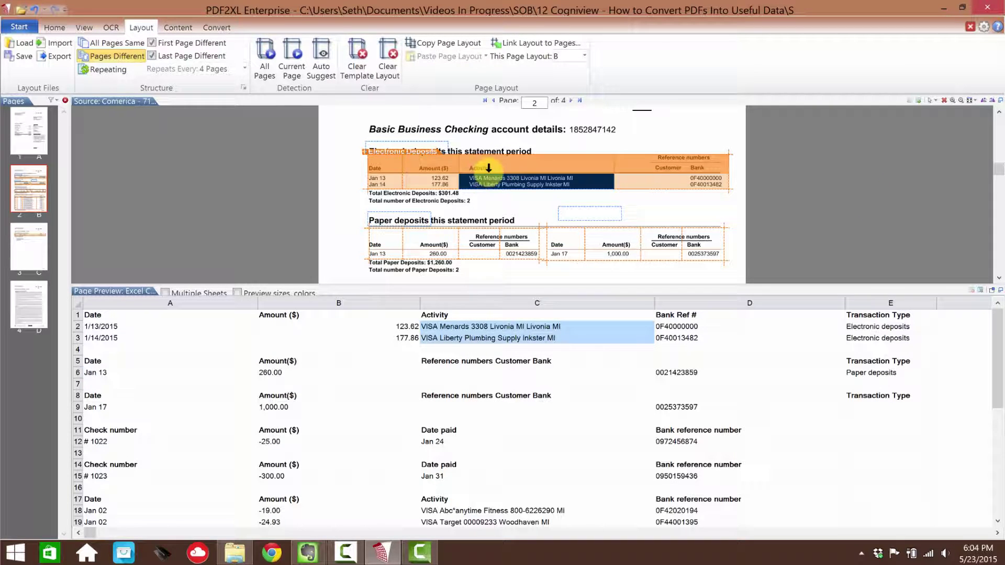
click(385, 254)
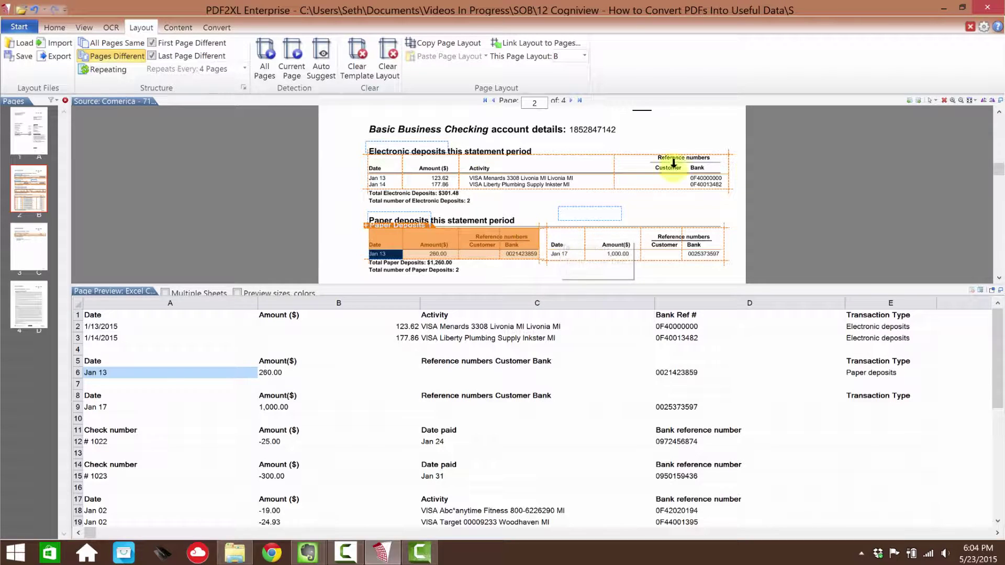
click(349, 235)
Mark a blank area in the page margin beside the first paper deposits table as a field headed Activity
drag(337, 228, 366, 252)
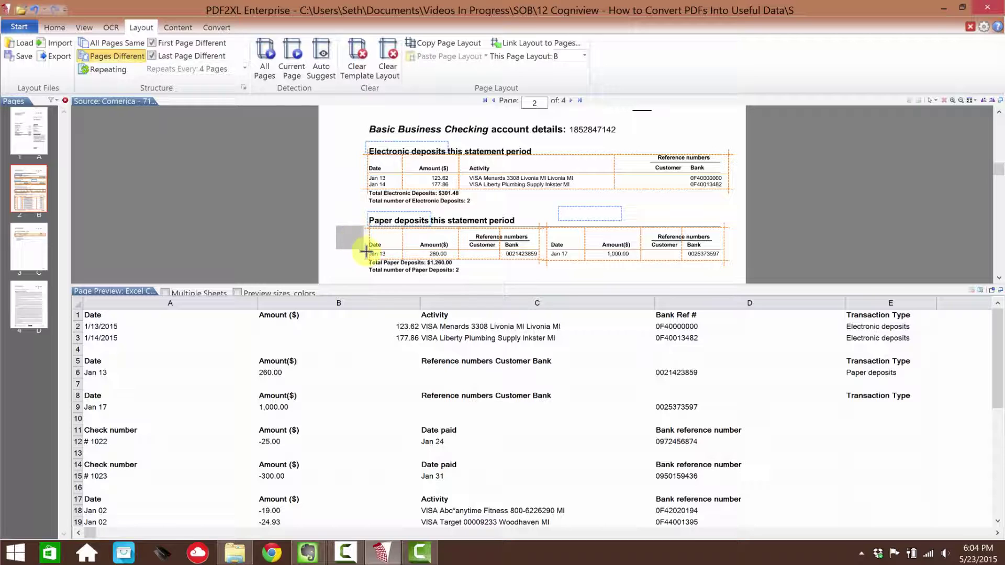
right_click(352, 240)
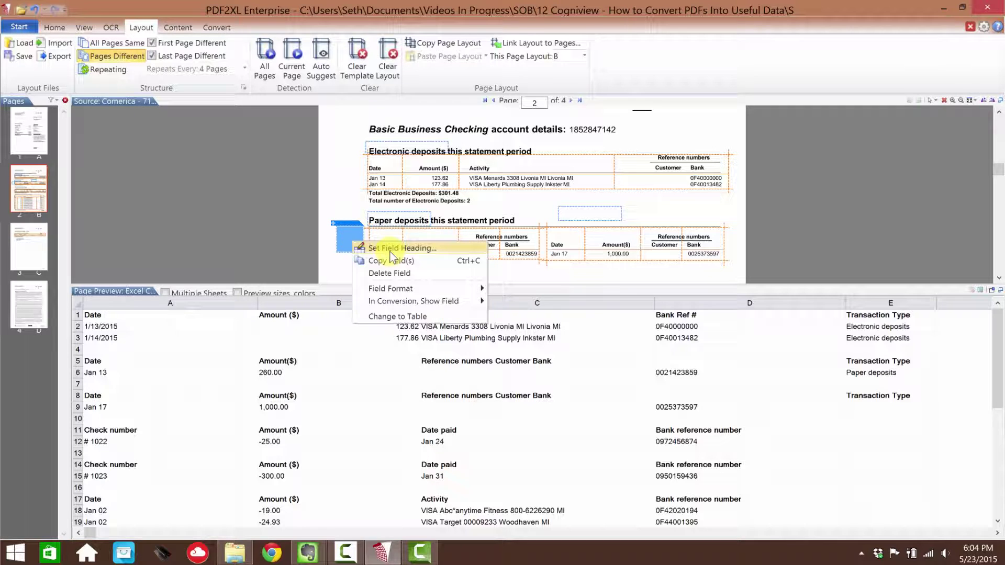
click(377, 242)
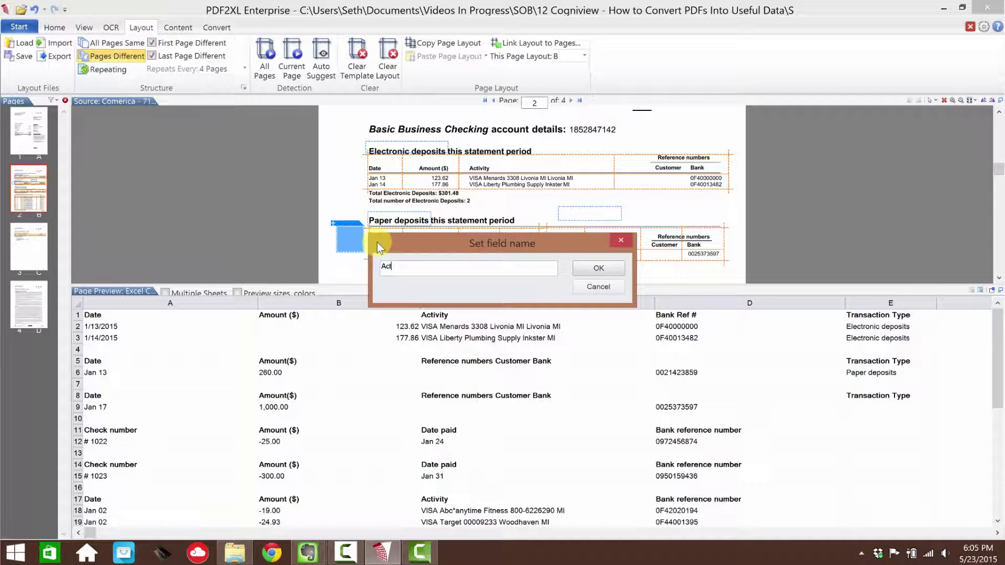
text(Activity)
key(Return)
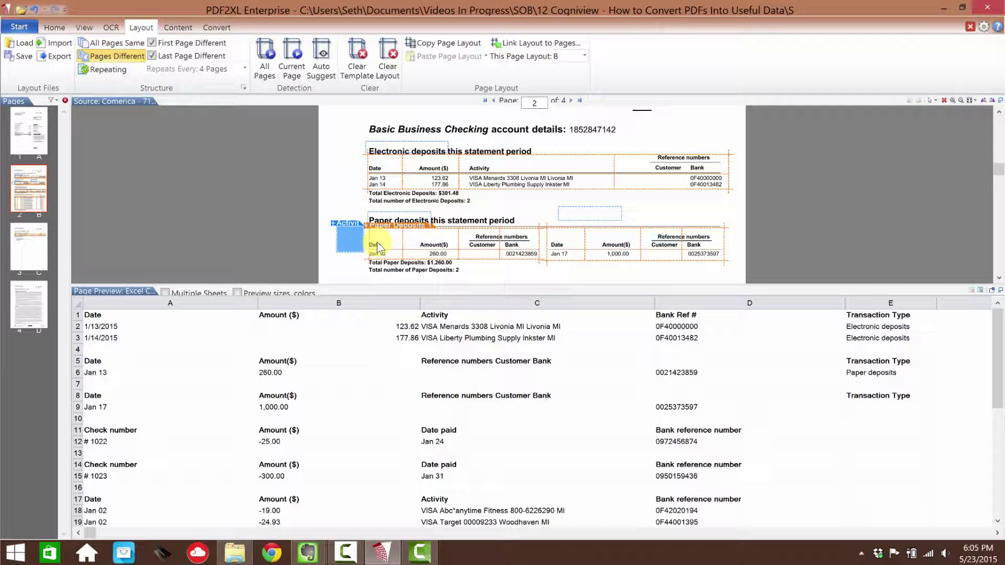
Show the blank Activity field with the Paper Deposits 1 table in the conversion
right_click(357, 245)
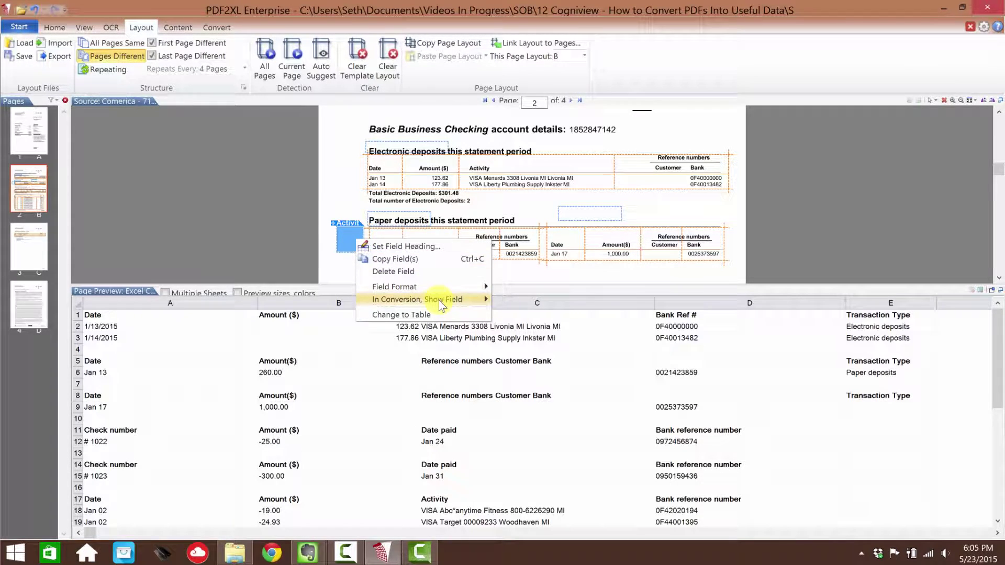
mouse_move(461, 299)
mouse_move(537, 339)
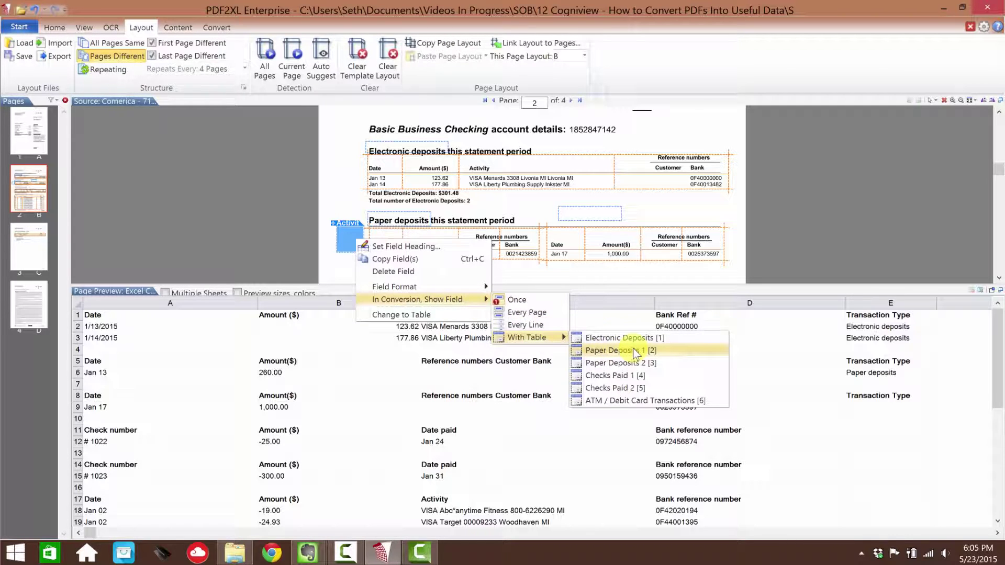
click(650, 351)
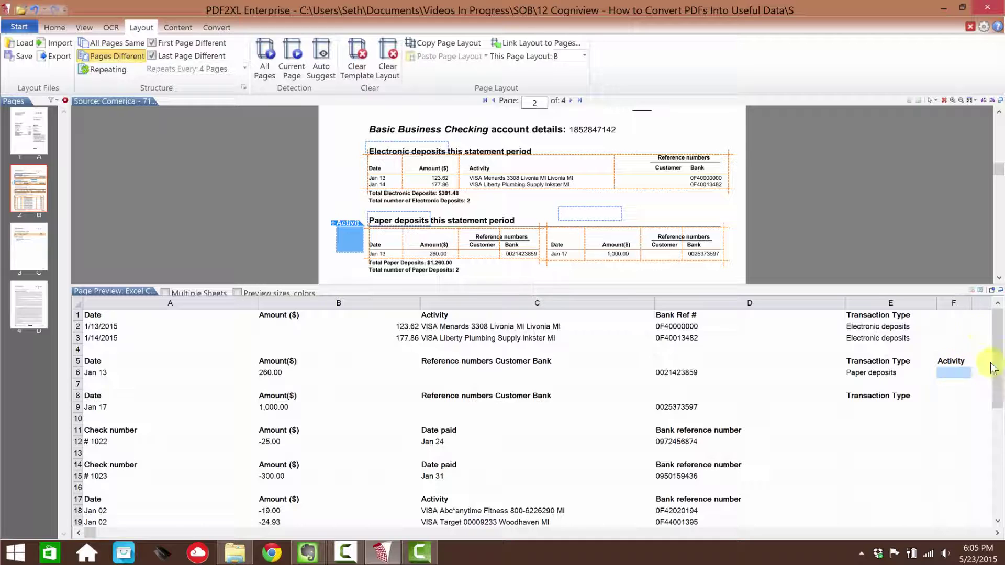
Mark another blank area above the second paper deposits table as a field shown with the Paper Deposits 2 table
drag(633, 202, 674, 220)
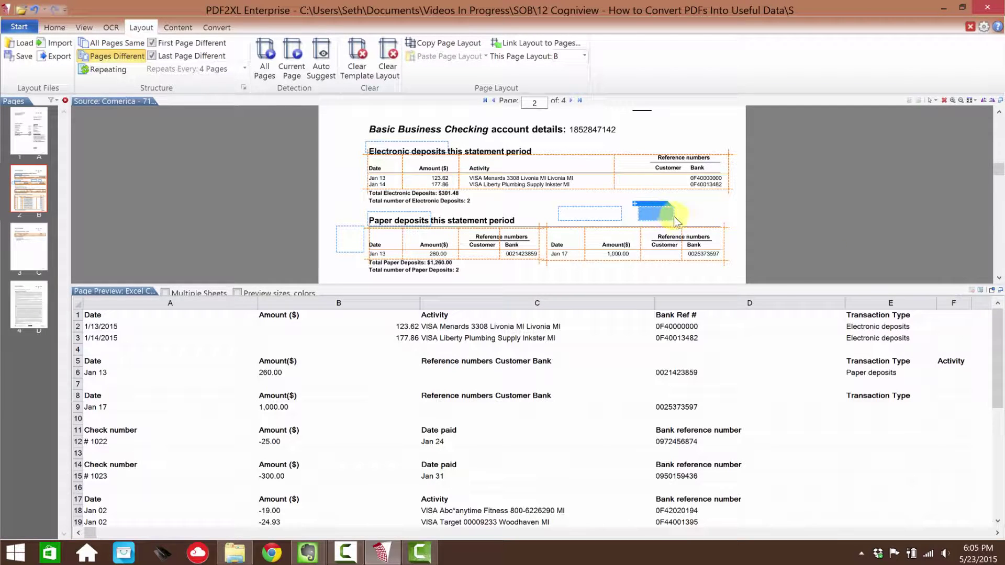
right_click(655, 213)
mouse_move(733, 272)
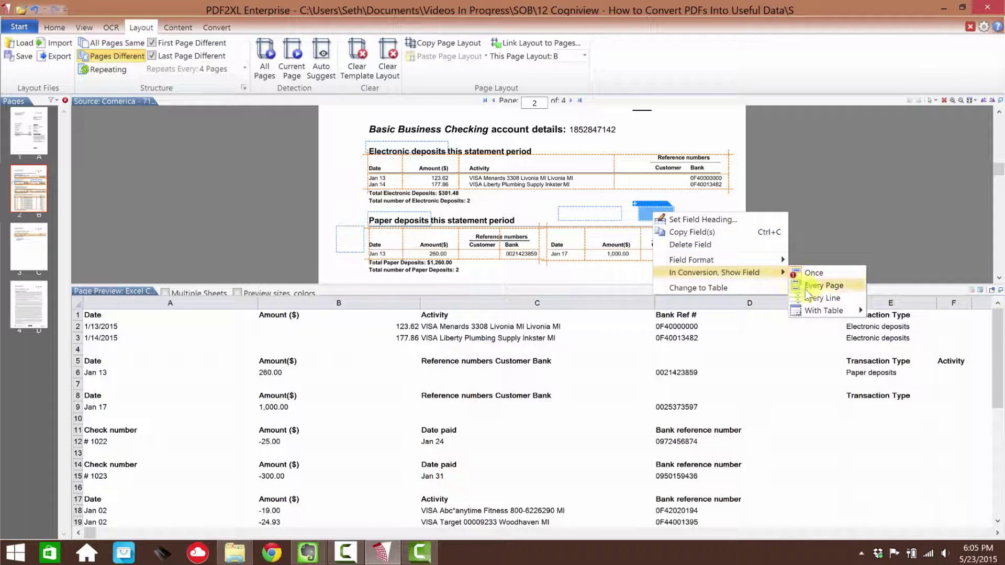
mouse_move(820, 313)
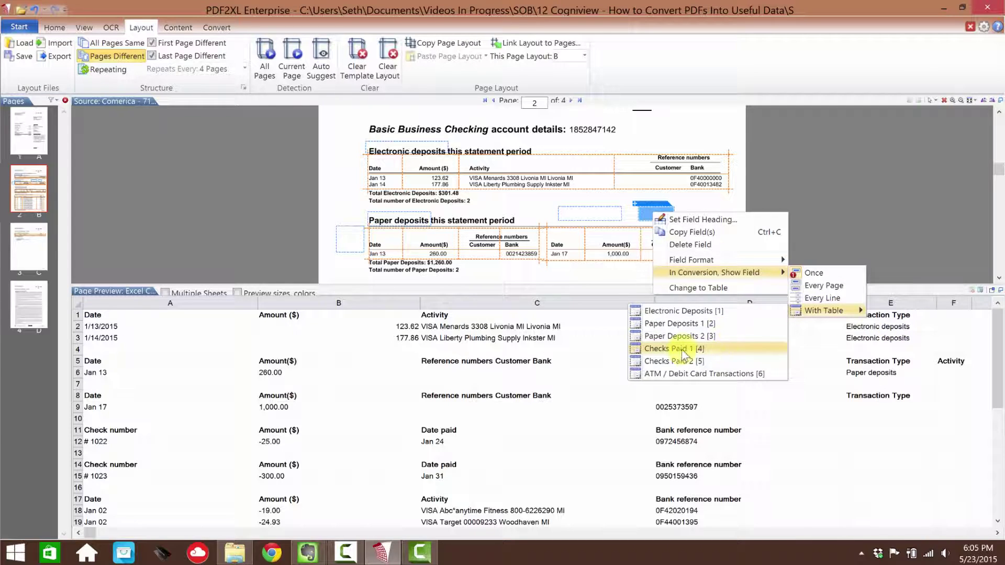
click(683, 339)
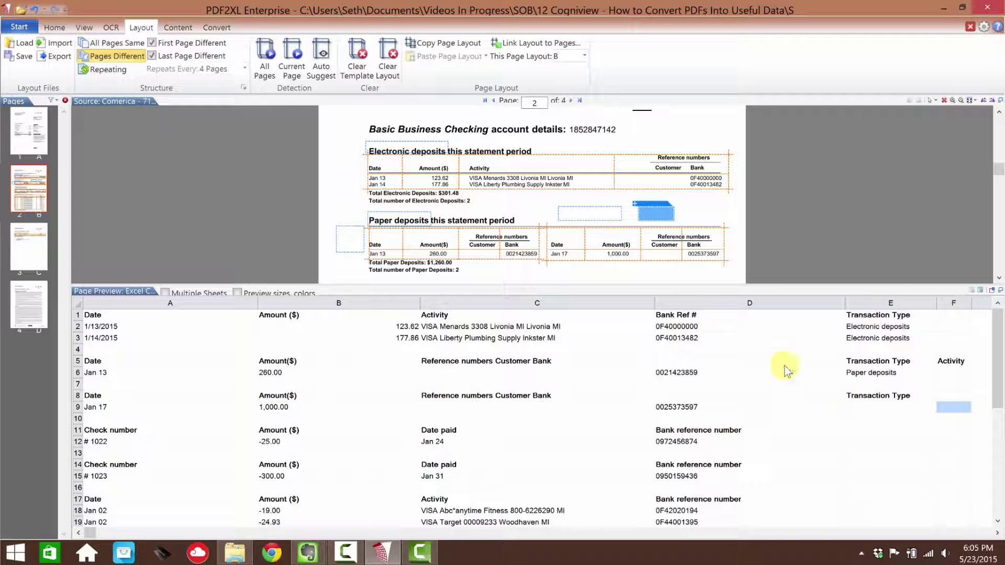
Set the heading of the new blank Paper Deposits 2 field to Activity
right_click(953, 404)
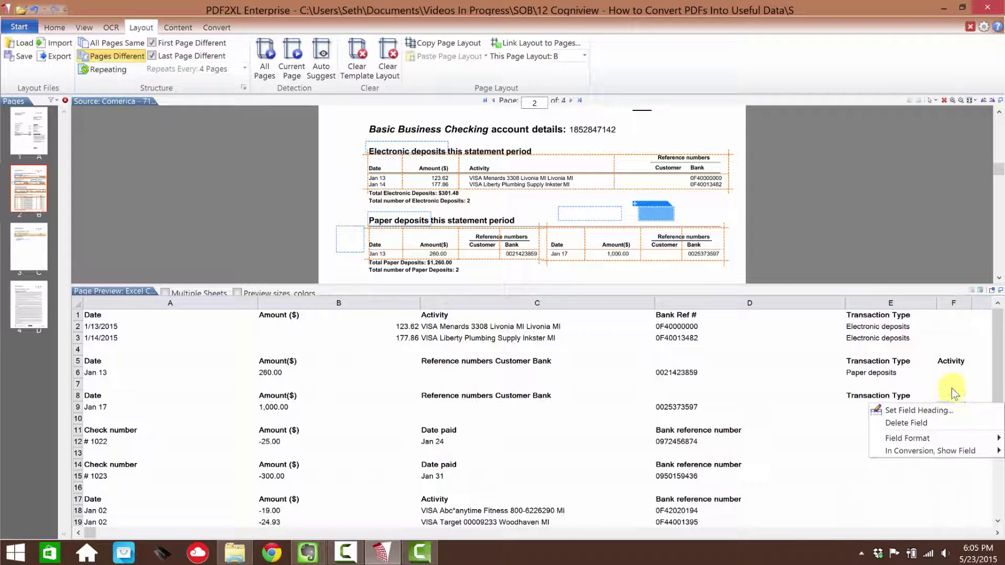
click(918, 409)
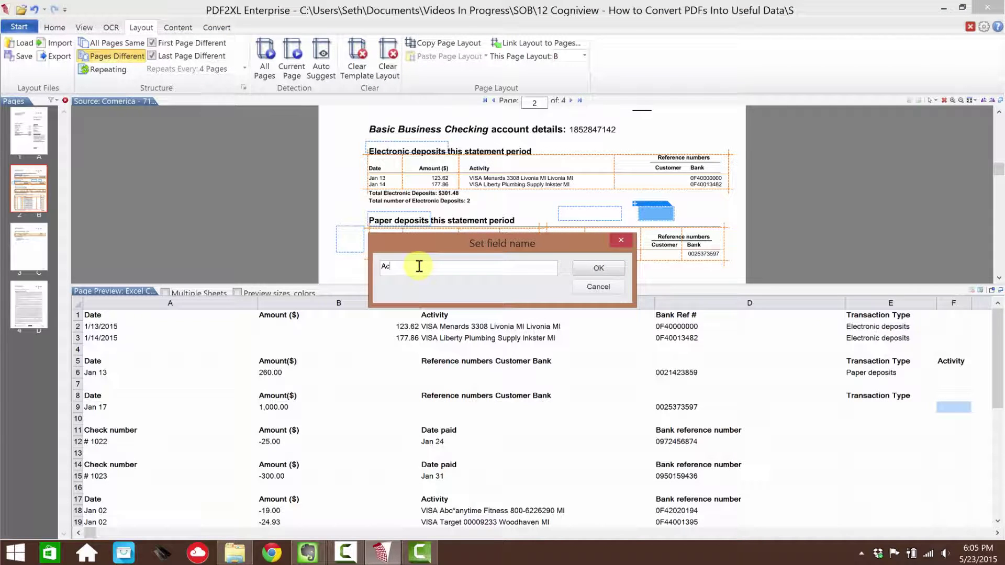
key(Return)
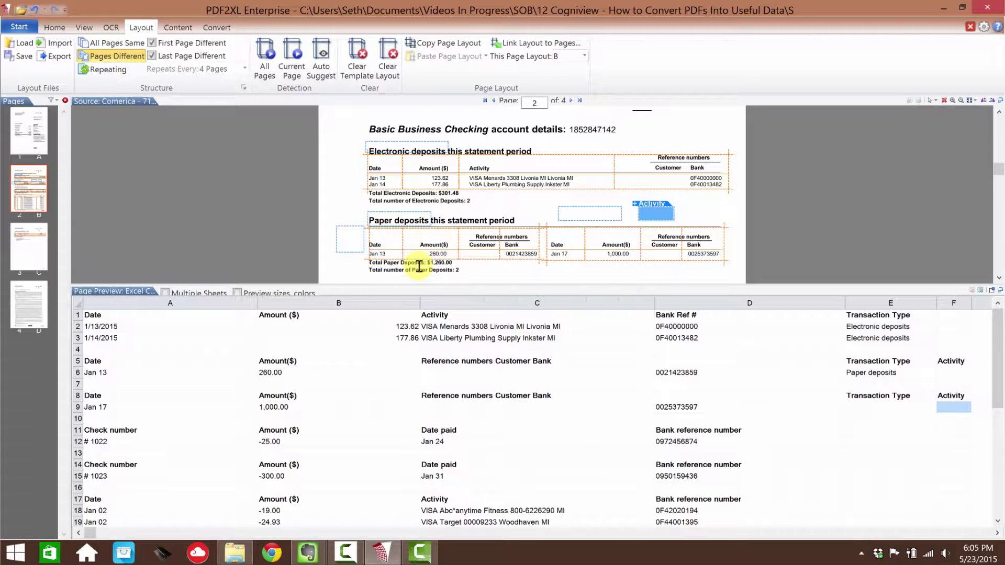
Mark the words Checks paid in the section heading as a field shown with the Checks Paid 1 table
scroll(777, 226, down, 3)
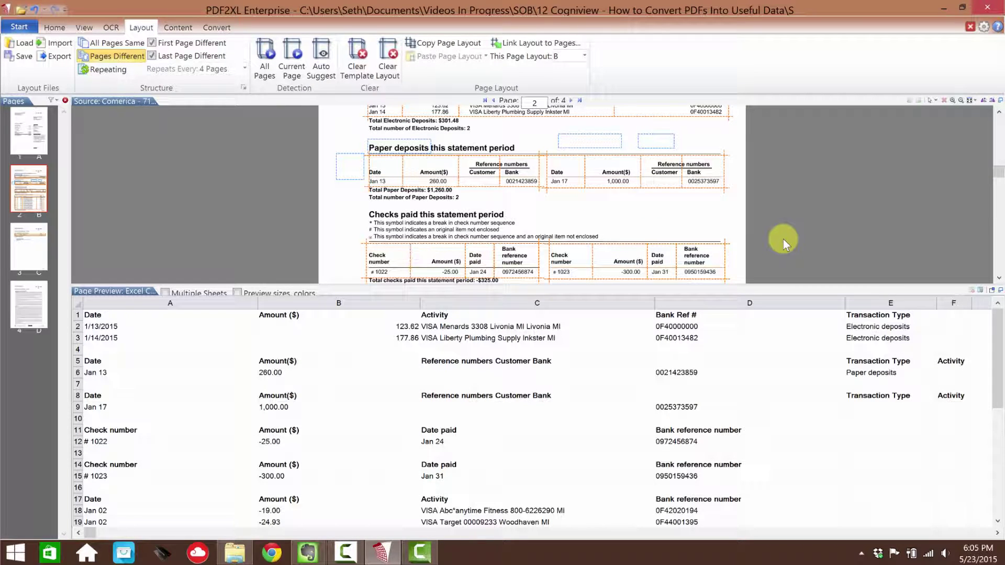
scroll(783, 238, up, 2)
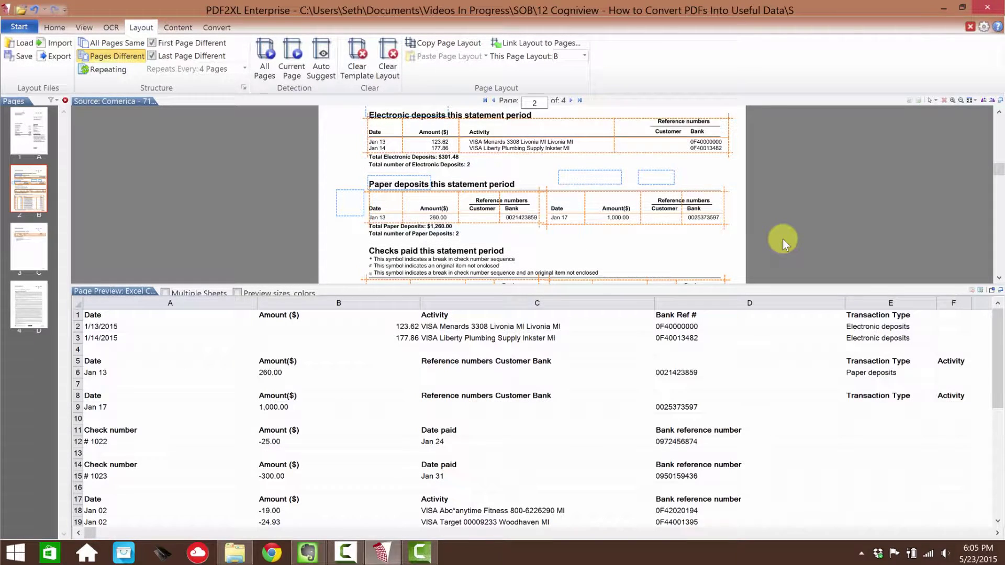
scroll(783, 239, up, 1)
scroll(784, 241, down, 5)
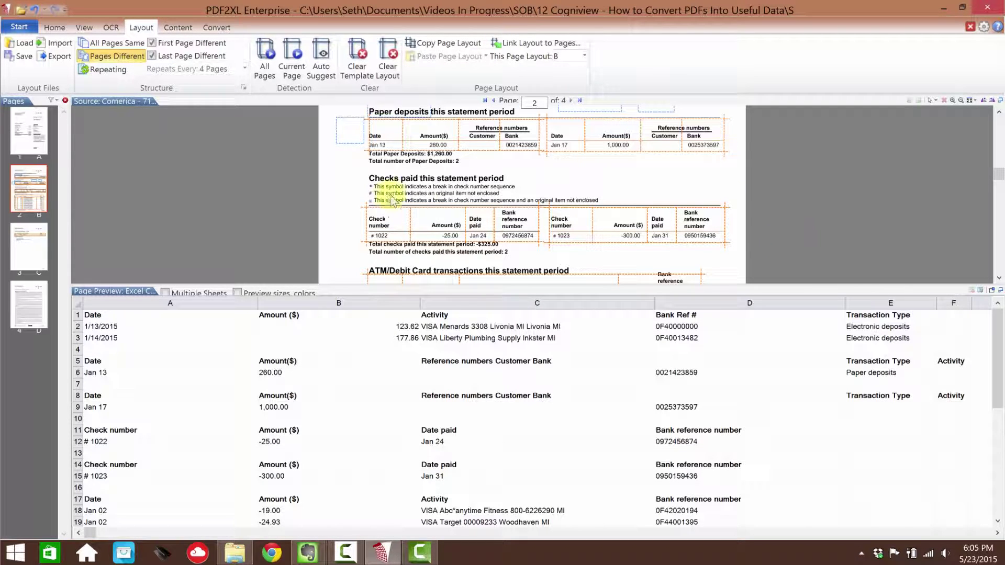
click(390, 220)
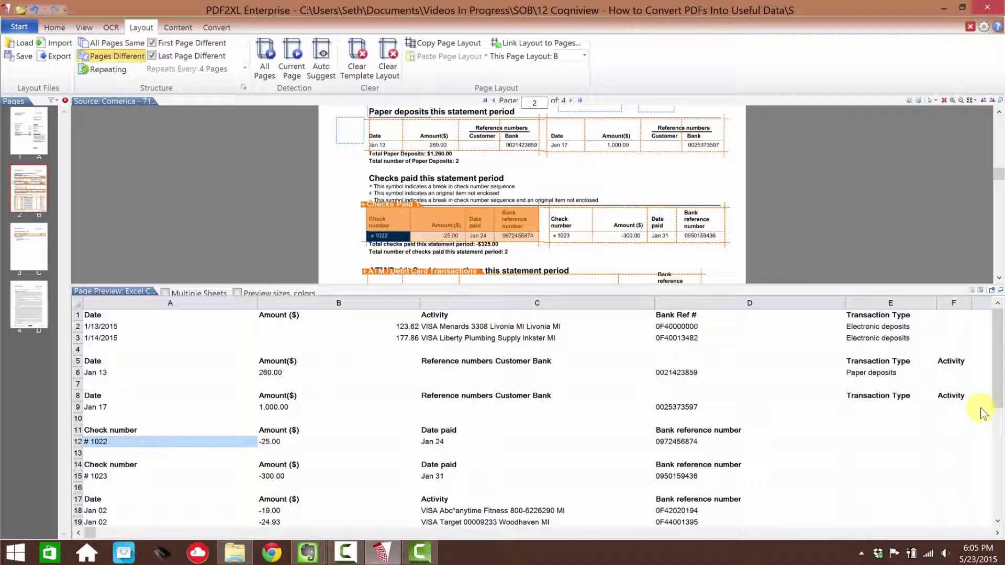
drag(365, 171, 419, 185)
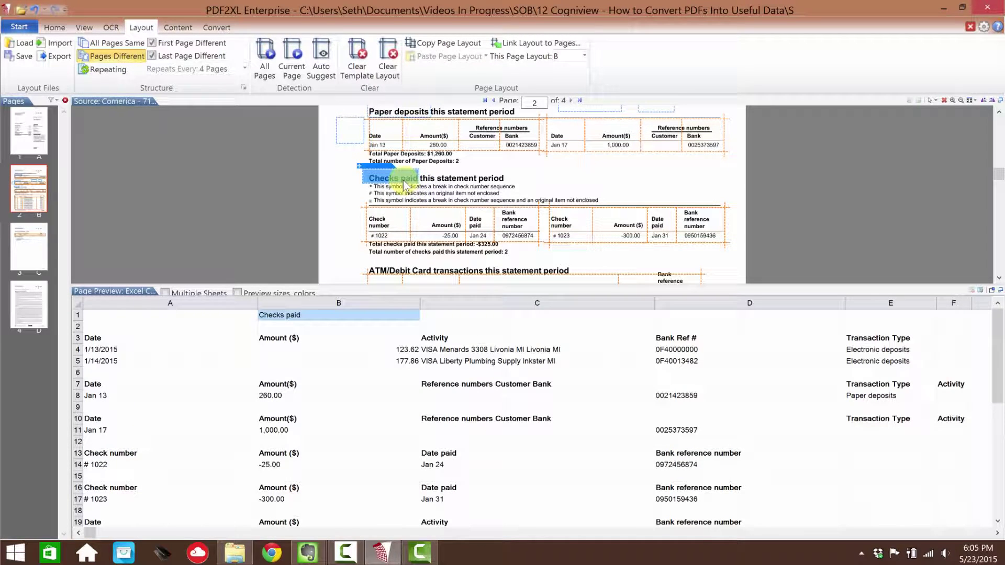
right_click(404, 181)
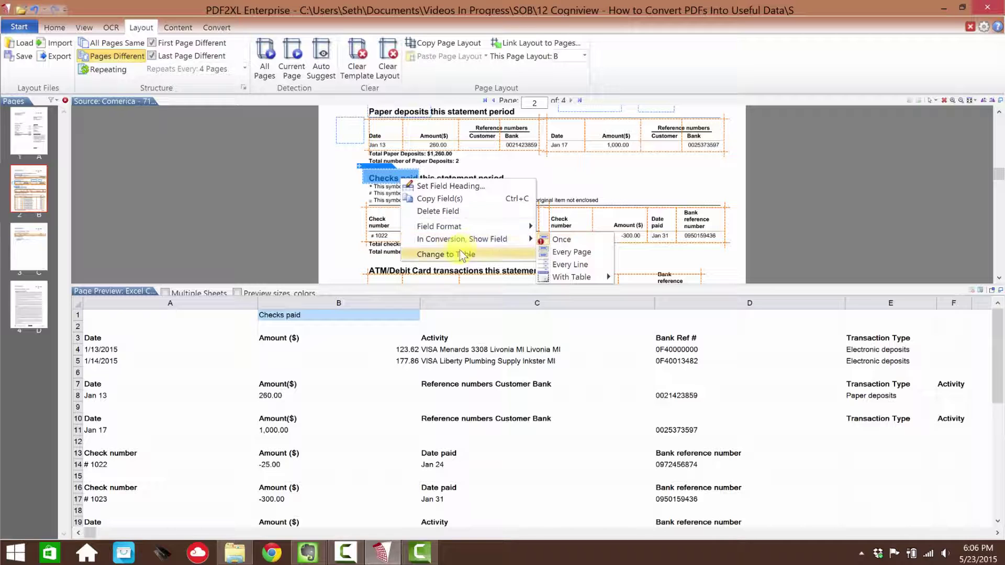
mouse_move(581, 277)
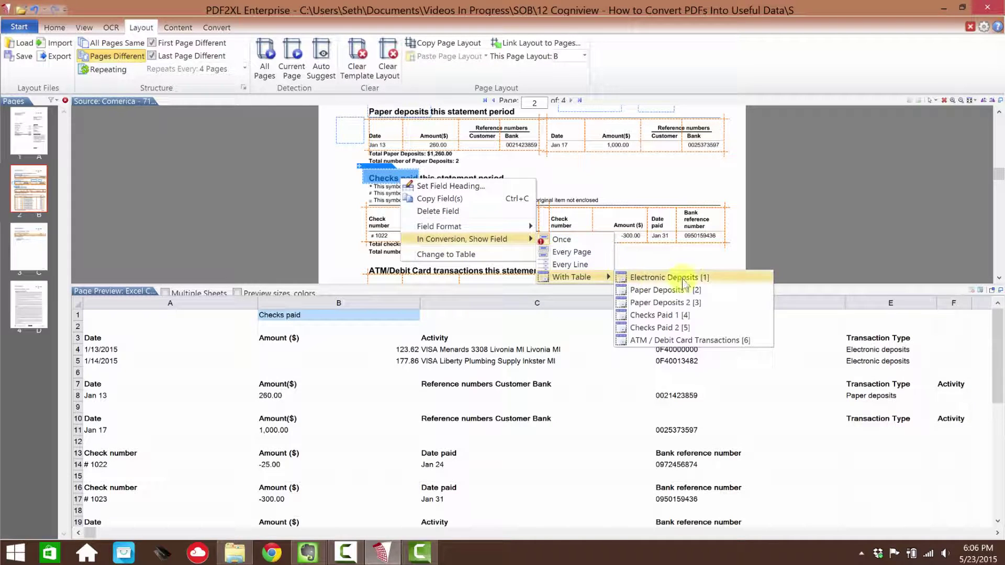
click(675, 315)
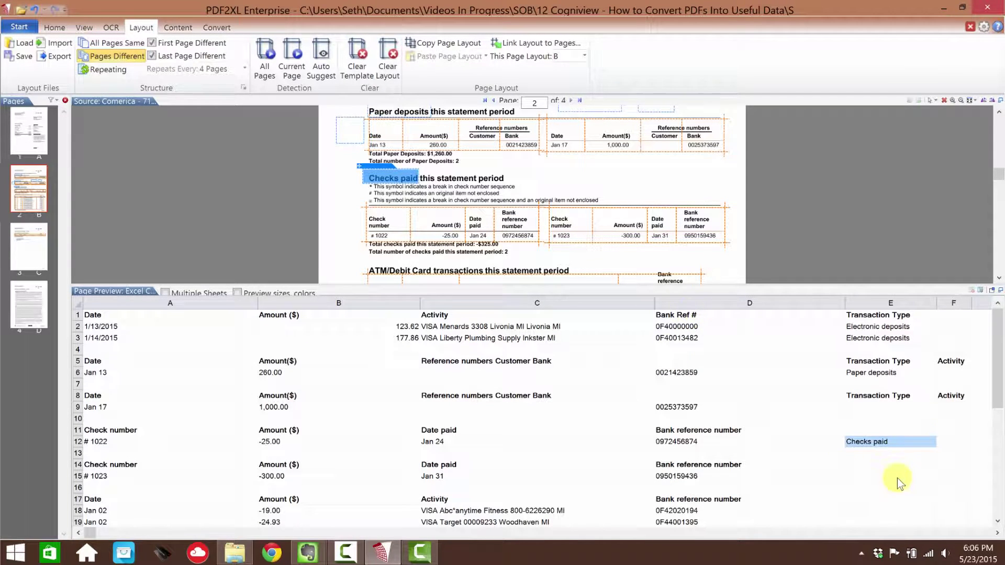
Set the heading of the Checks paid field to Transaction Type
right_click(875, 443)
click(906, 453)
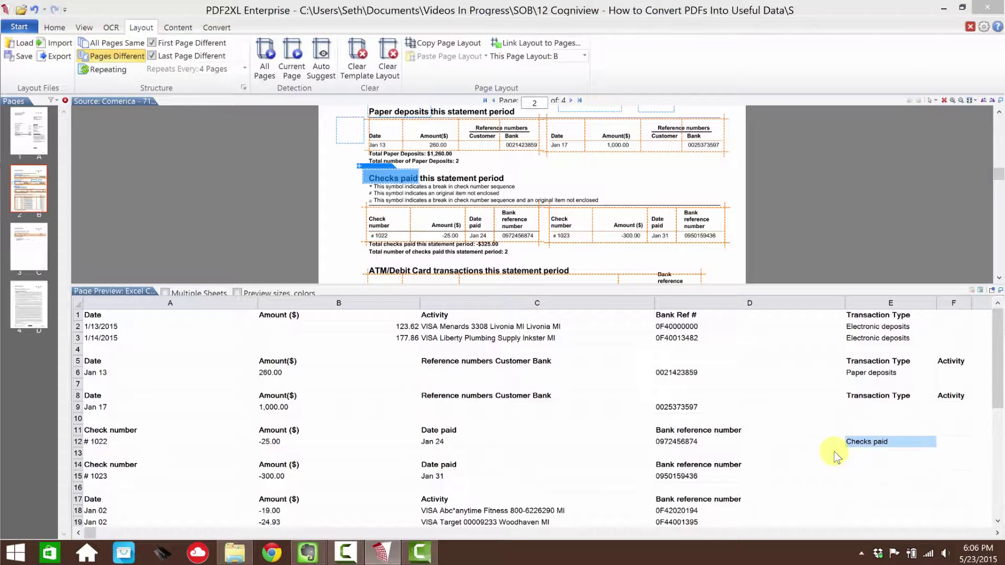
text(Transaction Type)
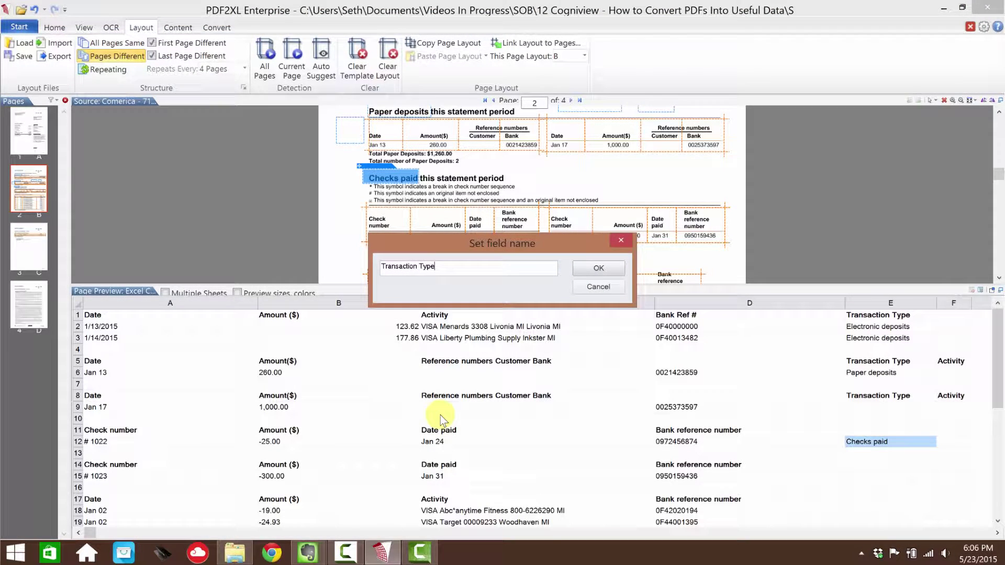
key(Return)
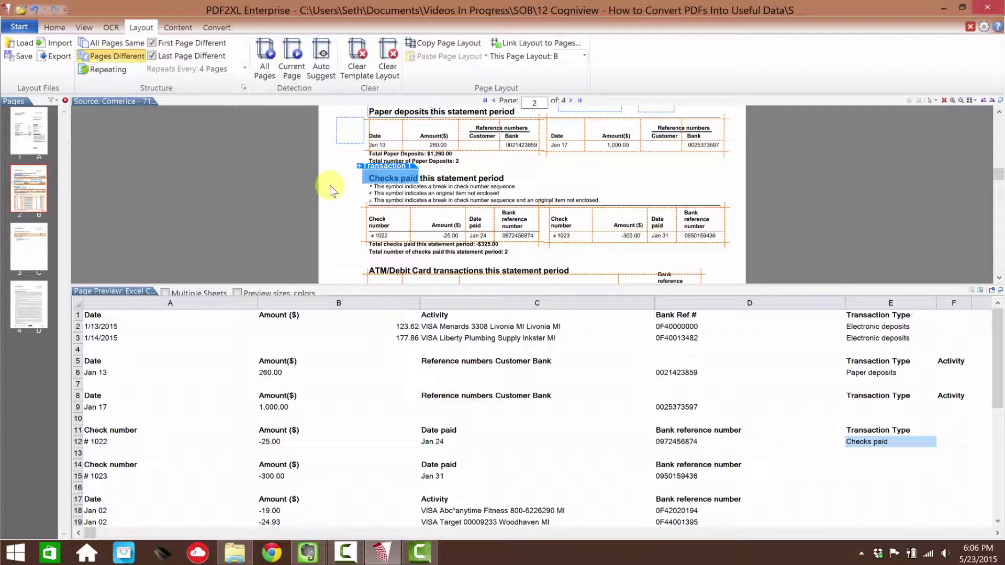
Mark a blank area in the page margin beside the first checks paid table as a field headed Activity
mouse_move(329, 202)
mouse_down()
mouse_move(362, 243)
mouse_move(357, 232)
mouse_up()
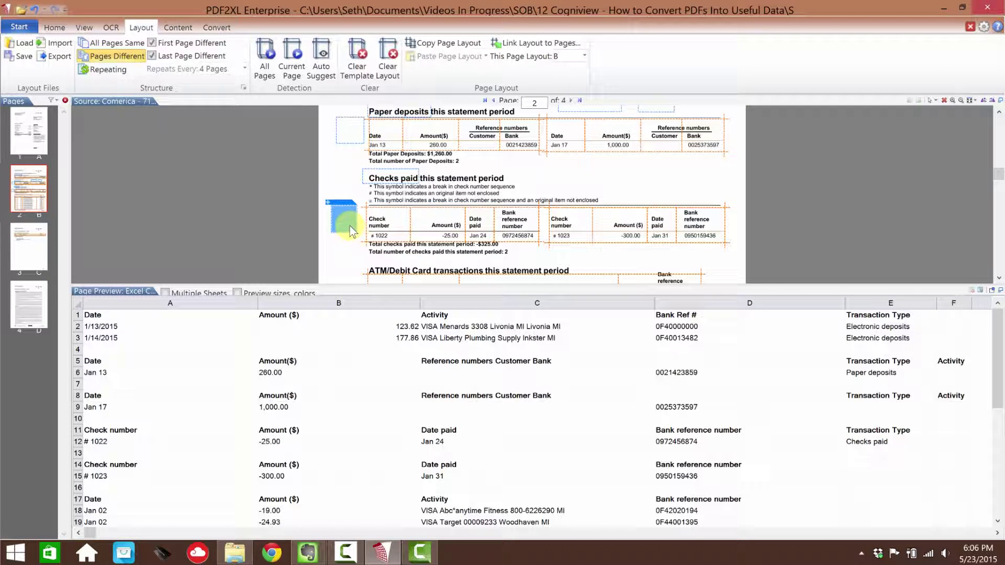
right_click(350, 225)
click(372, 234)
text(Activi)
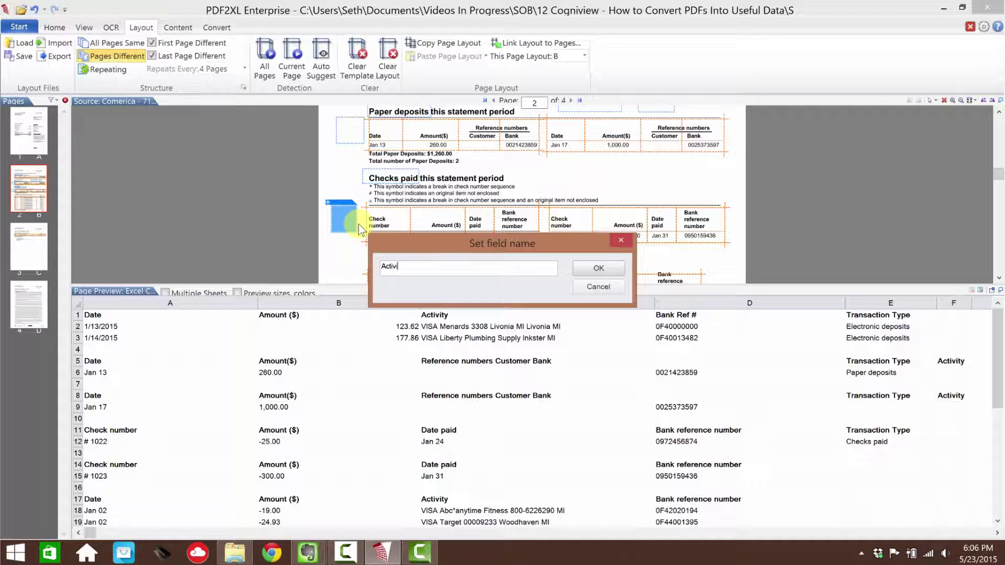
key(Return)
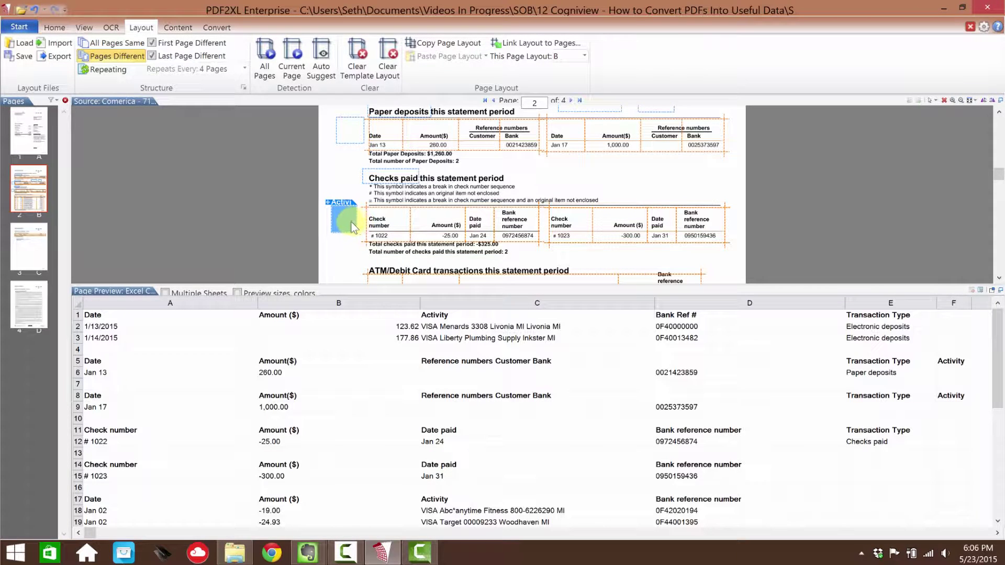
Show the margin Activity field with the Checks Paid 1 table in the conversion
right_click(351, 222)
mouse_move(483, 283)
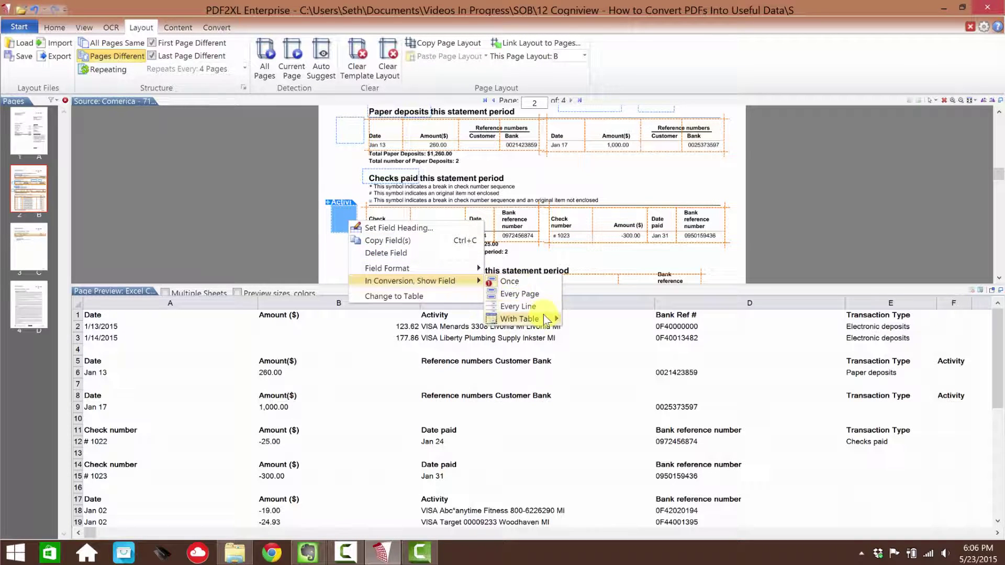
mouse_move(544, 315)
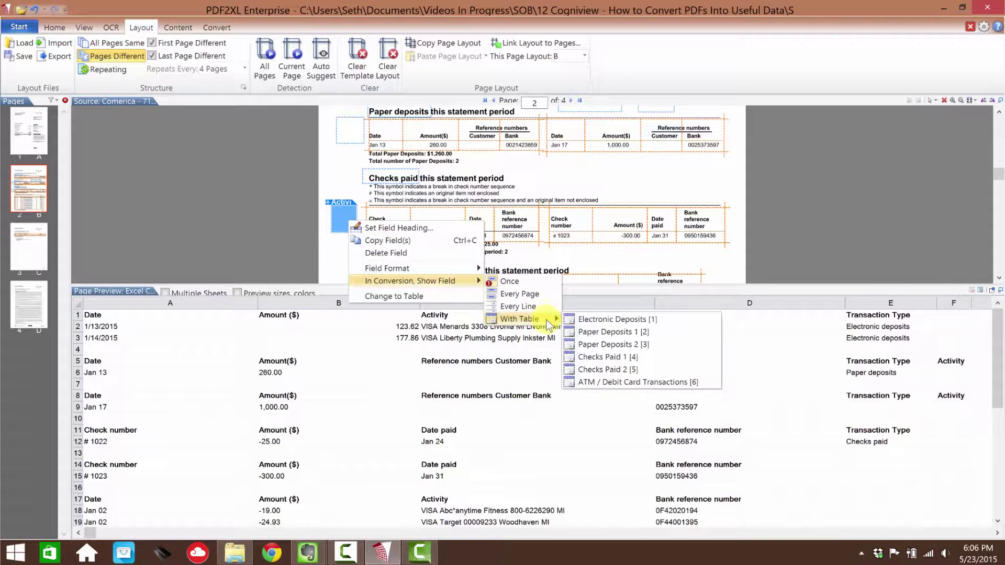
click(621, 360)
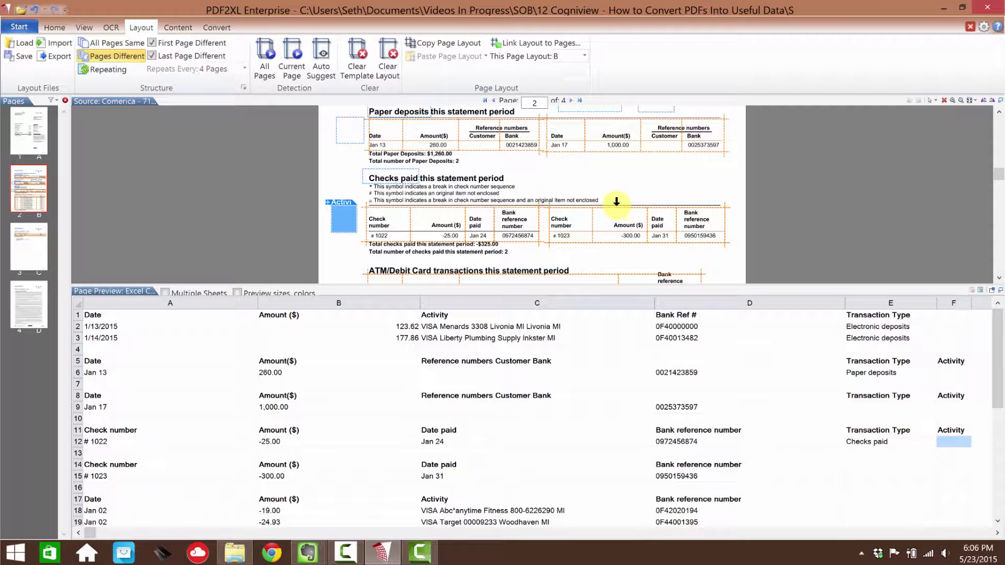
Mark a blank area above the second checks paid table as a field headed Transaction Type
drag(557, 180, 602, 195)
right_click(582, 186)
click(629, 199)
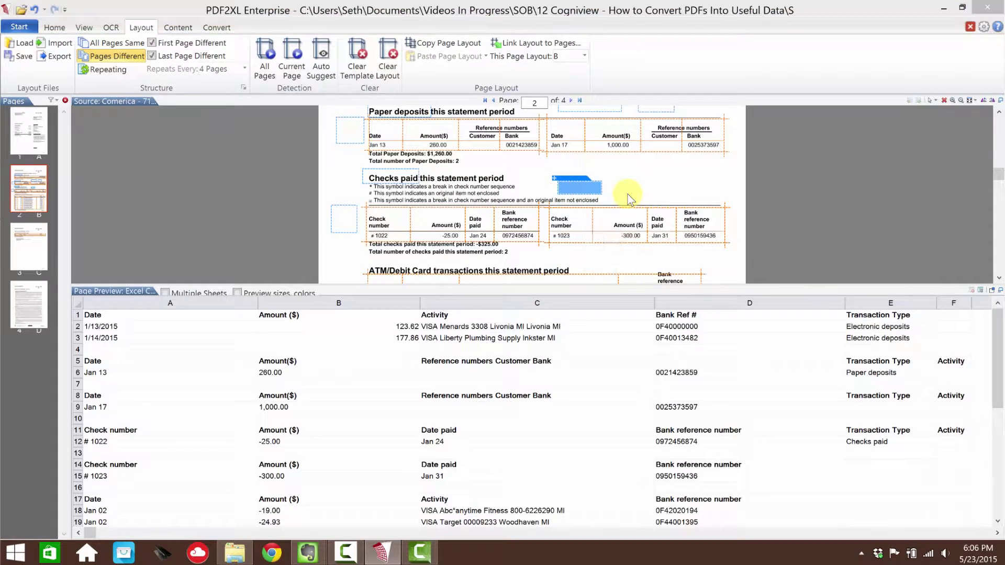
text(Transaction Type)
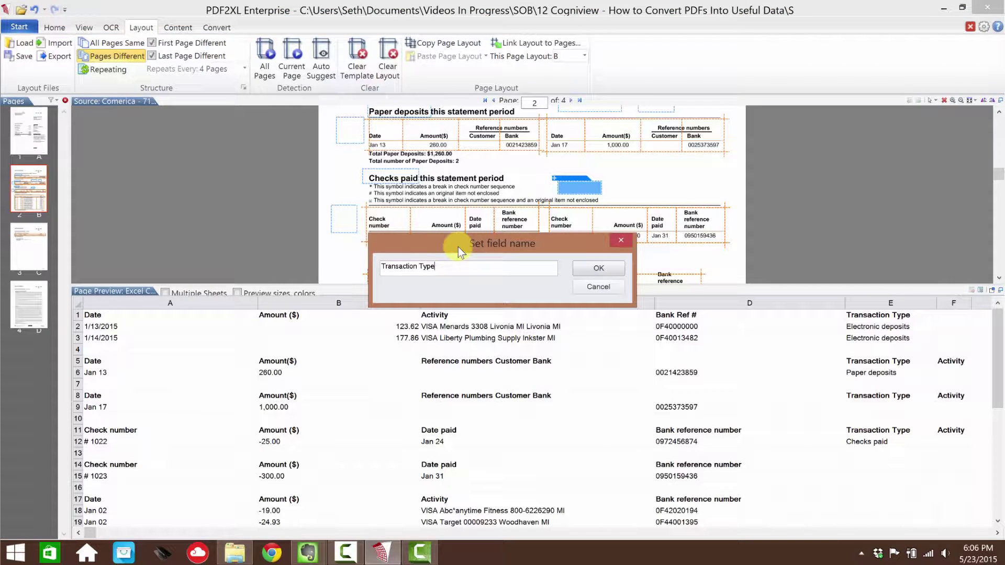
click(602, 269)
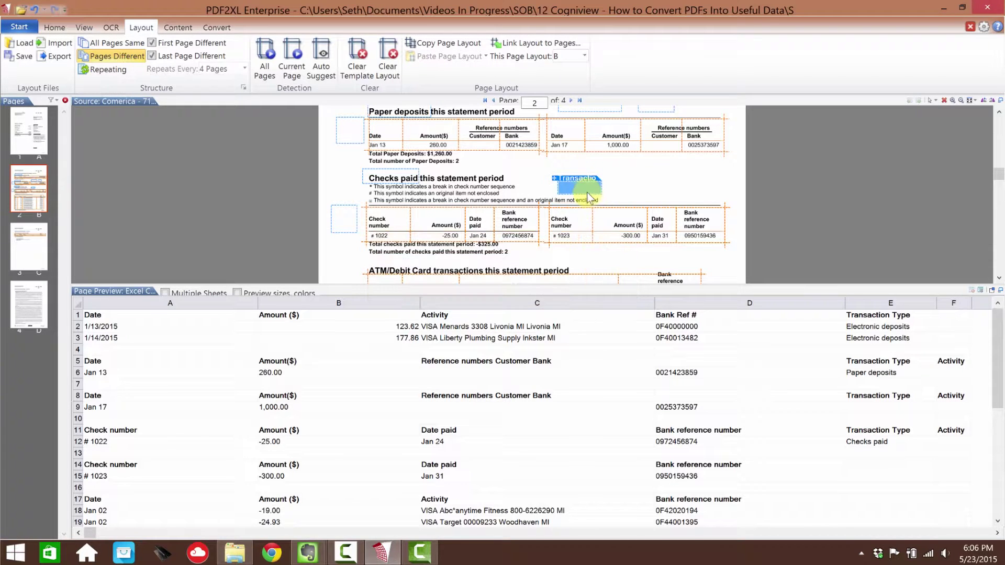
Show the blank Transaction Type field with the Checks Paid 2 table in the conversion
right_click(588, 196)
mouse_move(665, 252)
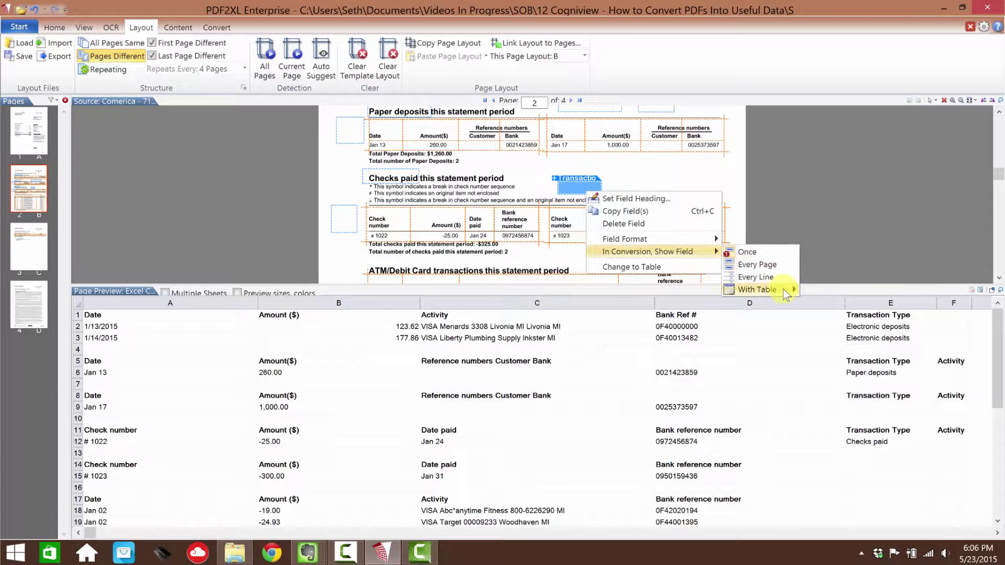
mouse_move(786, 293)
click(875, 338)
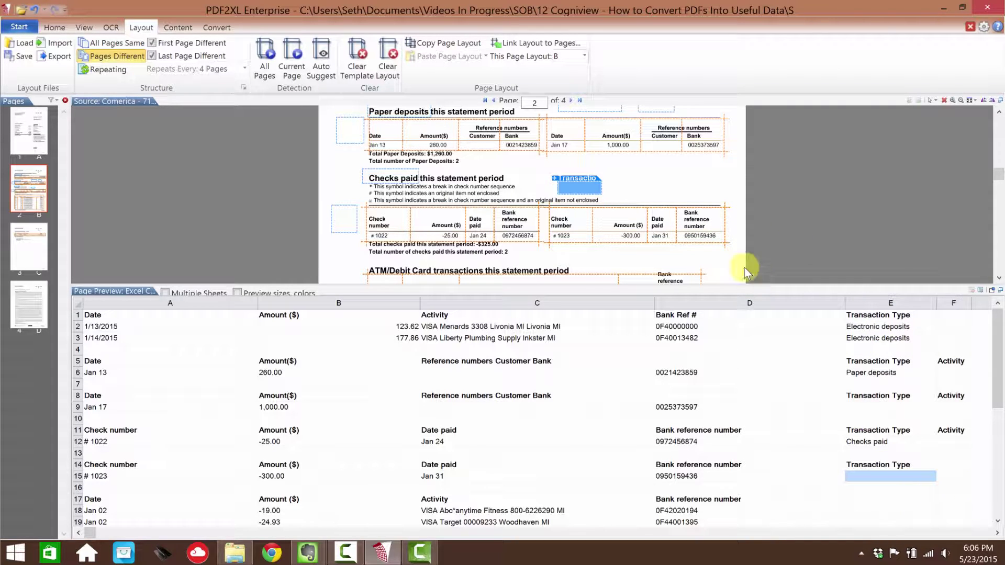
Mark another blank area above the second checks paid table, beside its Transaction Type field, as a field headed Activity
drag(612, 182, 649, 199)
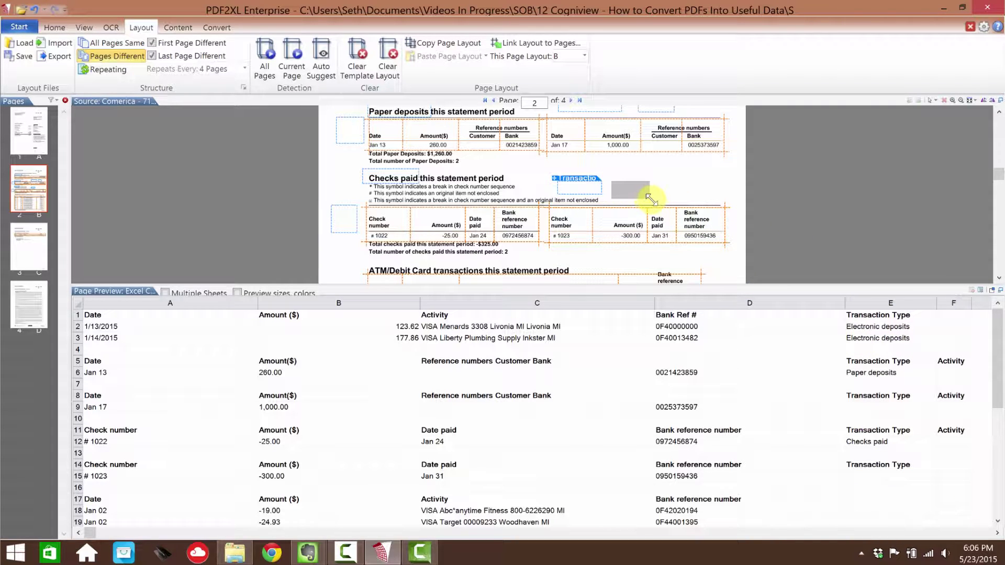
right_click(631, 190)
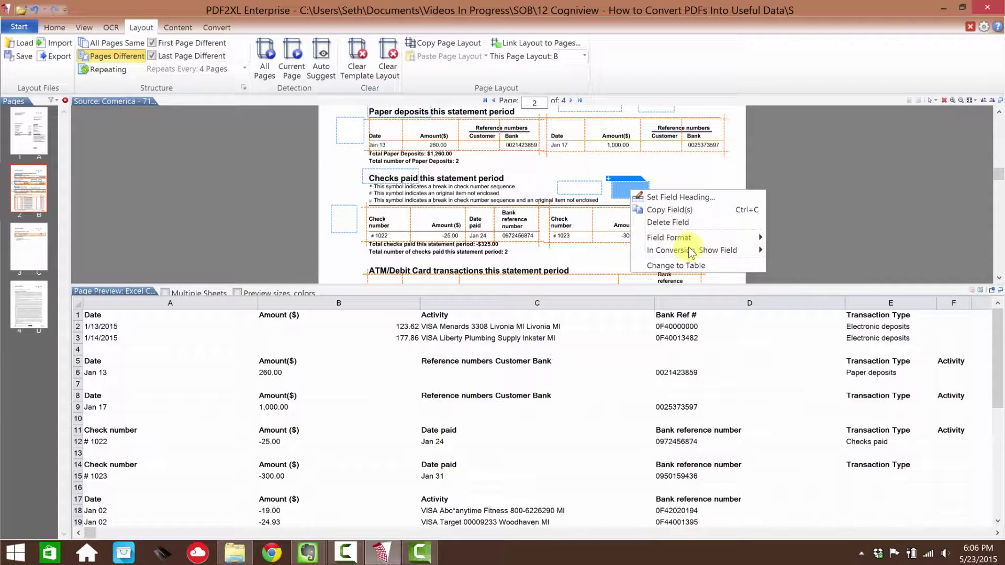
click(675, 198)
text(Activity)
key(Return)
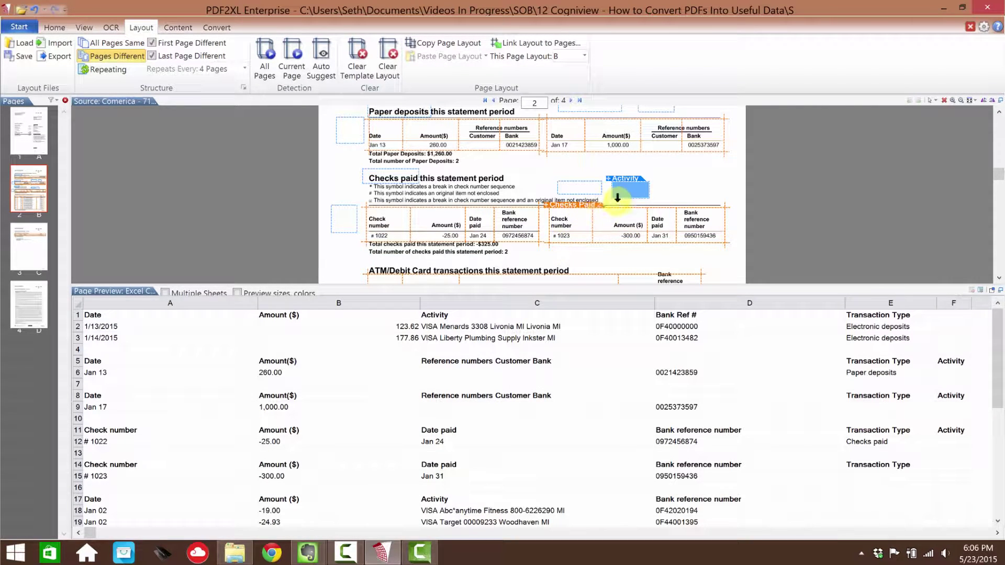
Show the new Activity field with the Checks Paid 2 table and check both checks paid rows against their source tables
right_click(622, 193)
mouse_move(691, 251)
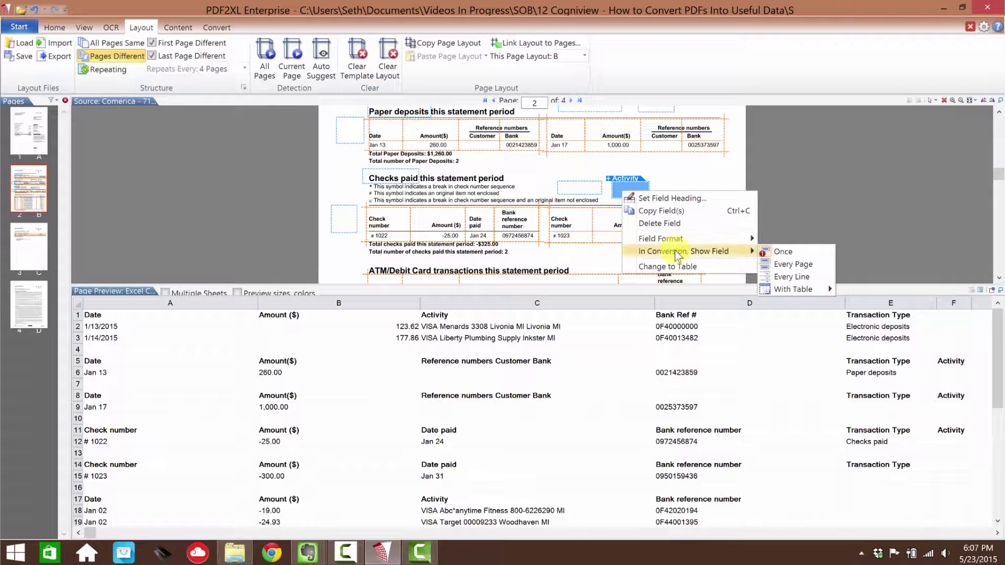
mouse_move(811, 288)
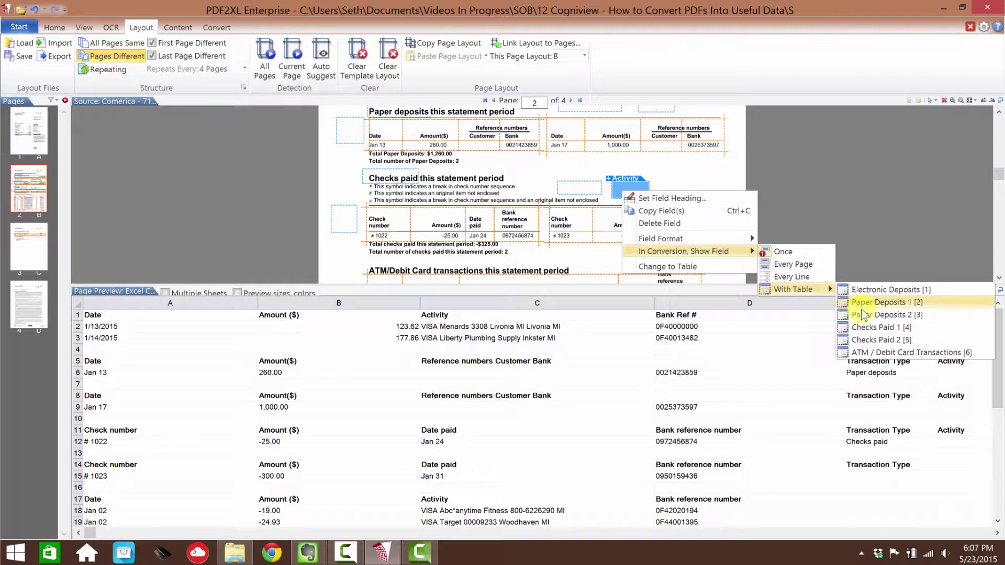
click(903, 340)
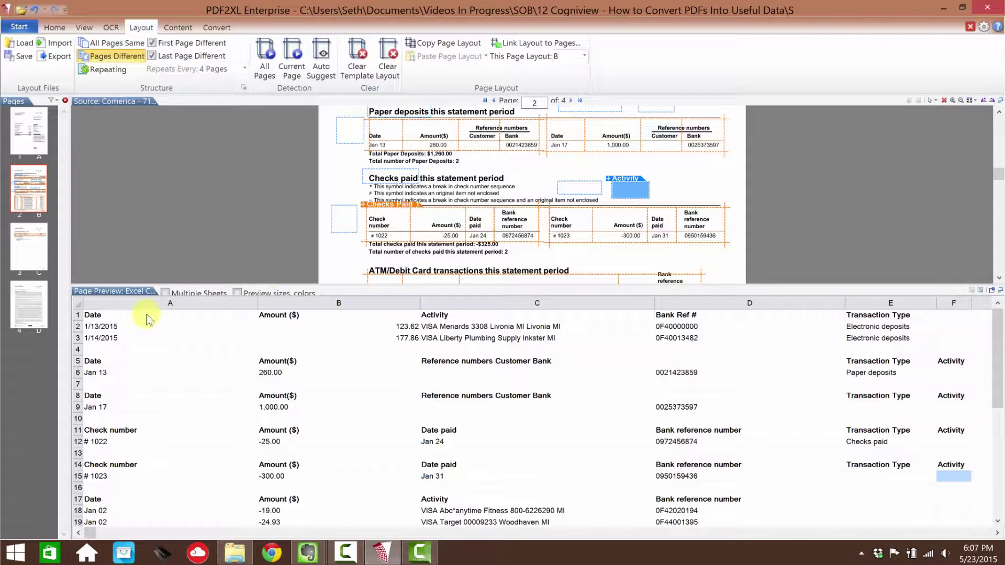
click(100, 443)
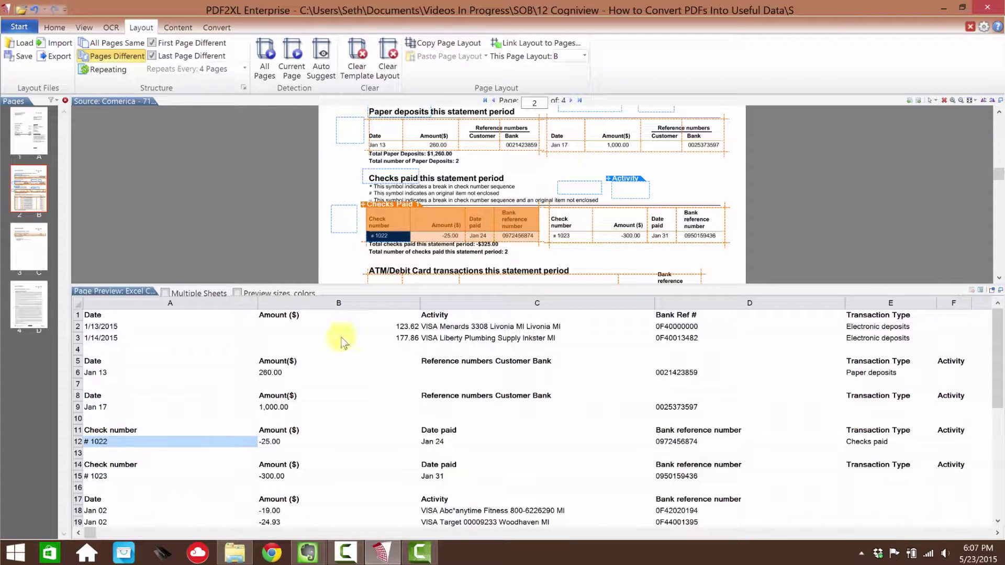
click(112, 477)
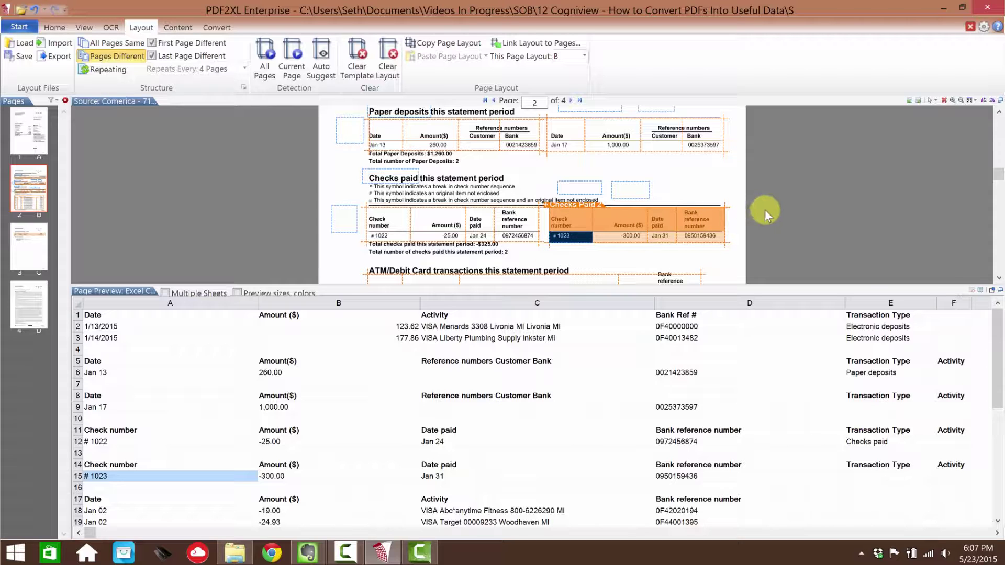
click(786, 210)
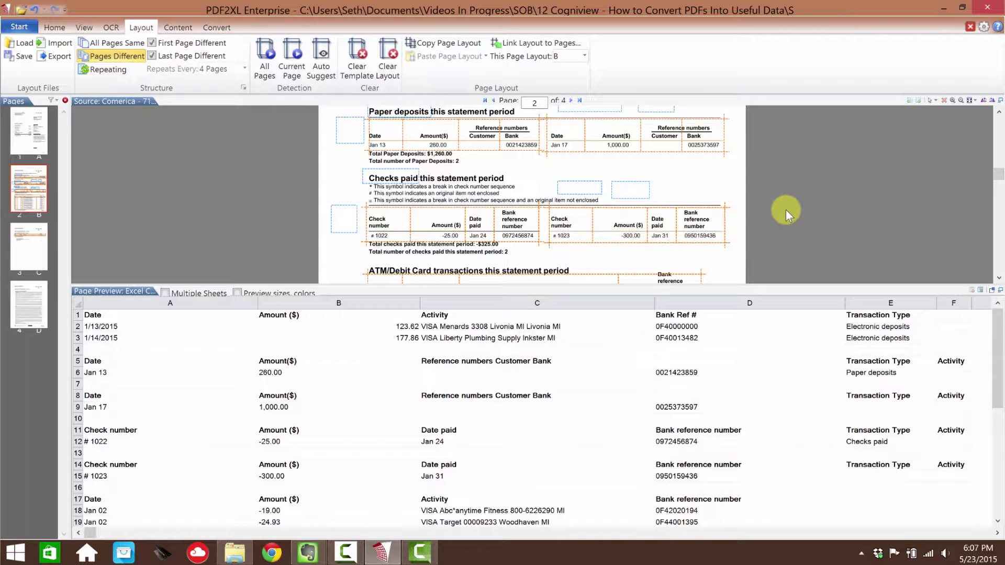
Mark the words ATM/Debit Card in the title above the card transactions table as a field
scroll(786, 211, down, 2)
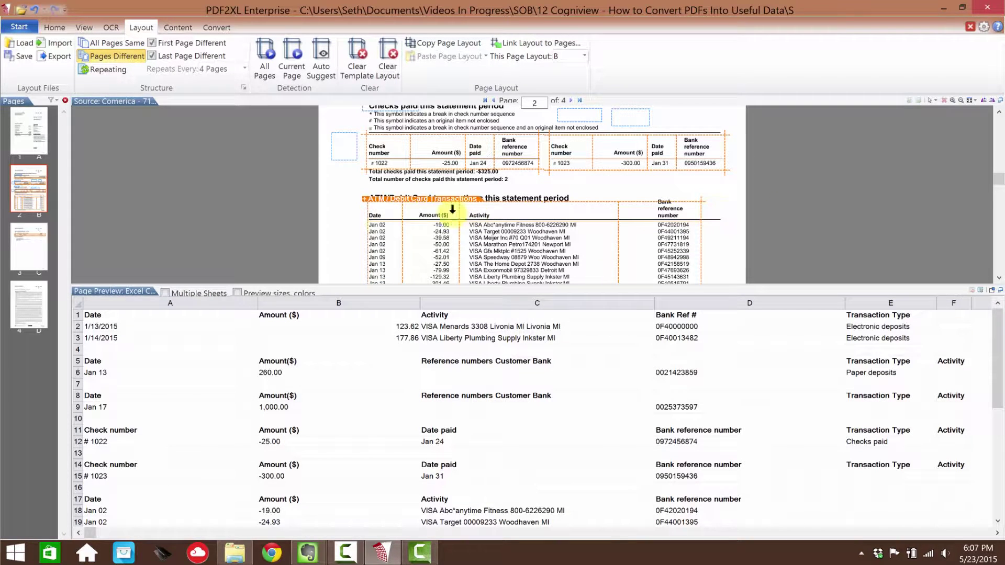
click(387, 210)
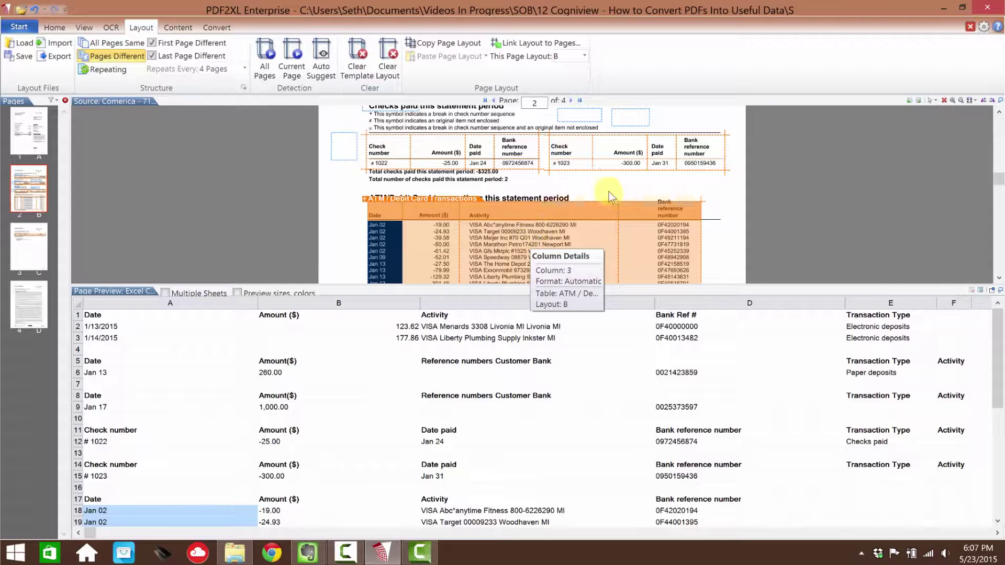
click(775, 210)
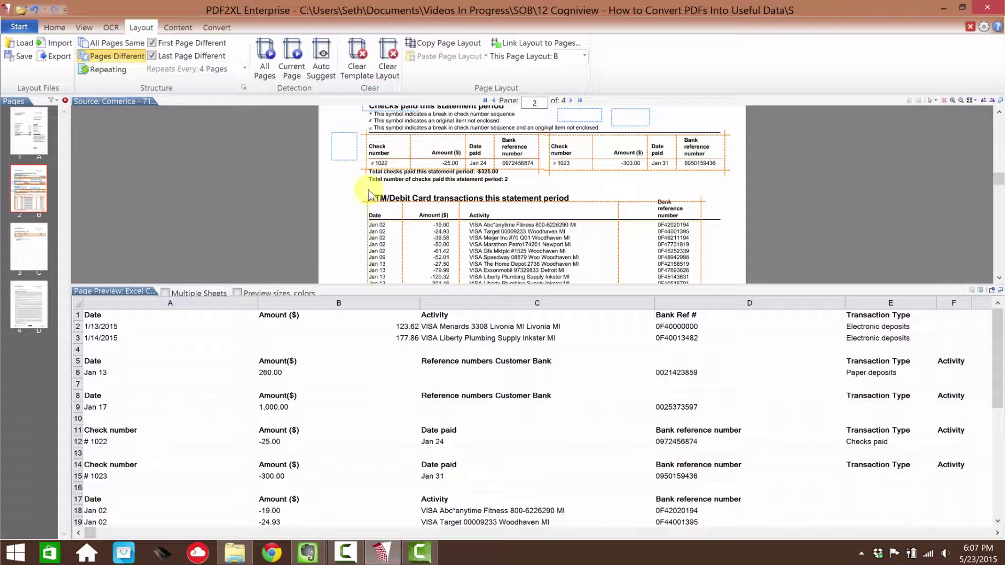
drag(365, 192, 434, 203)
right_click(429, 203)
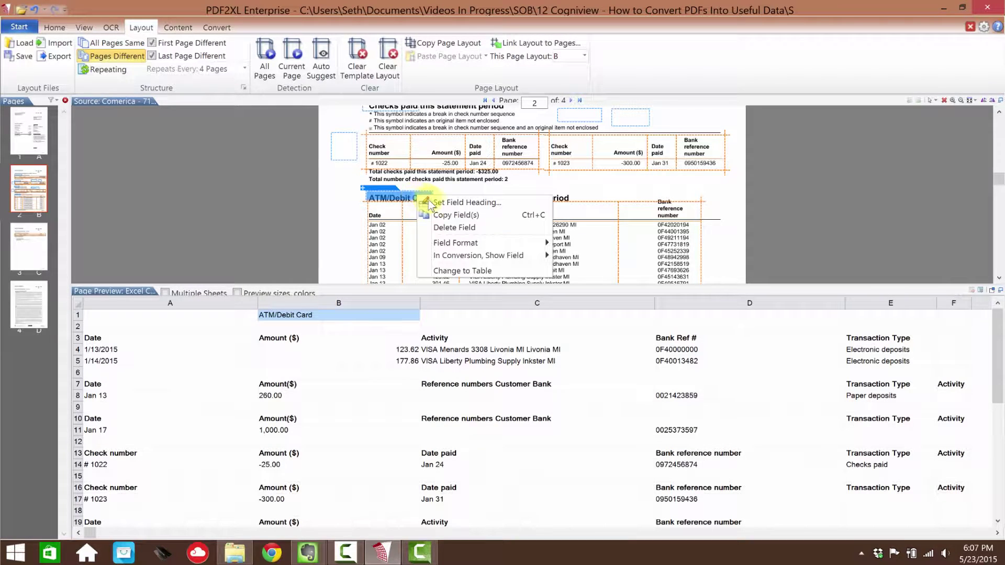
click(429, 203)
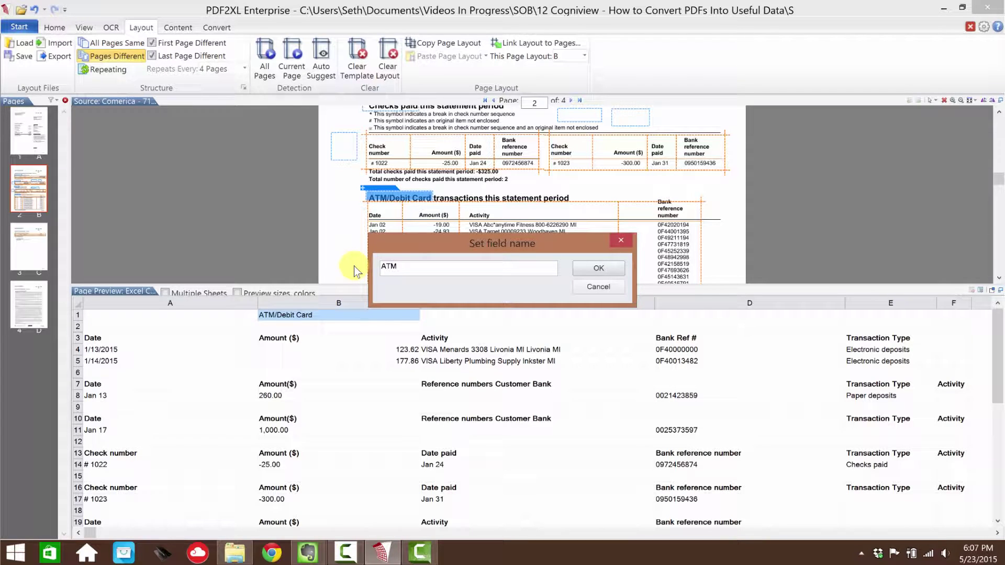
click(602, 287)
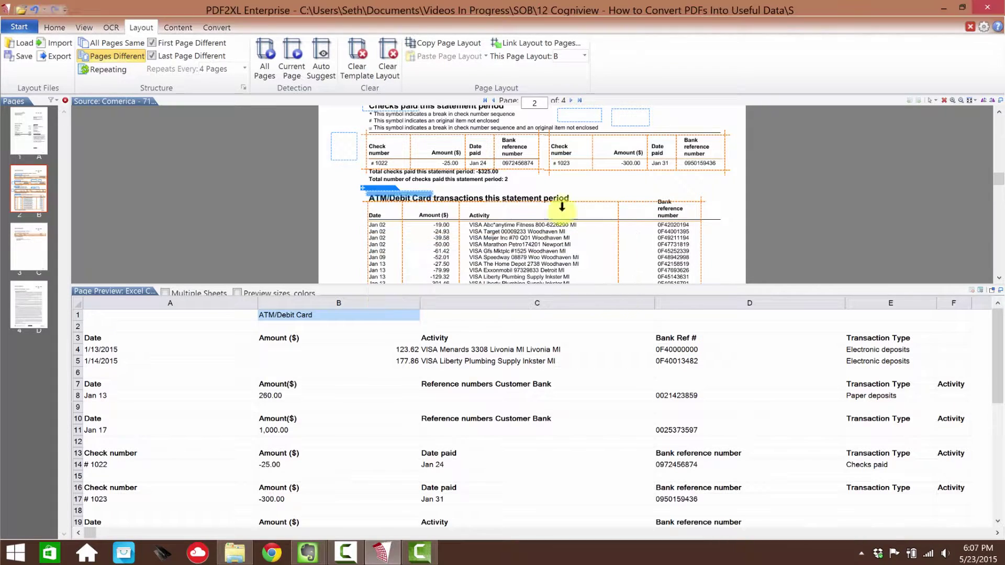
Show the ATM/Debit Card field with the ATM / Debit Card Transactions table in the conversion
right_click(417, 197)
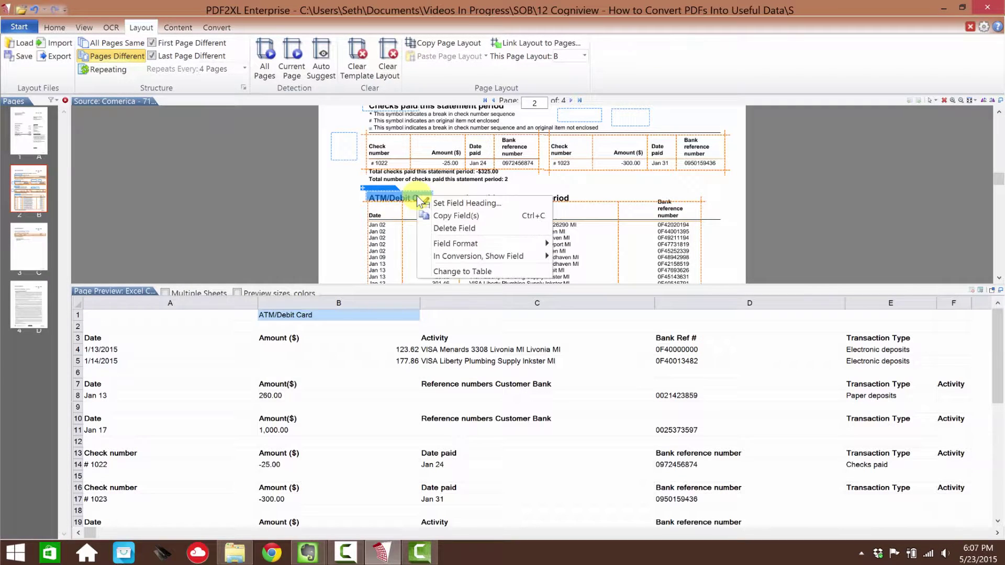
mouse_move(493, 256)
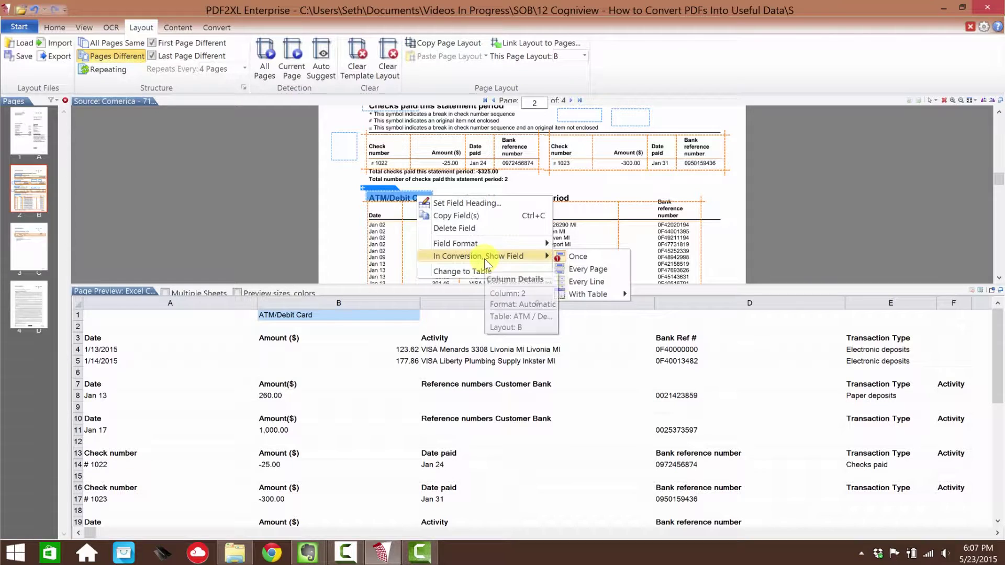
mouse_move(587, 297)
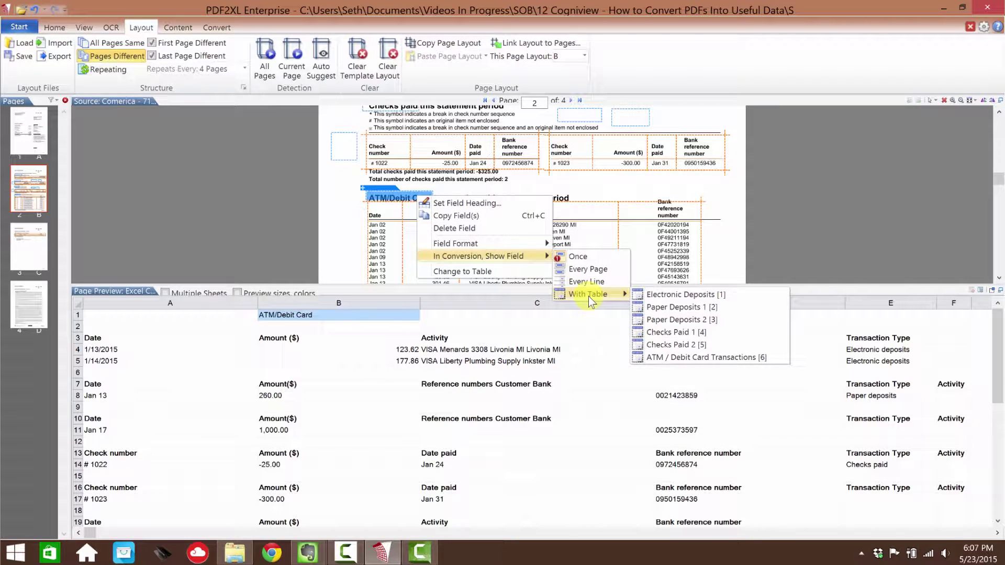
click(706, 358)
scroll(879, 487, down, 1)
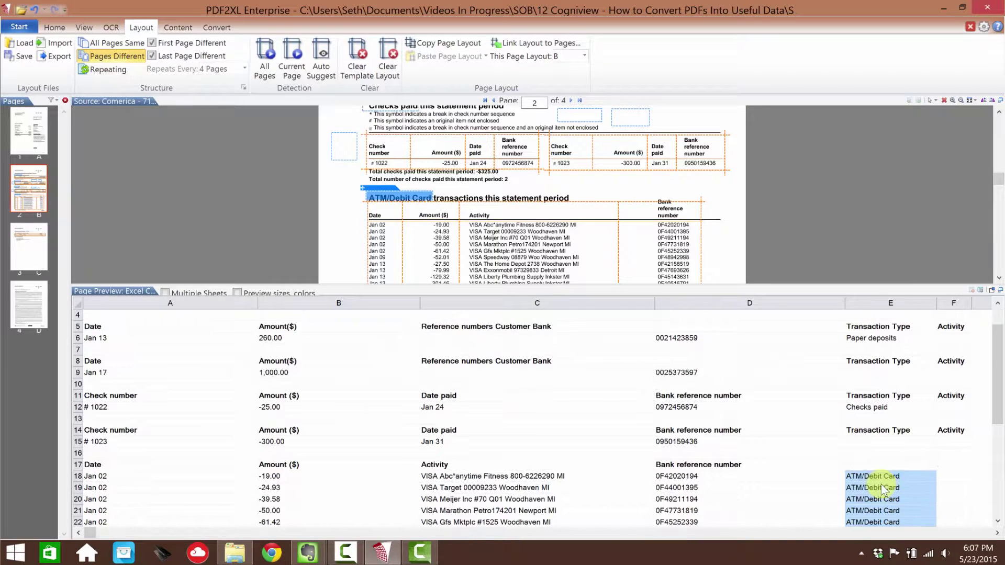
Set the heading of the ATM/Debit Card field to Transaction Type
right_click(876, 476)
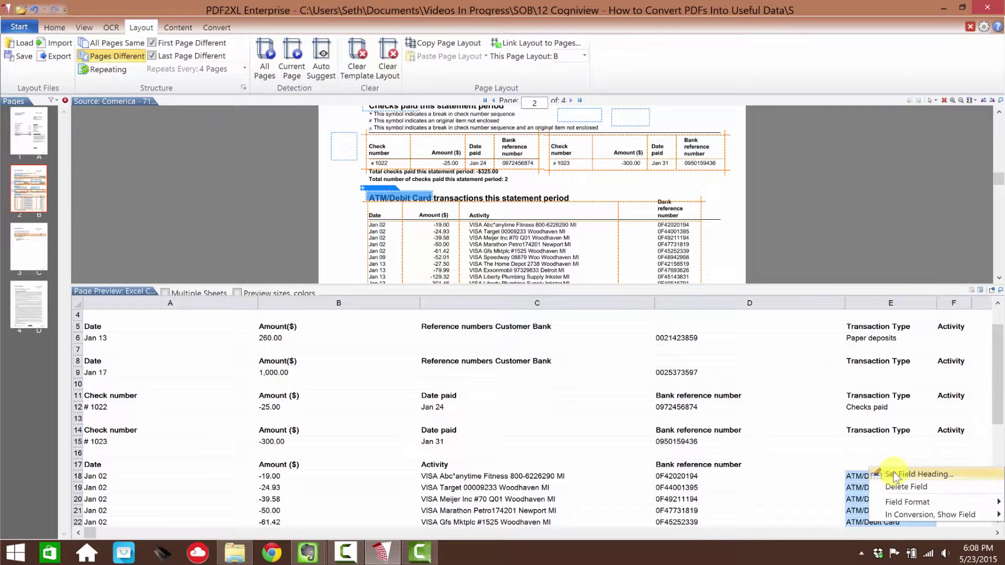
click(893, 474)
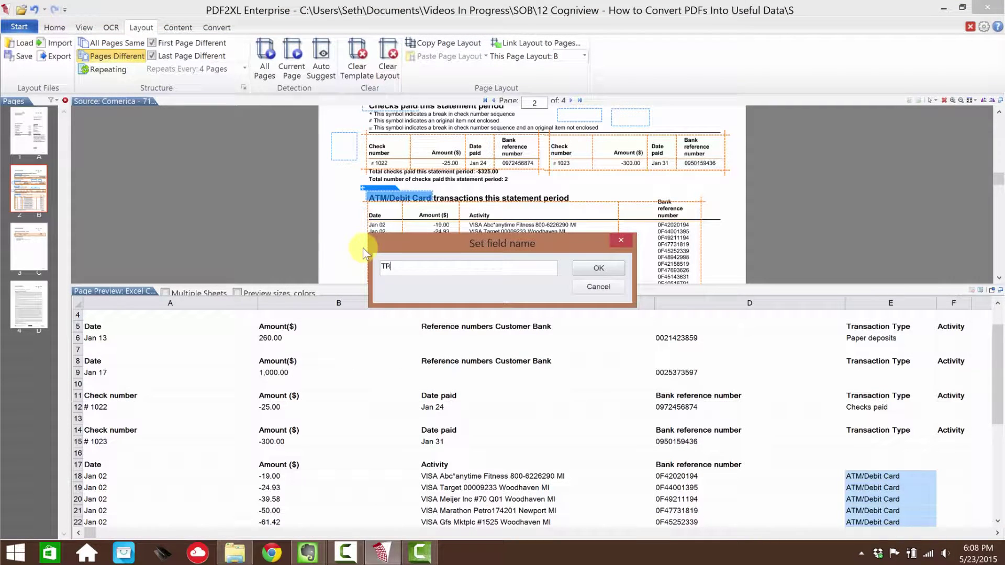
text(TRan)
key(BackSpace)
key(BackSpace)
key(BackSpace)
key(Return)
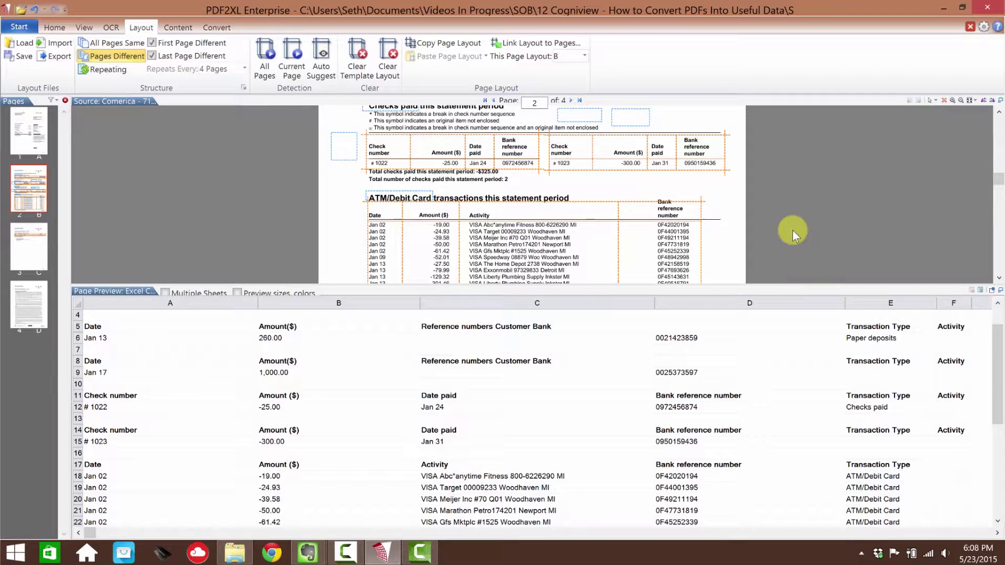
On page 3, mark the words Other withdrawals as a field and show it with the withdrawals table in the conversion
scroll(792, 230, up, 5)
scroll(799, 166, up, 2)
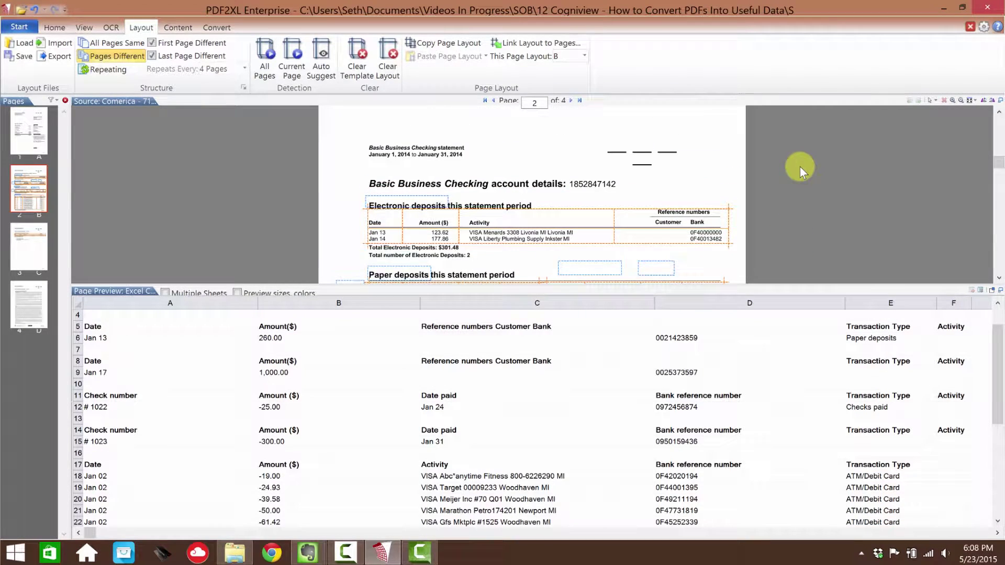
scroll(796, 178, down, 4)
scroll(796, 189, down, 3)
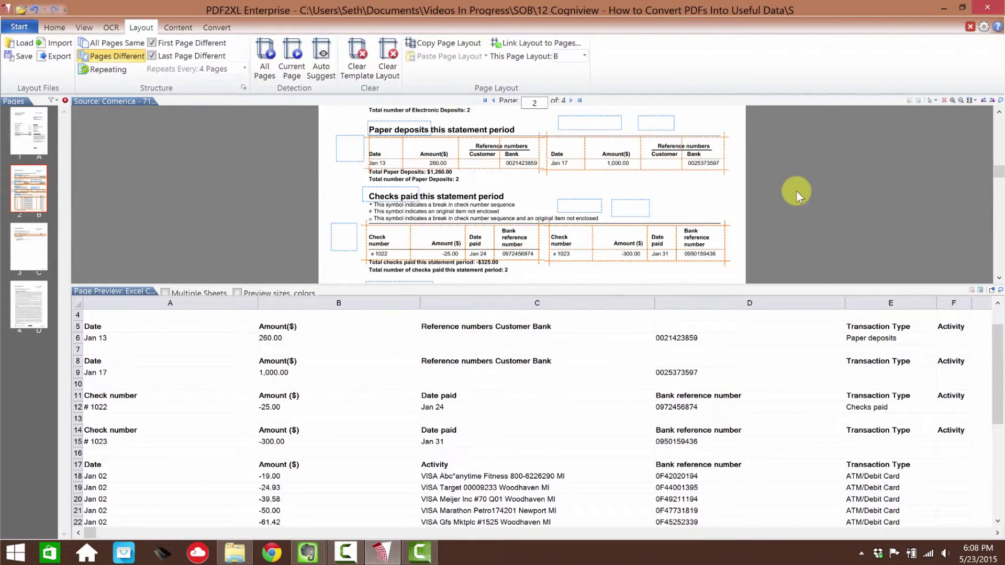
scroll(798, 211, down, 5)
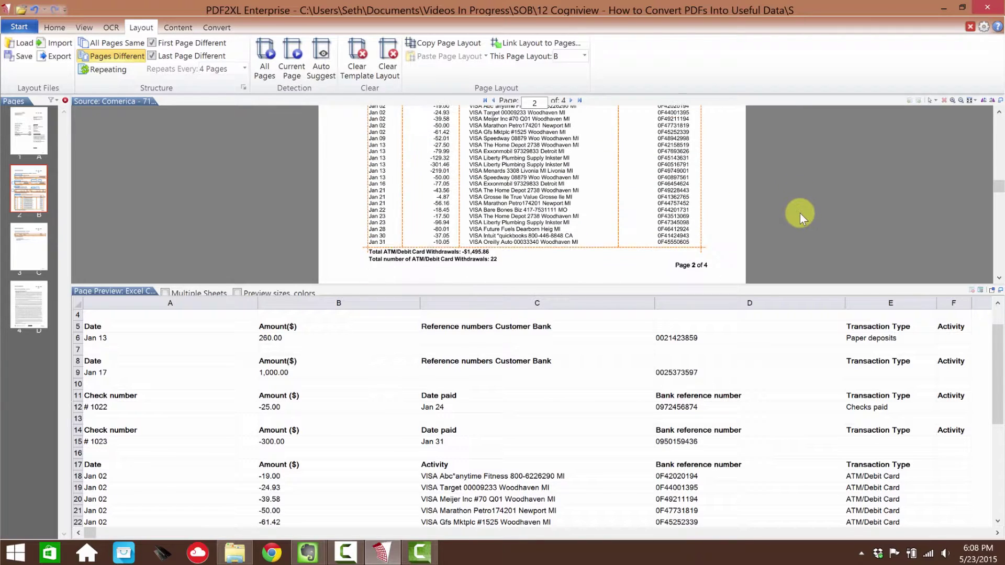
scroll(803, 215, down, 1)
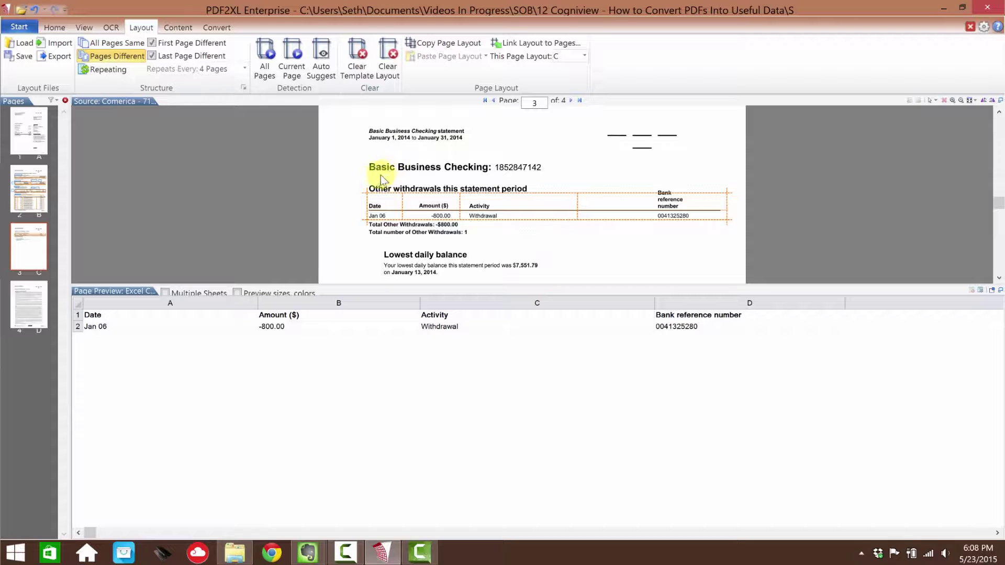
drag(370, 186, 442, 188)
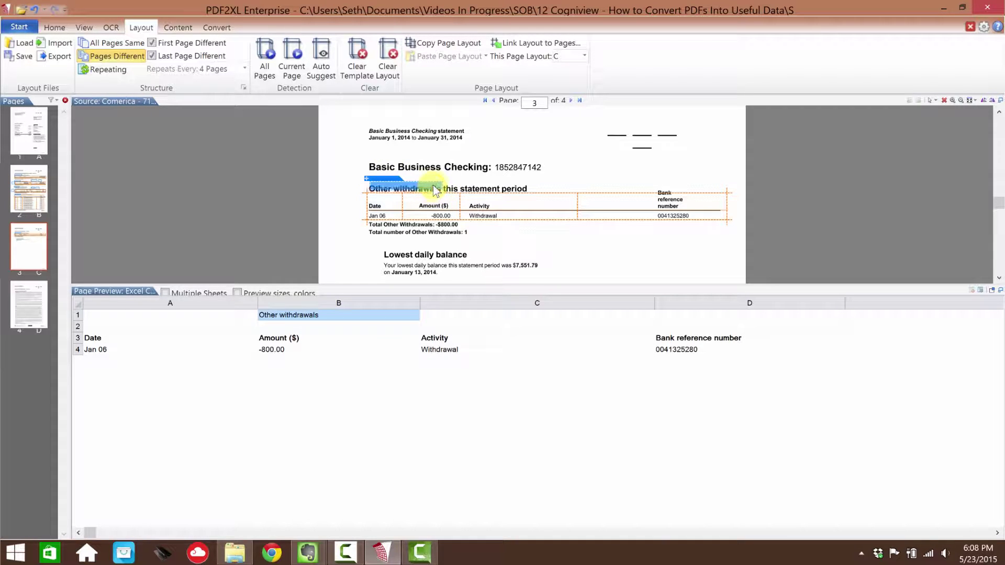
right_click(435, 188)
mouse_move(524, 245)
click(630, 278)
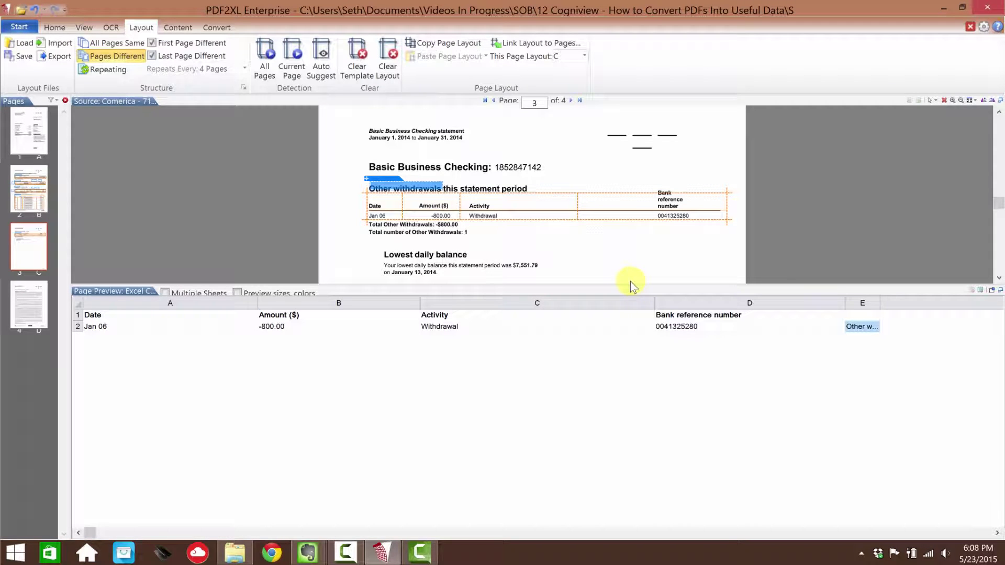
Open the heading of the Other withdrawals field for editing
right_click(869, 332)
click(885, 332)
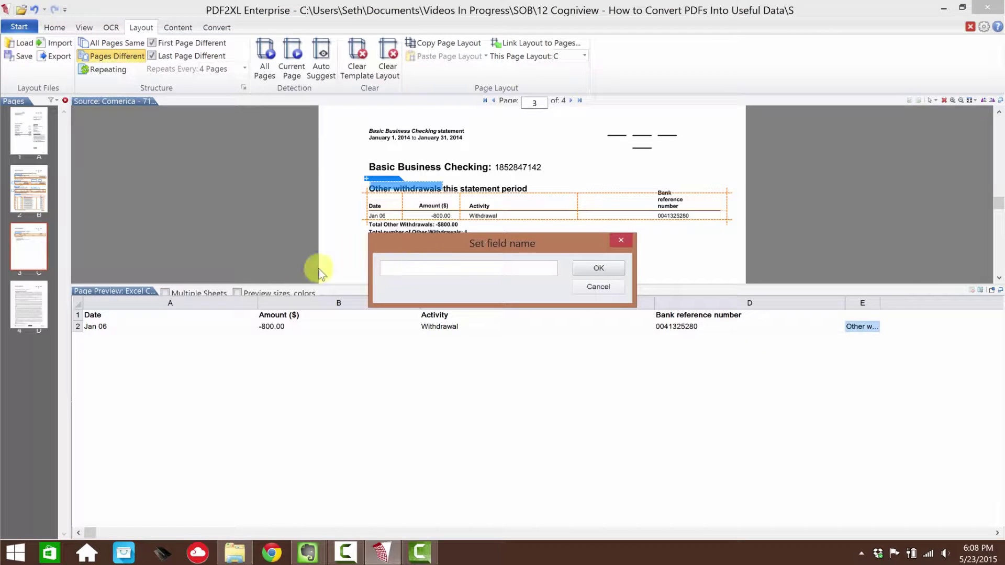
Name the field around the "Other withdrawals" heading on page 3 "Transaction Type"
text(Trans)
key(BackSpace)
key(BackSpace)
key(BackSpace)
key(BackSpace)
text(ransaction Type)
key(Return)
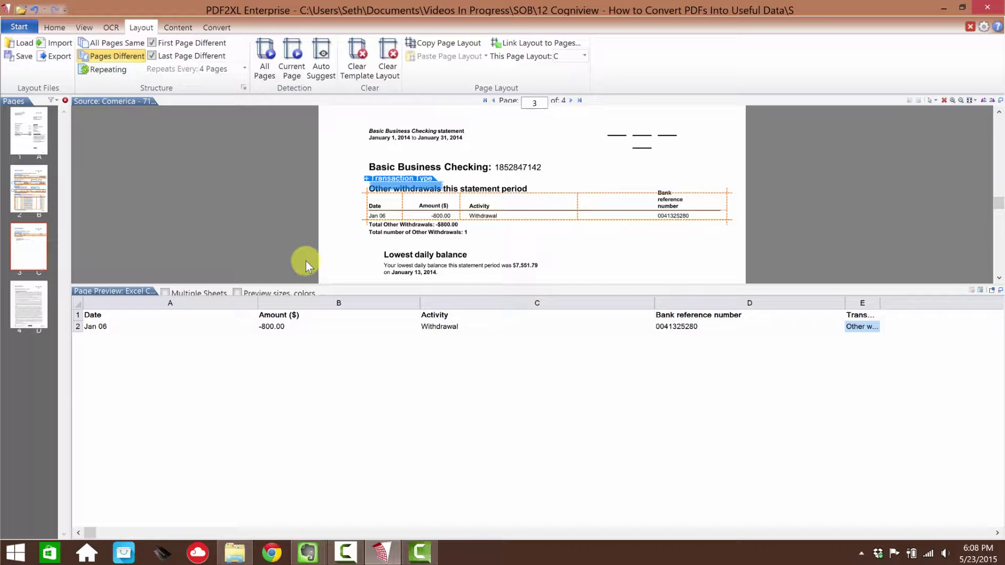
Return to page 2 and widen the output preview columns so their full contents are readable
click(999, 112)
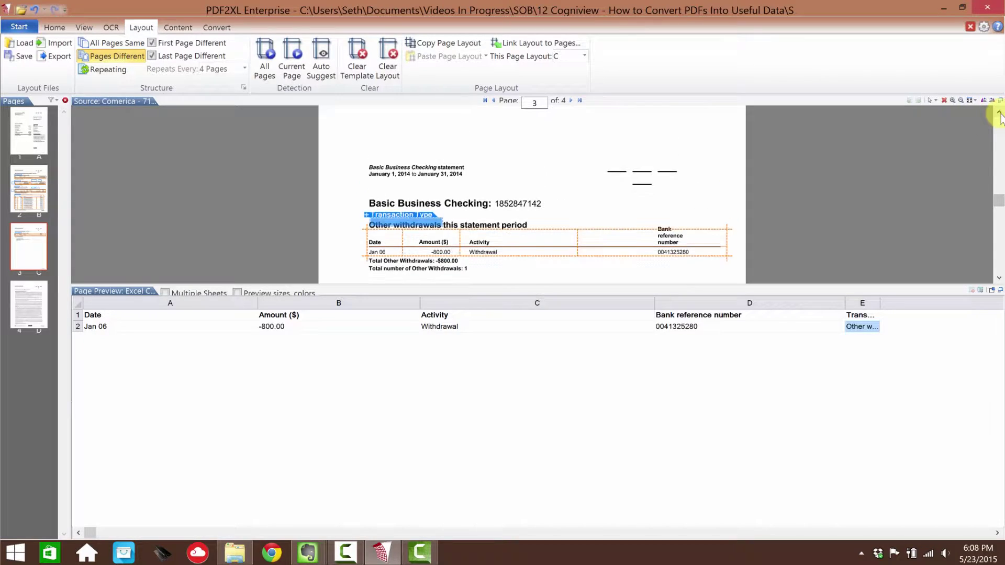
click(1000, 112)
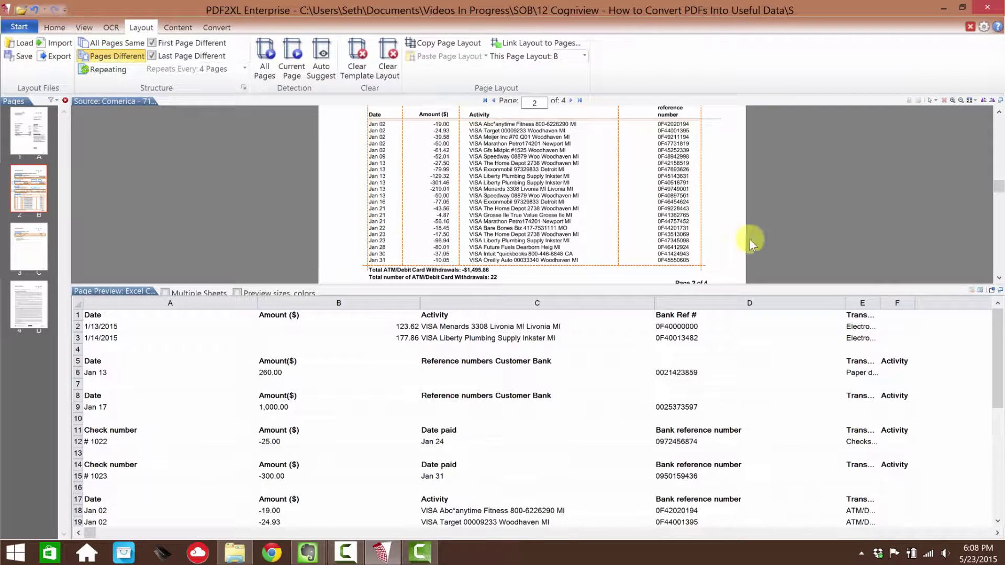
scroll(786, 249, up, 10)
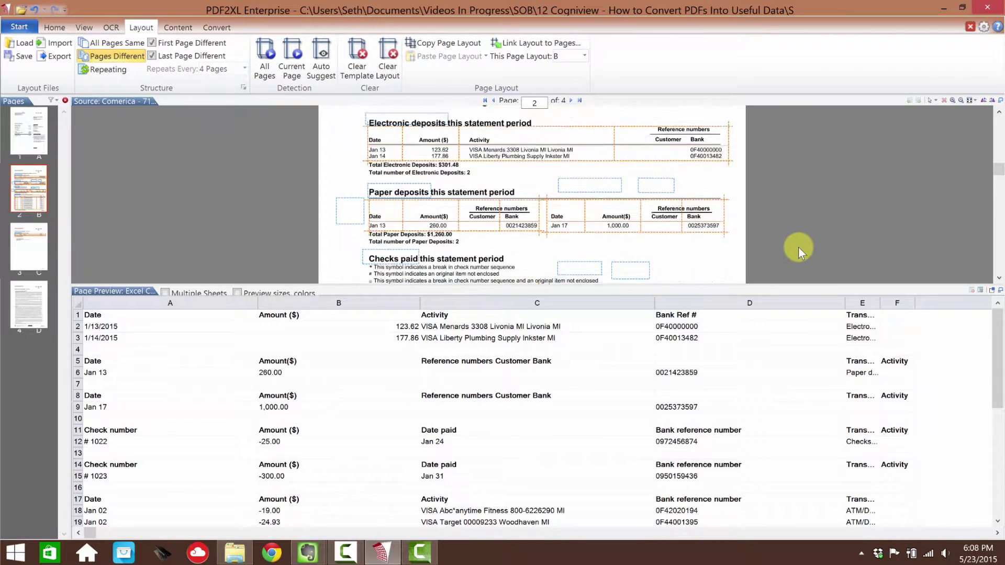
scroll(809, 245, up, 3)
scroll(812, 240, down, 6)
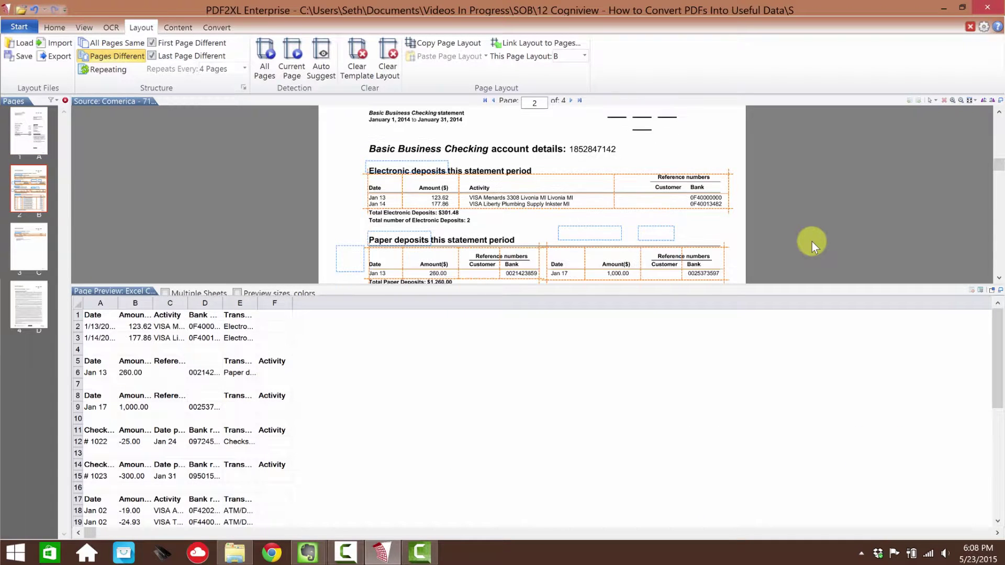
scroll(806, 236, down, 5)
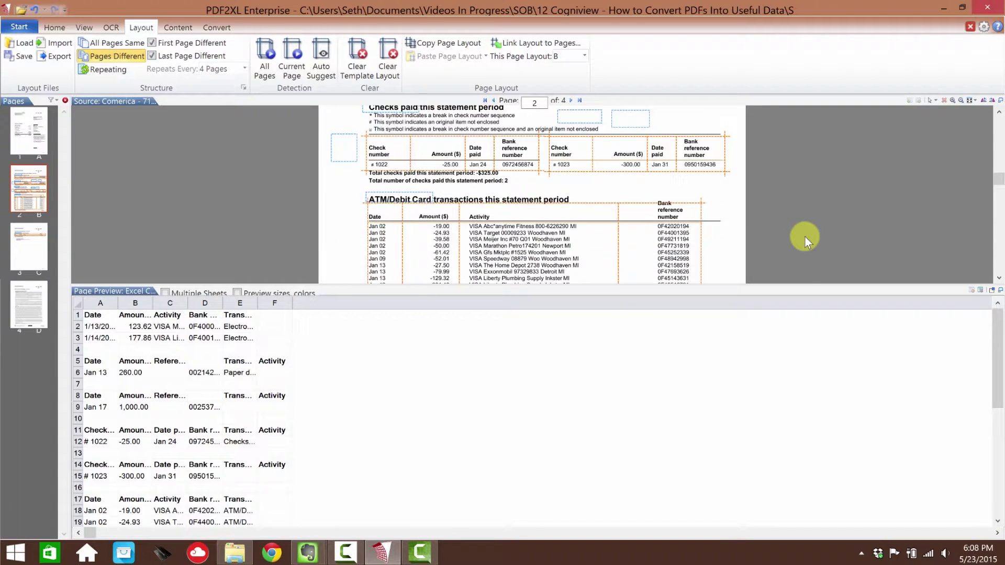
scroll(805, 236, up, 3)
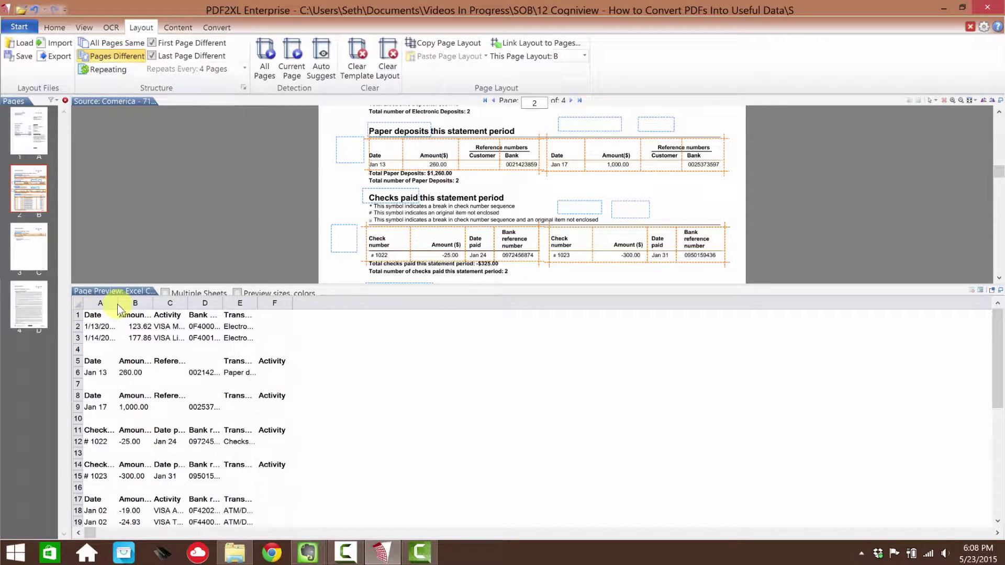
drag(118, 304, 156, 305)
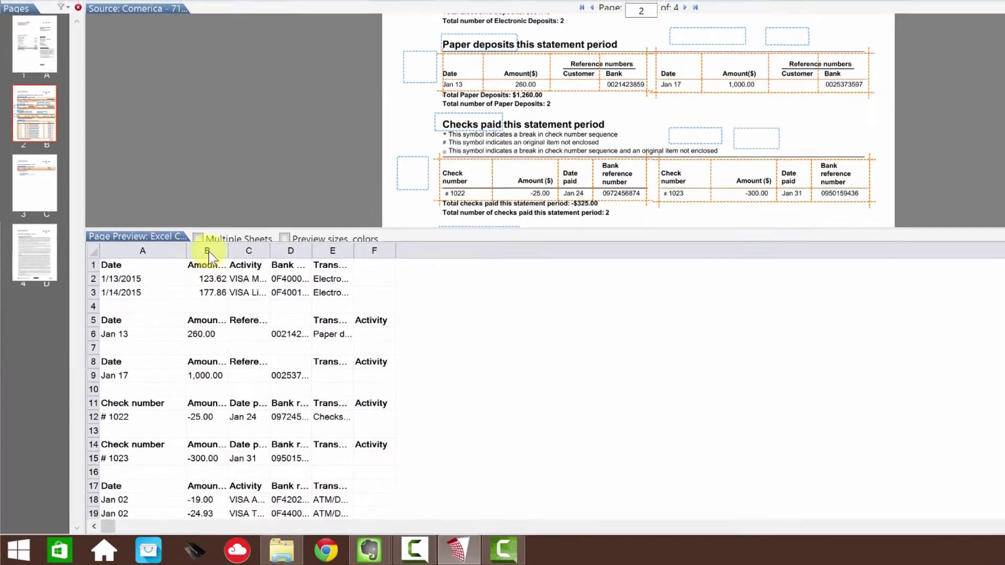
drag(228, 251, 811, 254)
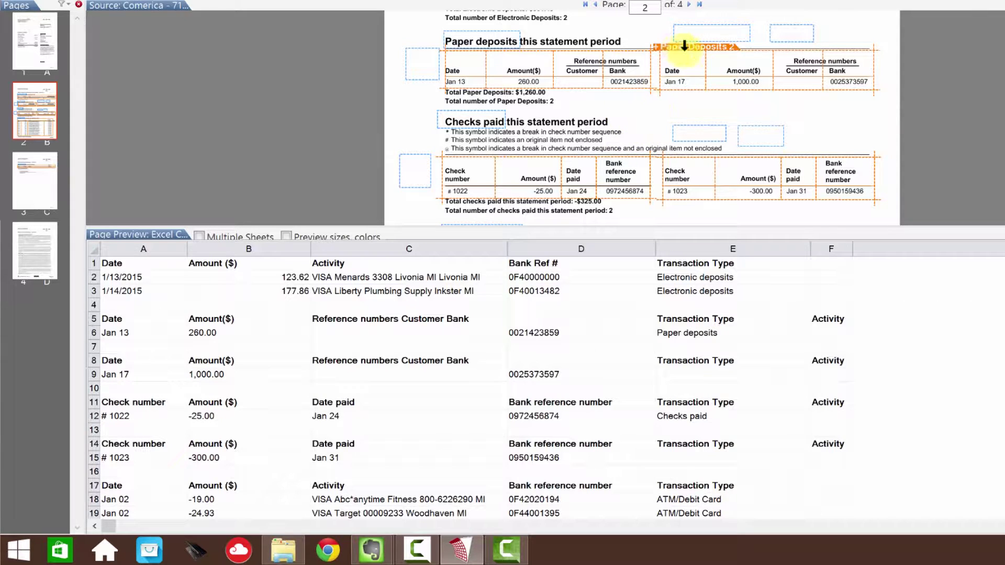
In output management mode, move the Activity column to position C for both Paper Deposits 1 and Paper Deposits 2
click(154, 413)
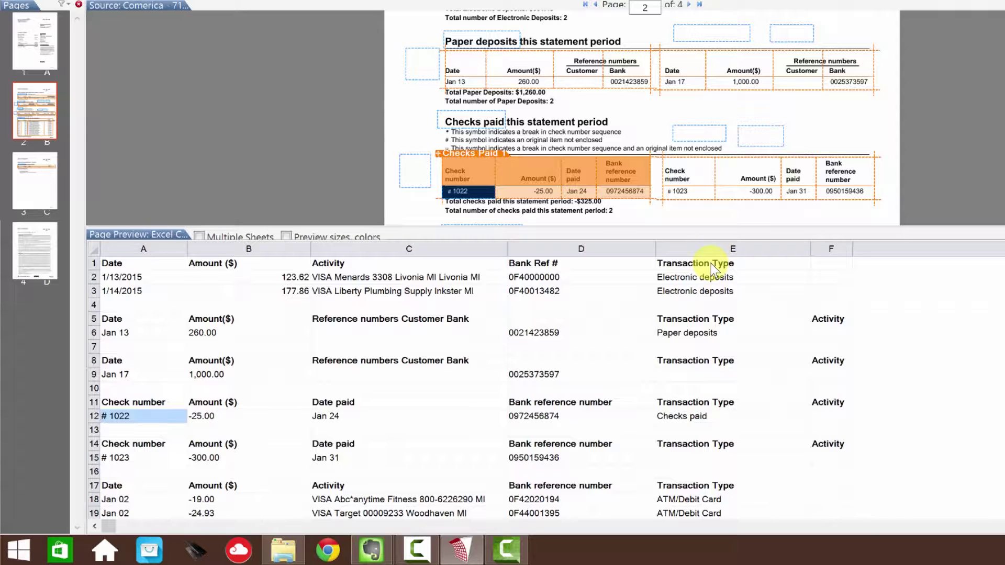
click(832, 328)
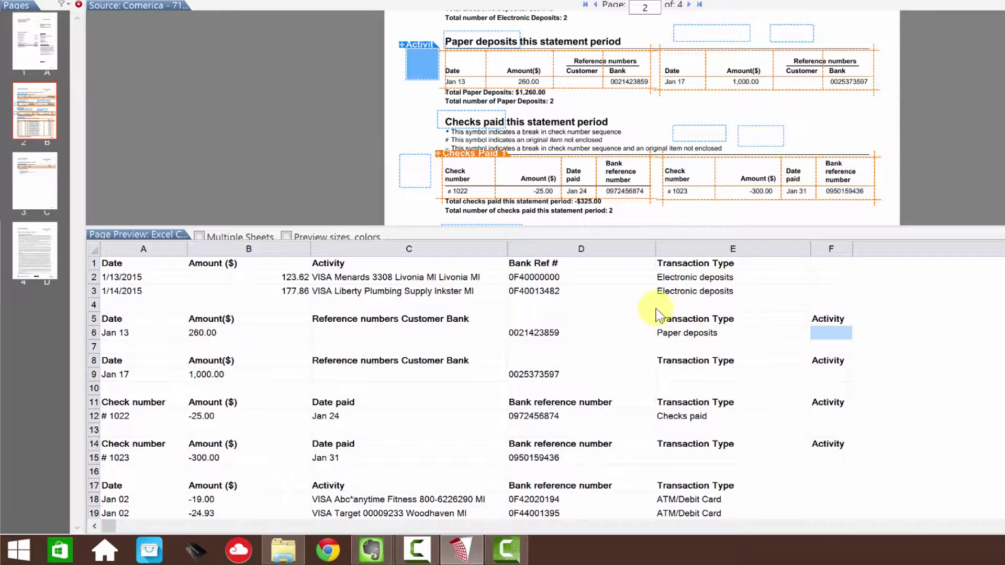
click(717, 334)
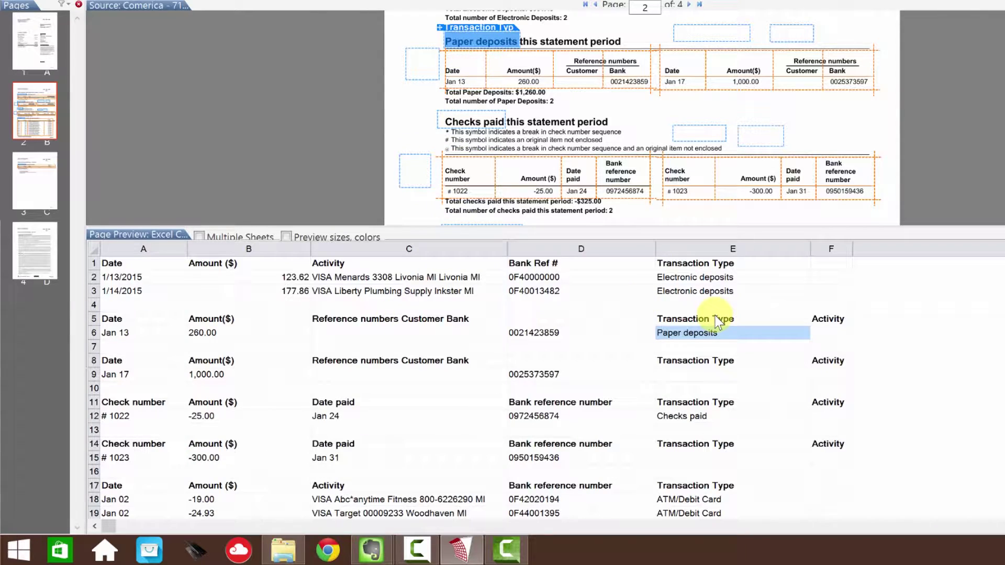
click(830, 333)
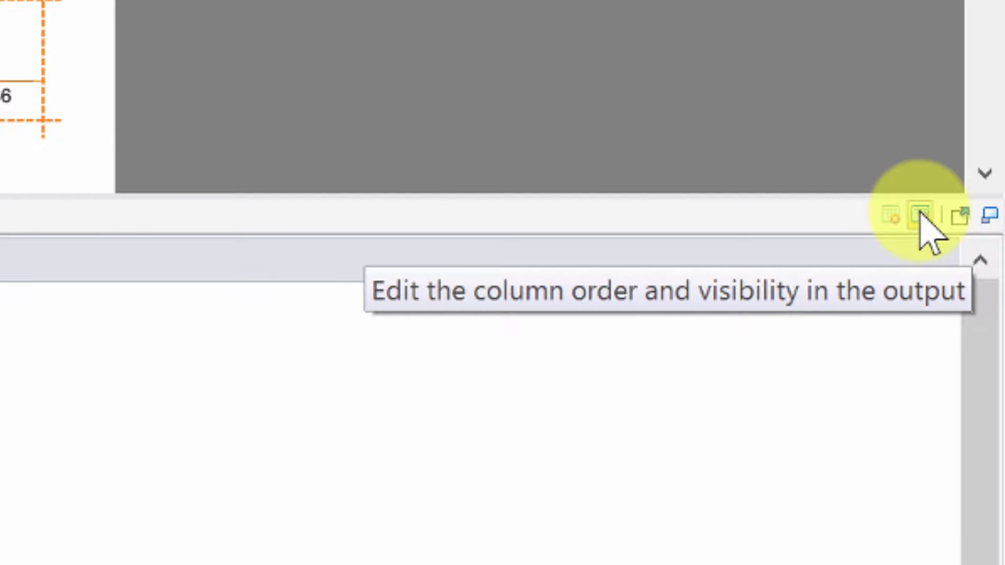
click(921, 215)
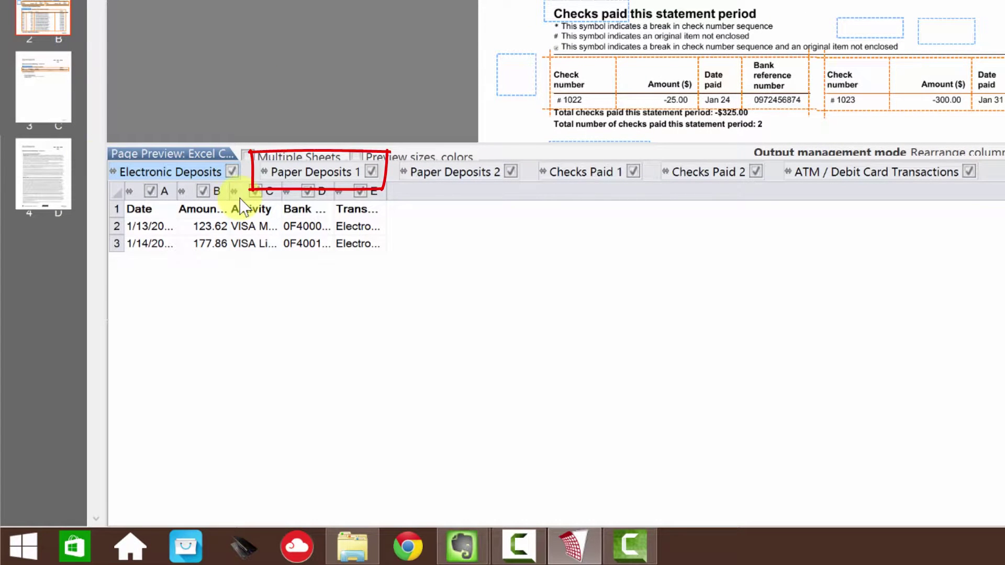
click(325, 173)
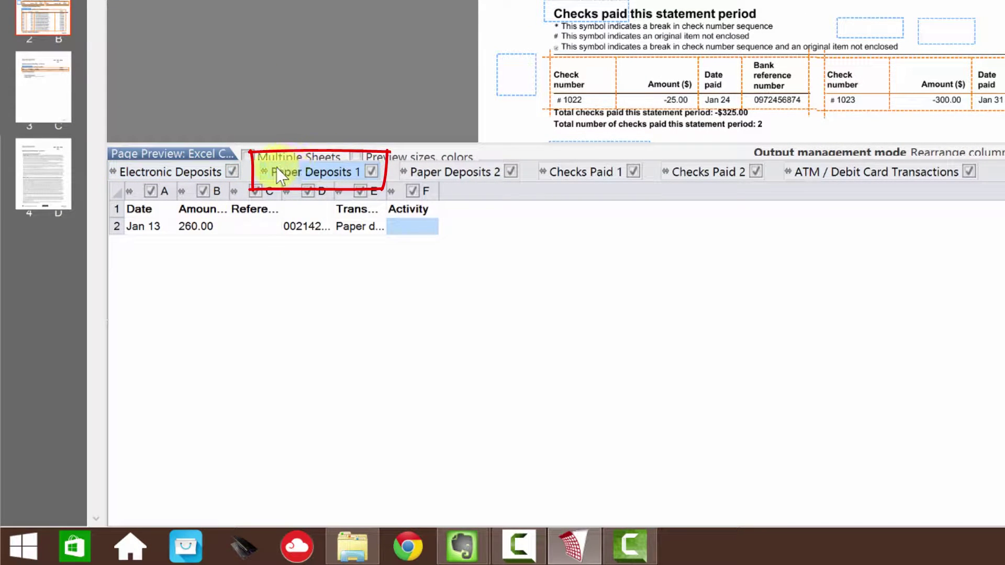
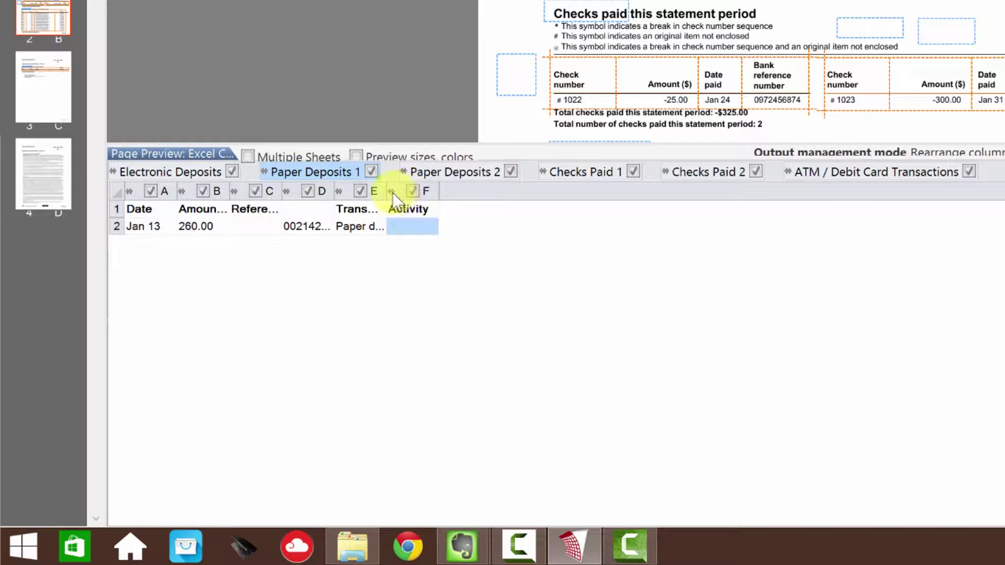
drag(392, 192, 256, 195)
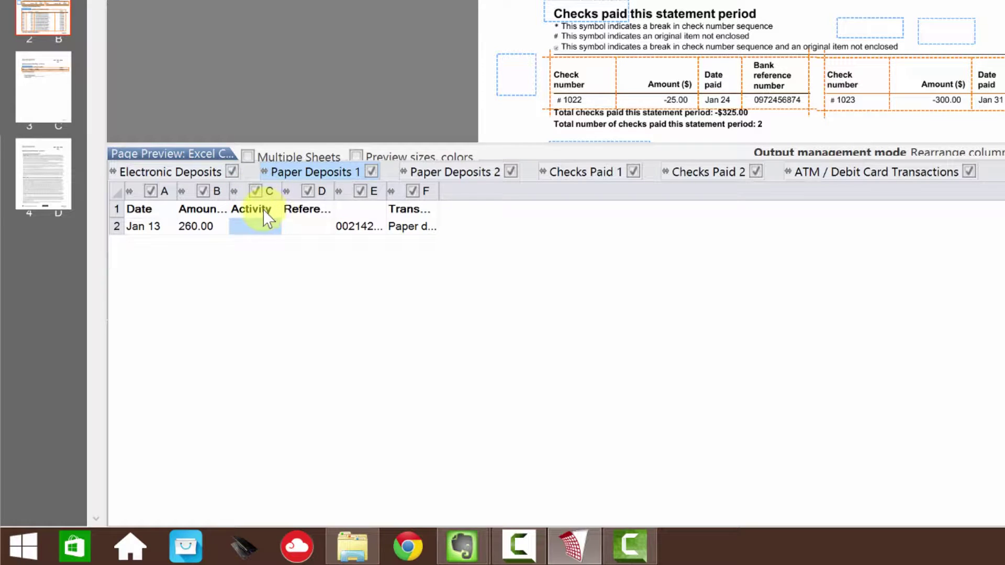
click(460, 174)
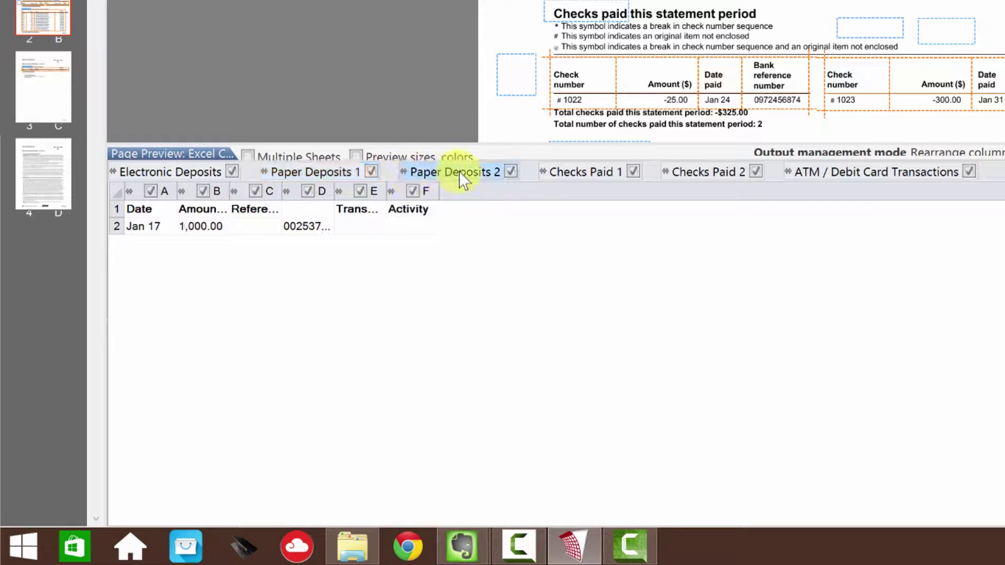
drag(389, 191, 261, 193)
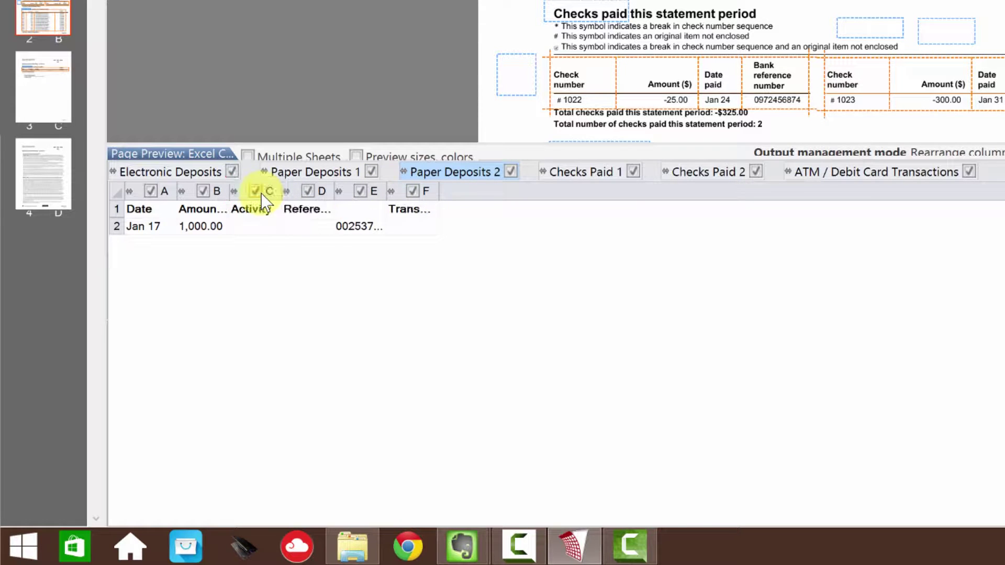
Move the Activity column to position C for Checks Paid 1 and Checks Paid 2, and leave output management mode
click(604, 171)
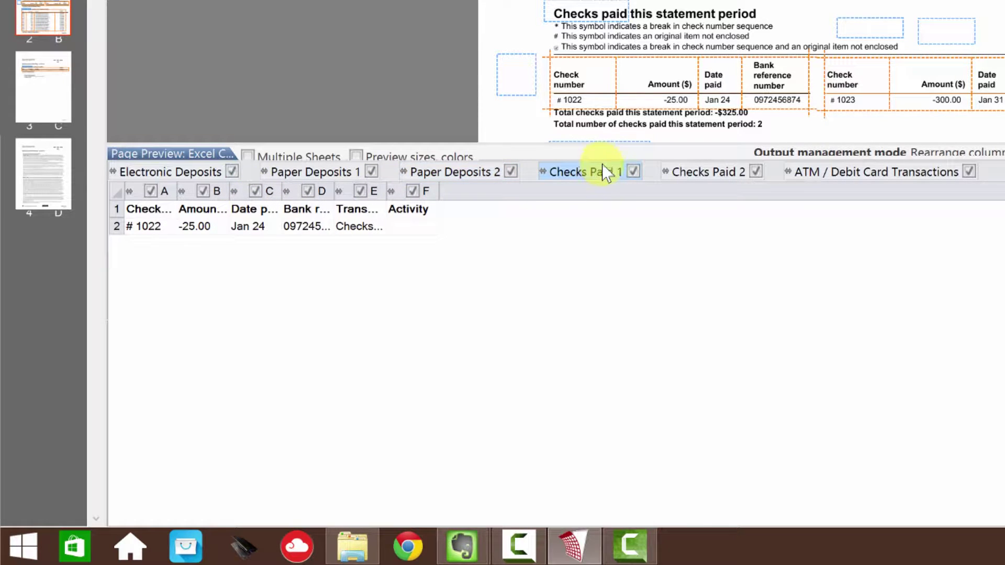
drag(393, 191, 262, 198)
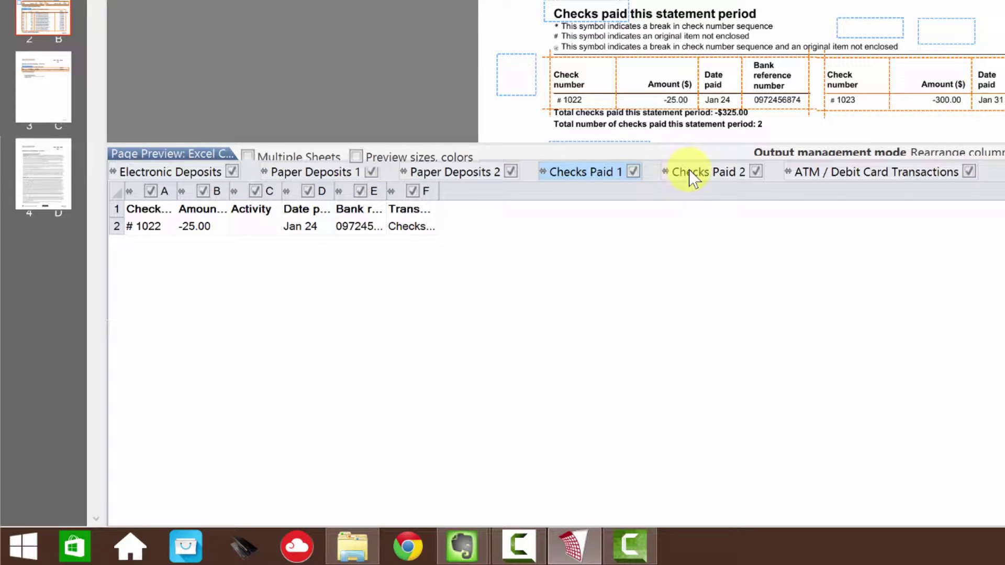
click(687, 173)
drag(391, 191, 277, 204)
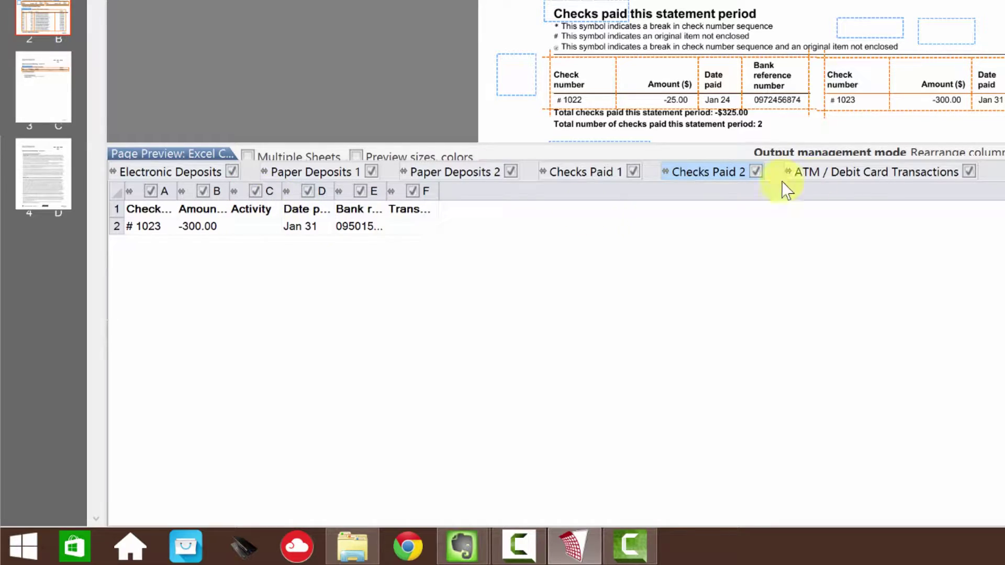
click(863, 174)
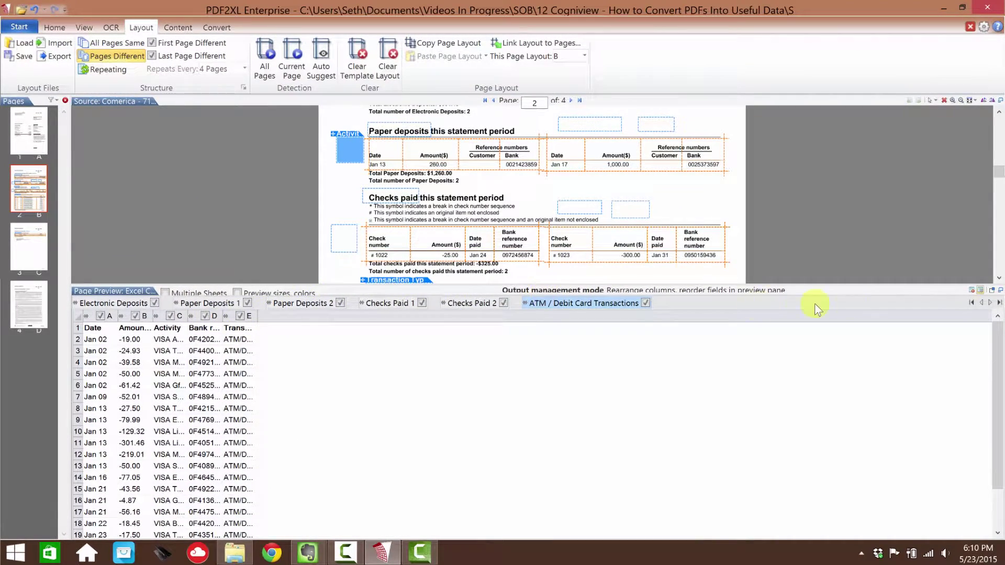
click(980, 289)
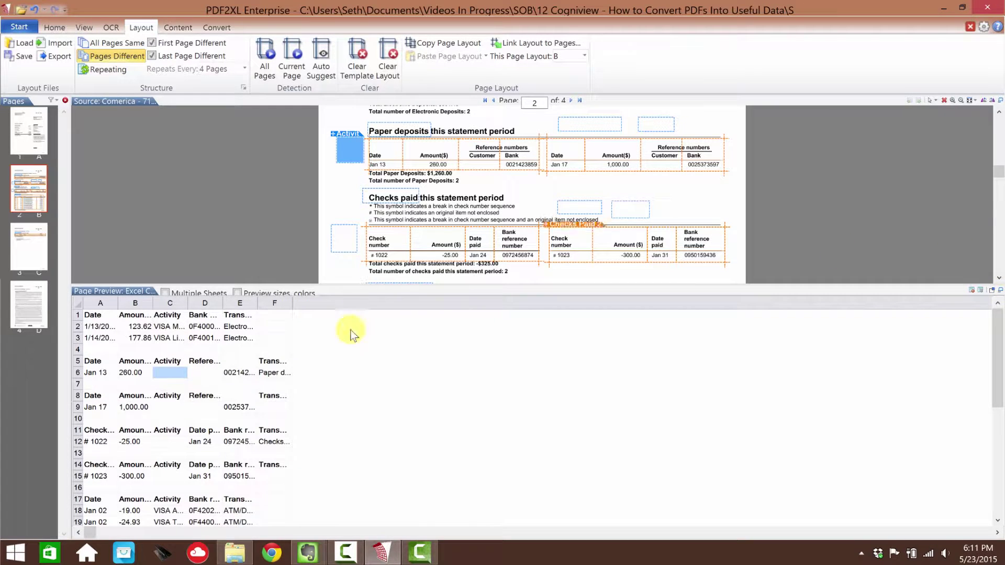
Widen preview columns A through F so the headers and values of the reordered tables can be read in full
drag(292, 304, 377, 308)
drag(257, 303, 359, 302)
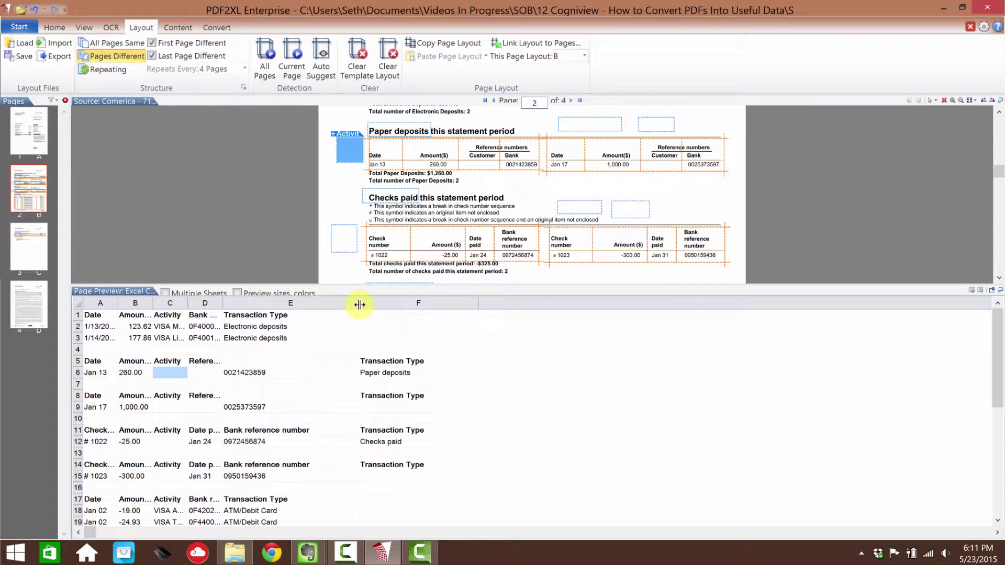
drag(222, 303, 341, 304)
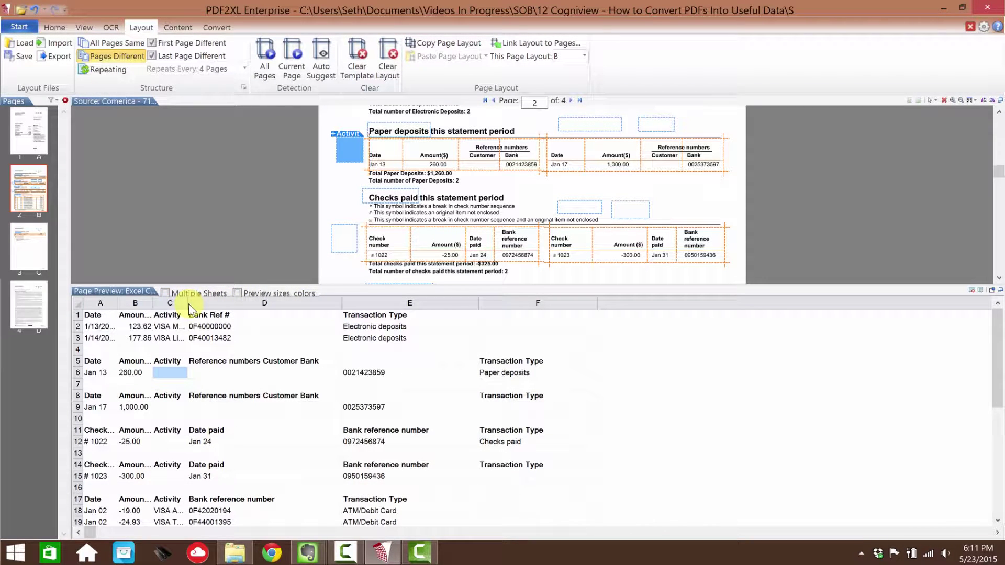
drag(188, 304, 349, 305)
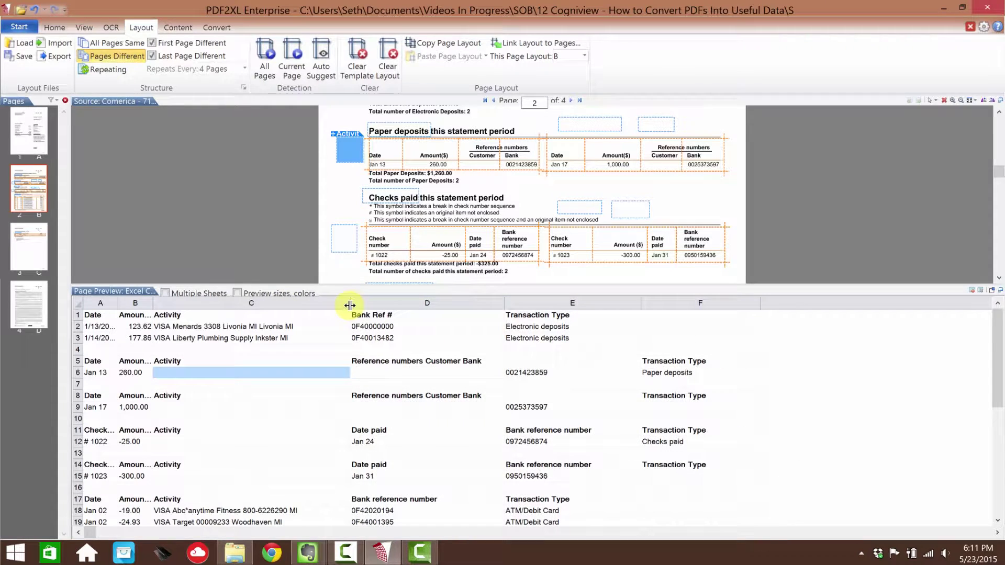
drag(153, 305, 236, 304)
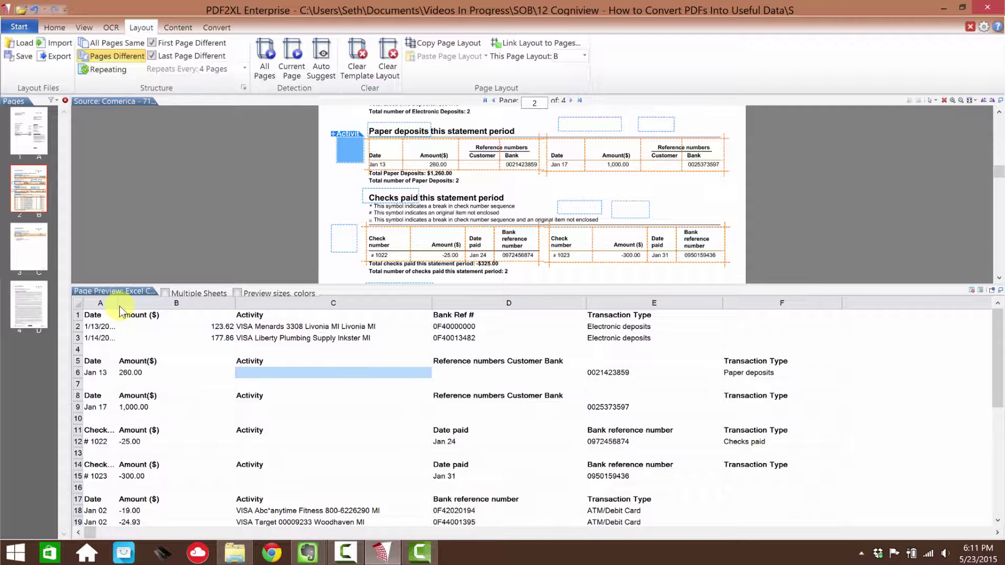
drag(119, 305, 170, 305)
Examine the column alignment of the paper deposit, checks paid and ATM/debit card tables in the output preview
click(353, 407)
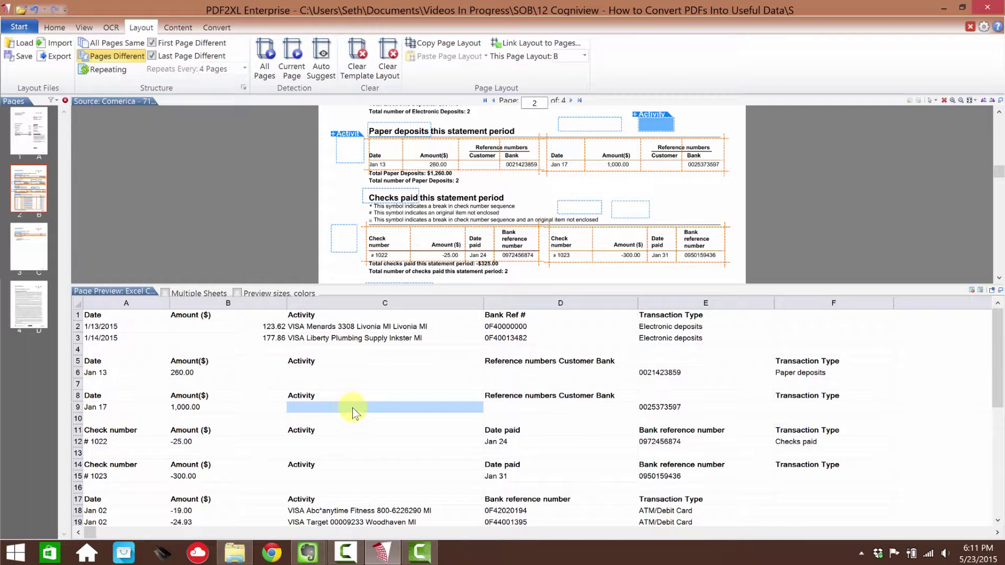
scroll(353, 410, down, 5)
scroll(356, 420, down, 2)
scroll(364, 429, up, 7)
scroll(373, 442, down, 1)
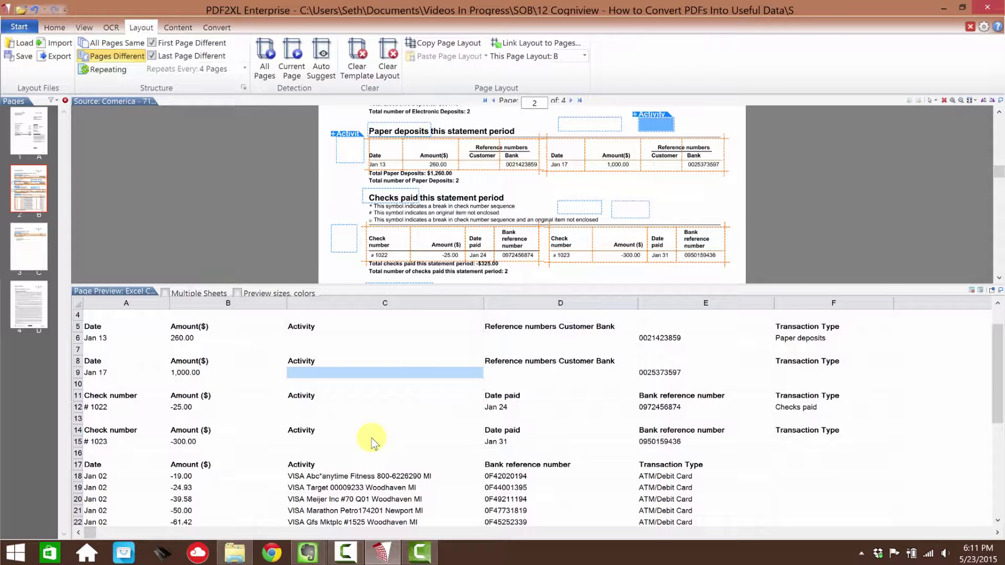
click(104, 408)
click(111, 444)
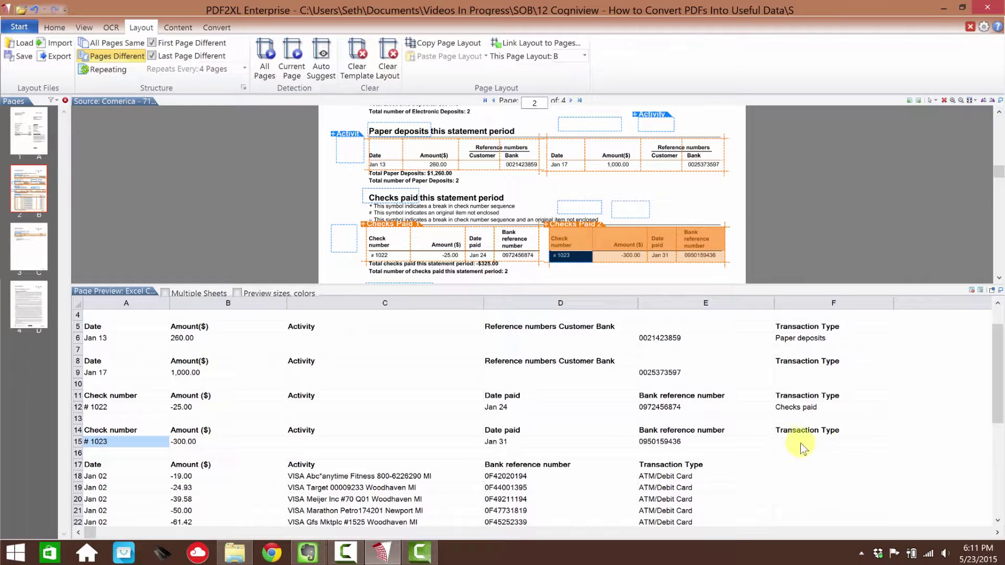
click(840, 442)
scroll(844, 425, up, 1)
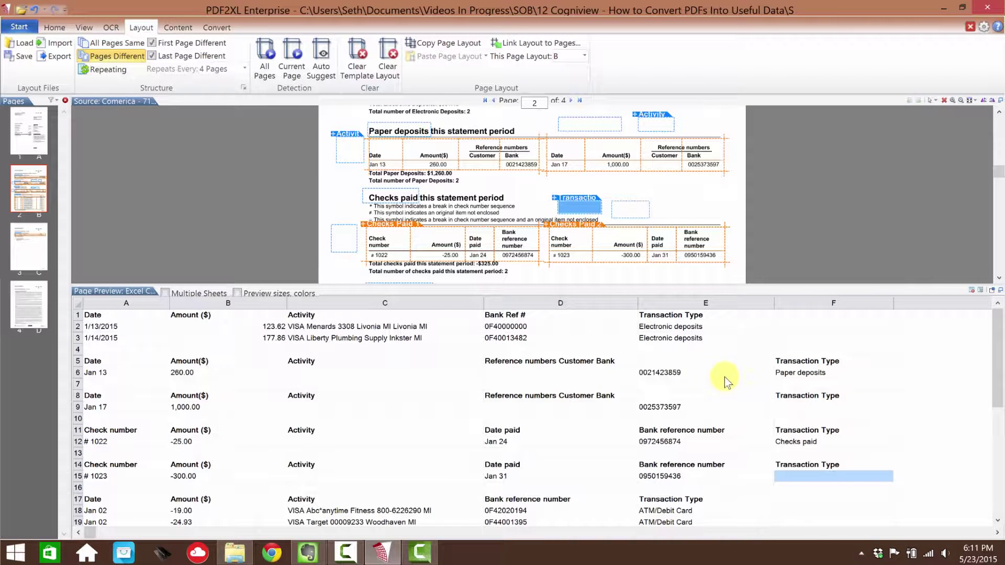
Merge the Customer and Bank reference number columns in the Paper Deposits 1 table
click(701, 373)
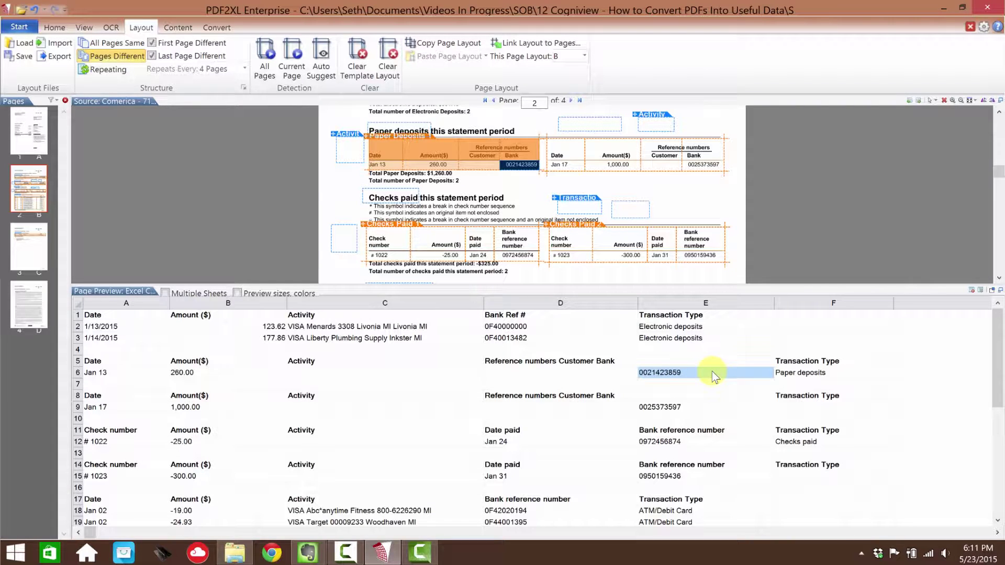
click(574, 375)
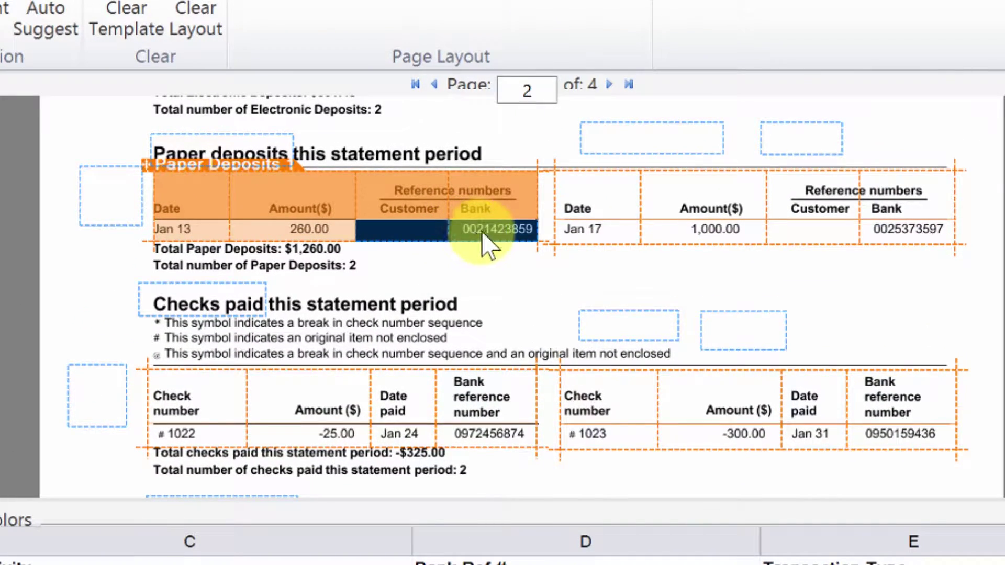
right_click(479, 233)
key(Escape)
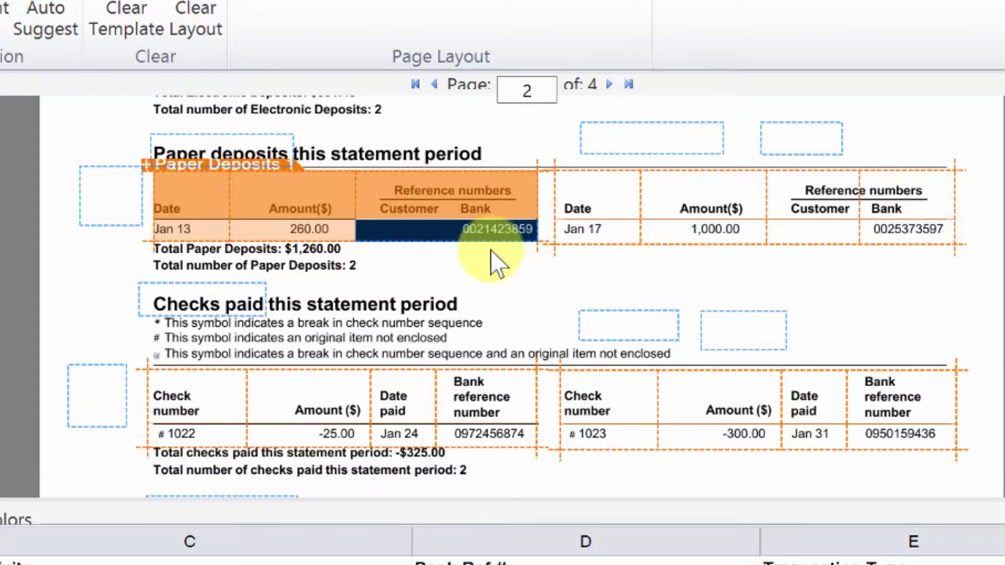
Merge the Customer and Bank reference number columns in the Paper Deposits 2 table
key(Down)
key(shift+Right)
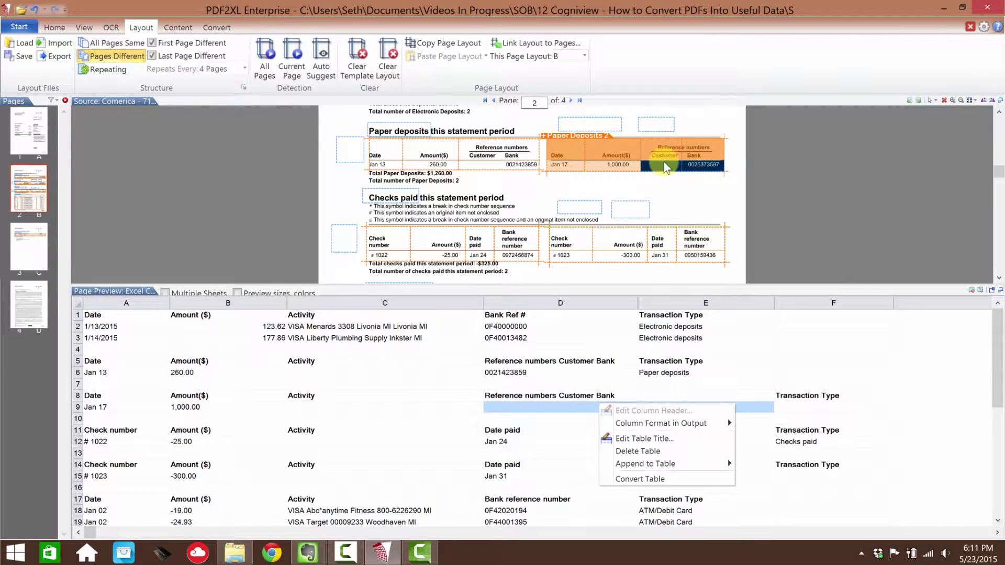
click(666, 166)
drag(665, 166, 689, 165)
right_click(667, 165)
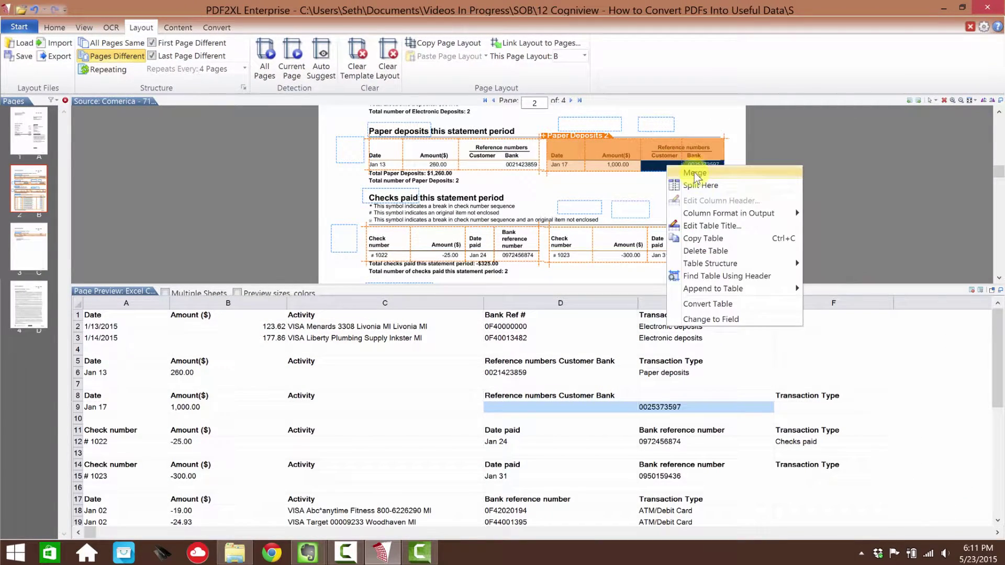
click(695, 174)
click(658, 412)
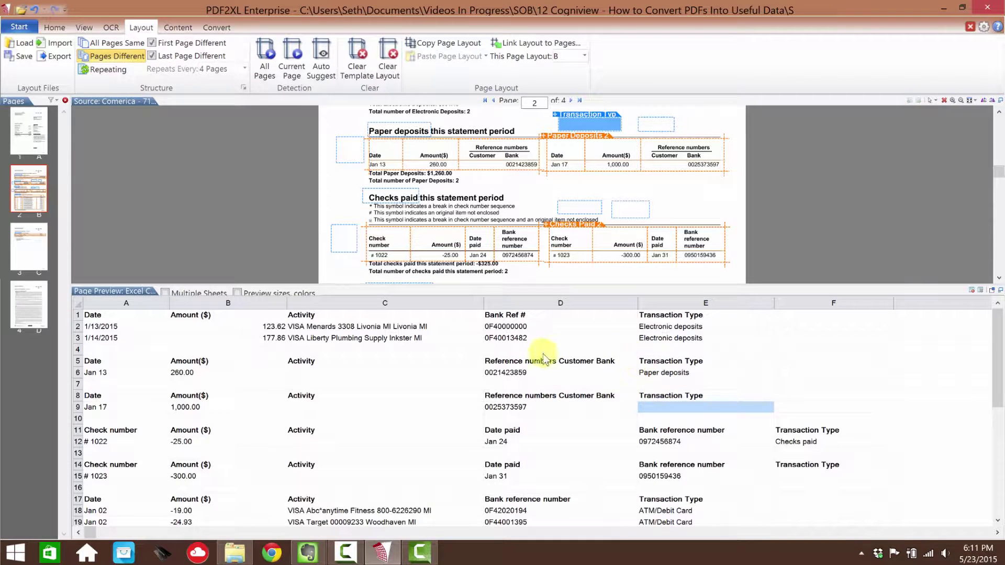
In output management mode, move Date paid to column A and Check number to column F for Checks Paid 1
click(520, 429)
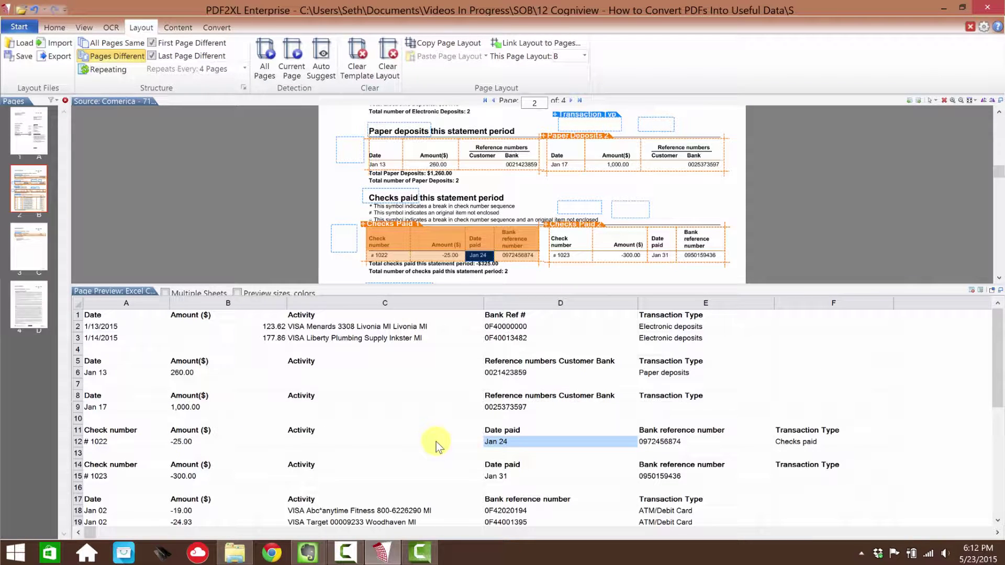
click(980, 289)
click(406, 305)
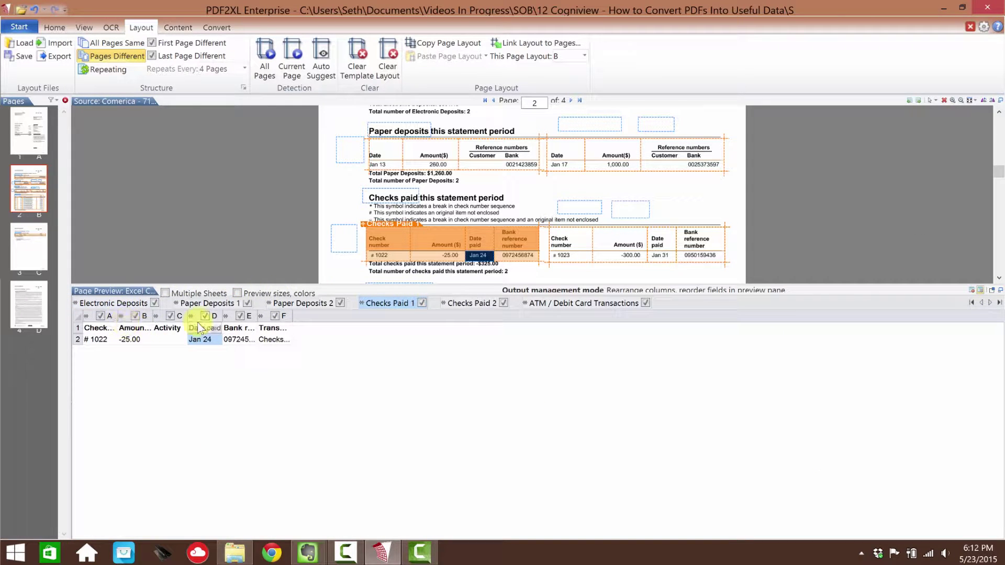
drag(108, 321, 306, 306)
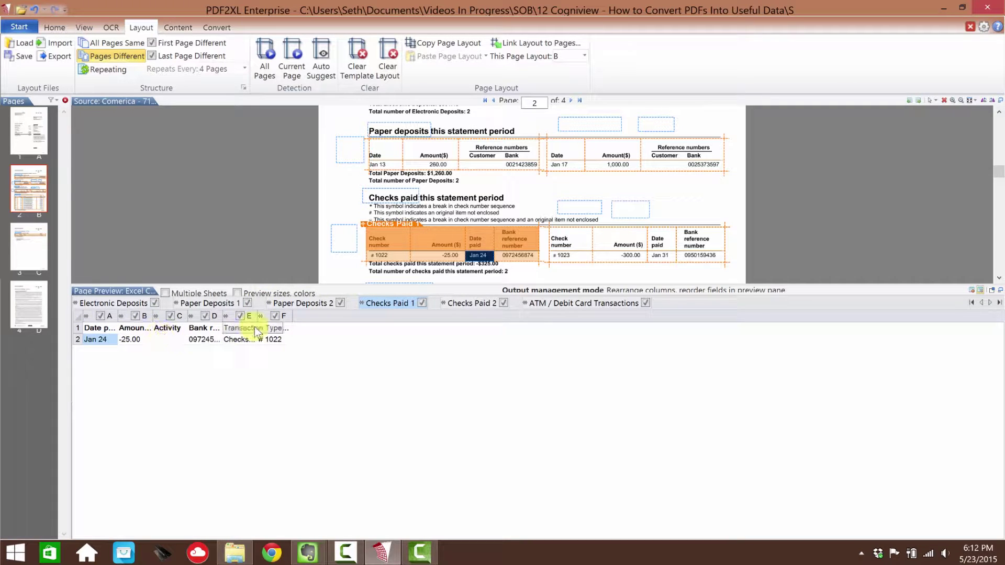
Reorder Checks Paid 2 with Date paid in column A and Check number in column F, and leave output management mode
click(482, 303)
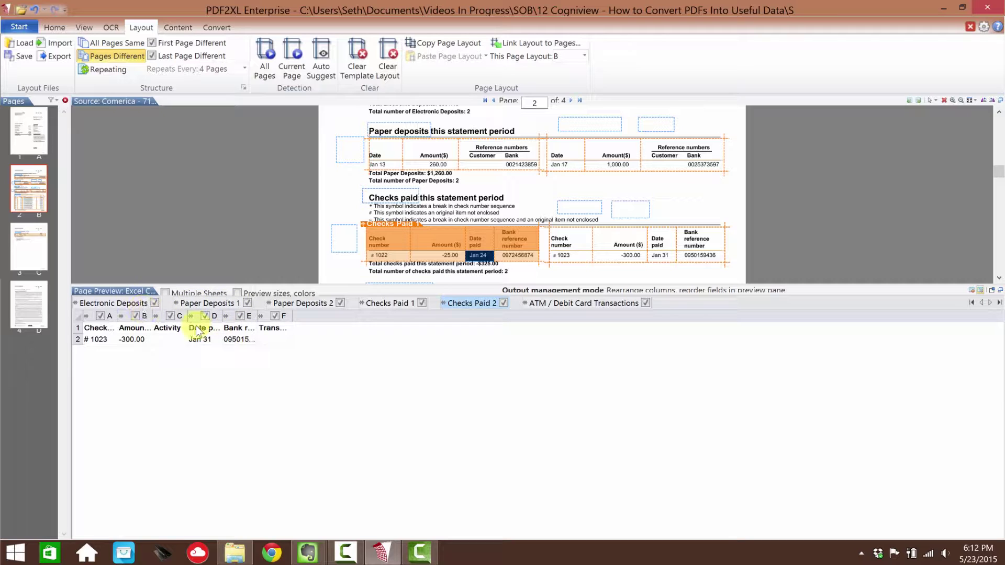
mouse_move(192, 318)
mouse_down()
mouse_move(105, 317)
mouse_move(294, 319)
mouse_up()
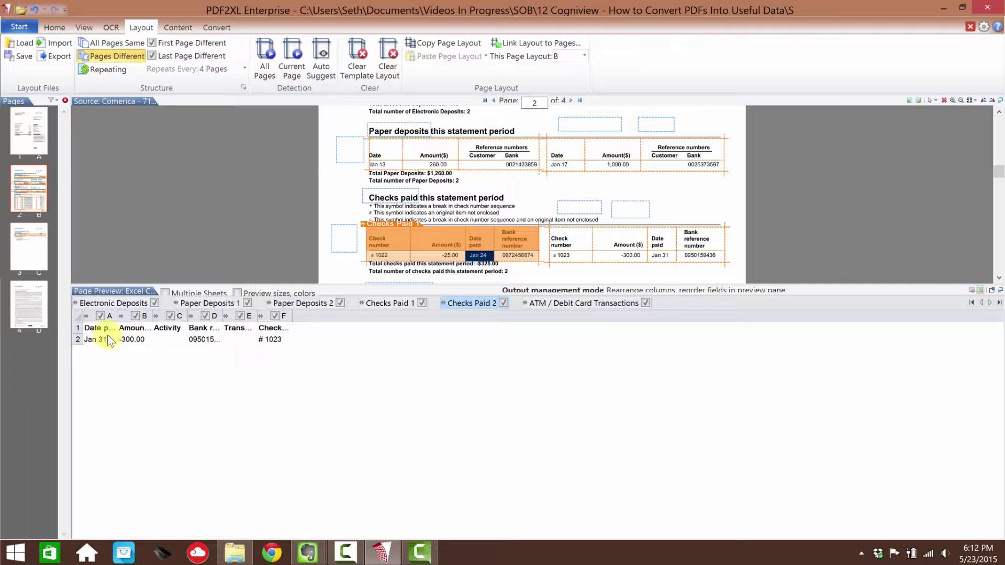
click(971, 290)
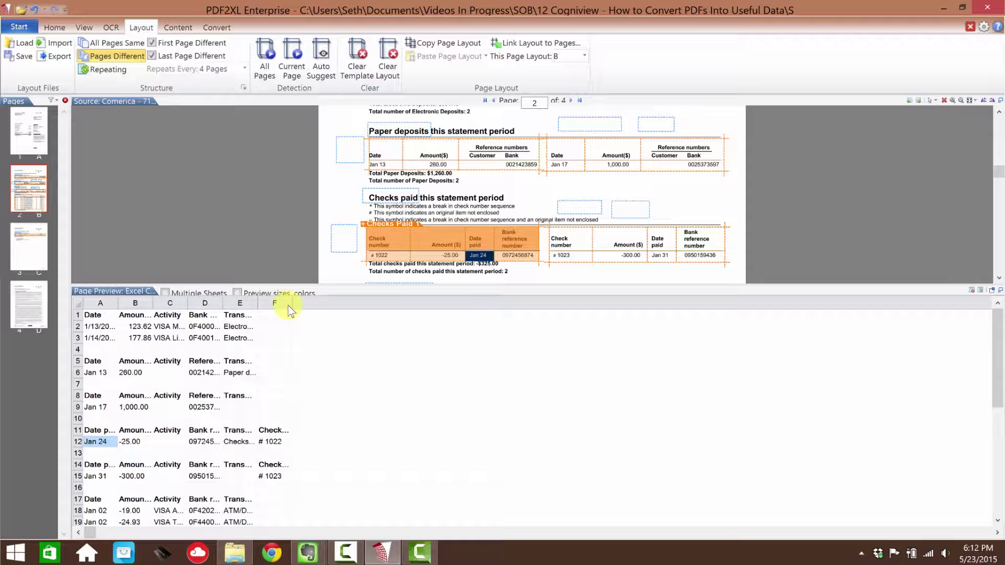
Widen preview columns A through F and examine how the deposit, checks paid and ATM/debit card columns line up
drag(292, 304, 366, 308)
drag(119, 307, 668, 317)
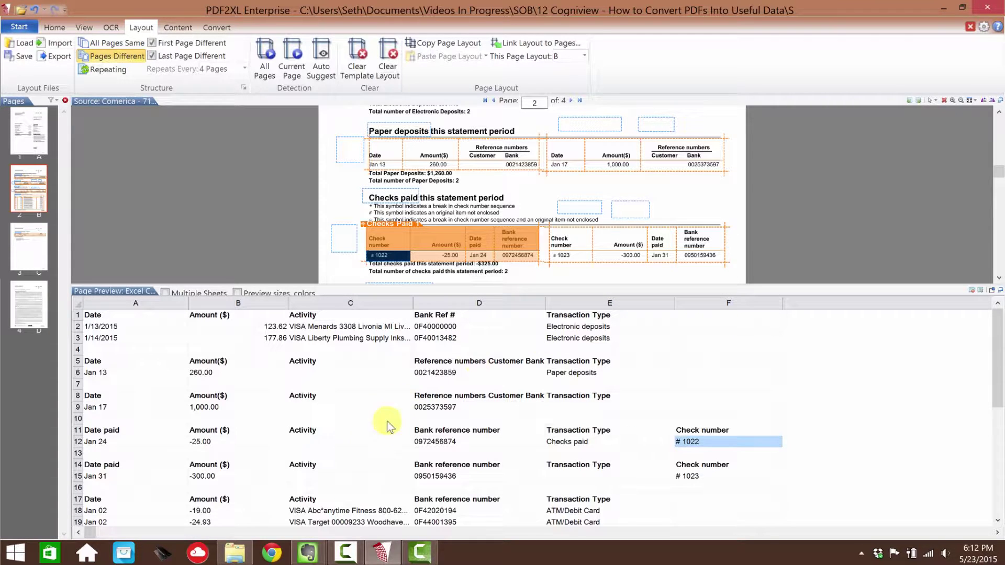
click(353, 439)
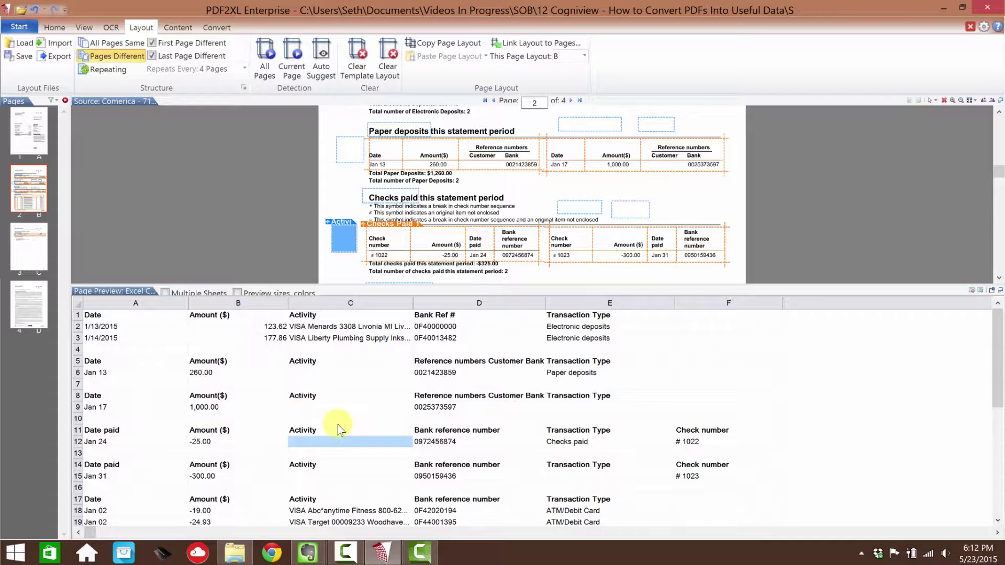
scroll(337, 438, down, 7)
scroll(356, 455, up, 7)
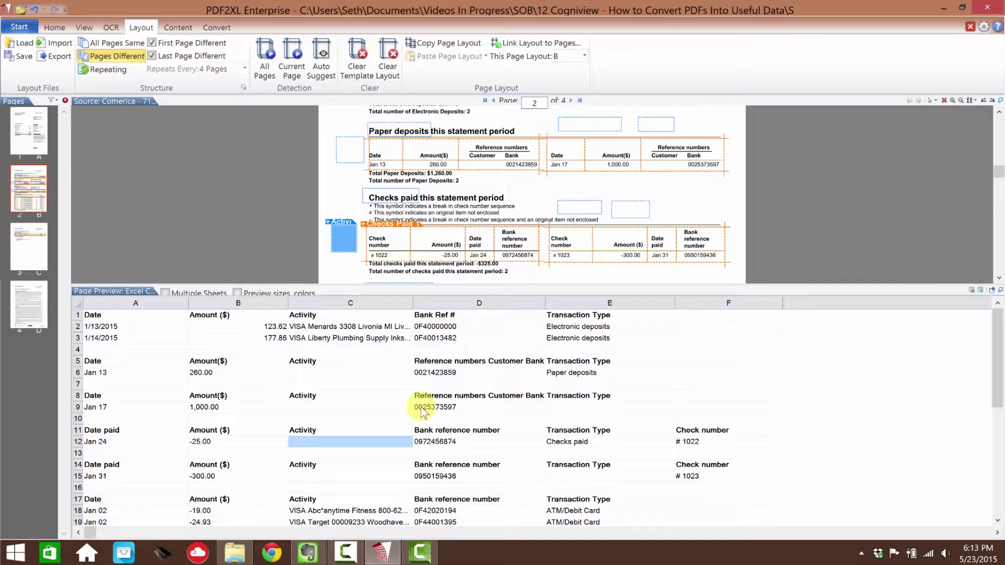
click(694, 442)
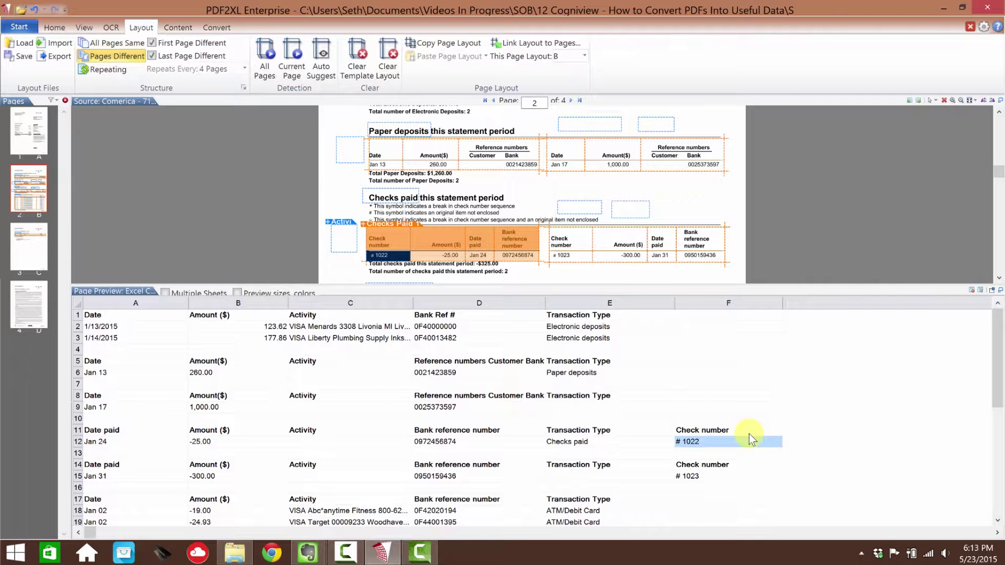
scroll(749, 435, down, 4)
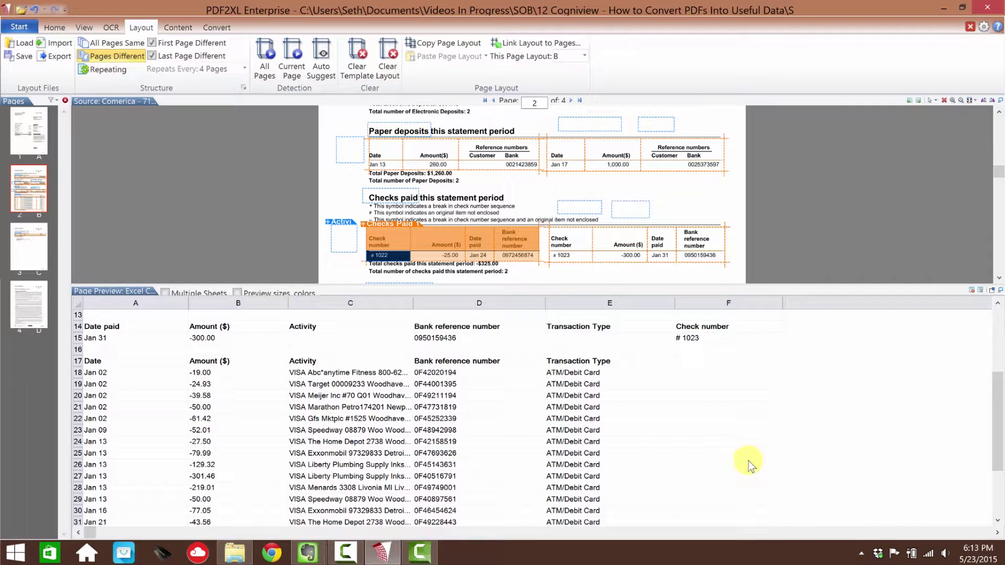
scroll(747, 463, down, 3)
scroll(746, 463, up, 7)
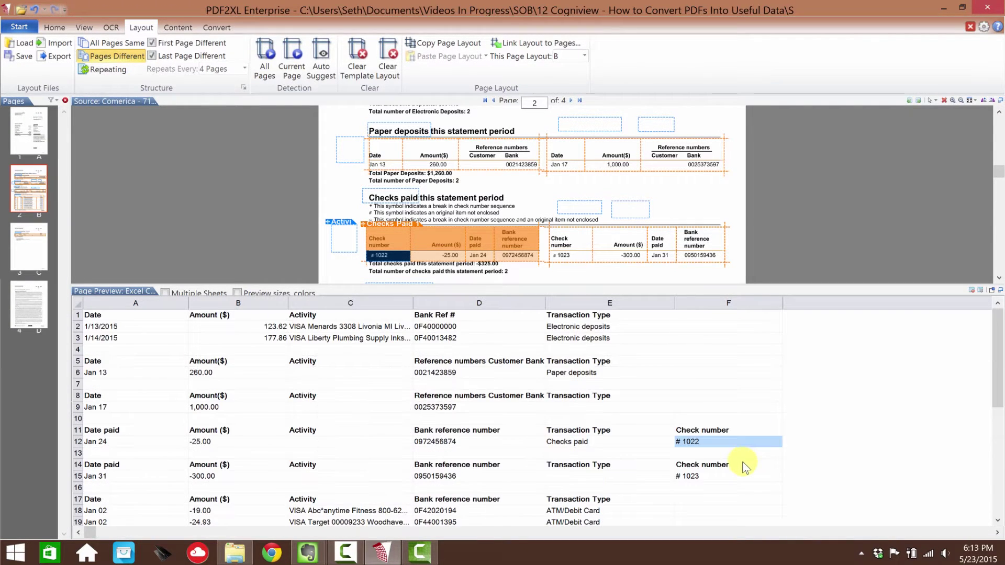
click(705, 320)
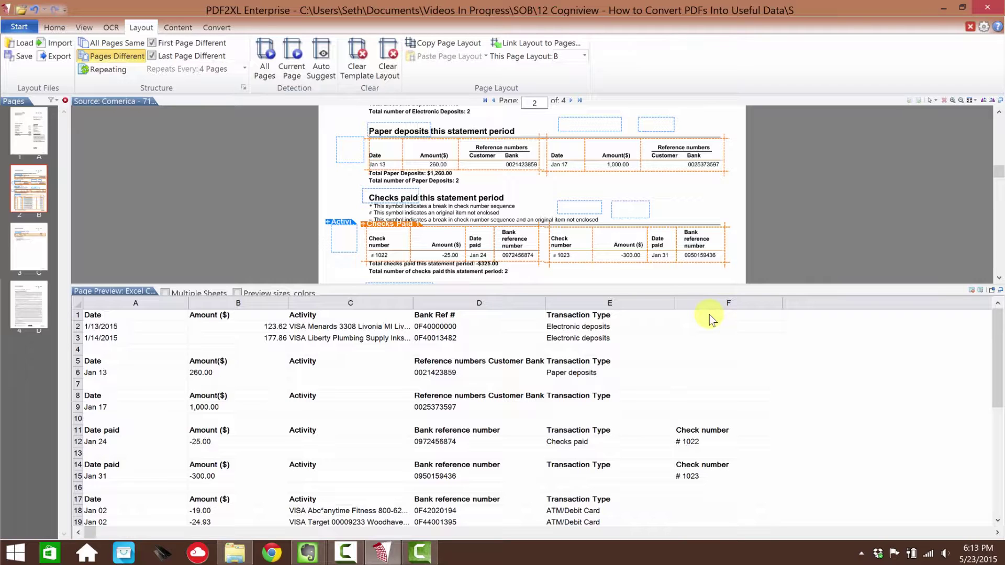
click(695, 441)
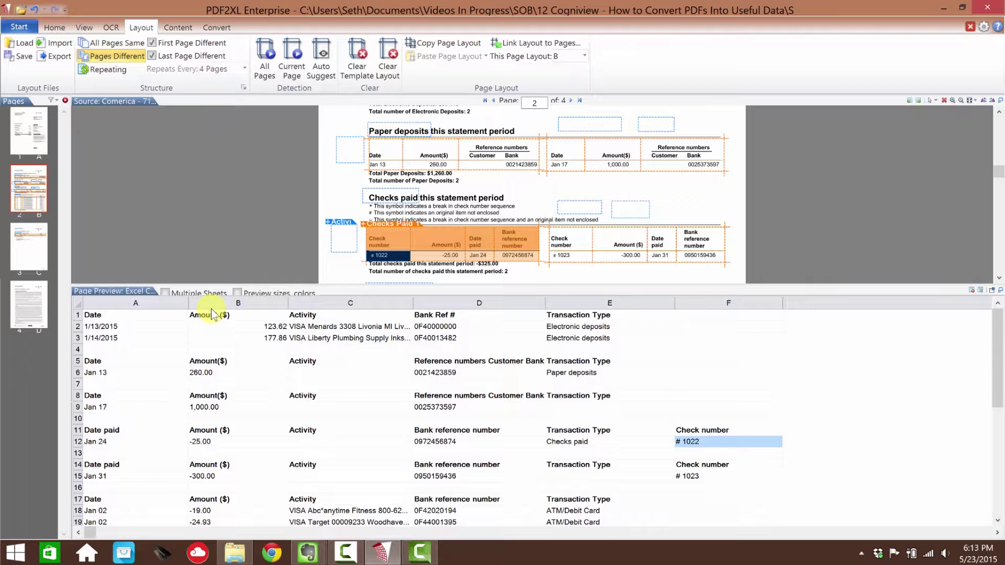
Save all page layouts for this document, replacing the existing layout of the same name
click(24, 57)
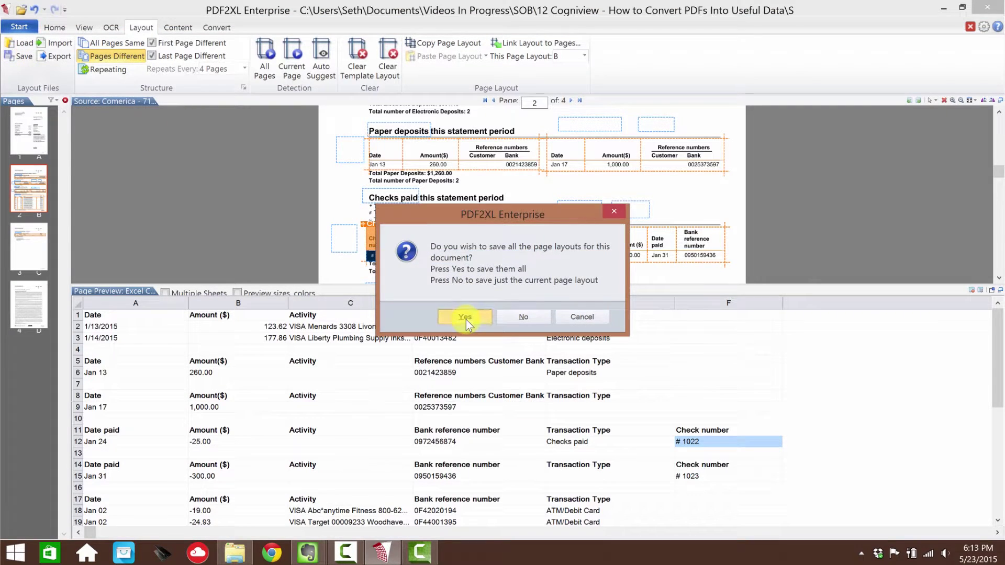
click(466, 318)
click(578, 344)
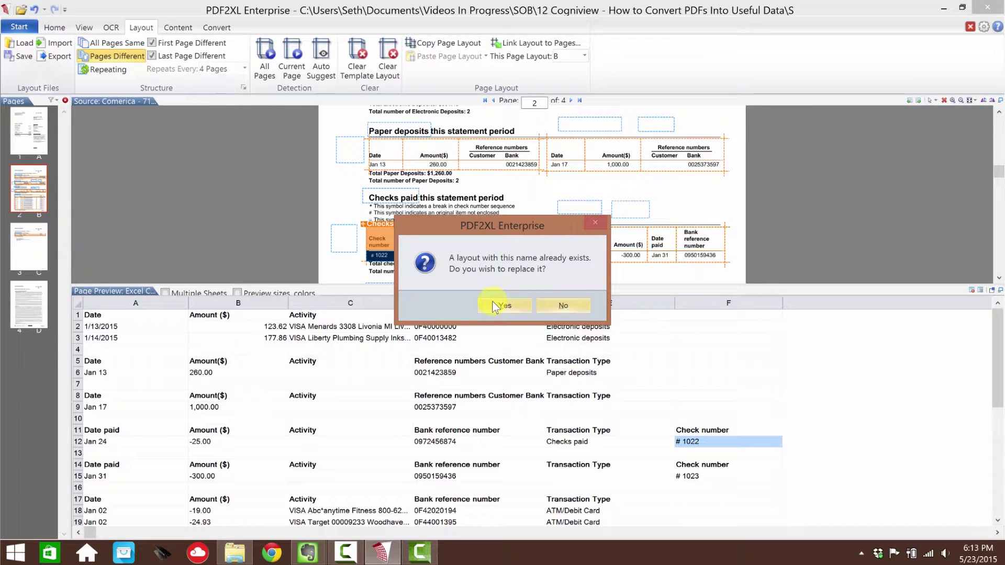
click(495, 306)
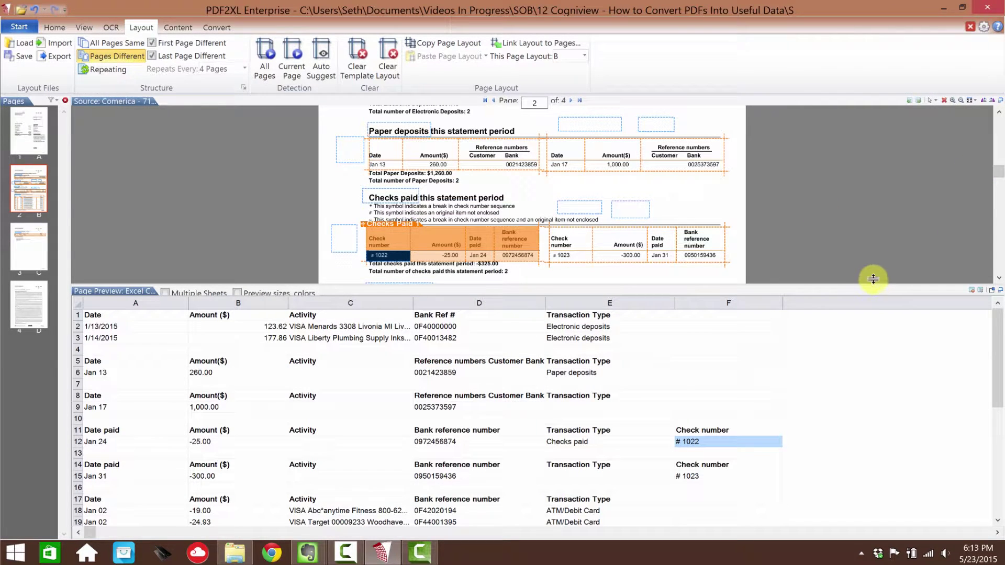
Enlarge the source view and review the tables and fields laid out across the statement pages
drag(870, 280, 890, 419)
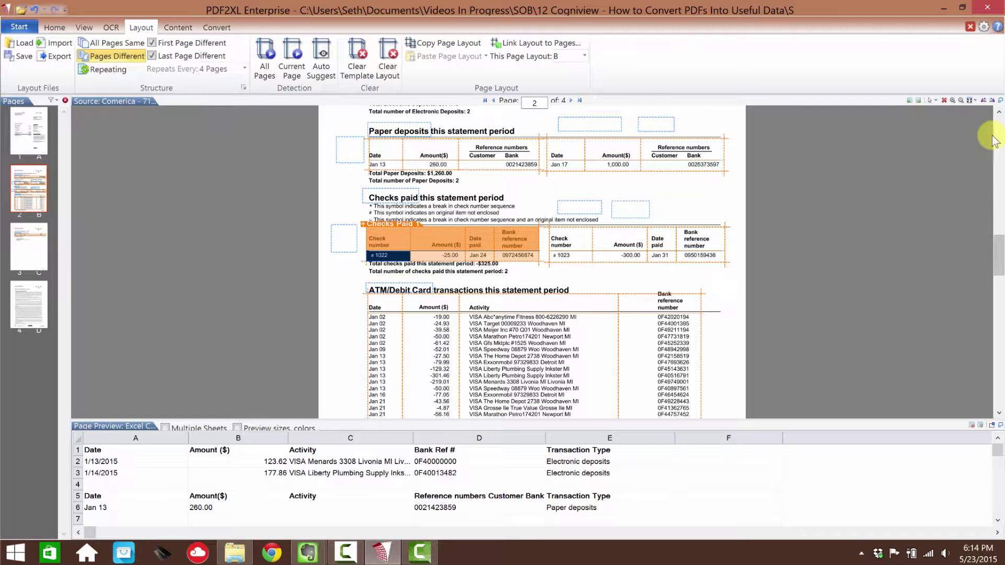
click(999, 112)
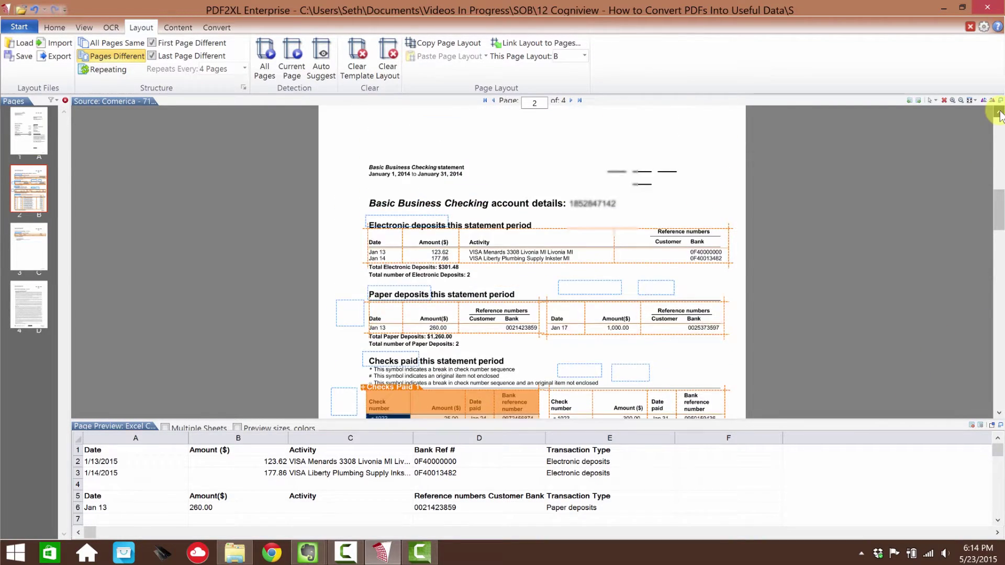
click(1000, 112)
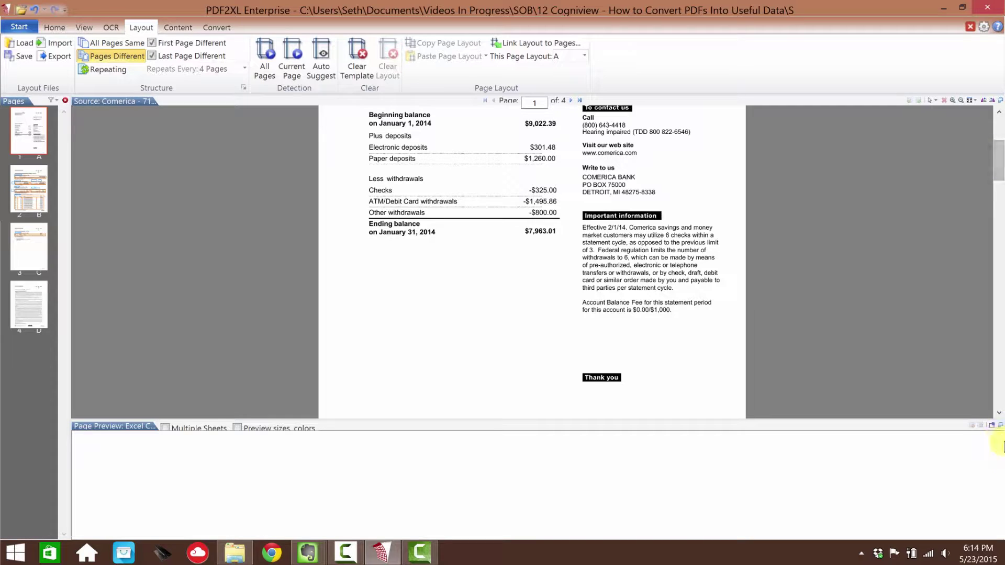
click(999, 413)
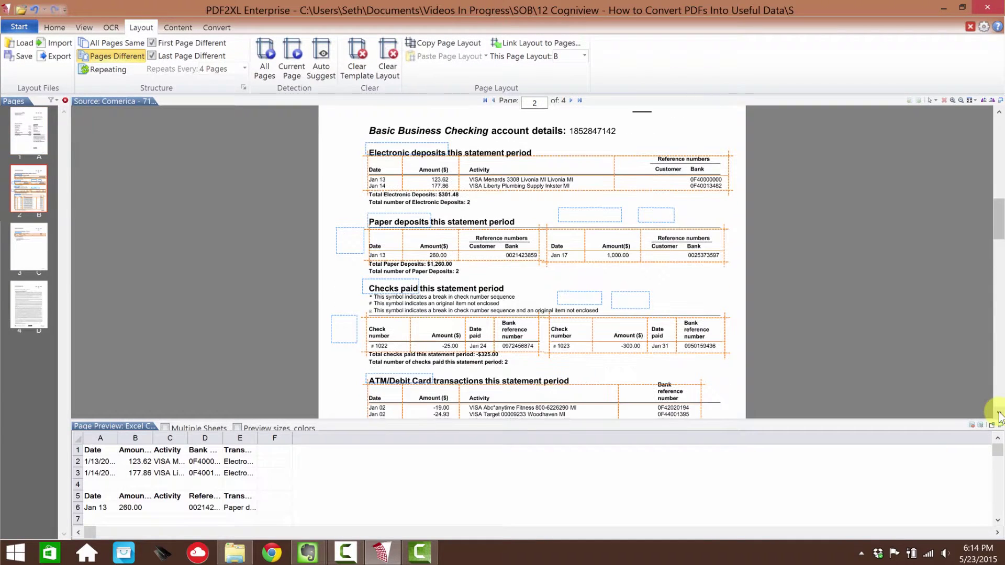
click(999, 413)
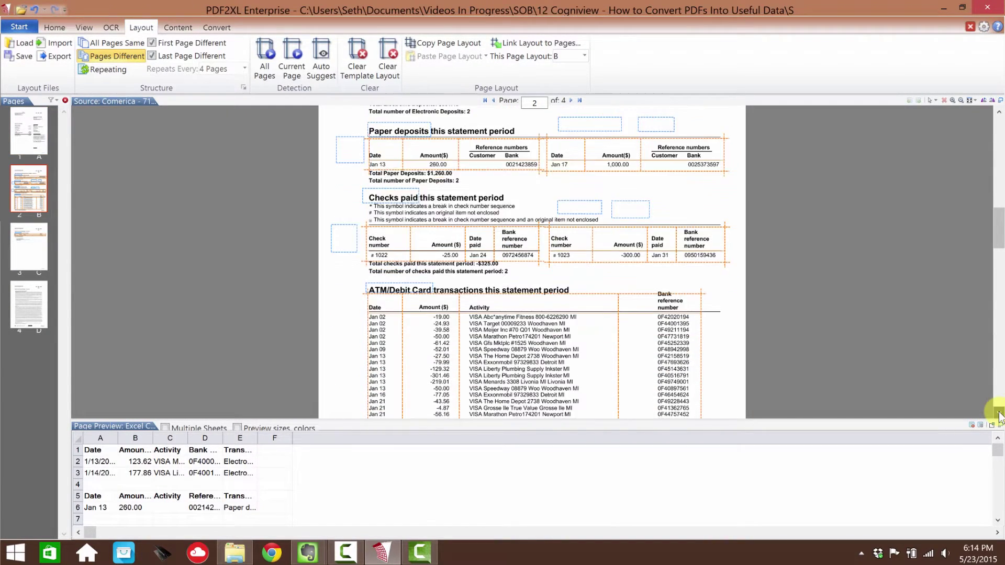
click(999, 413)
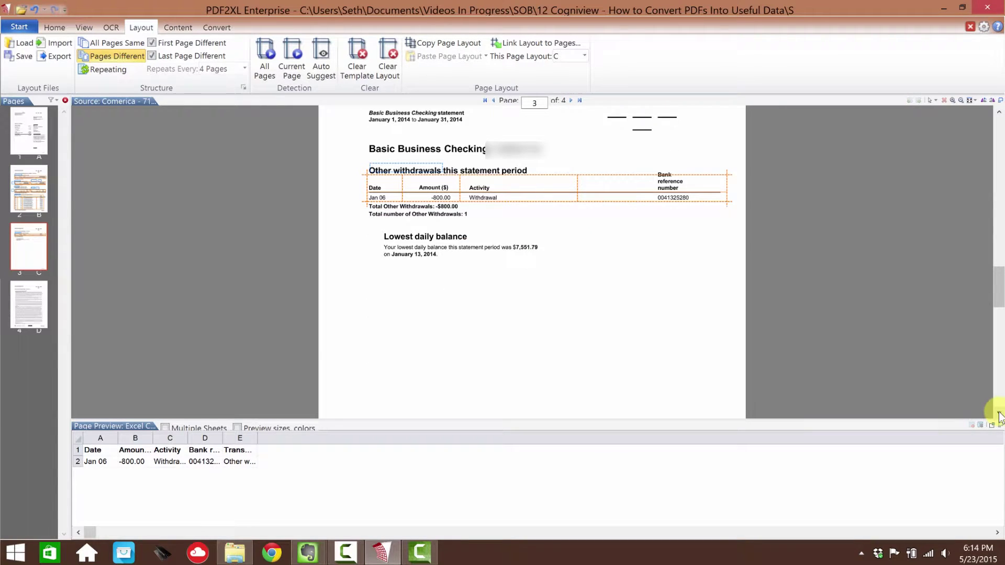
click(999, 413)
click(999, 128)
scroll(727, 278, up, 3)
scroll(730, 283, up, 9)
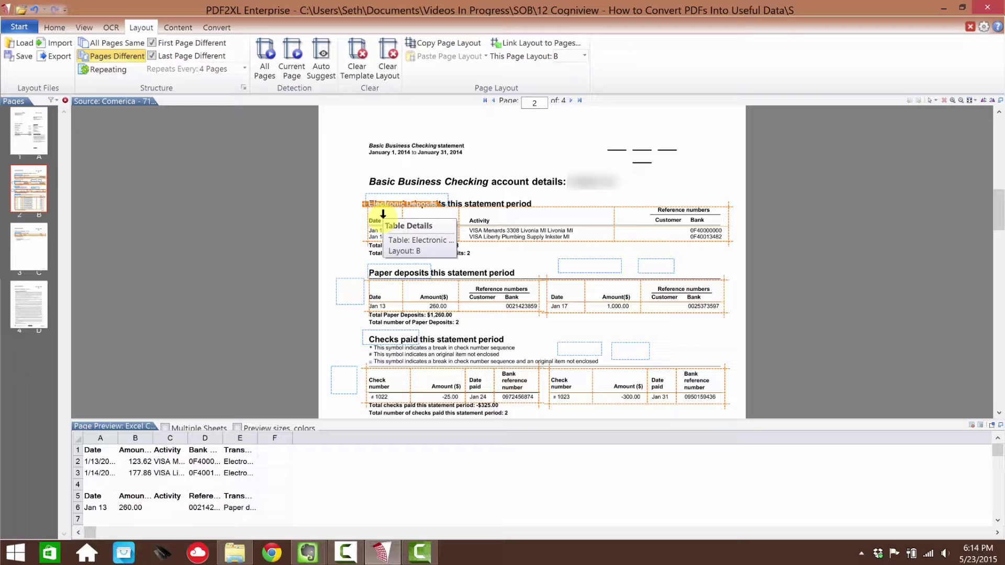
Set the output format of the Electronic Deposits table to Date for the Date column and Number for the Amount column
click(383, 215)
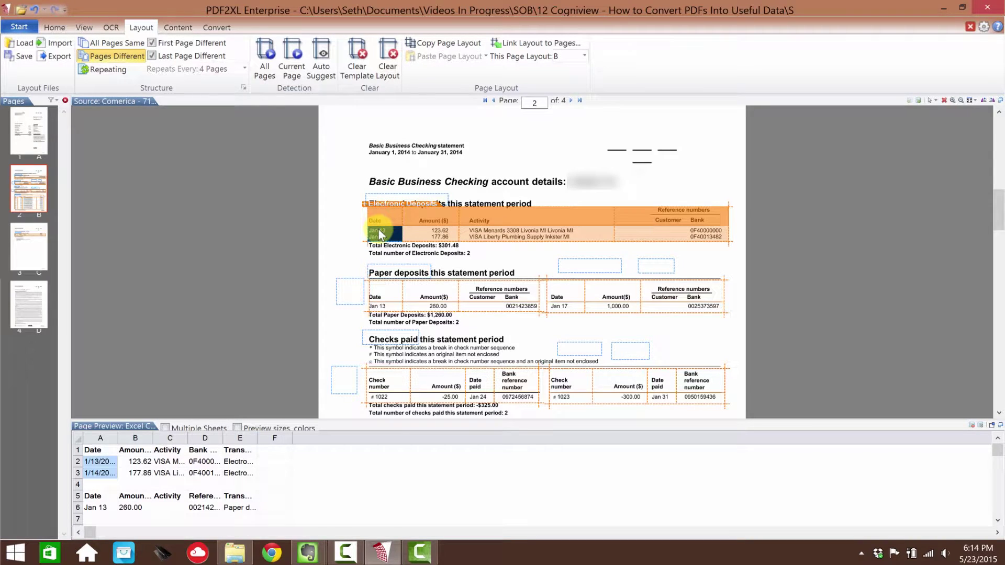
right_click(382, 234)
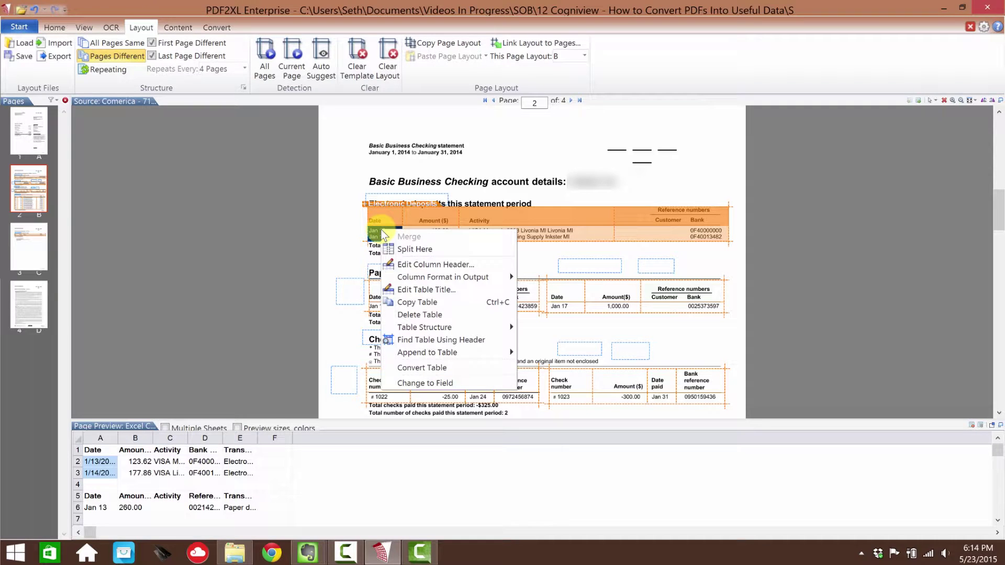
mouse_move(475, 283)
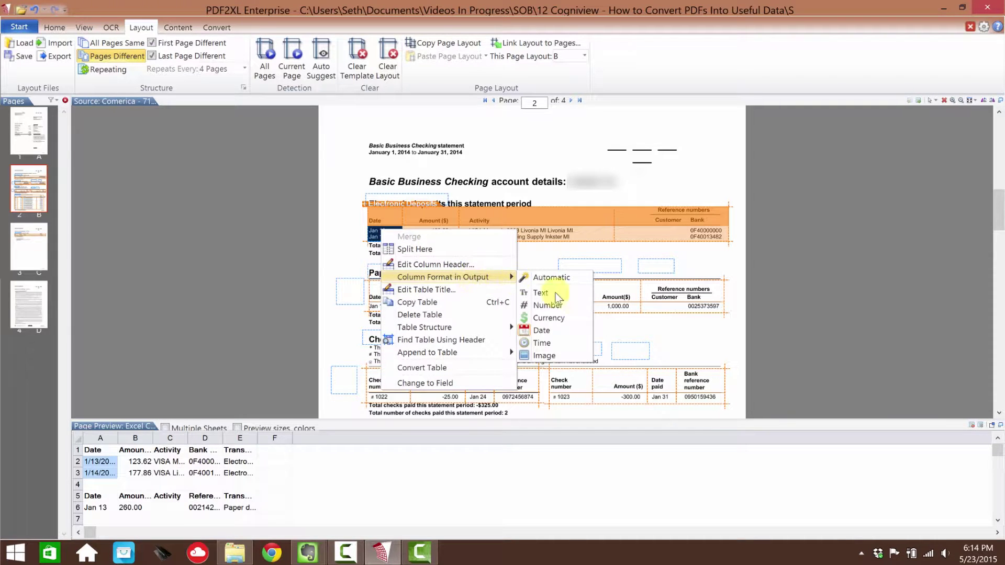
click(542, 331)
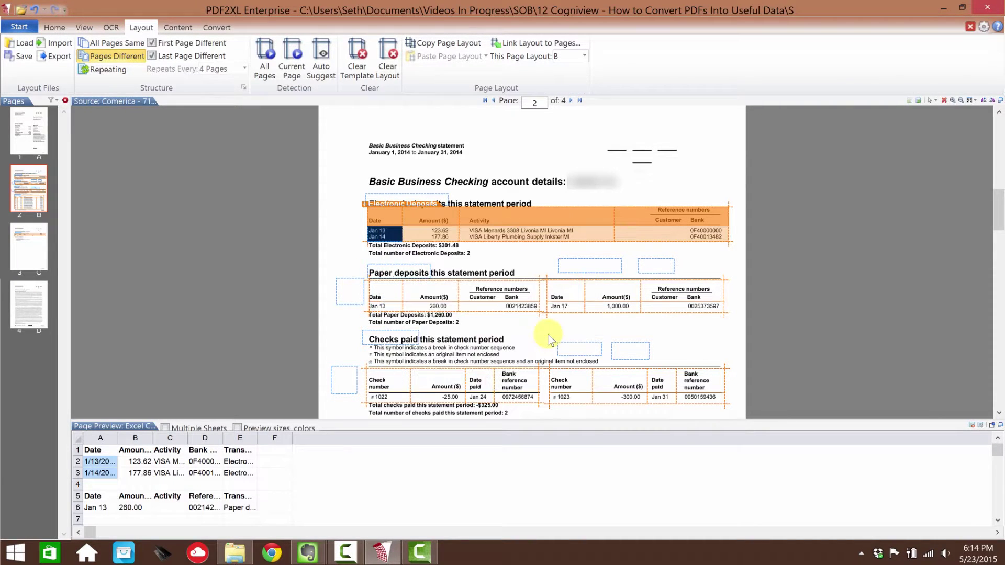
click(439, 237)
right_click(439, 237)
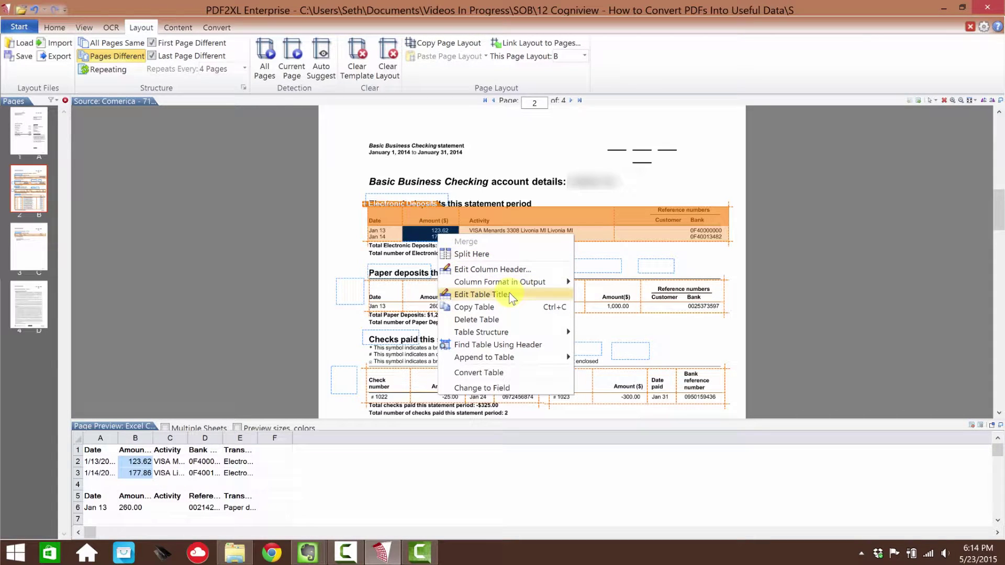
mouse_move(518, 281)
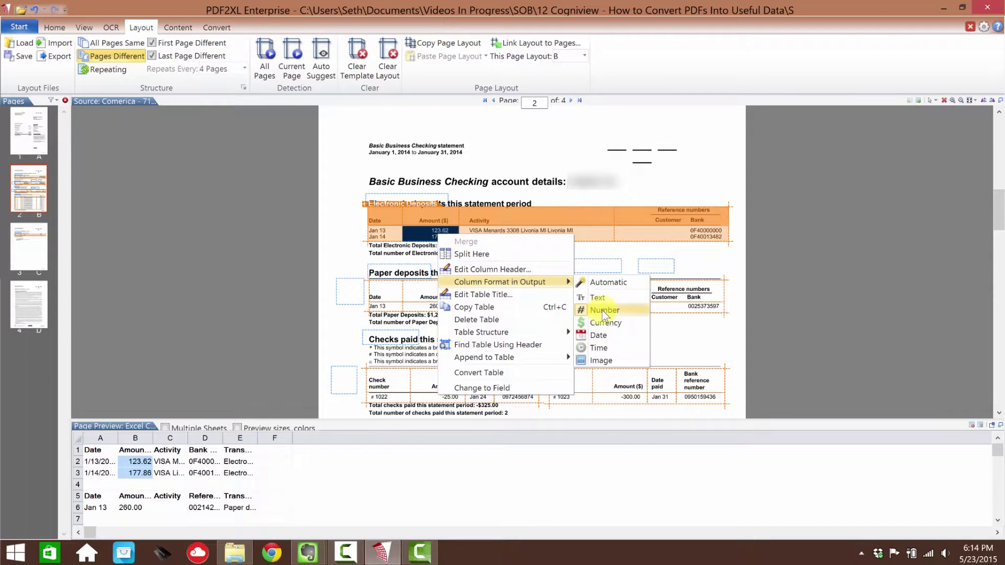
click(603, 312)
click(514, 241)
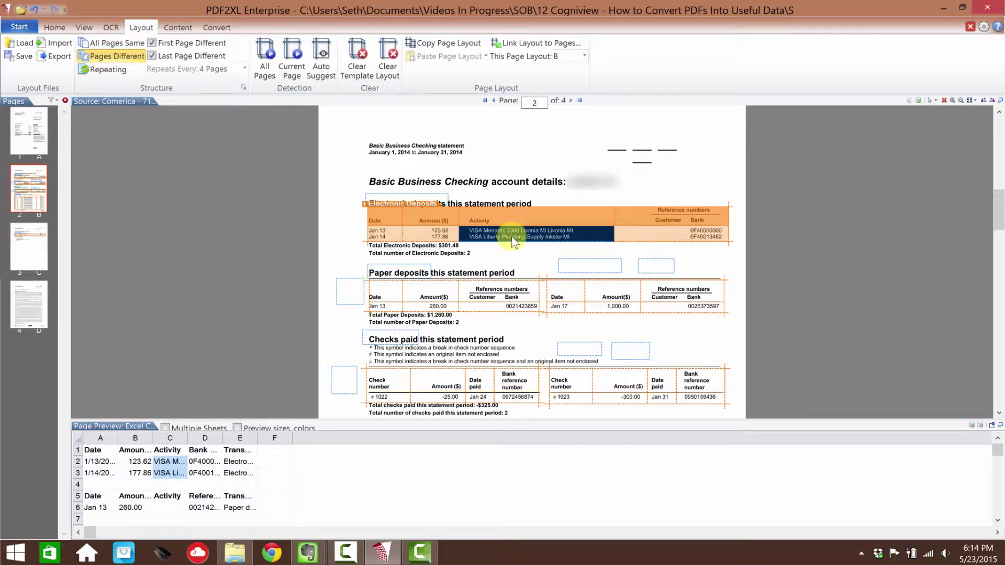
Check the output format assigned to the Amount column of the Electronic Deposits table
click(383, 291)
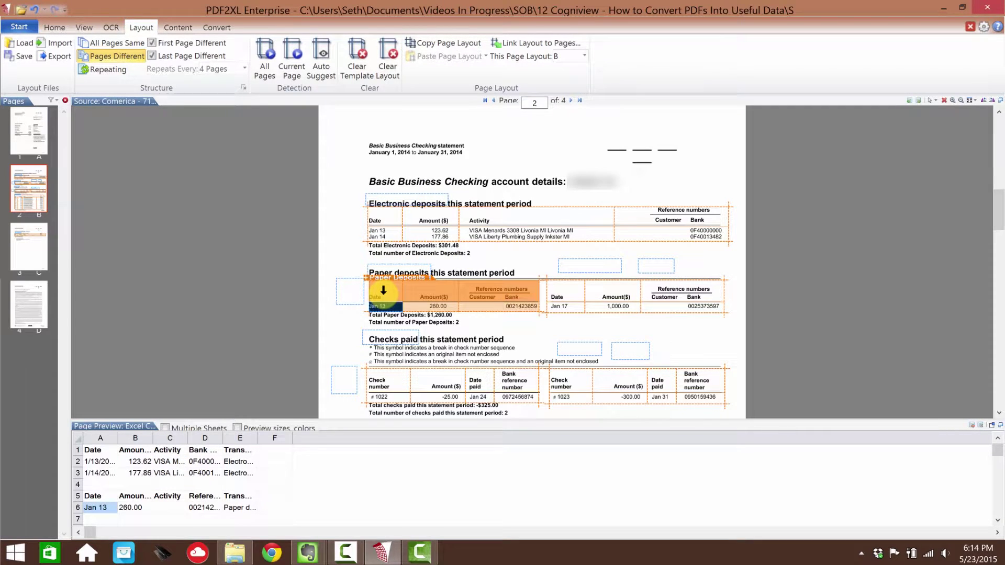
click(429, 230)
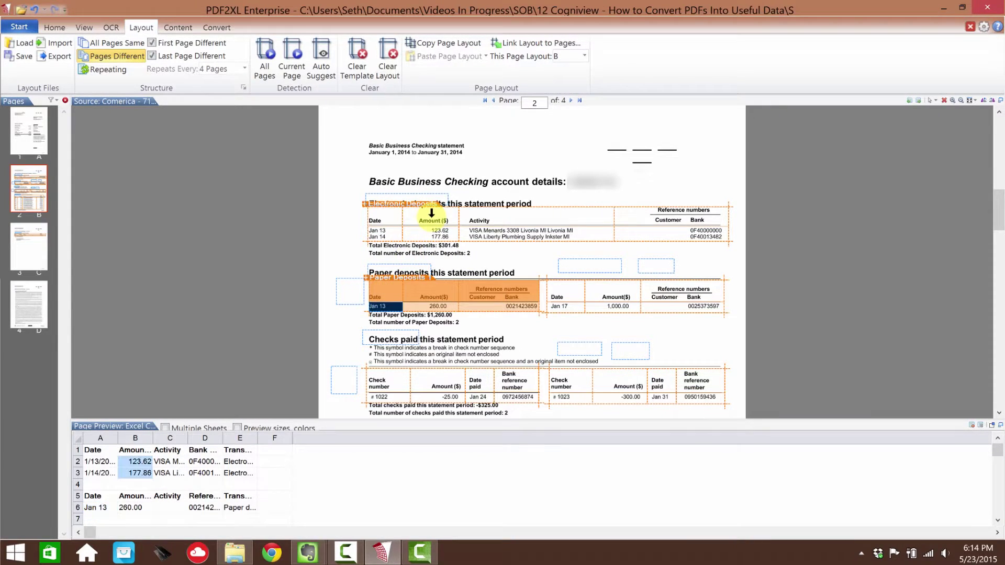
right_click(438, 241)
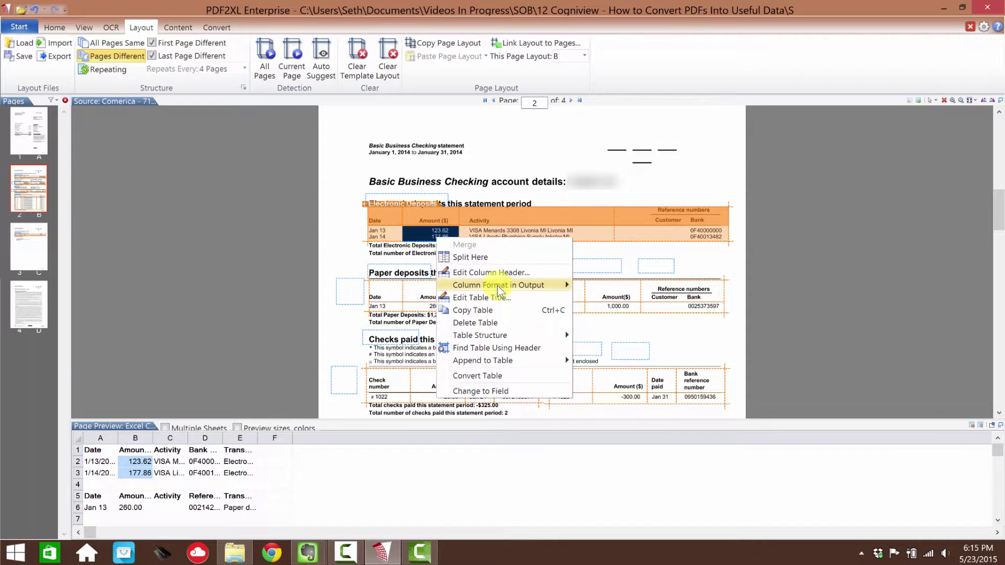
mouse_move(497, 286)
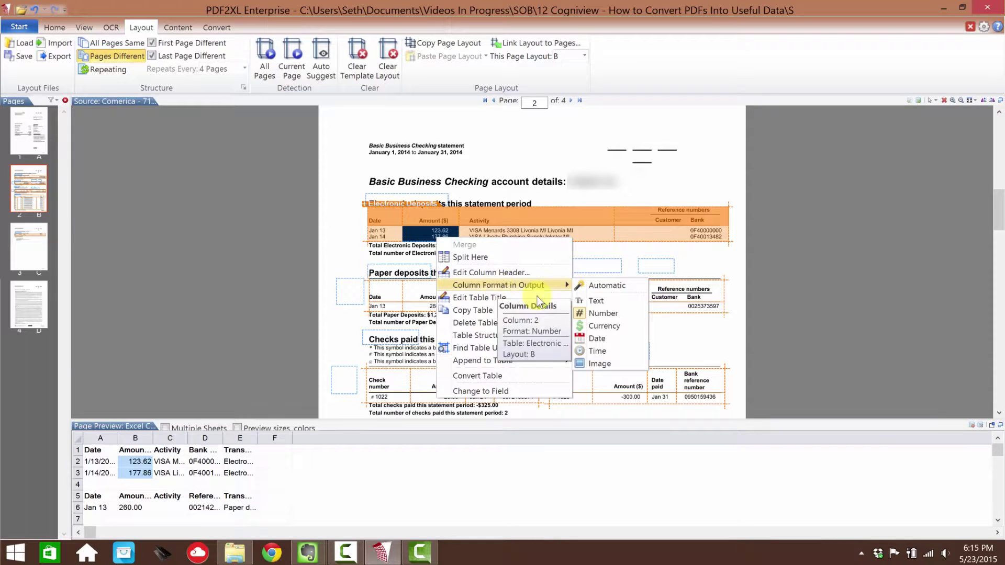
click(425, 236)
right_click(425, 236)
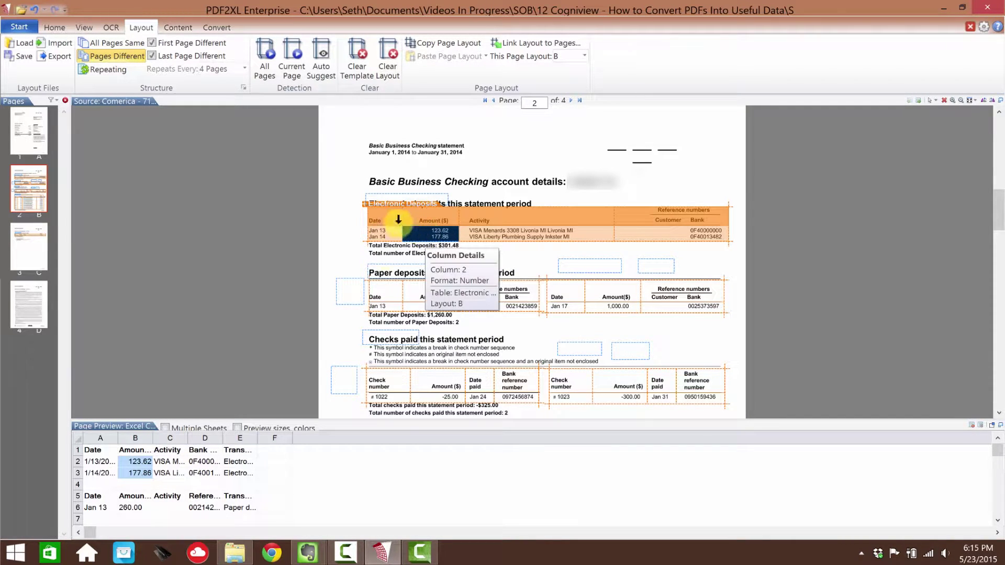
Set the output format of the Paper Deposits 1 table to Date for the Date column and Number for the Amount column
click(385, 287)
right_click(384, 287)
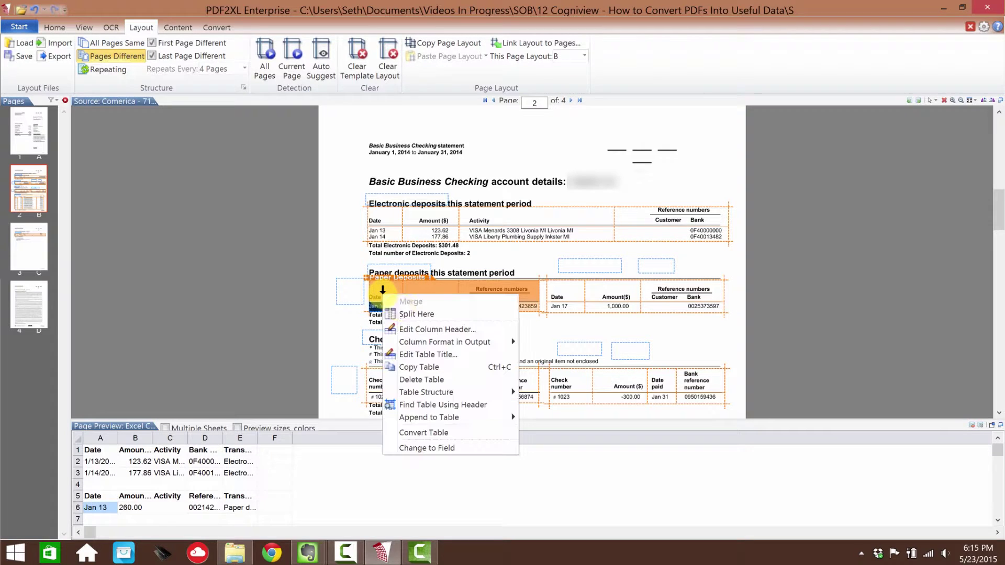
mouse_move(471, 342)
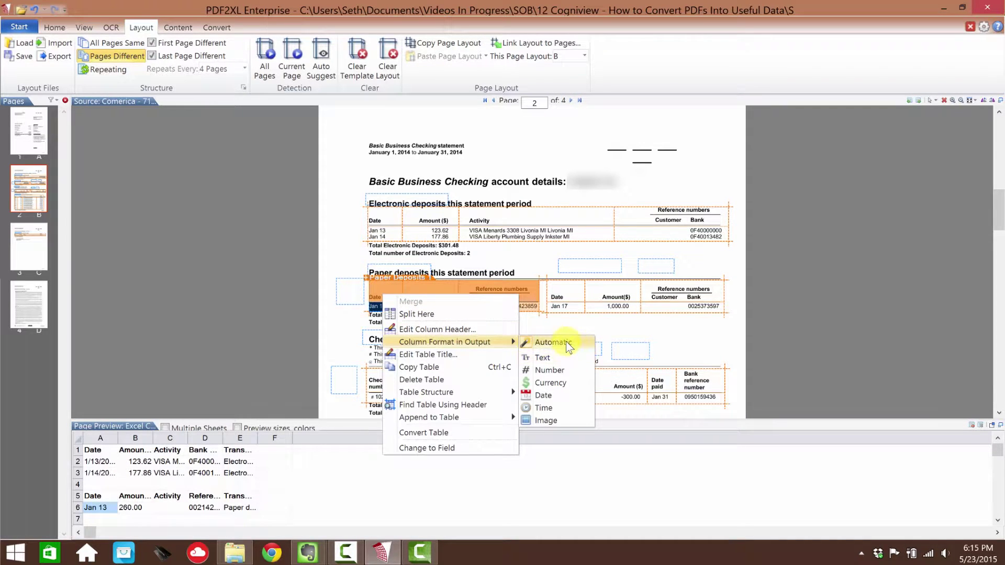
click(543, 395)
click(431, 290)
right_click(431, 294)
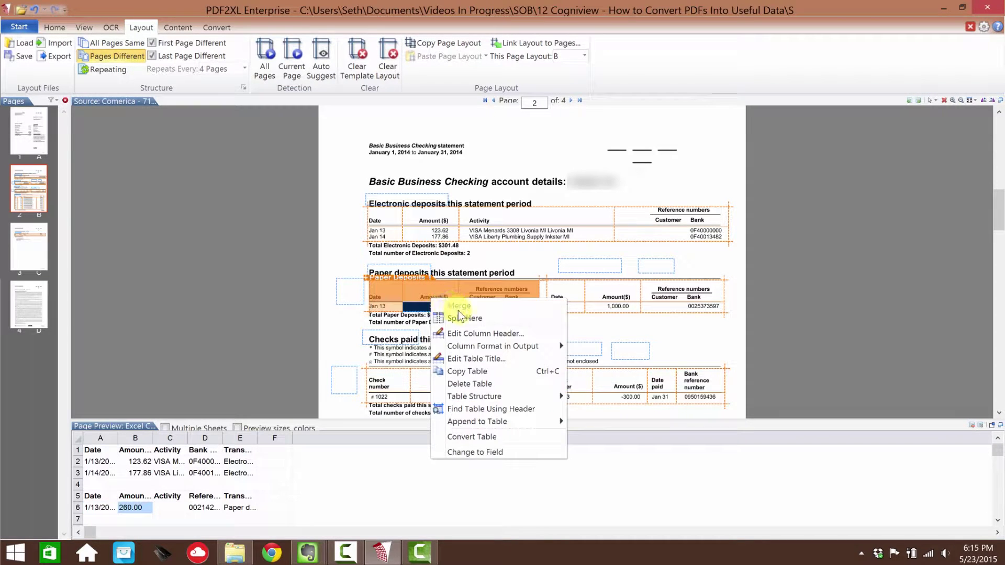
mouse_move(501, 347)
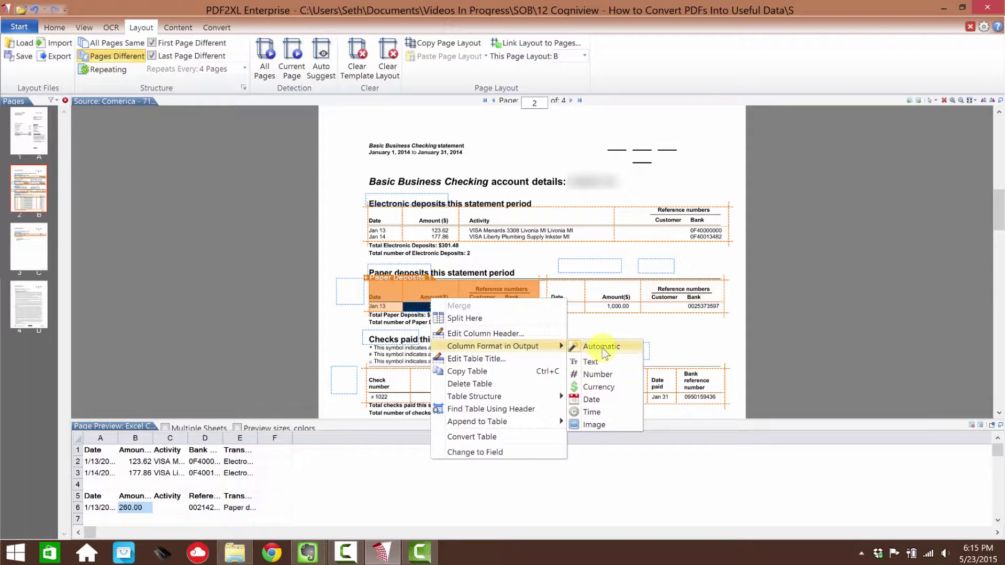
click(595, 386)
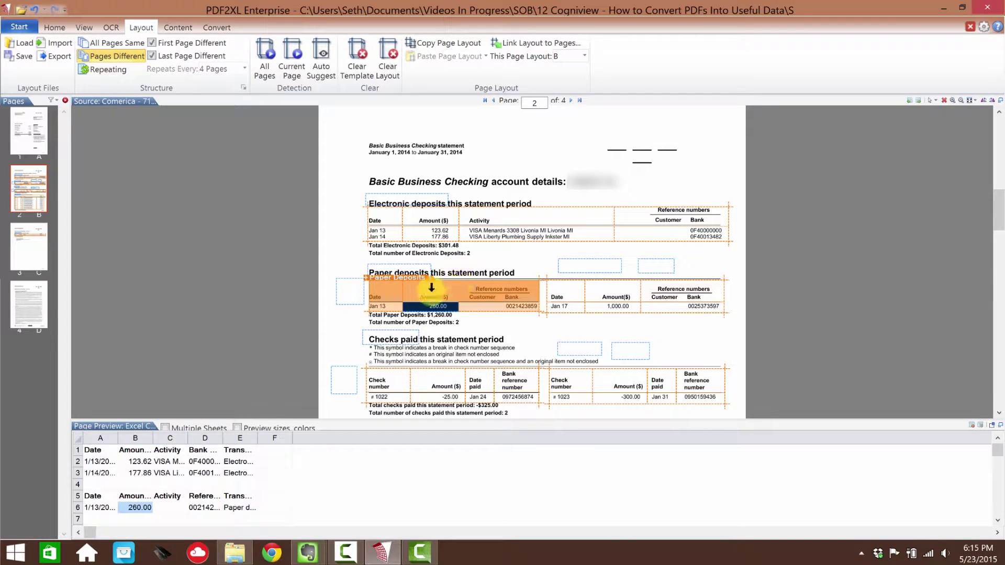
Enlarge the Excel preview and widen columns A through F so that their contents can be read
click(704, 327)
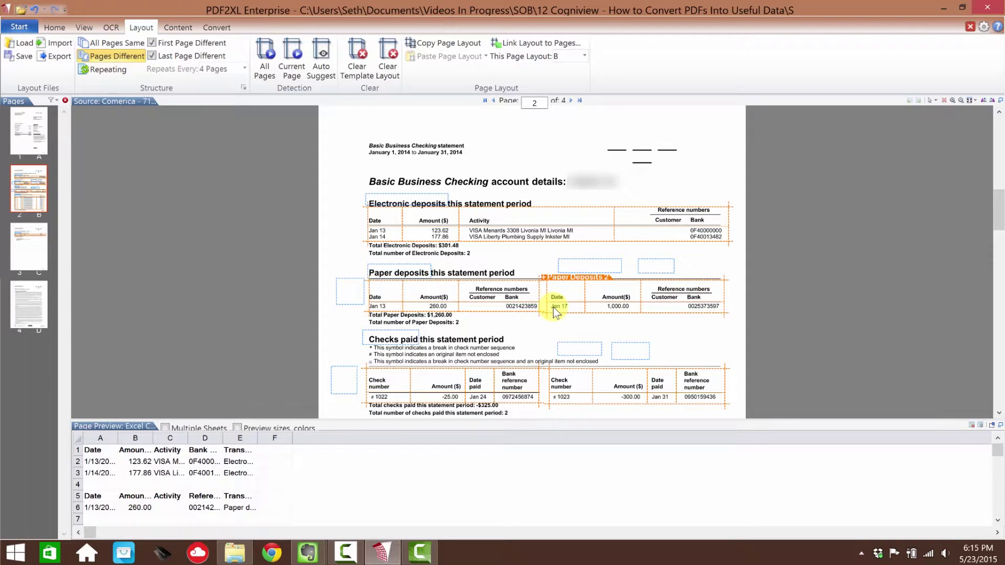
mouse_move(554, 309)
click(562, 307)
scroll(660, 331, down, 2)
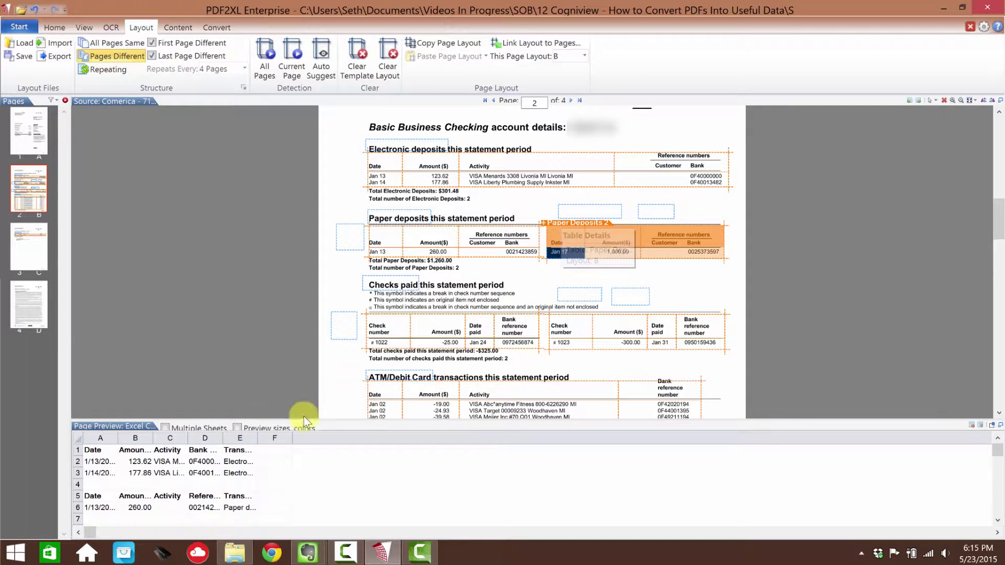
drag(306, 418, 243, 357)
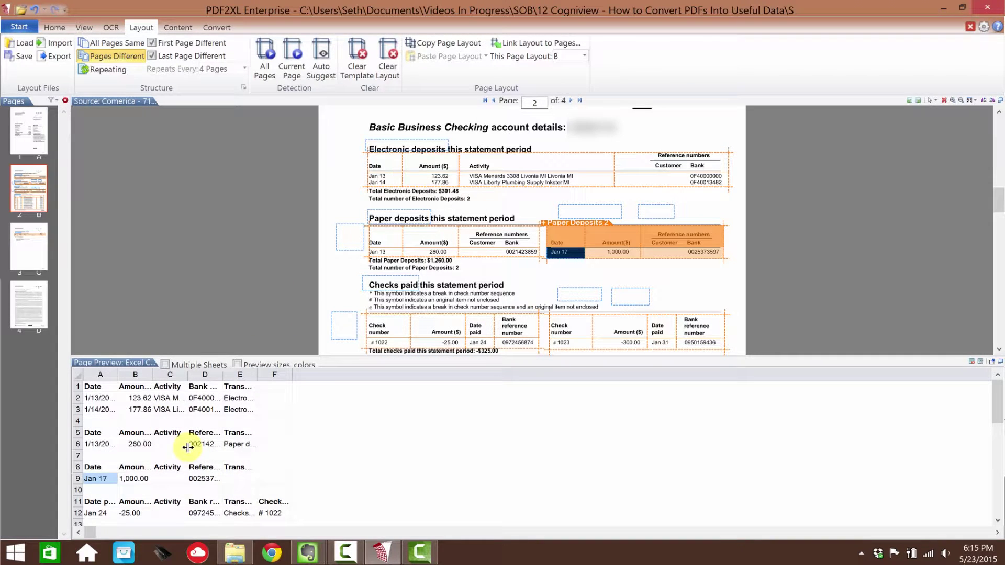
drag(119, 375, 434, 377)
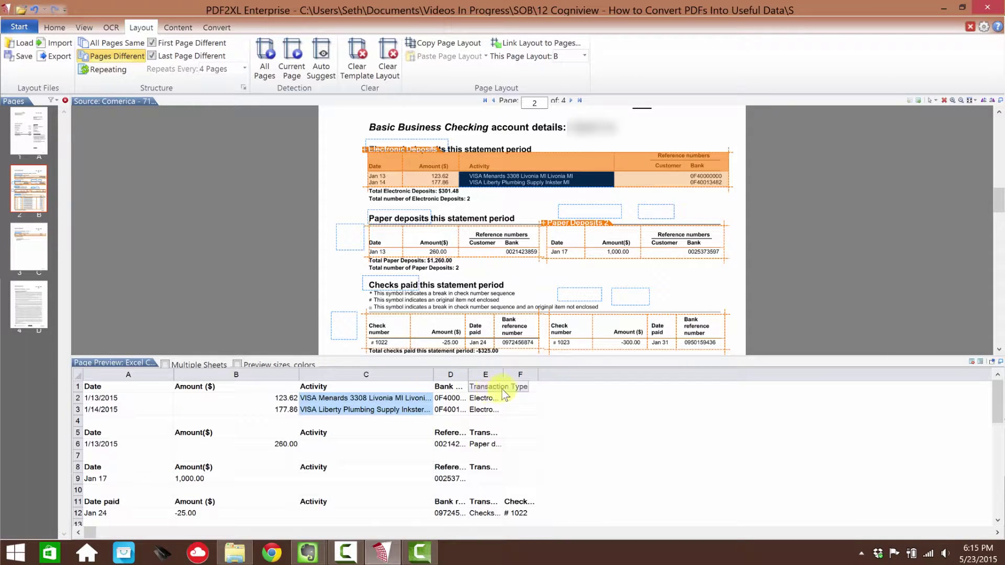
drag(545, 375, 605, 381)
click(507, 381)
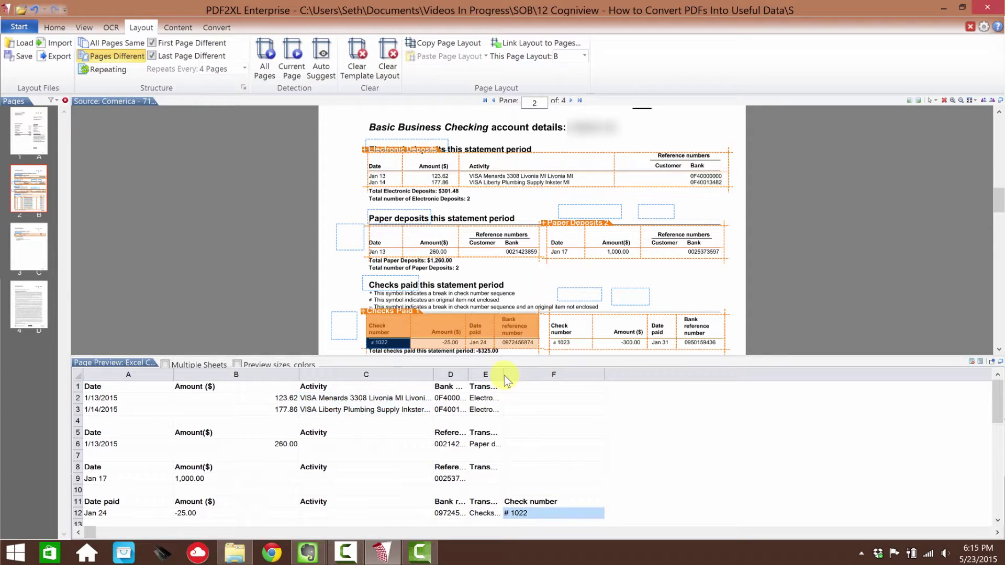
drag(504, 375, 618, 376)
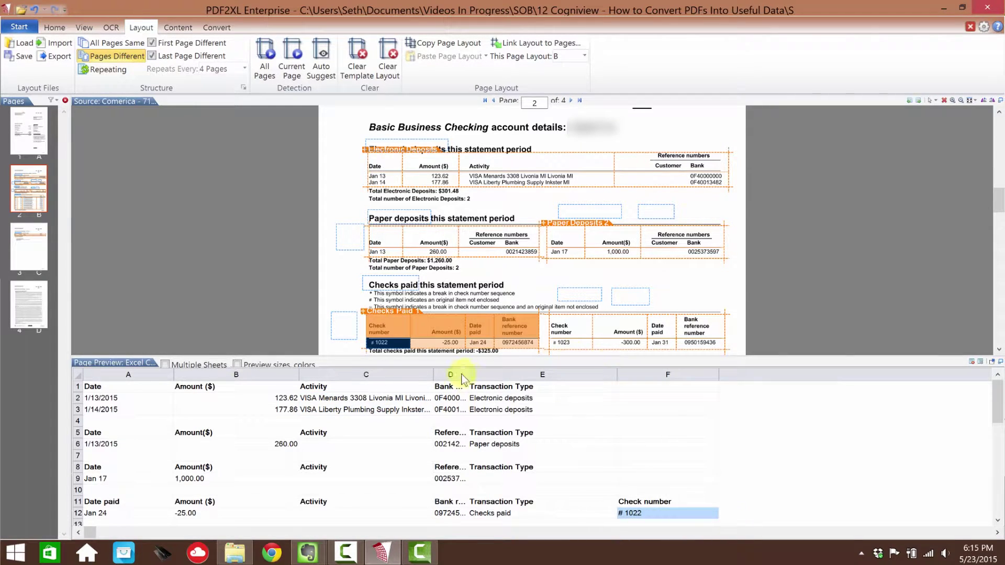
click(468, 376)
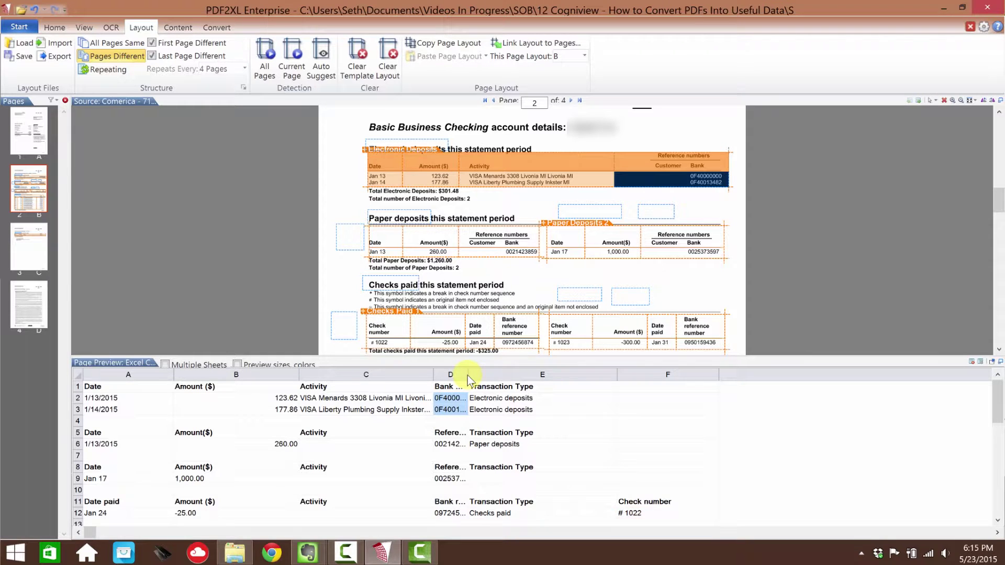
double_click(469, 375)
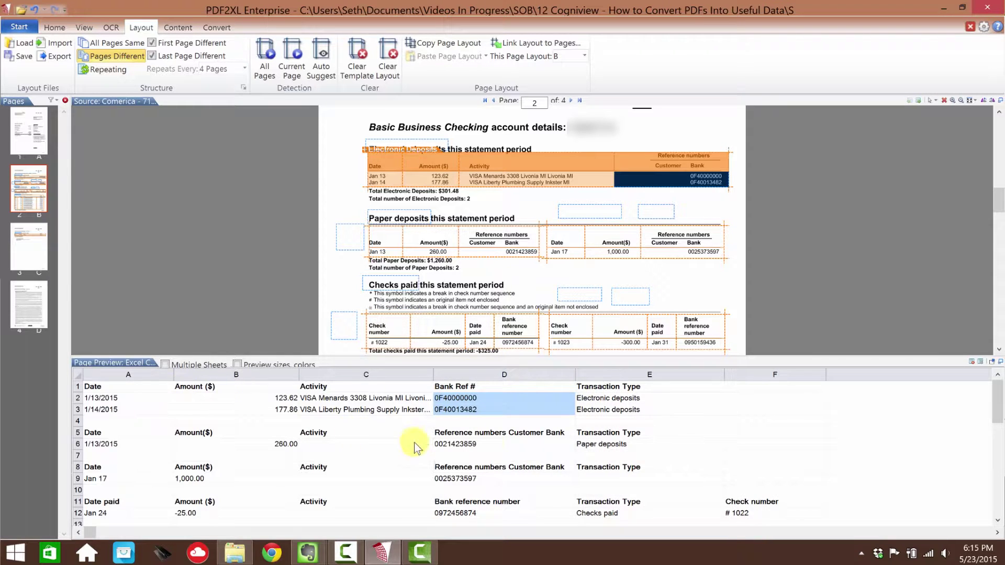
Append the Paper Deposits 2 table to the Paper Deposits 1 table
click(604, 447)
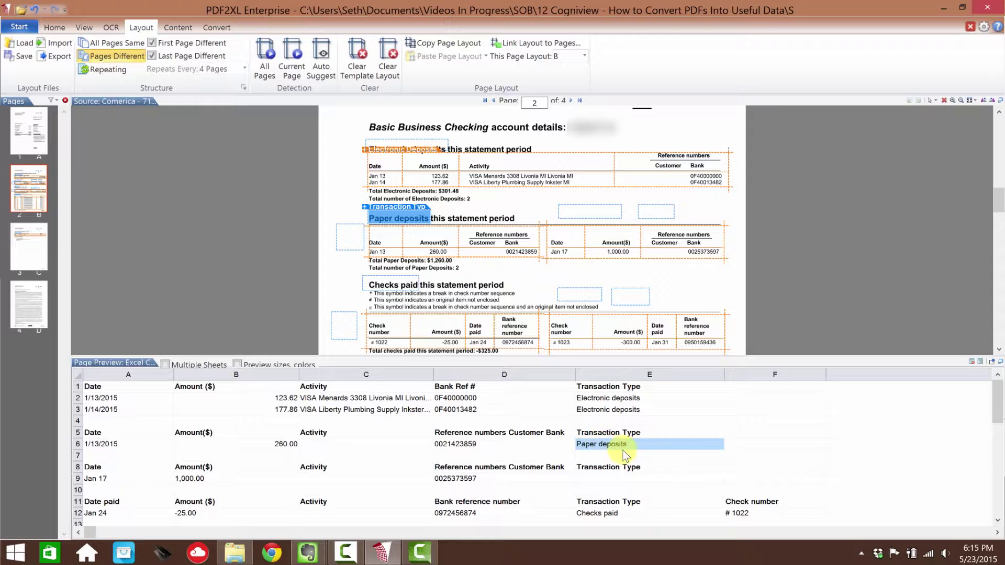
click(557, 241)
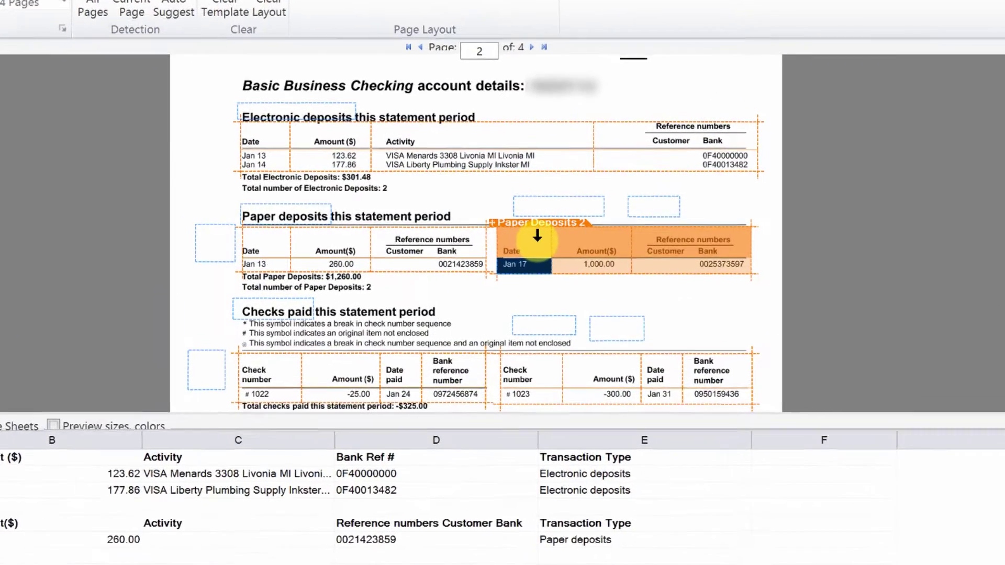
right_click(537, 237)
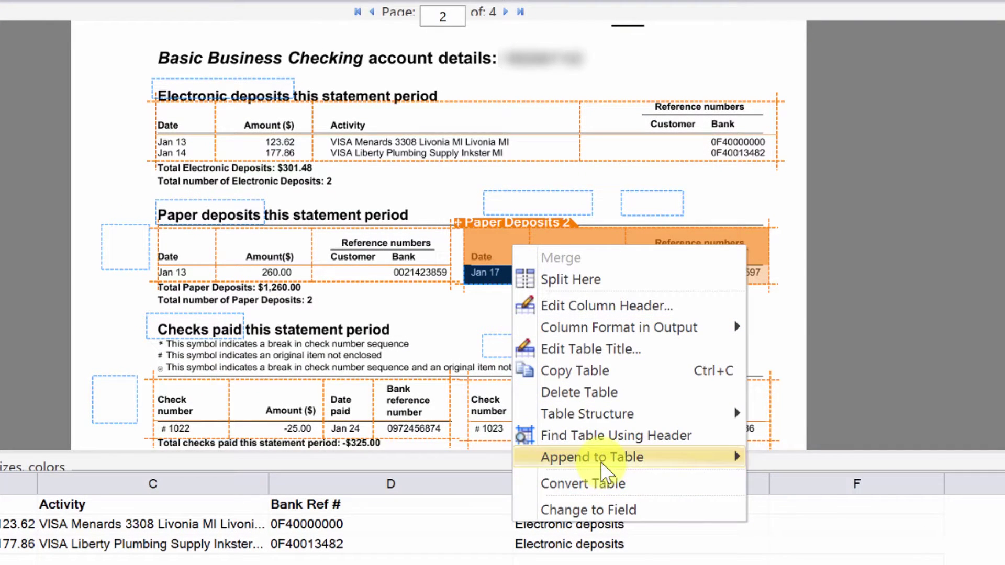
mouse_move(701, 459)
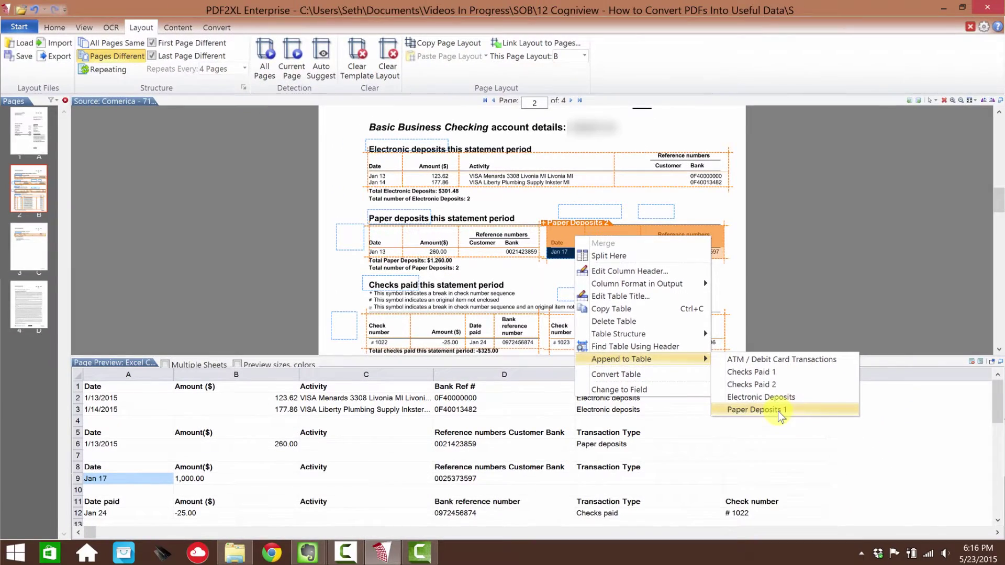
click(780, 414)
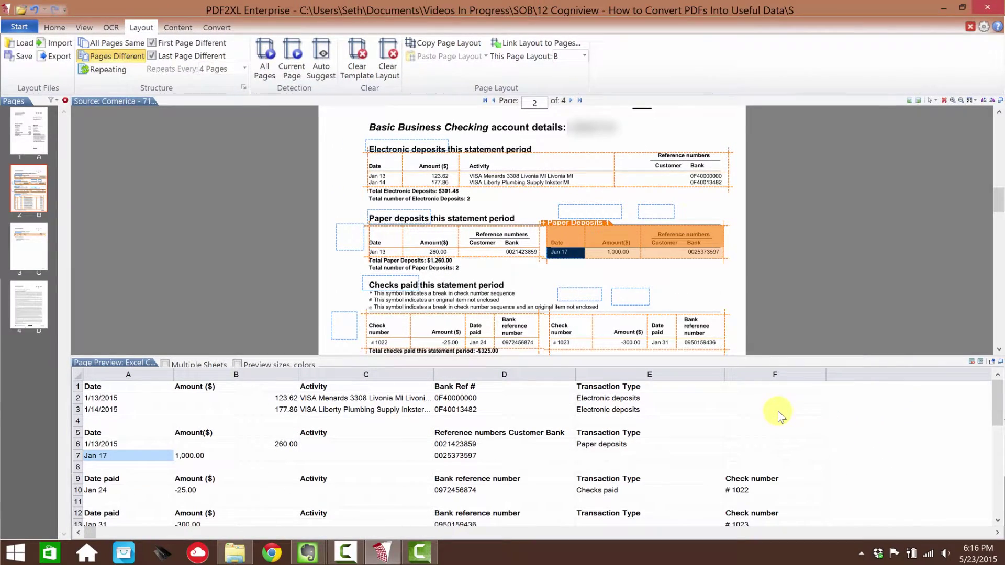
Compare the bank reference and transaction type cells of the two Paper Deposits rows with their fields on the statement page
click(523, 457)
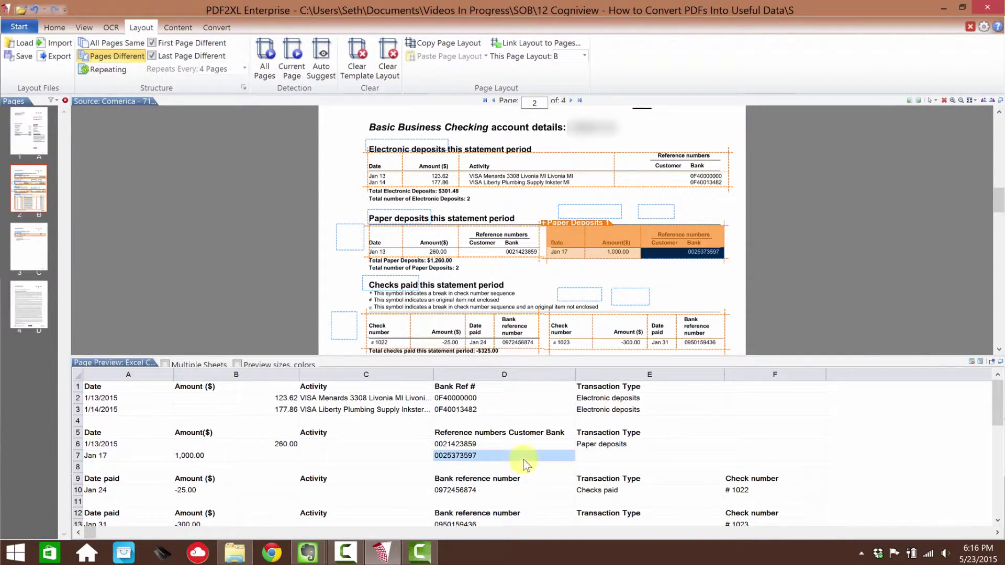
click(619, 453)
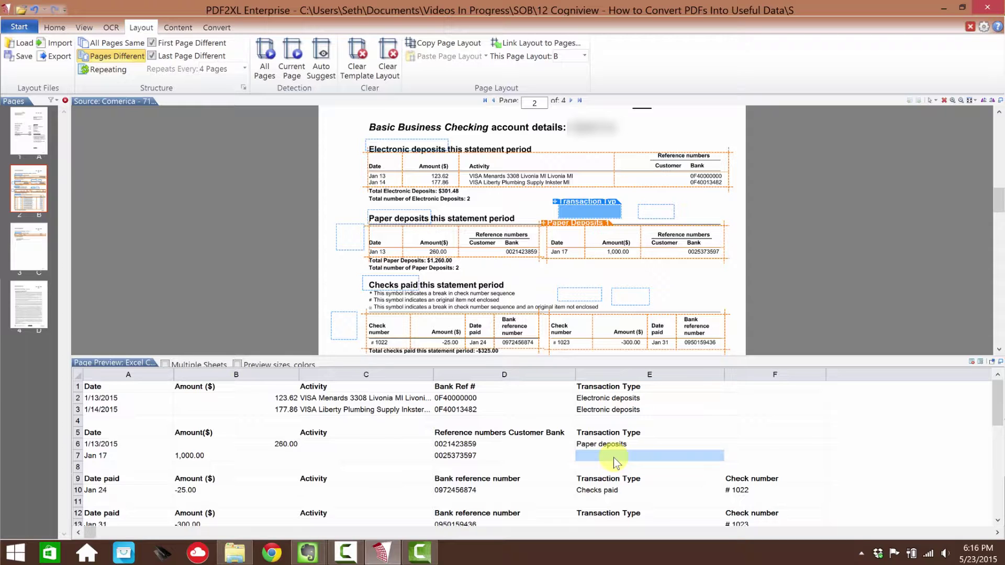
drag(613, 458, 406, 228)
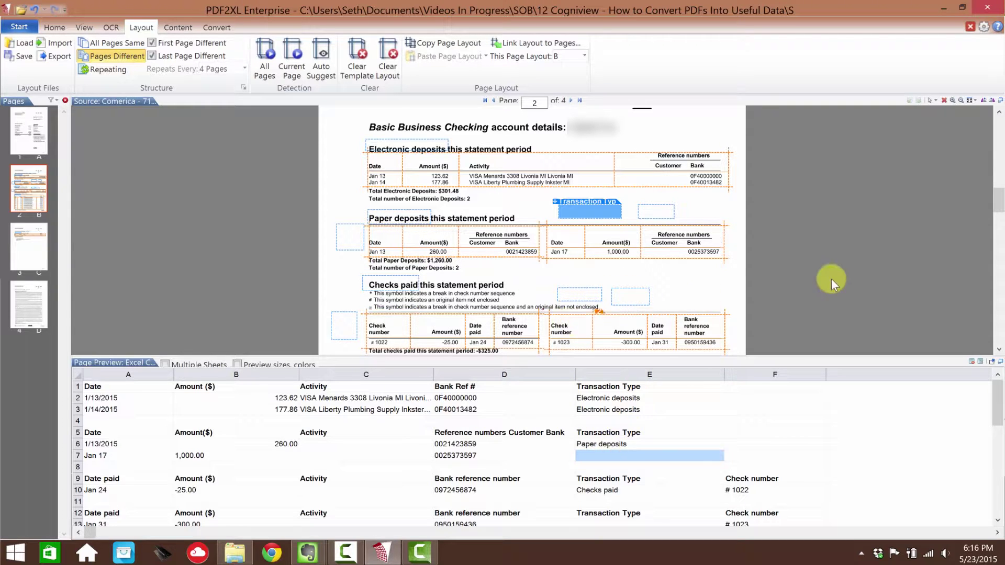
click(999, 350)
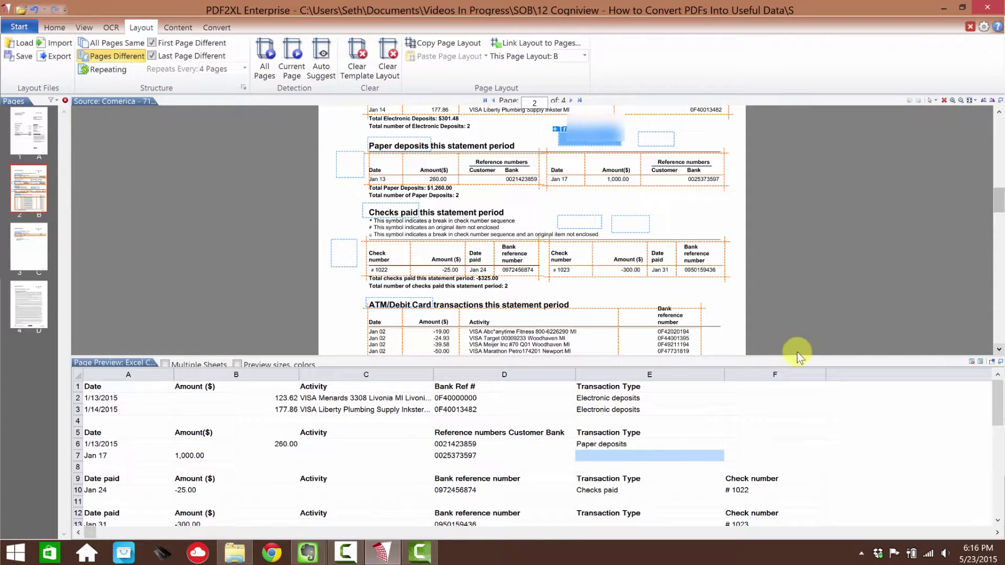
click(605, 445)
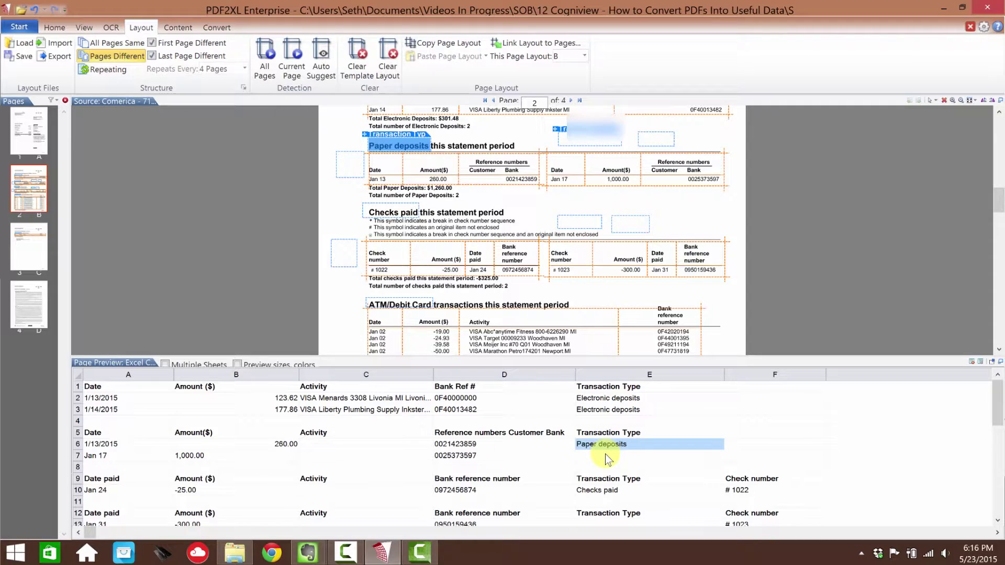
click(605, 456)
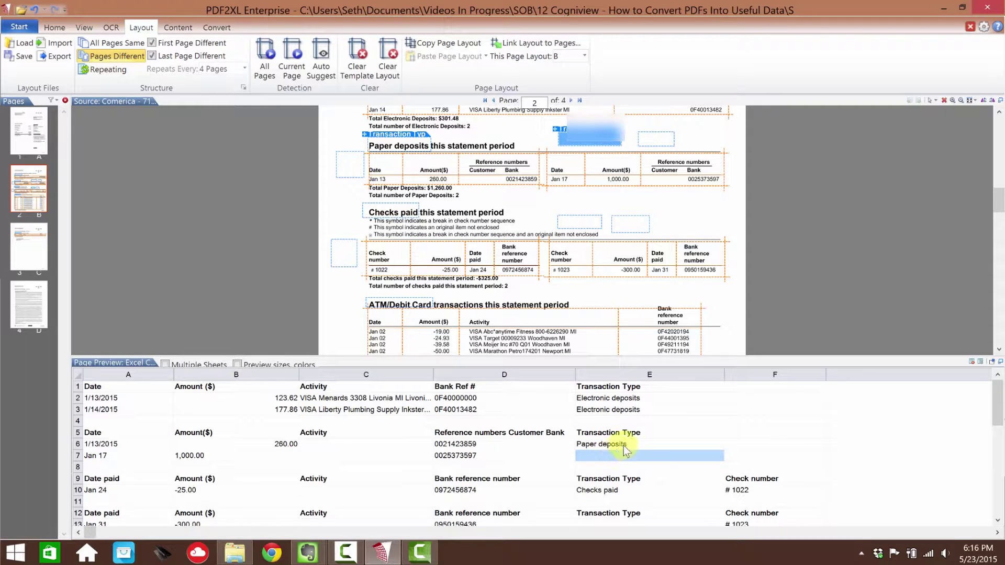
Set the output format of the Date column in the appended Paper Deposits table to Date
right_click(115, 445)
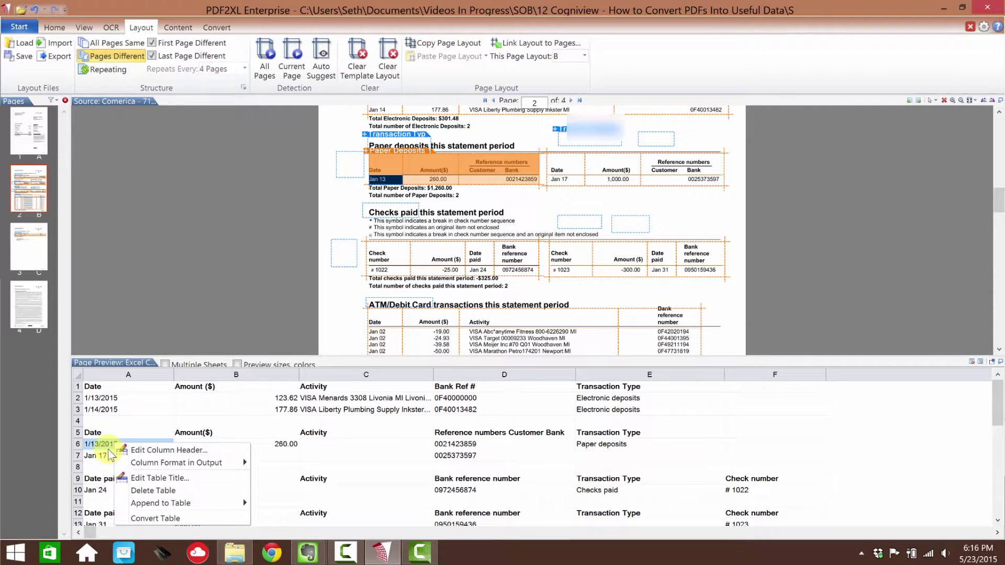
click(104, 456)
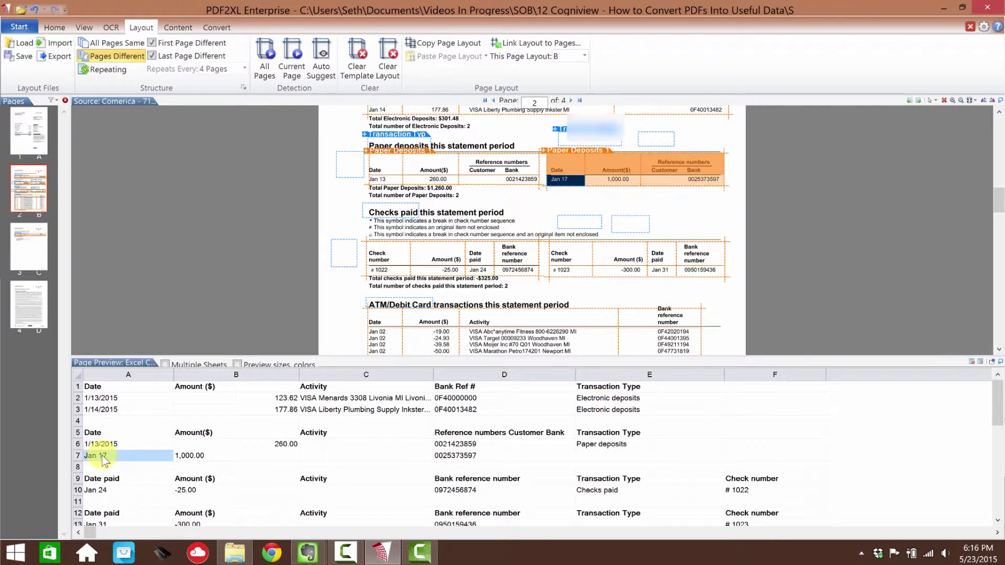
right_click(103, 457)
mouse_move(197, 476)
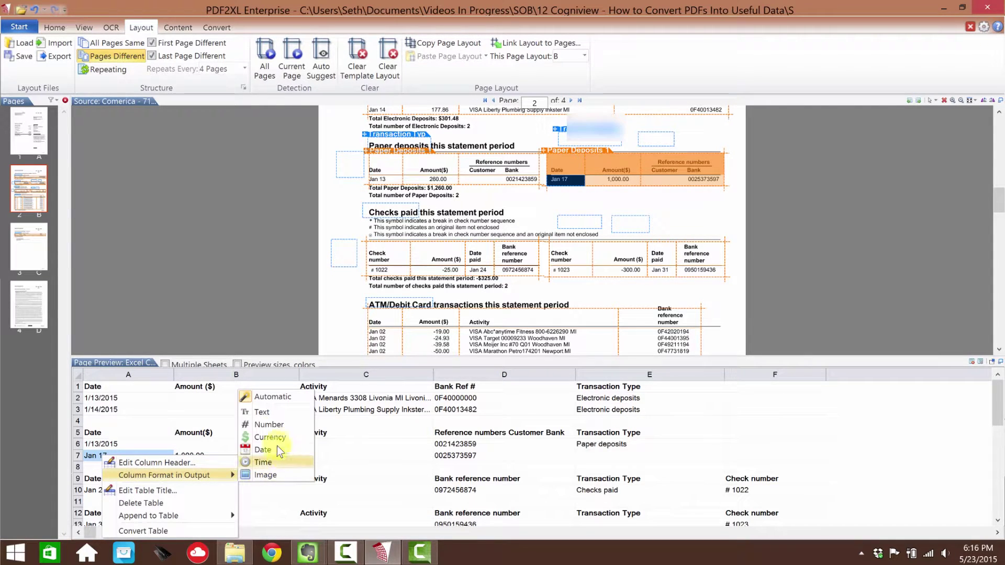
click(269, 425)
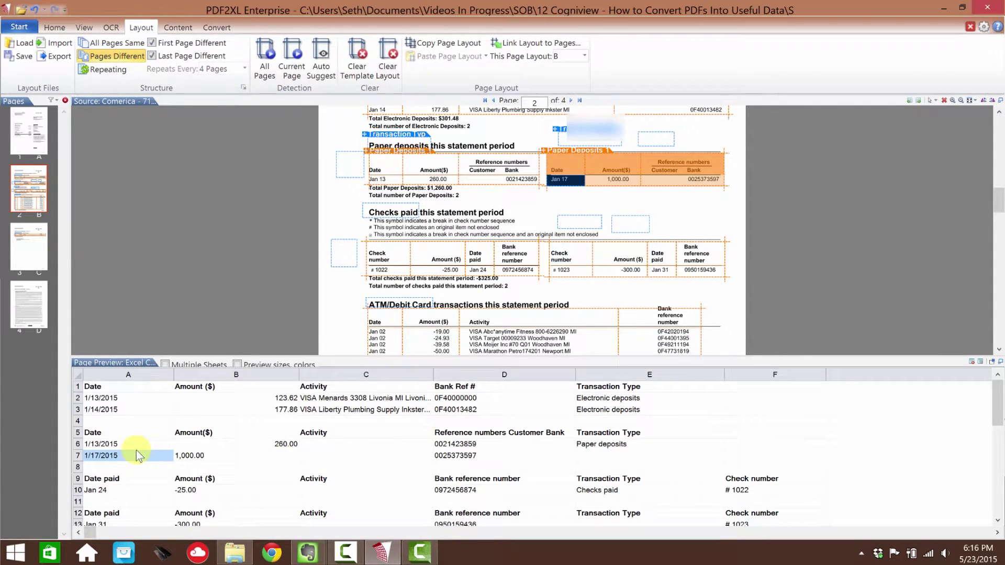
Set the output format of the Amount column to Number for both Paper Deposits rows
click(286, 445)
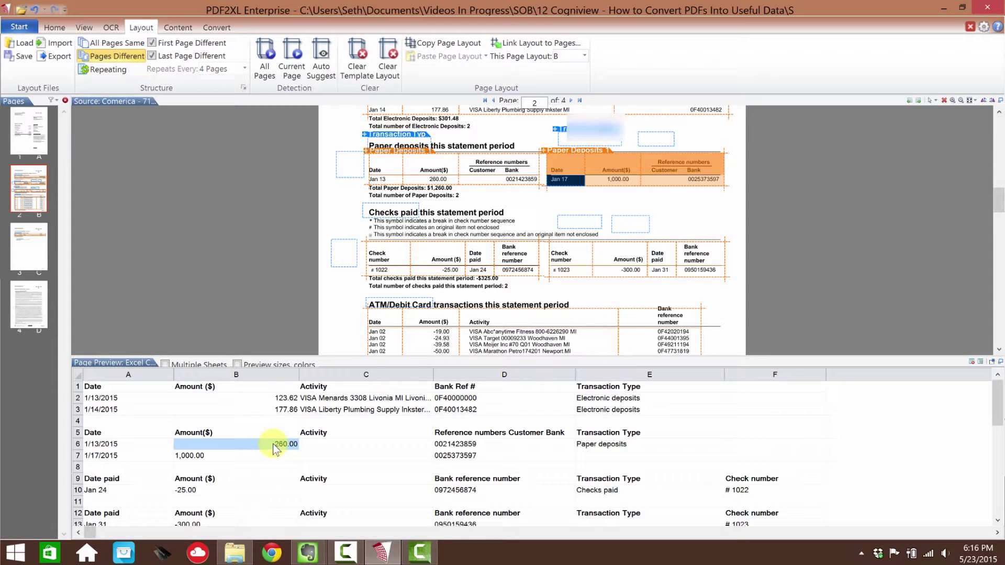
right_click(242, 445)
mouse_move(325, 463)
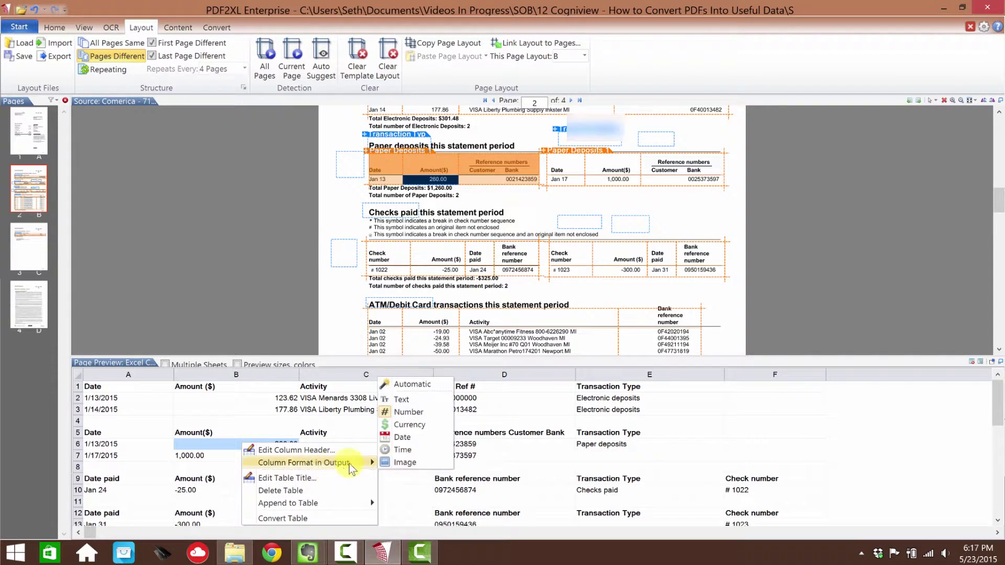
click(424, 413)
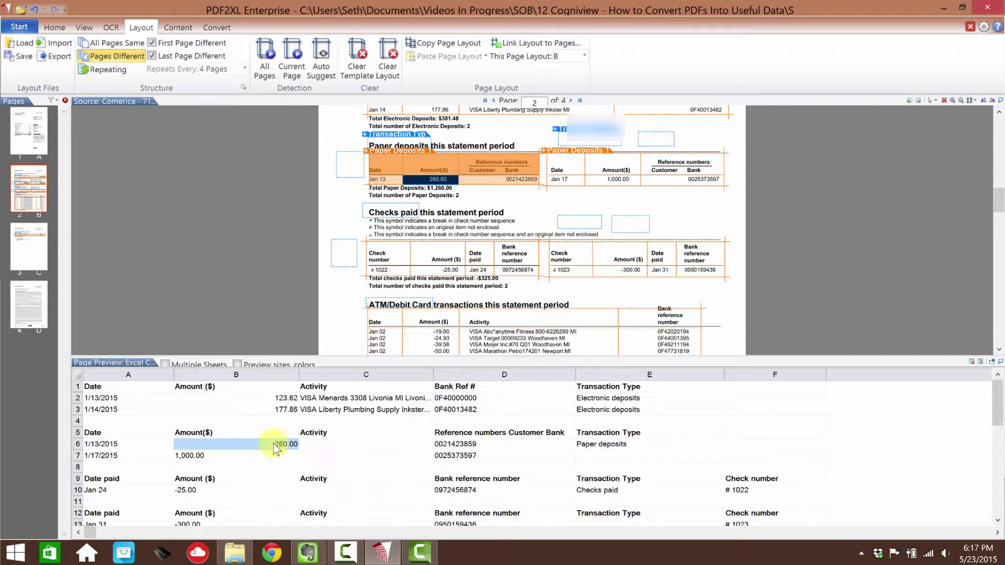
right_click(238, 457)
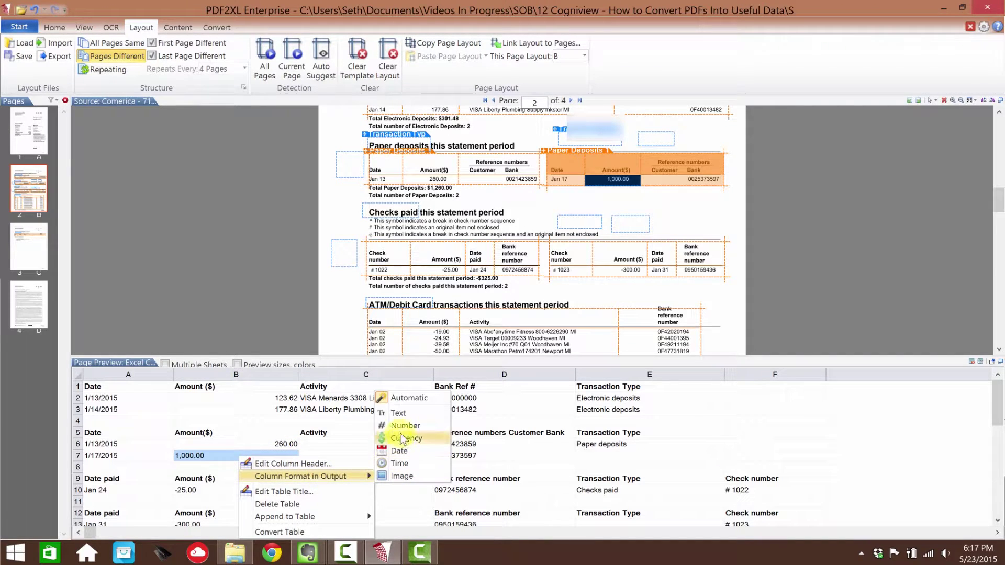
click(403, 425)
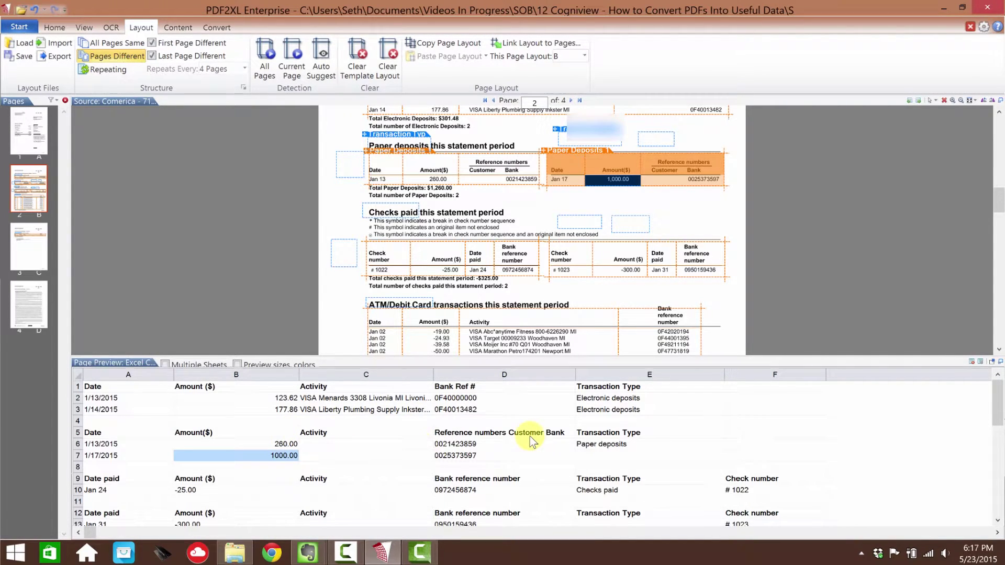
click(663, 455)
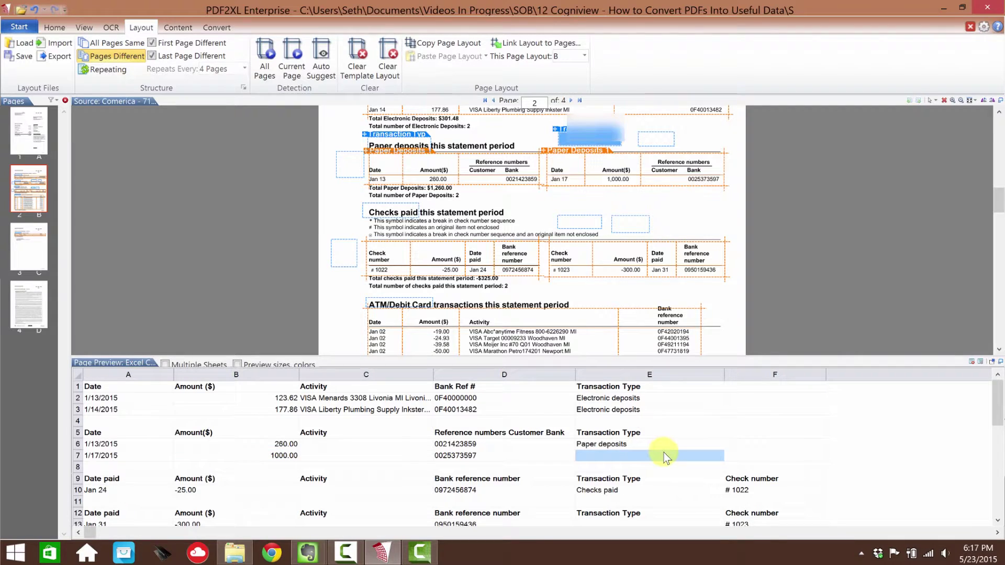
Append the Checks Paid 2 table to the Checks Paid 1 table
scroll(666, 459, down, 1)
scroll(666, 459, down, 1)
scroll(668, 410, up, 1)
click(563, 241)
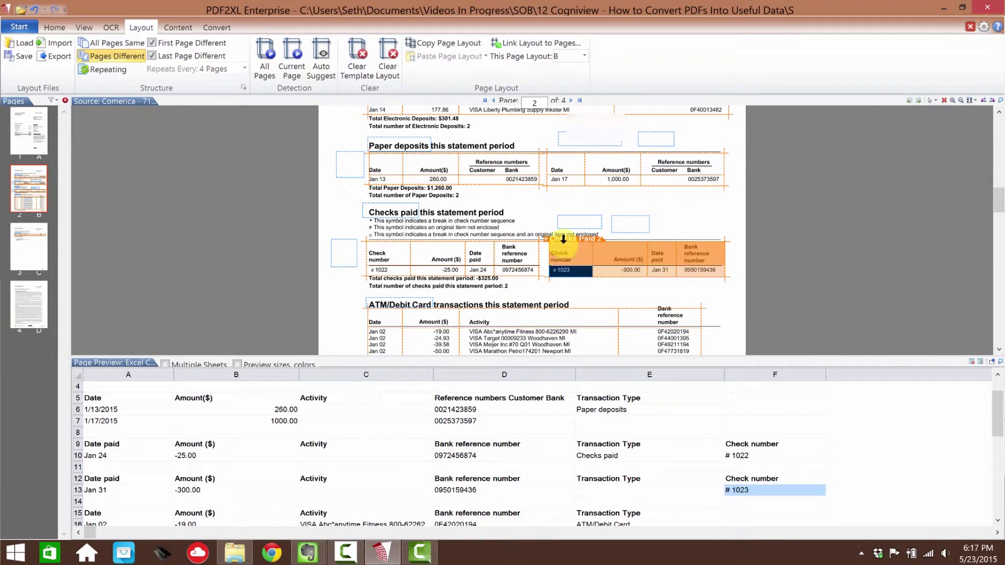
right_click(573, 256)
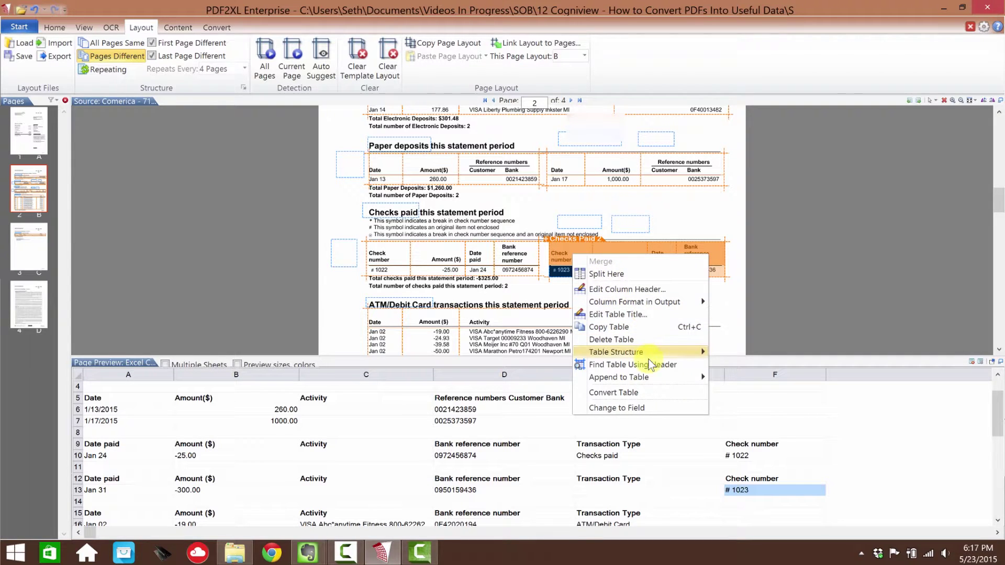
mouse_move(651, 378)
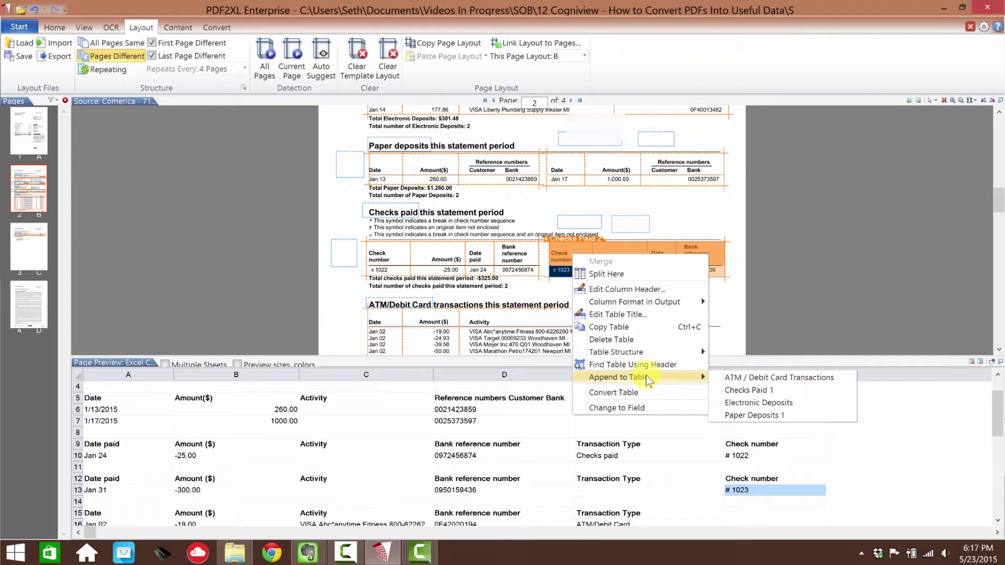
click(777, 396)
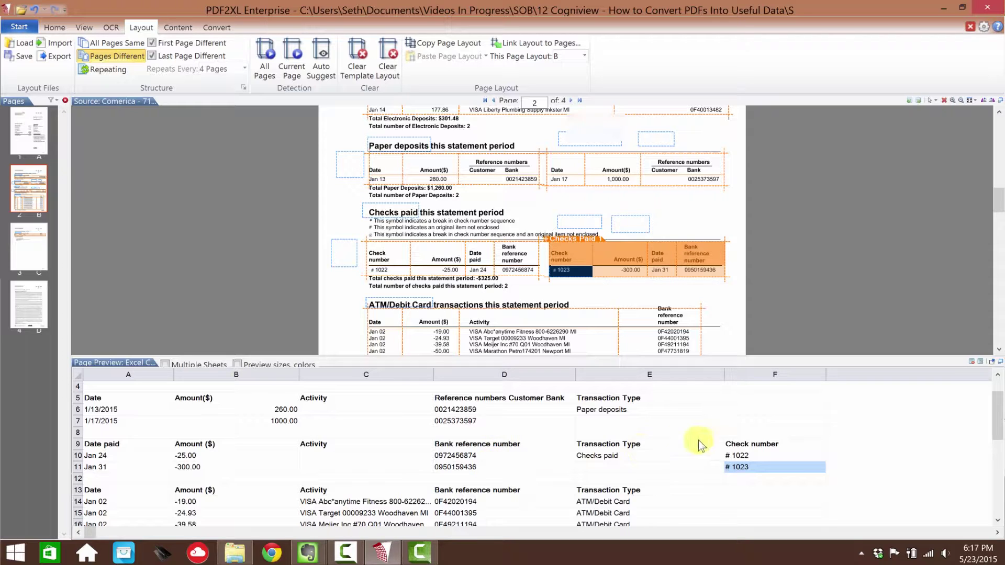
right_click(754, 455)
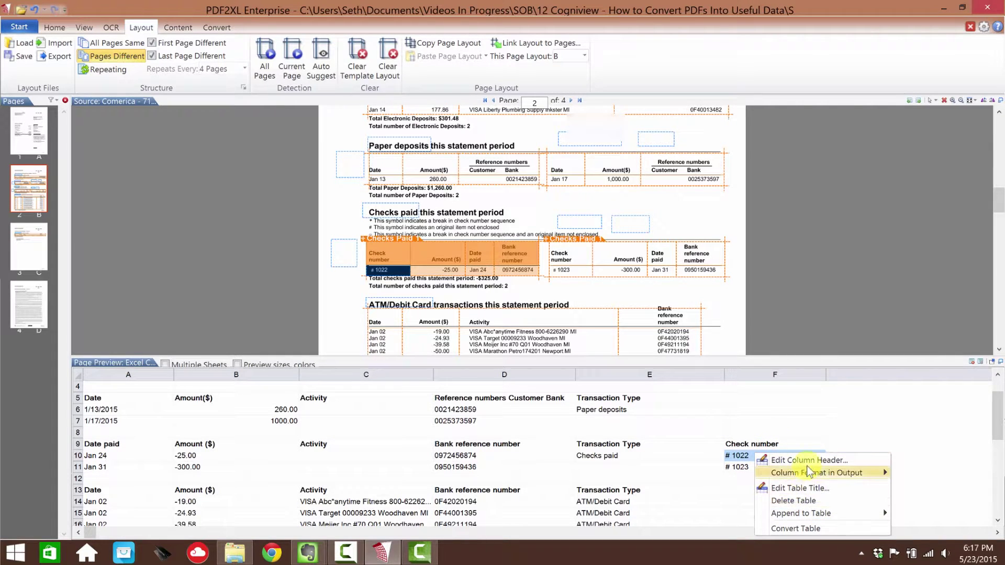
click(690, 454)
click(690, 454)
click(608, 412)
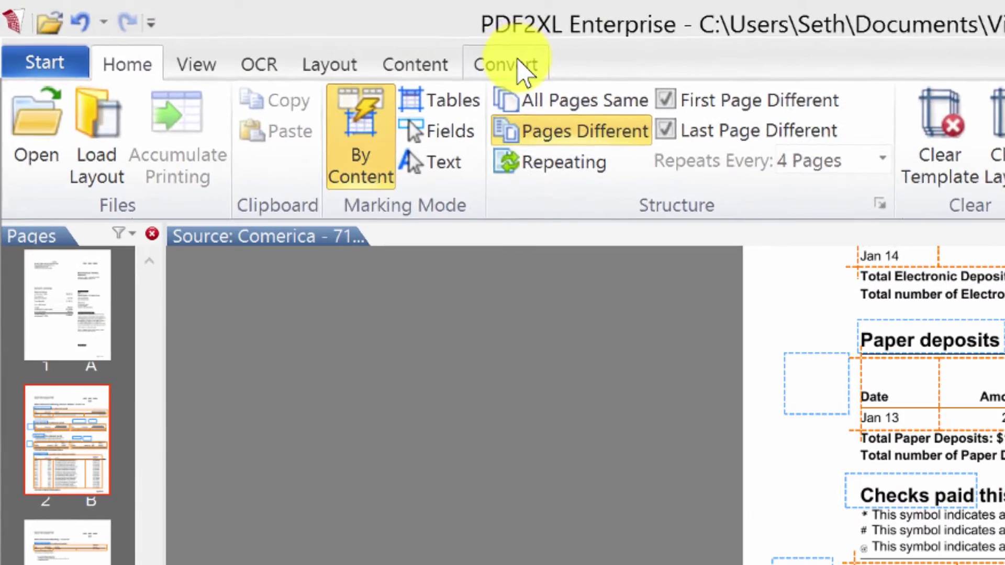
Add the predefined fields File Name, Creation Time, Page and Time of Conversion to the layout
click(222, 25)
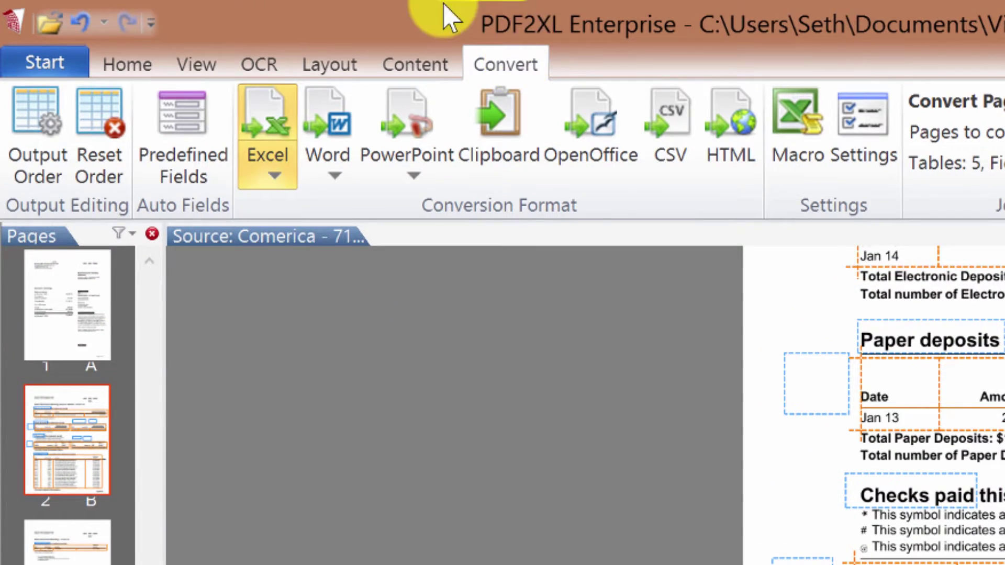
click(193, 131)
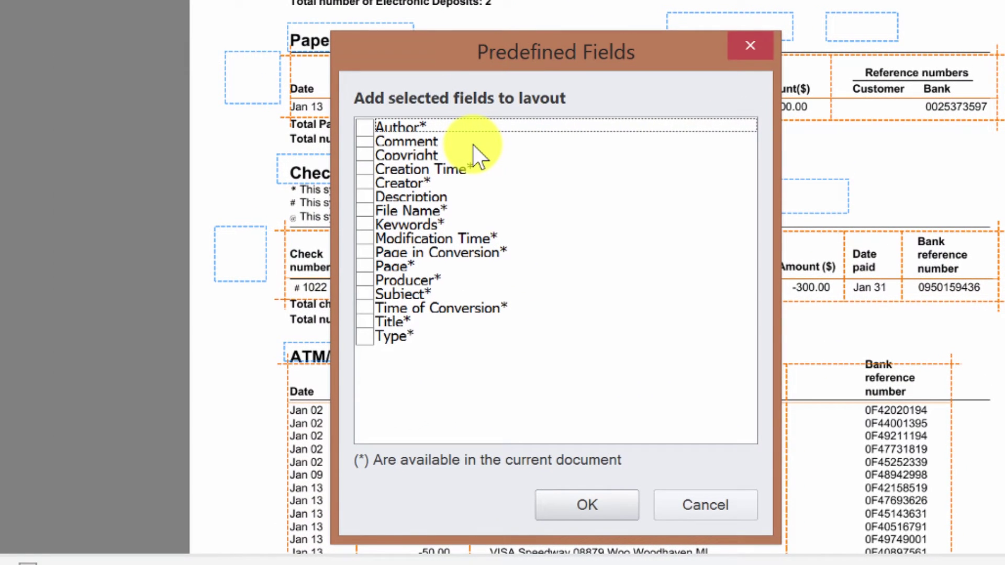
click(409, 211)
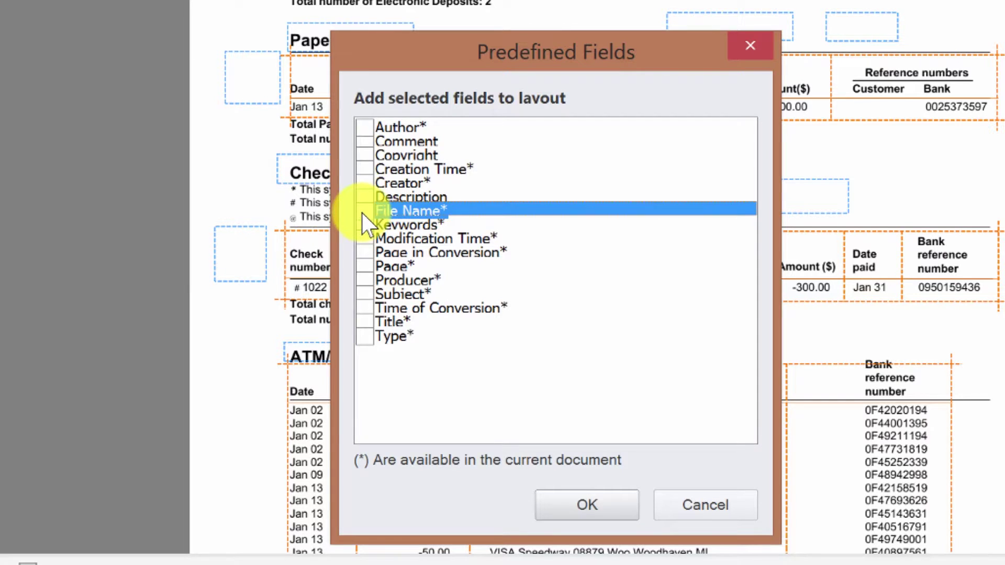
click(363, 212)
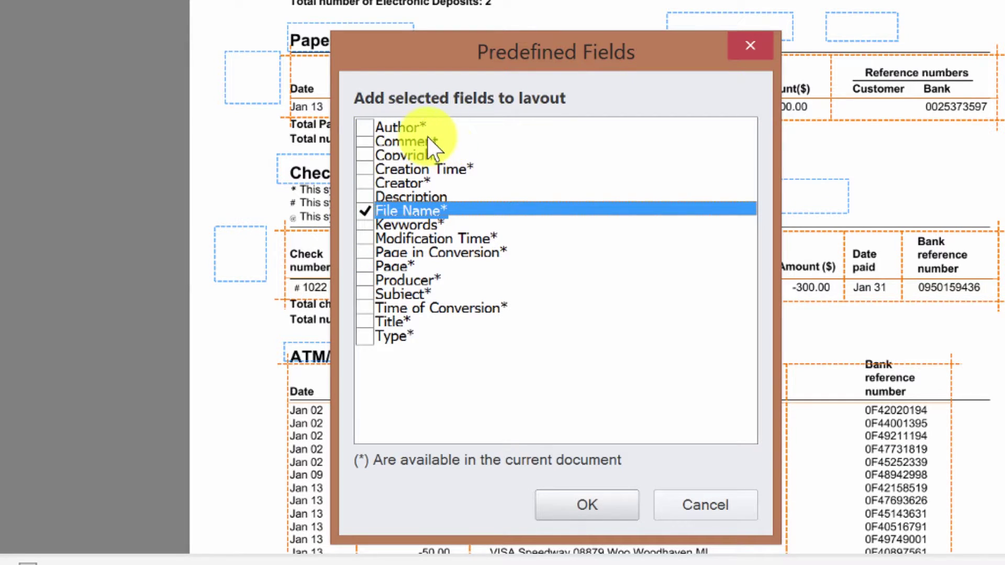
click(364, 170)
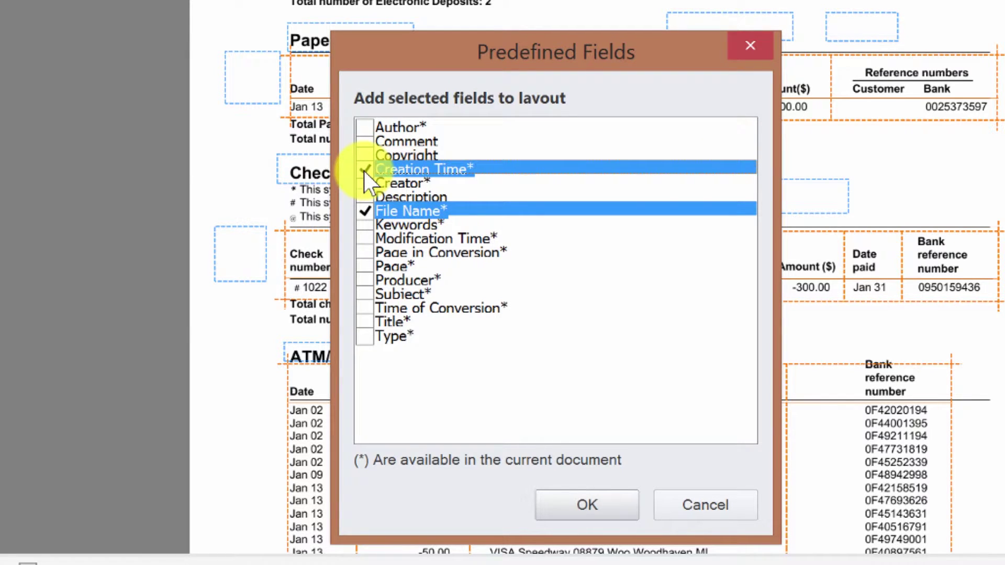
click(373, 267)
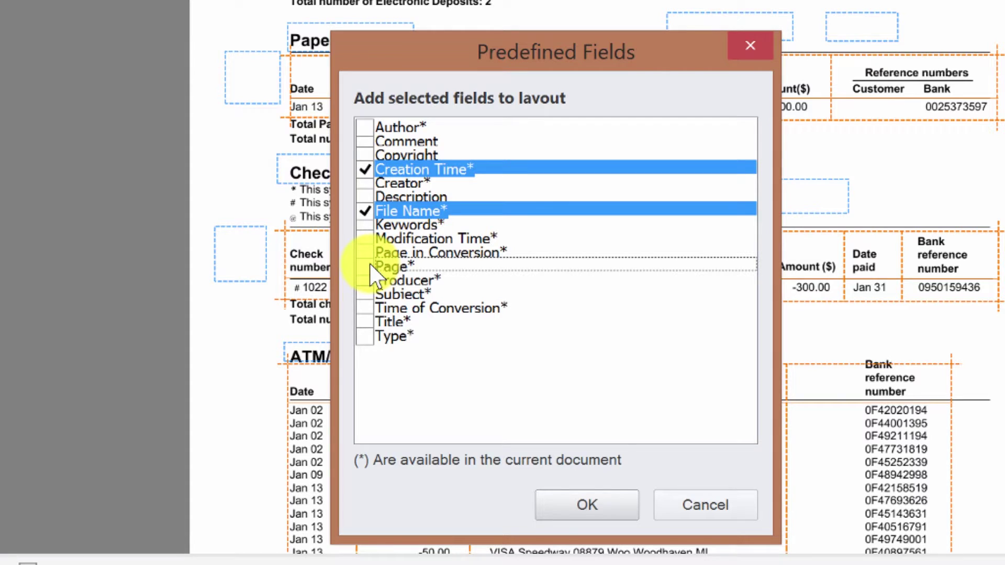
click(365, 268)
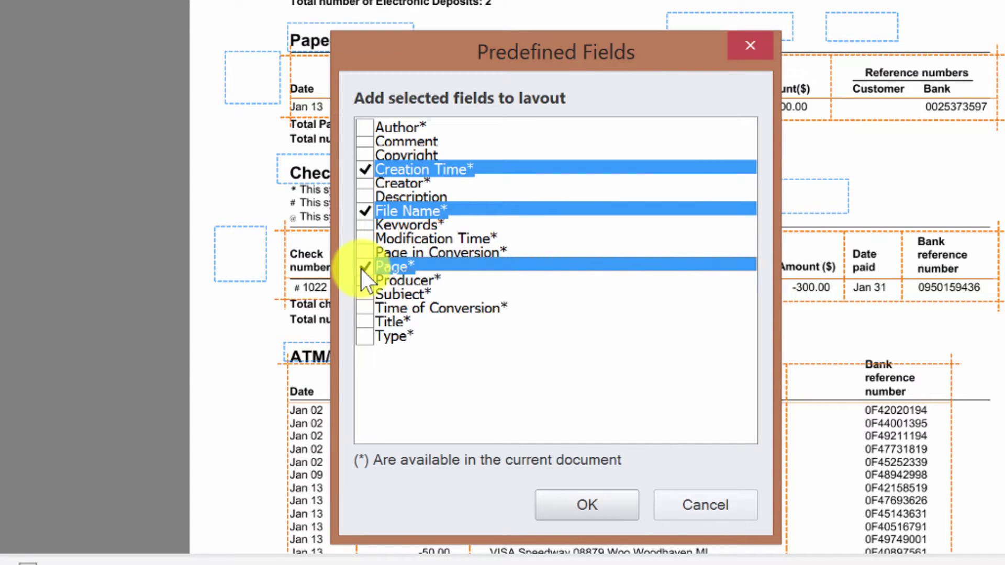
click(365, 309)
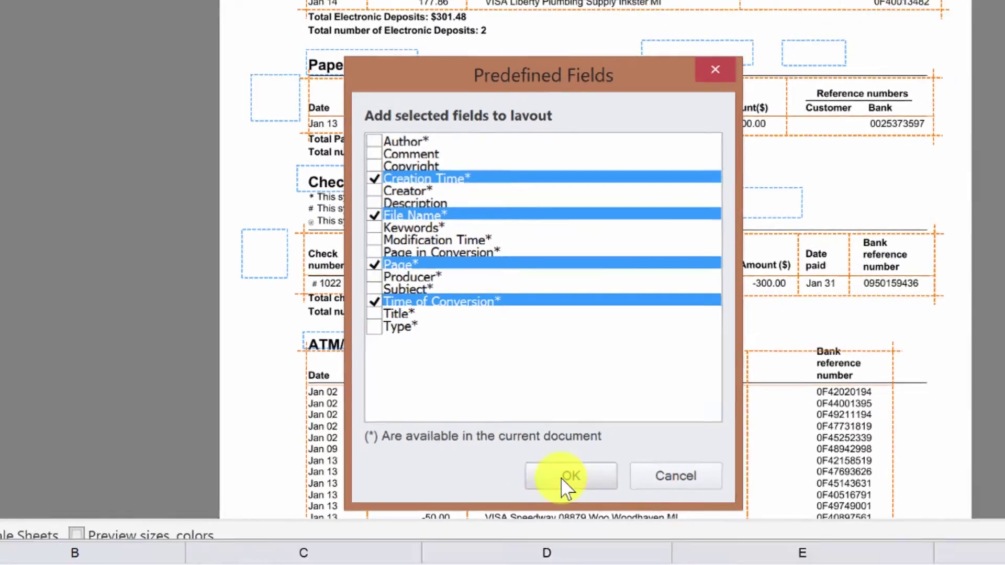
click(587, 505)
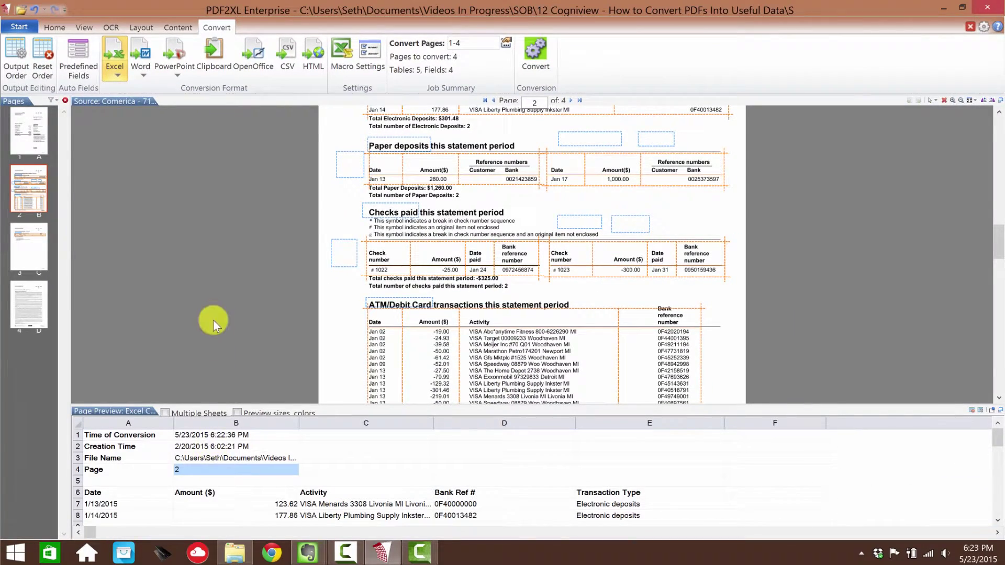
click(77, 48)
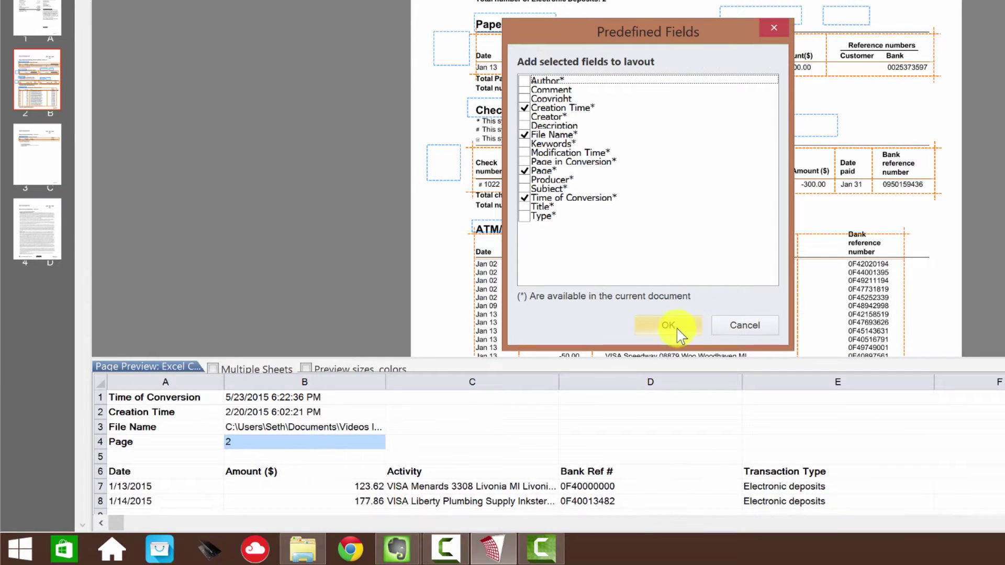
click(643, 363)
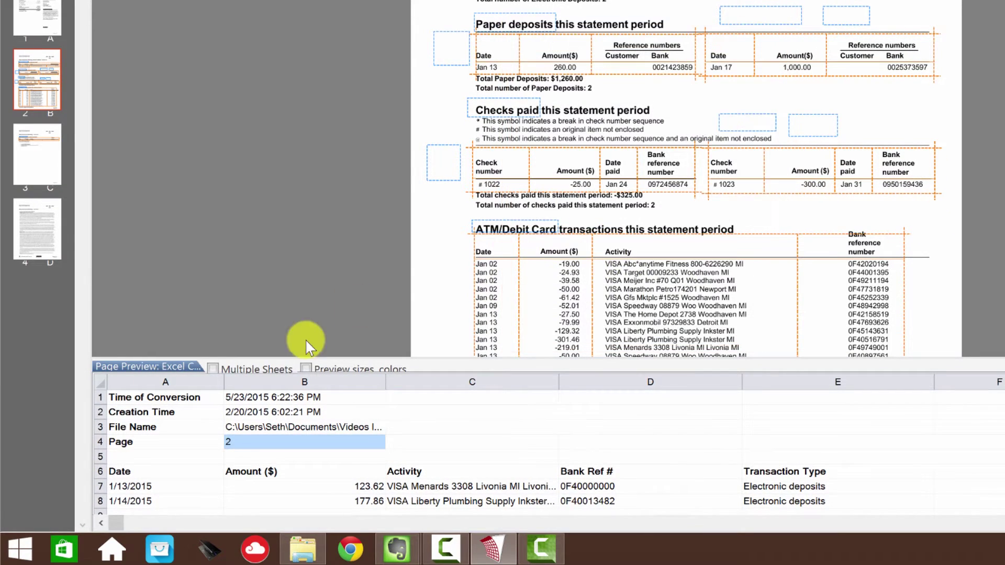
Set the Time of Conversion and Page fields to show on every line in the conversion
right_click(184, 394)
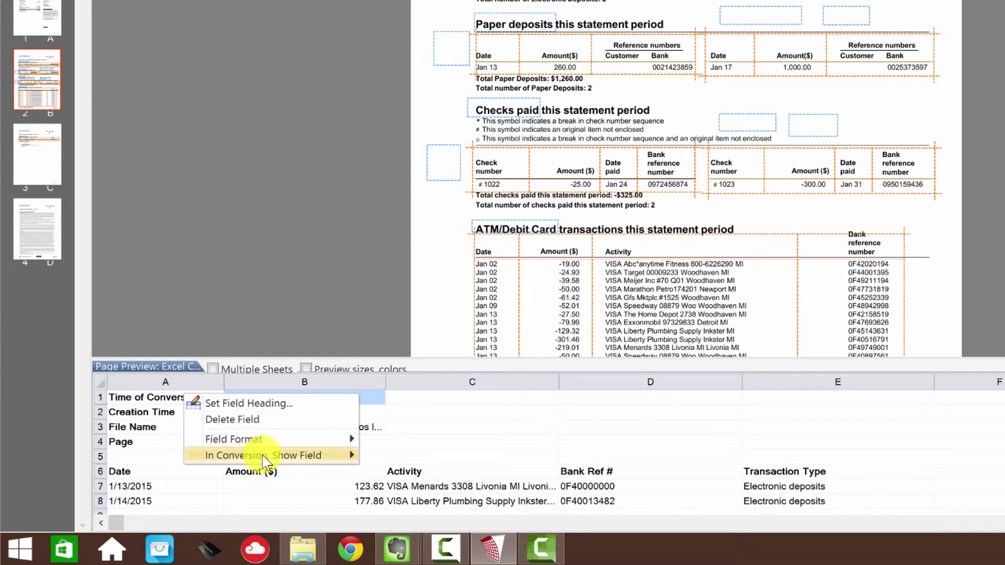
mouse_move(264, 461)
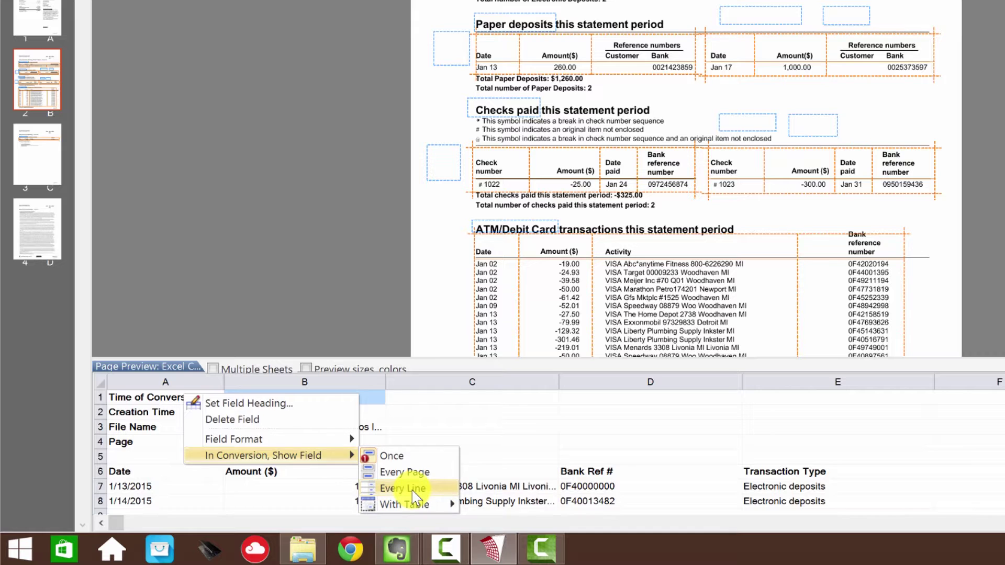
click(413, 489)
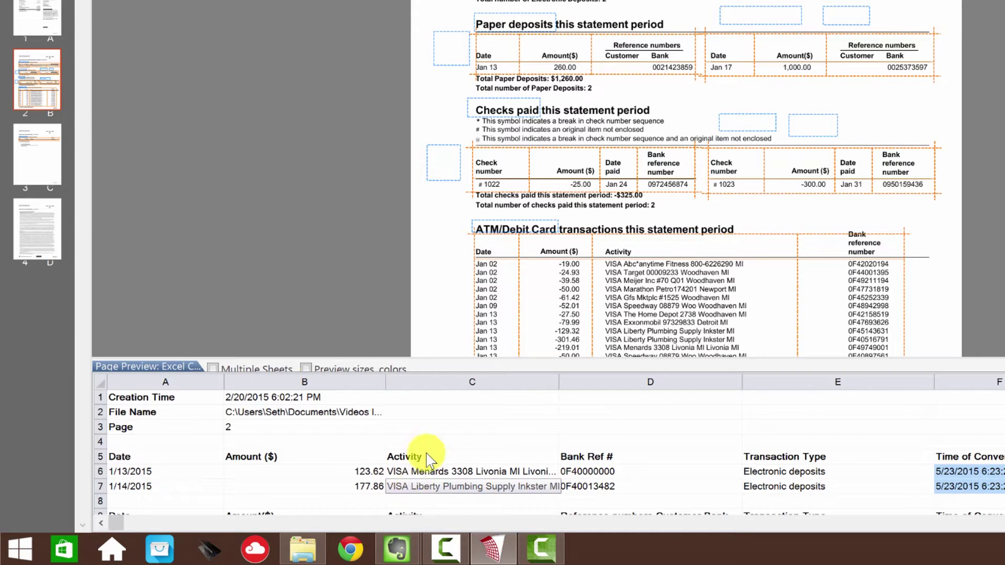
click(145, 426)
right_click(144, 429)
mouse_move(262, 491)
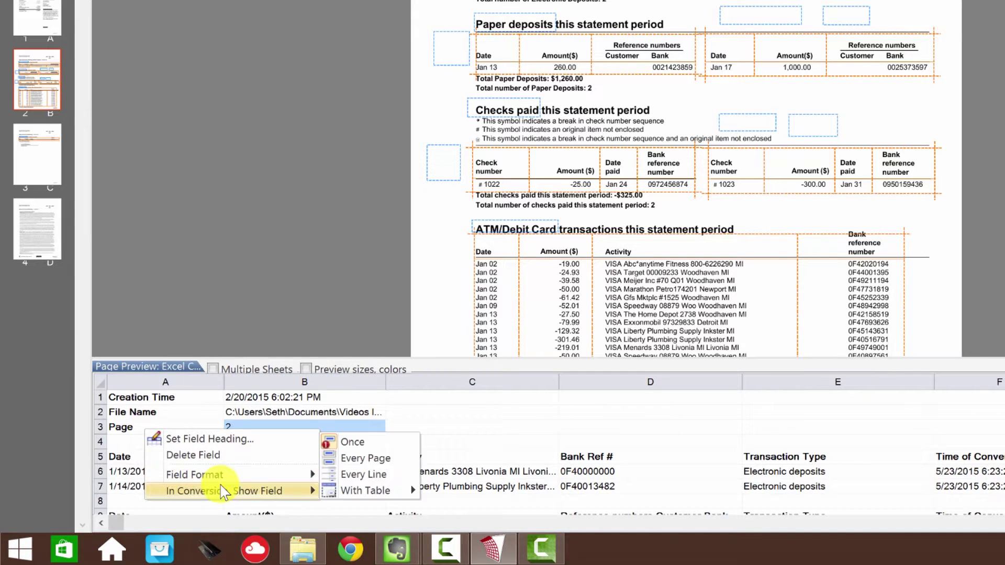
click(366, 473)
Set the File Name and Creation Time fields to show on every line in the conversion
click(160, 414)
right_click(167, 412)
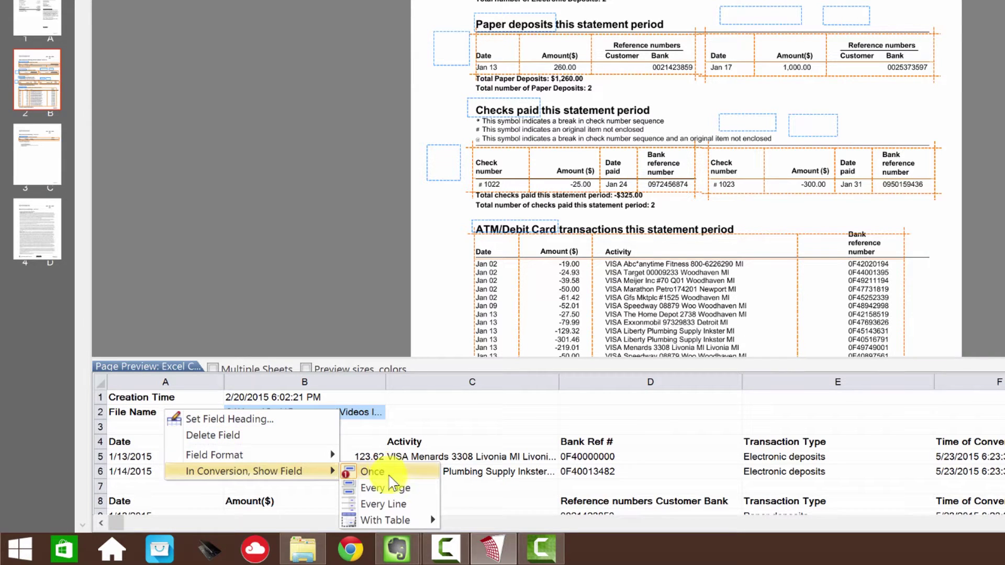
click(396, 507)
click(246, 398)
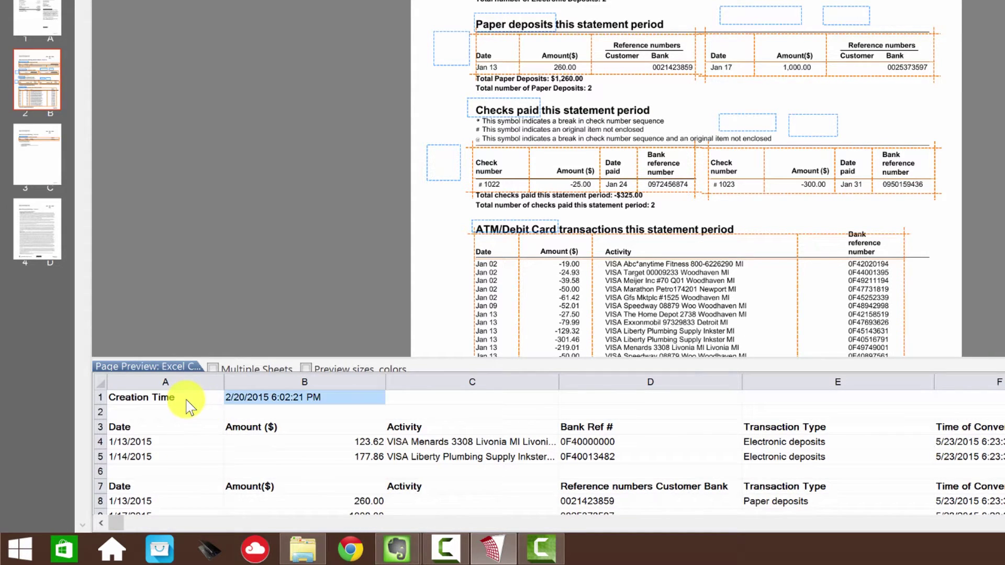
right_click(188, 400)
mouse_move(289, 474)
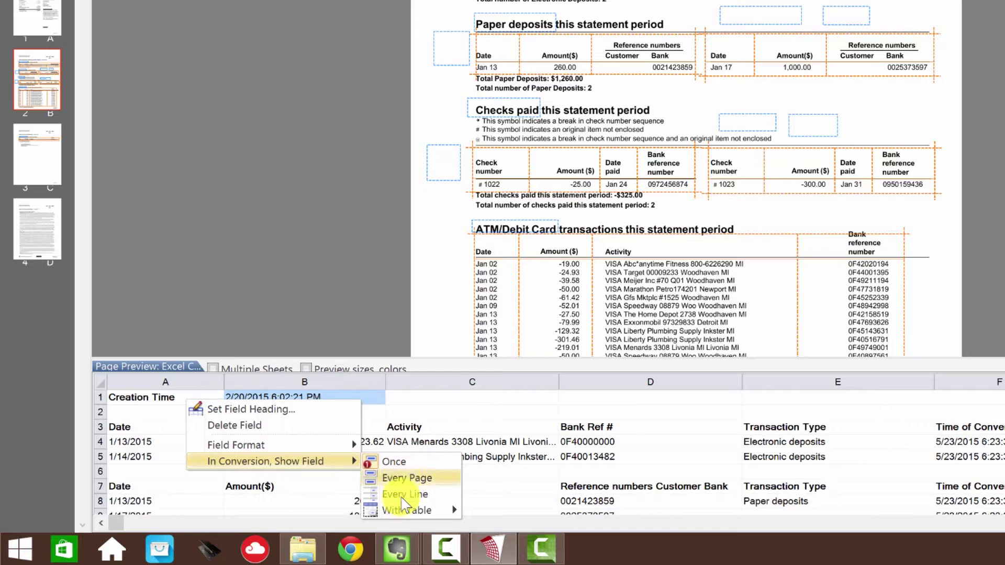
click(396, 507)
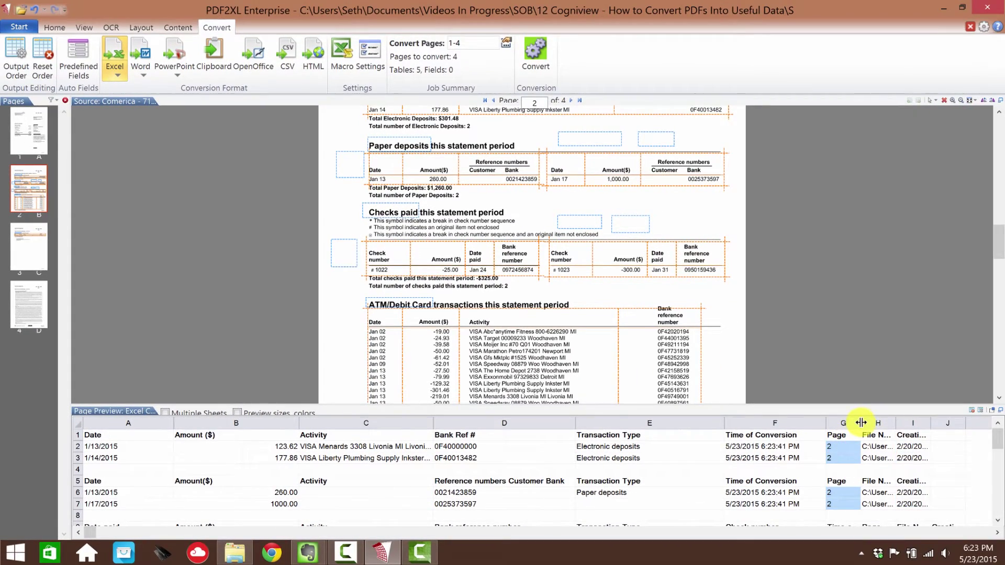
Widen the Page and File Name columns in the Excel preview
drag(861, 422, 889, 423)
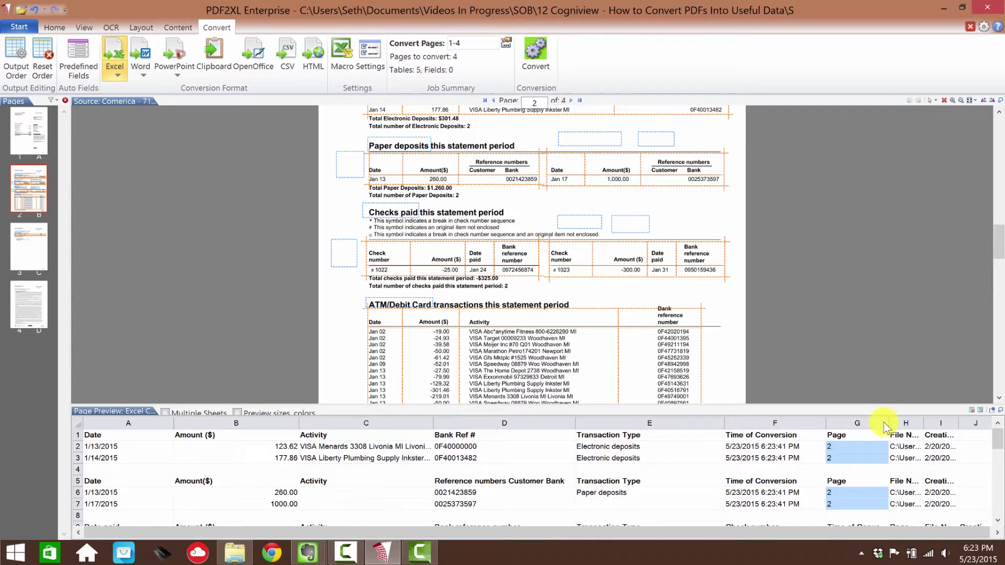
drag(924, 422, 962, 422)
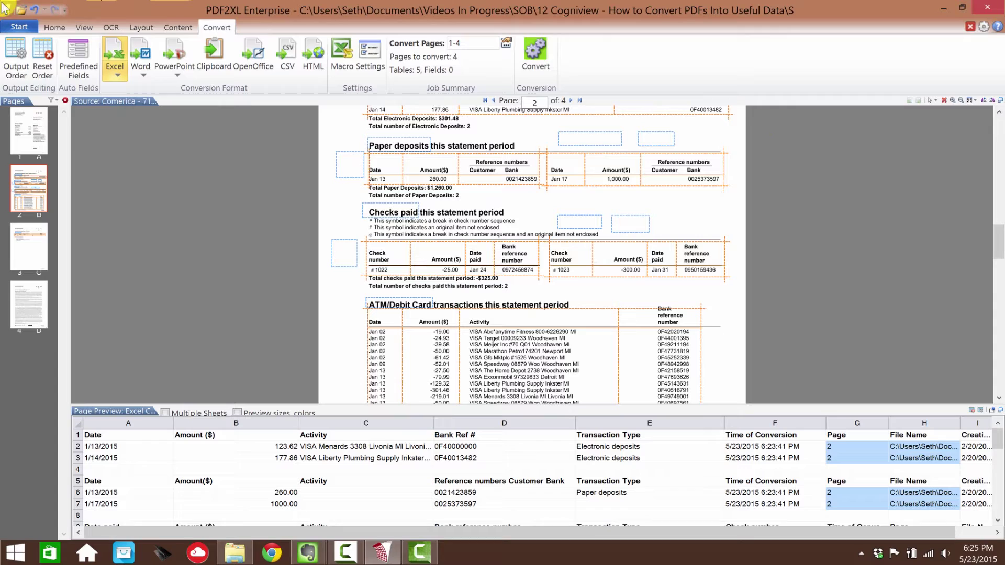
Save all the document's page layouts to the layout library as Comerica 2, replacing the existing layout
click(52, 30)
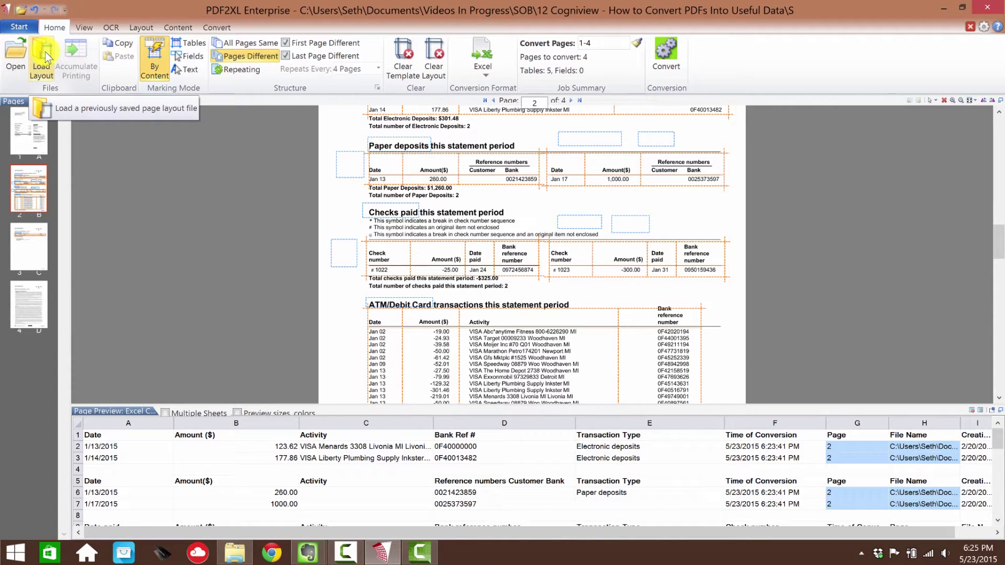
click(141, 29)
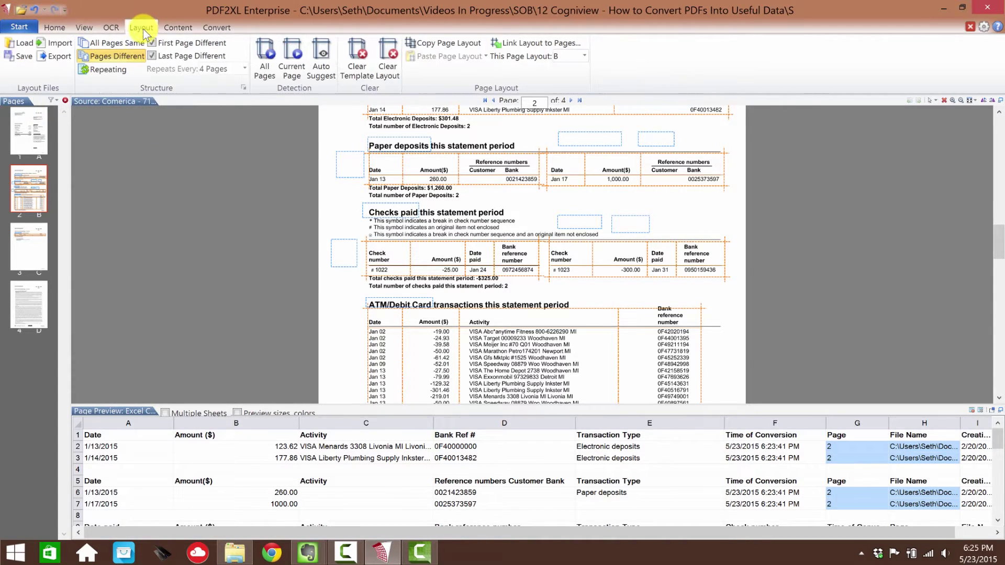
click(21, 56)
click(455, 319)
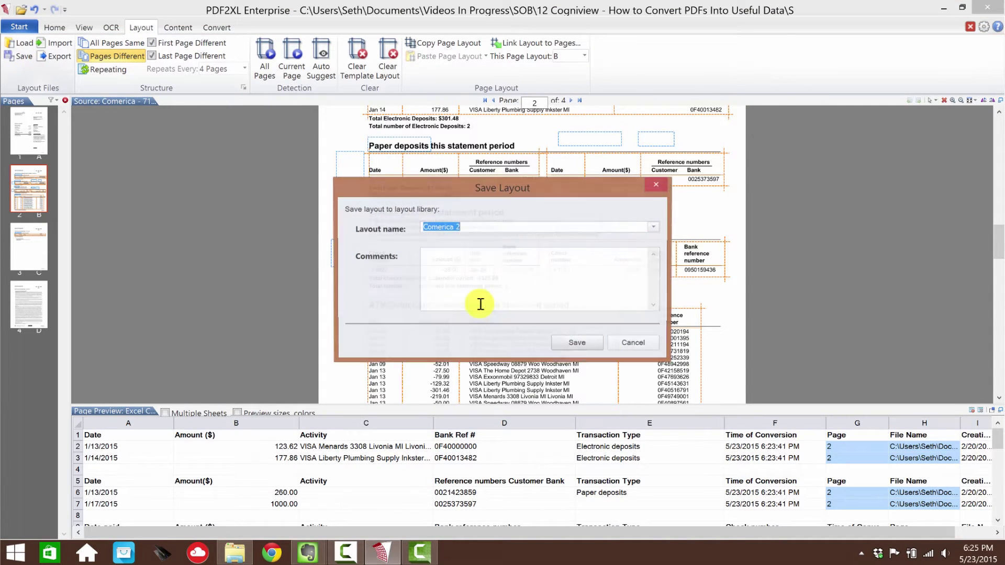
click(574, 342)
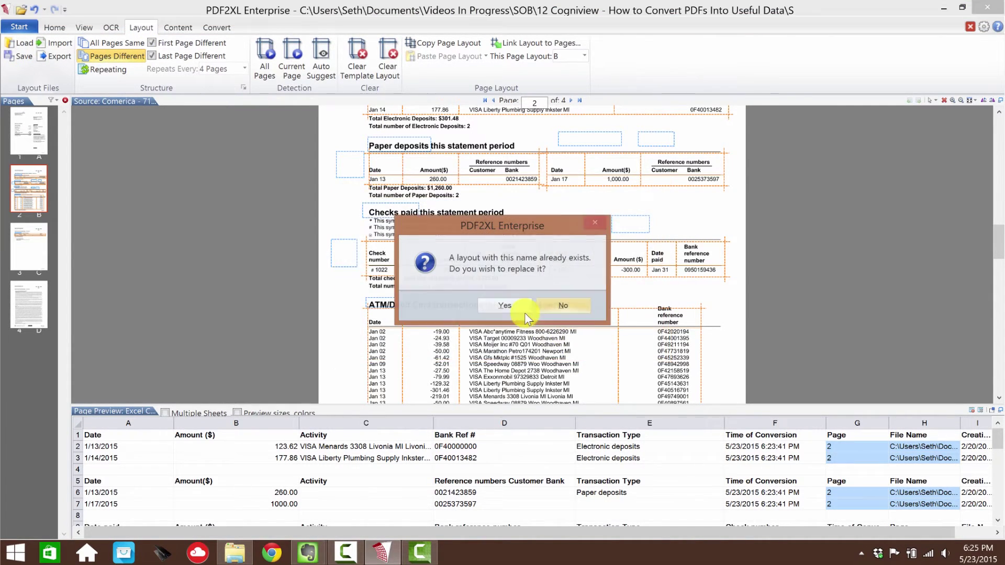
click(525, 298)
scroll(787, 224, up, 3)
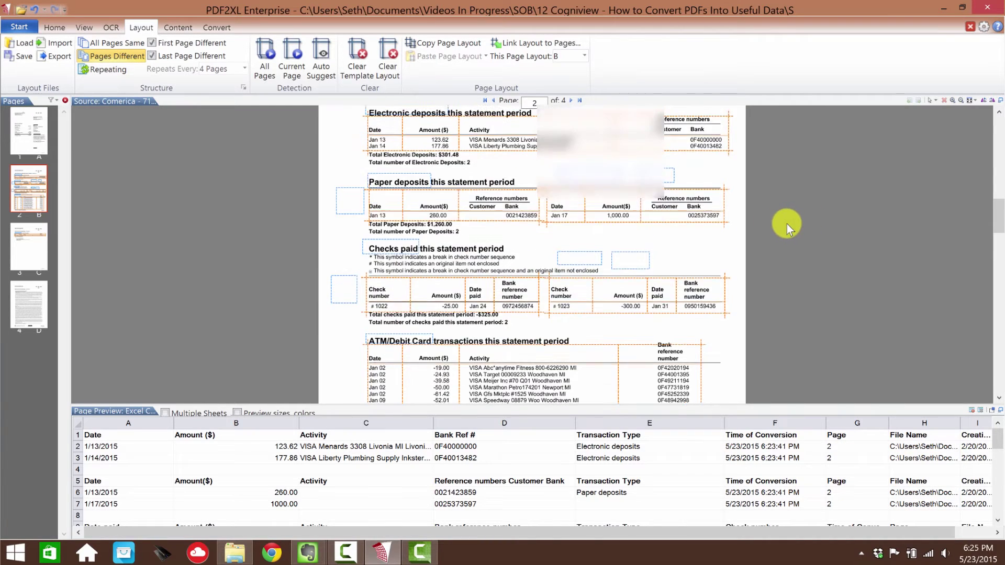
scroll(796, 240, down, 3)
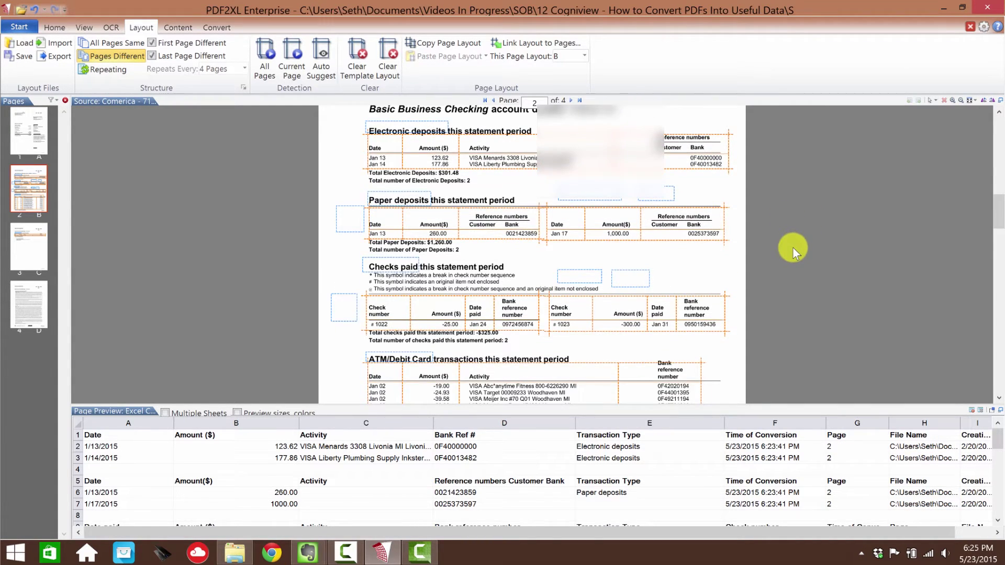
scroll(787, 262, down, 5)
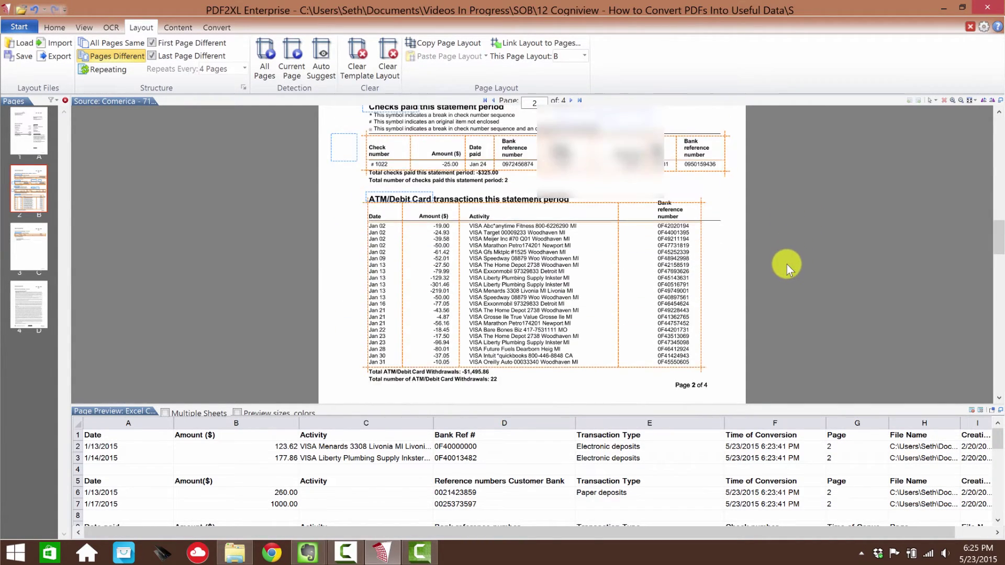
scroll(785, 267, up, 4)
scroll(786, 268, up, 3)
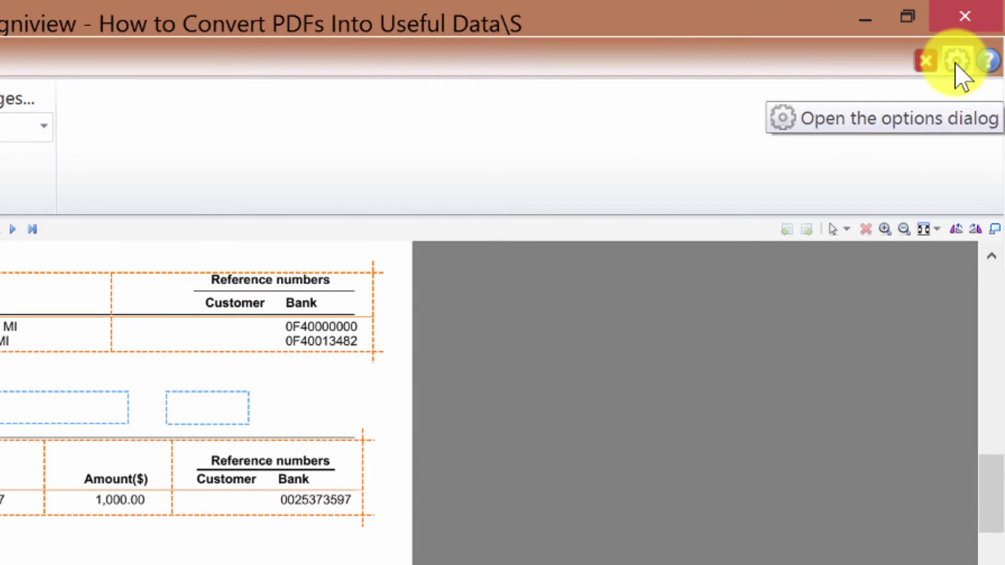
Turn off Write column names in the Excel conversion options and check the rows in the Excel preview
click(958, 61)
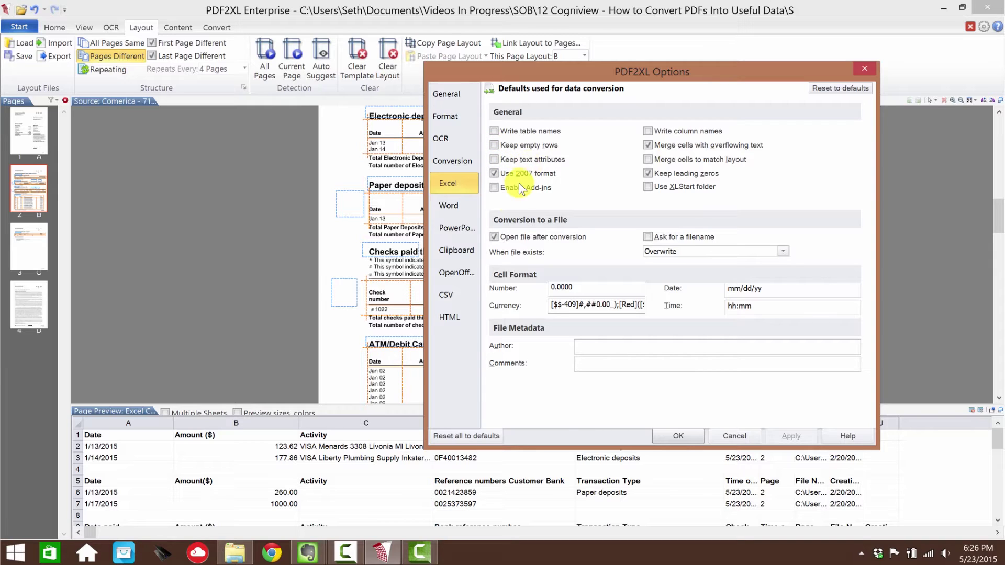
click(677, 442)
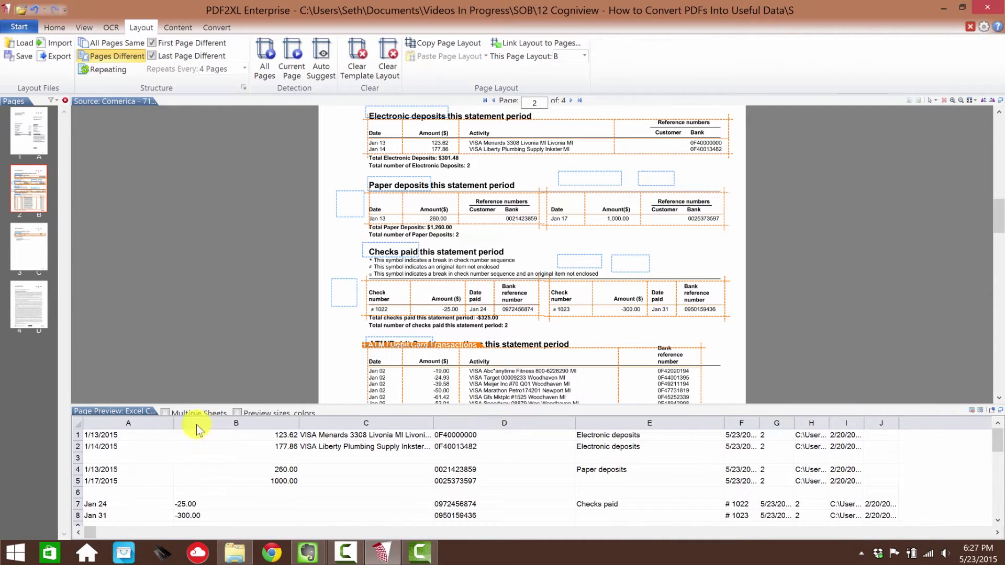
click(332, 434)
scroll(293, 450, down, 1)
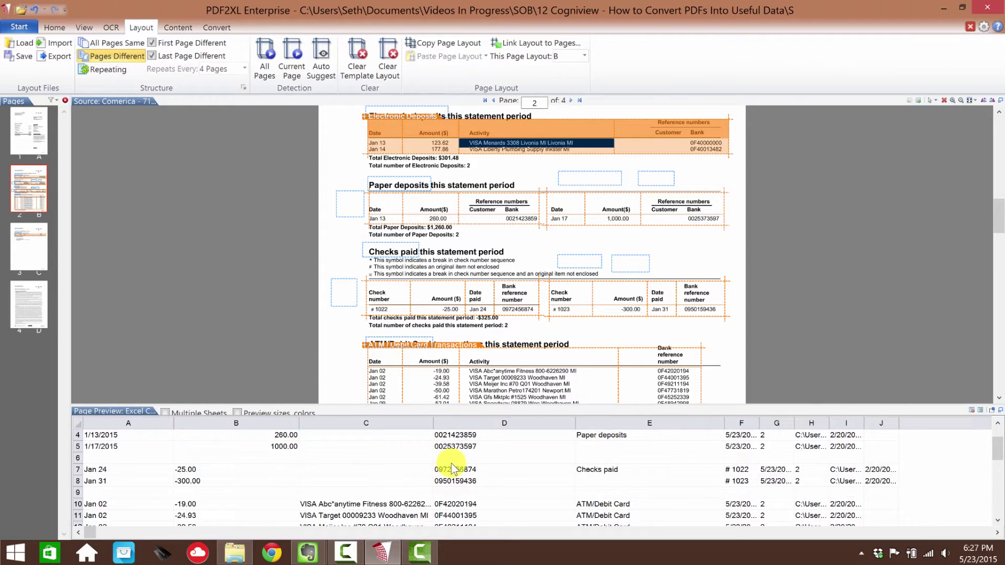
scroll(265, 461, down, 2)
scroll(250, 464, up, 3)
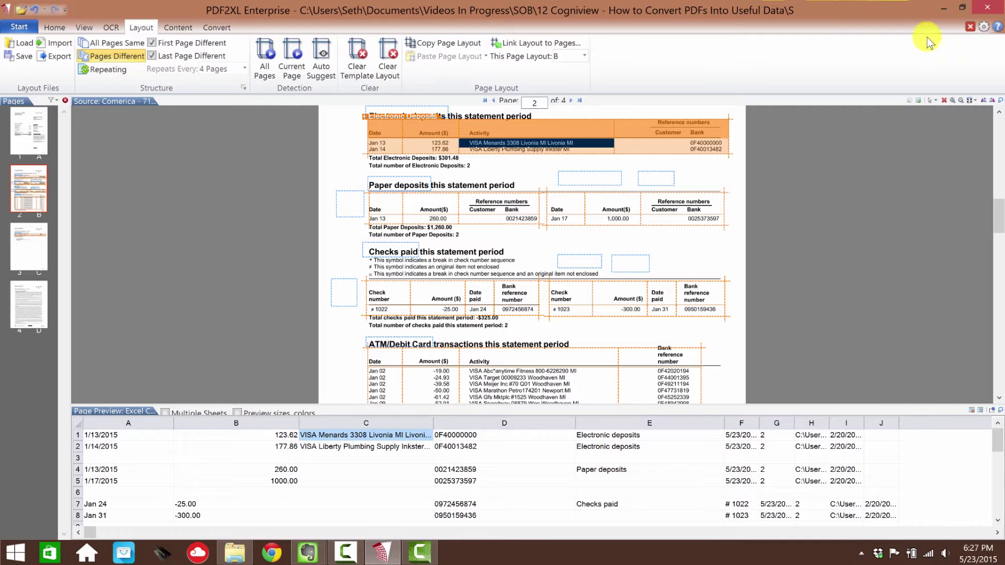
Turn Write column names back on in the Excel conversion options
click(984, 27)
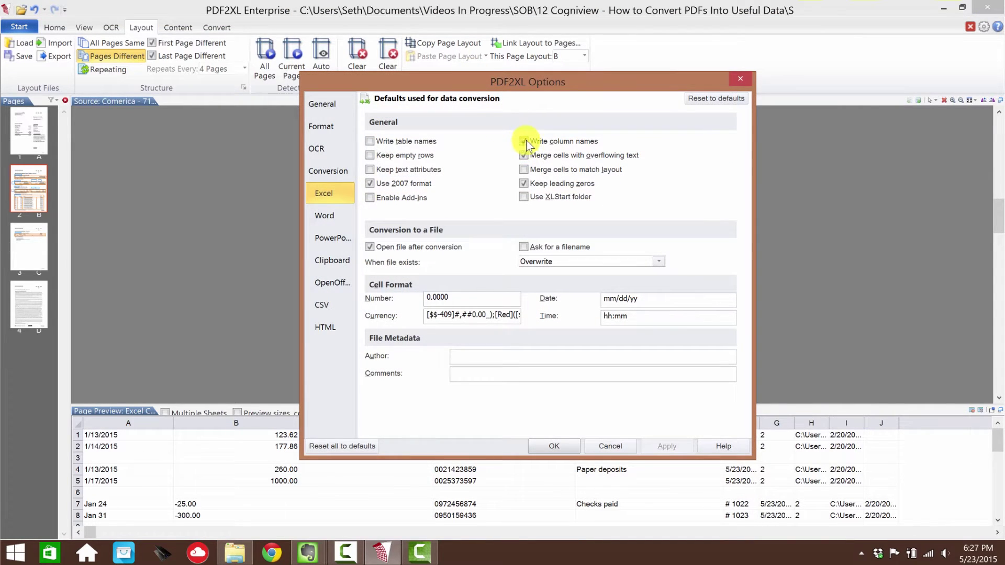
click(553, 445)
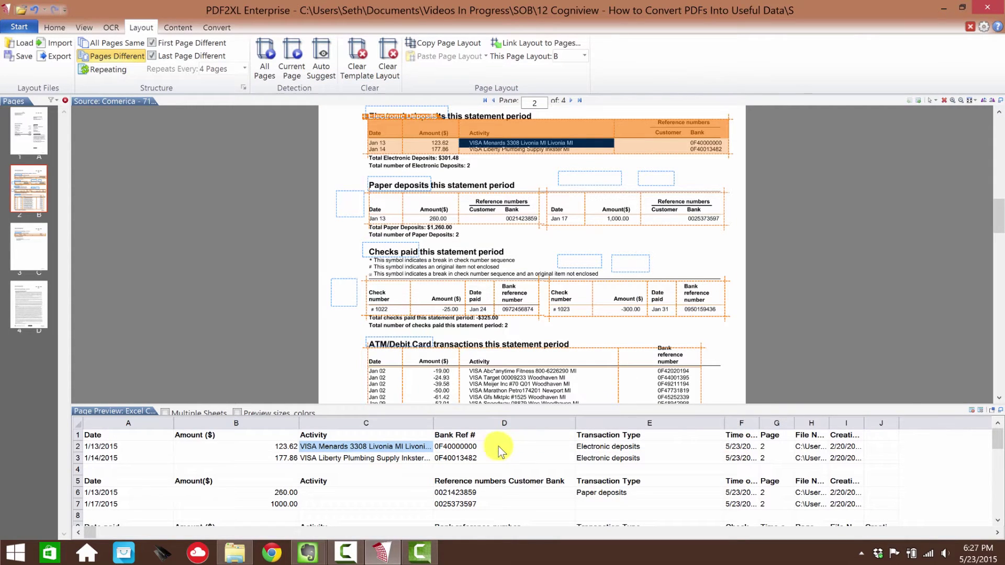
Disable Write column names in the Excel conversion options and apply the change
click(984, 27)
click(539, 140)
click(550, 446)
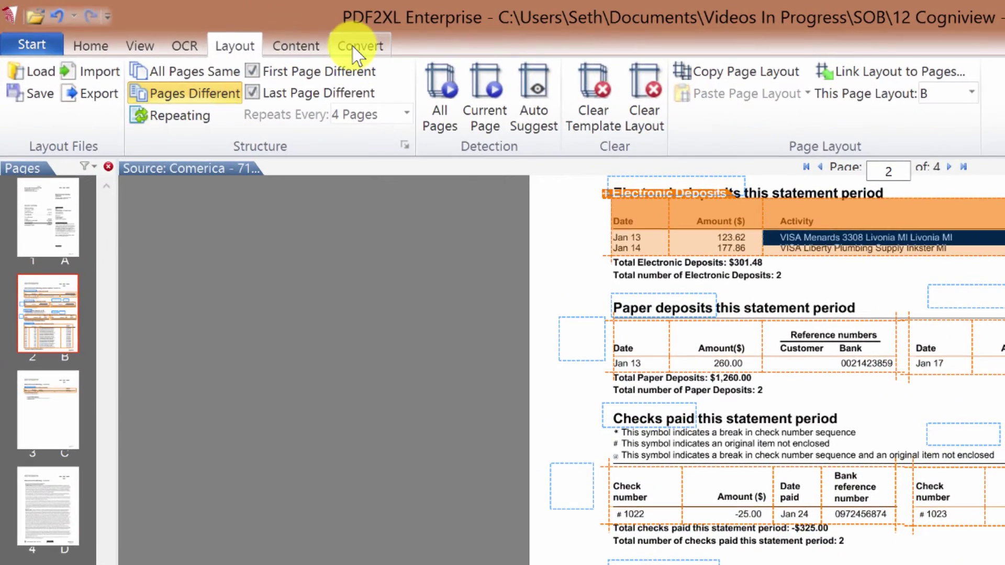
Convert pages 1-4 of the statement to Excel and inspect the date, amount and activity cells in the workbook
click(355, 48)
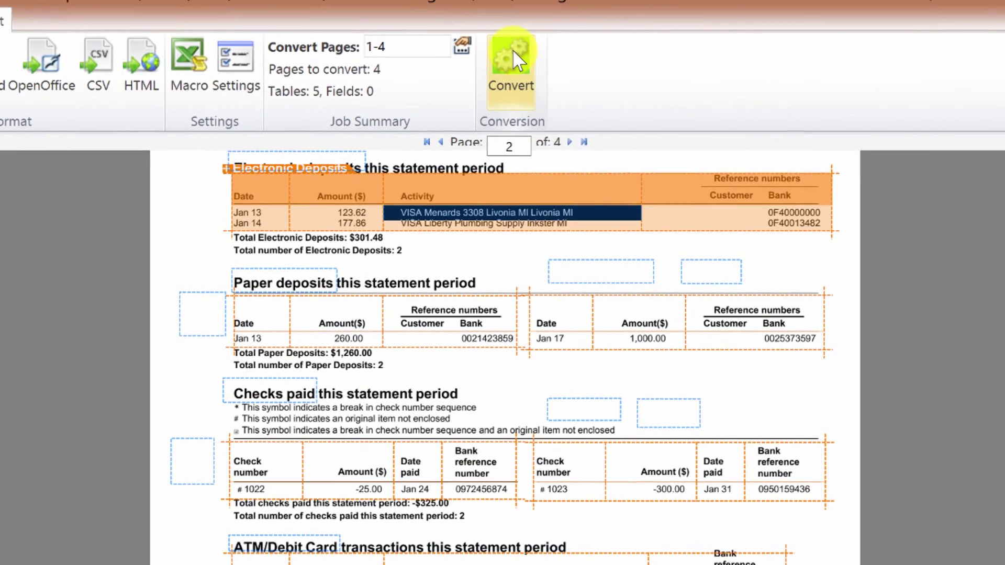
click(513, 49)
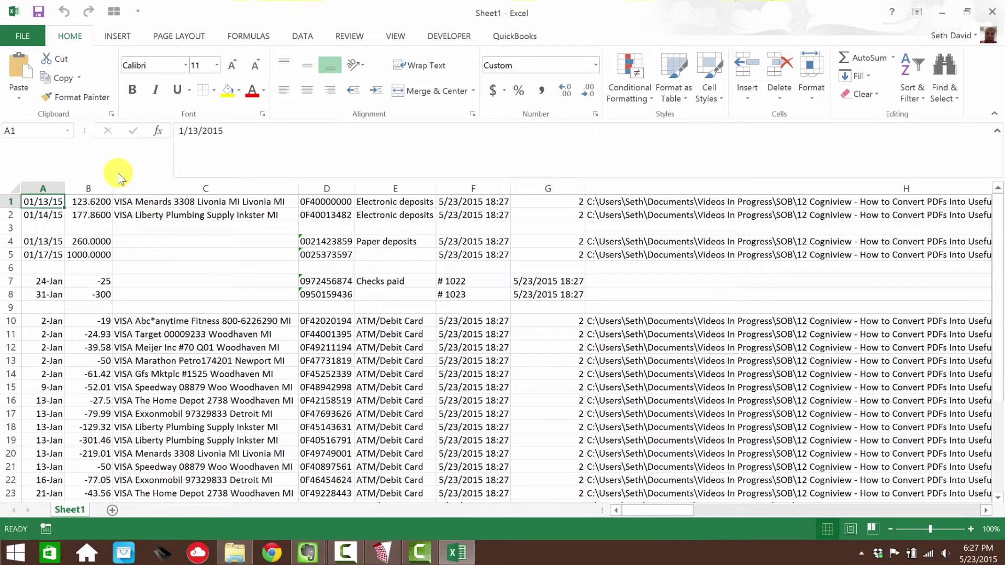
click(94, 202)
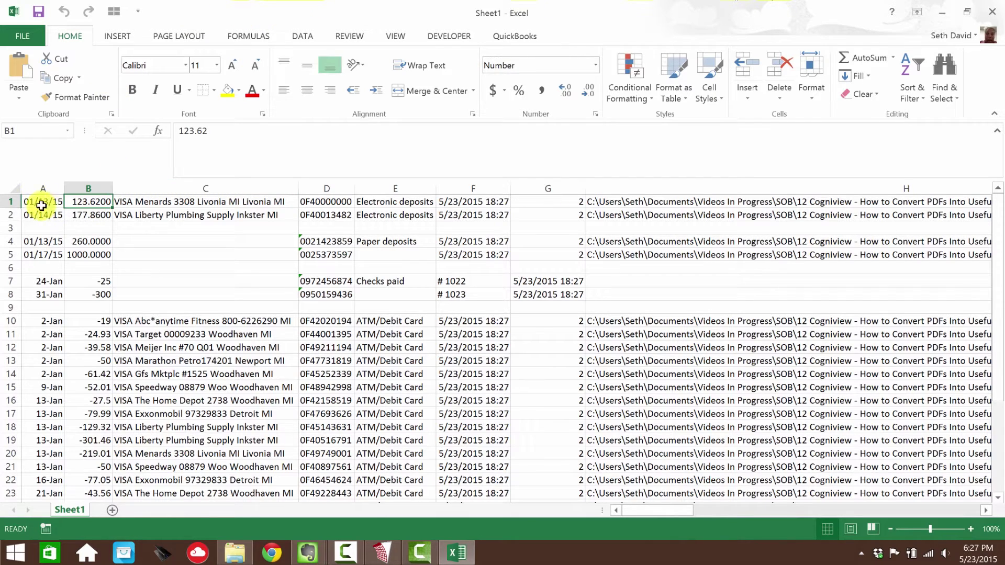
click(6, 202)
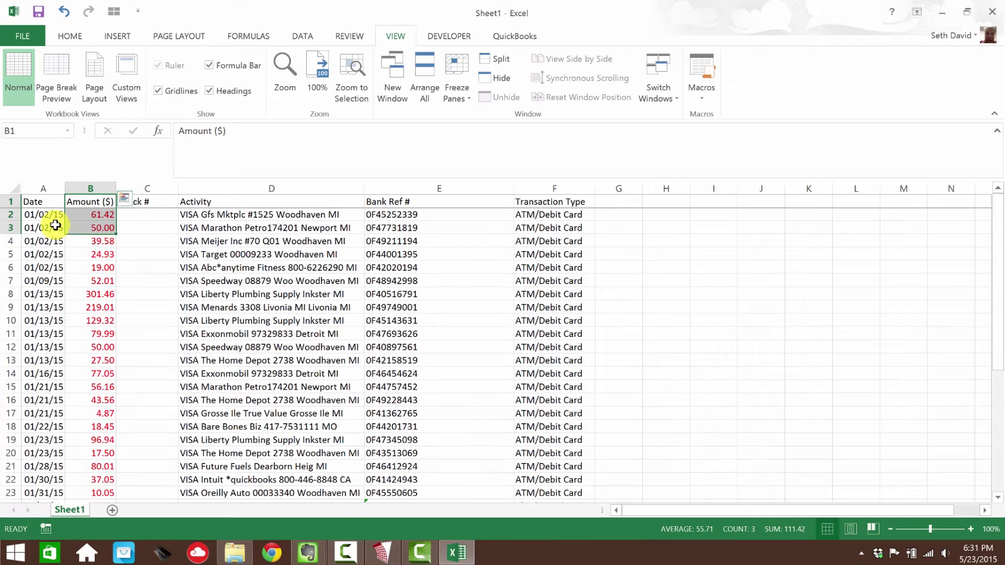
click(46, 217)
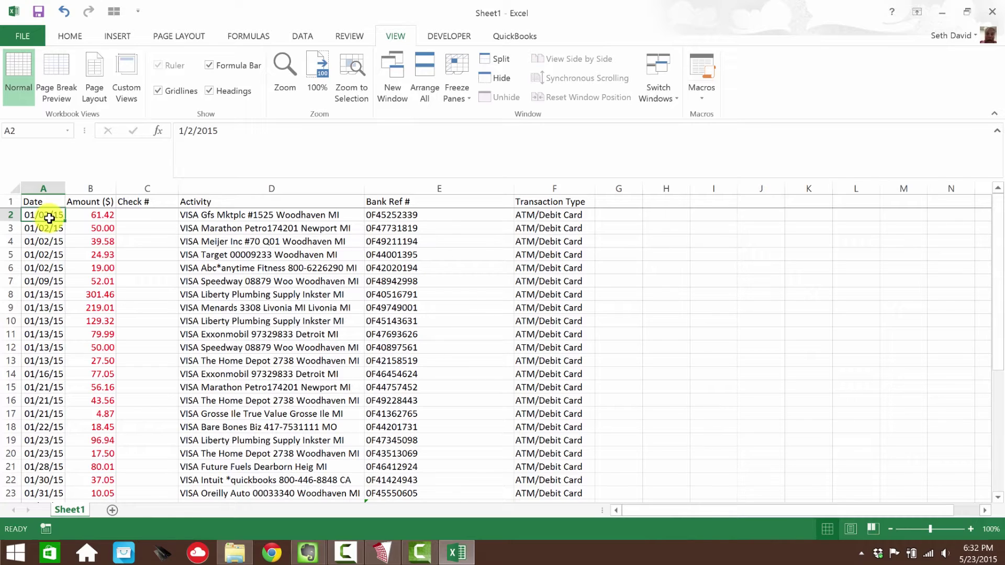
click(230, 250)
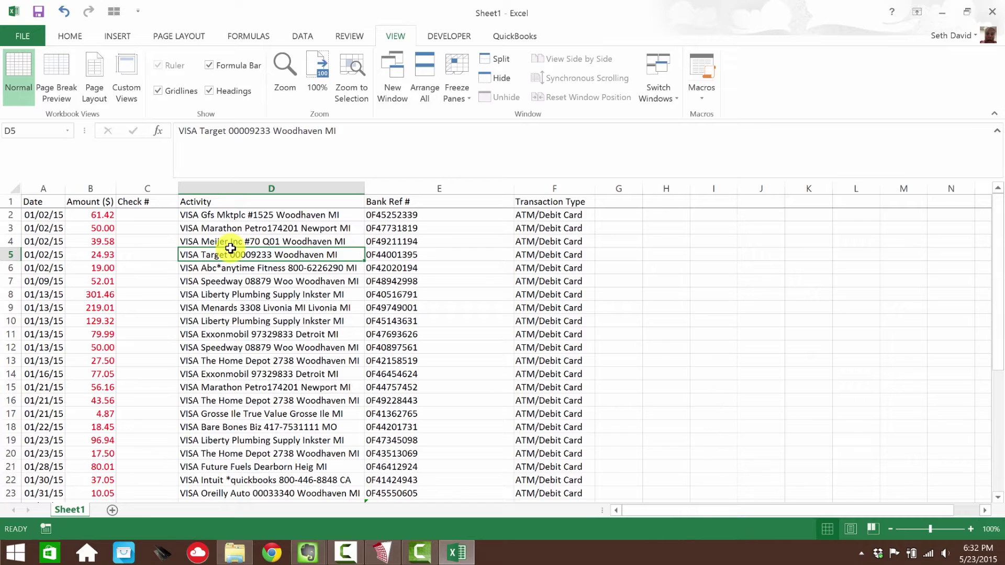
Switch back to PDF2XL Enterprise and save all page layouts to the library as Comerica 2, replacing the existing one
click(381, 555)
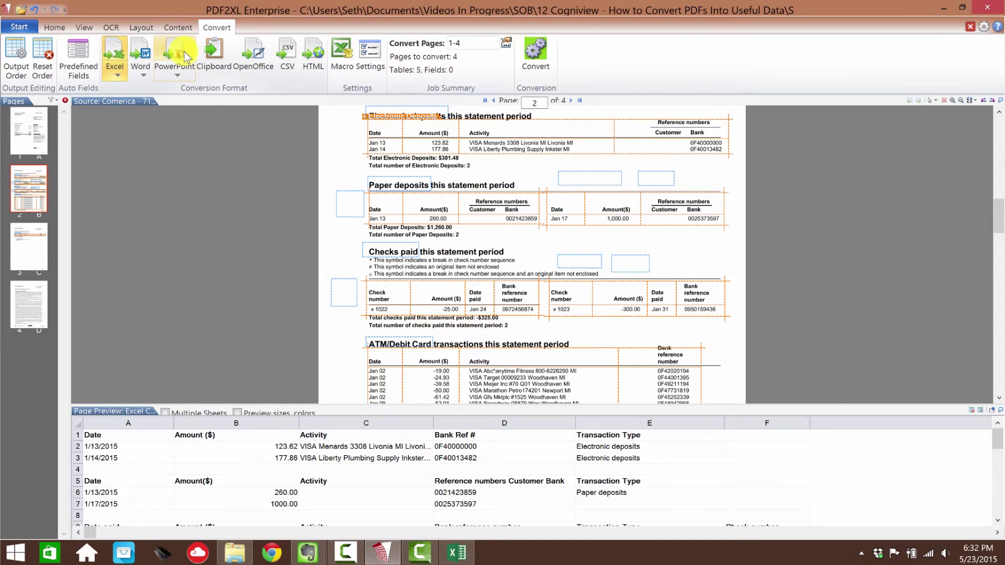
click(55, 29)
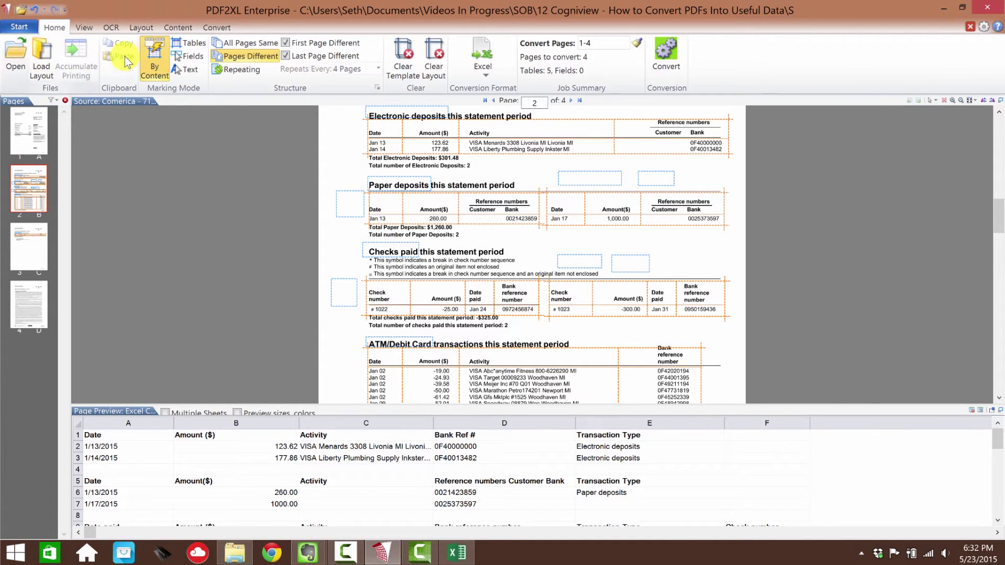
click(149, 30)
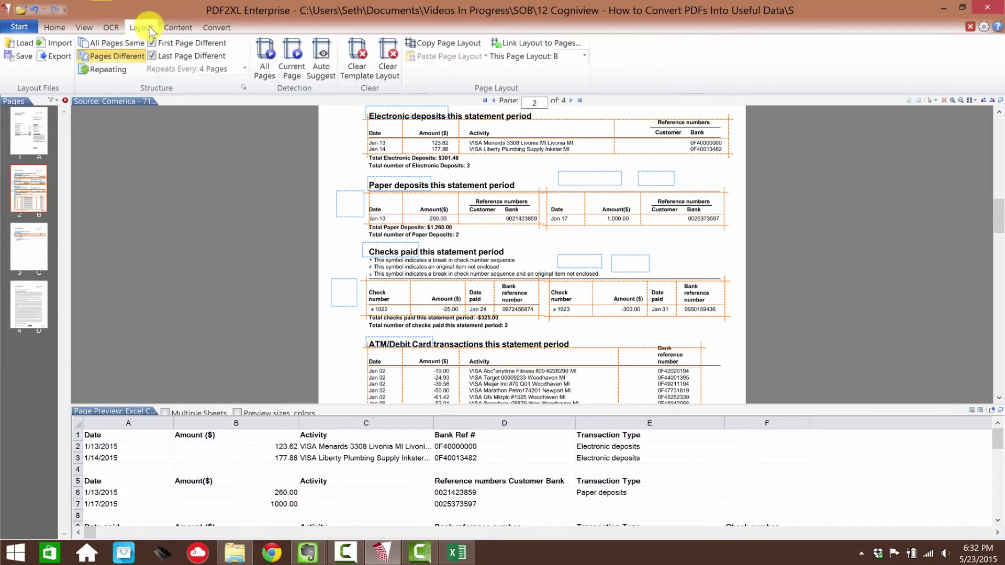
click(21, 56)
click(457, 318)
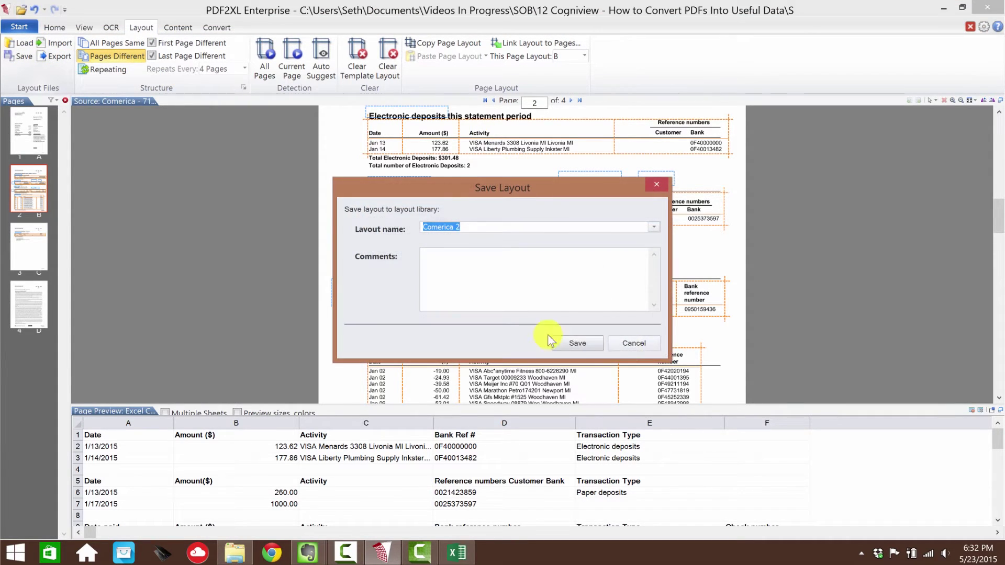
click(592, 352)
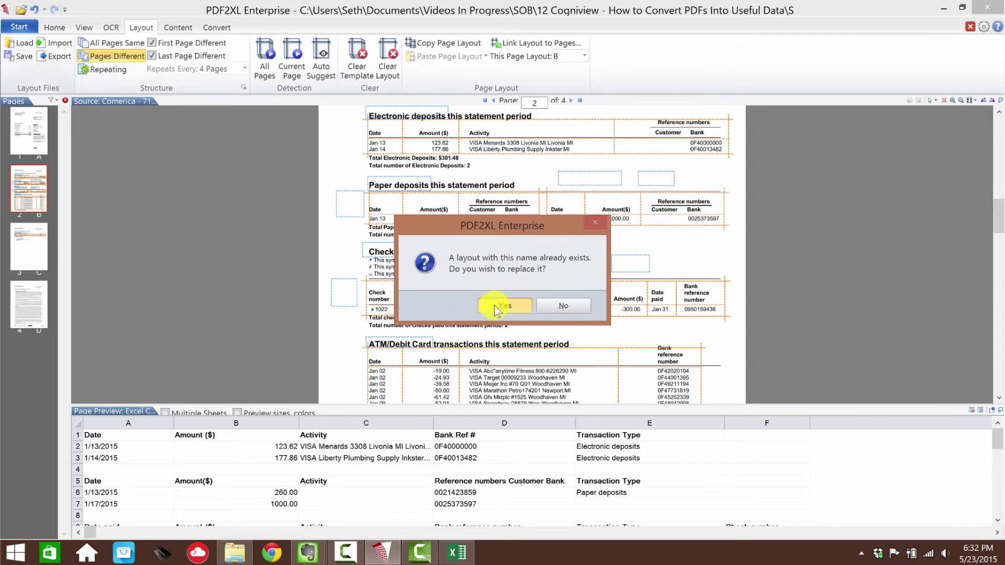
click(520, 306)
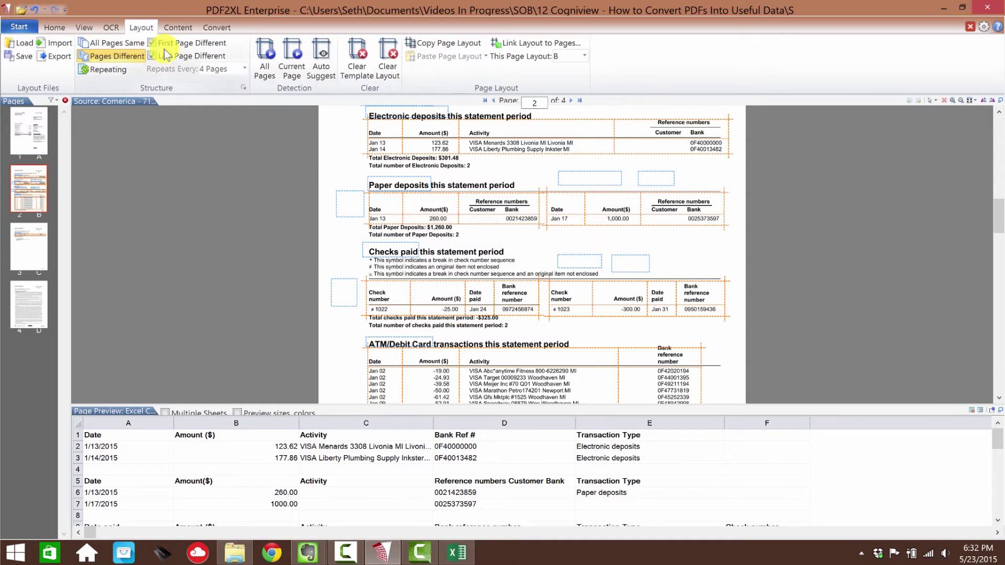
Export all the document's page layouts to the Sample Docs folder as a layout file named "Comerica .layoutx"
click(54, 56)
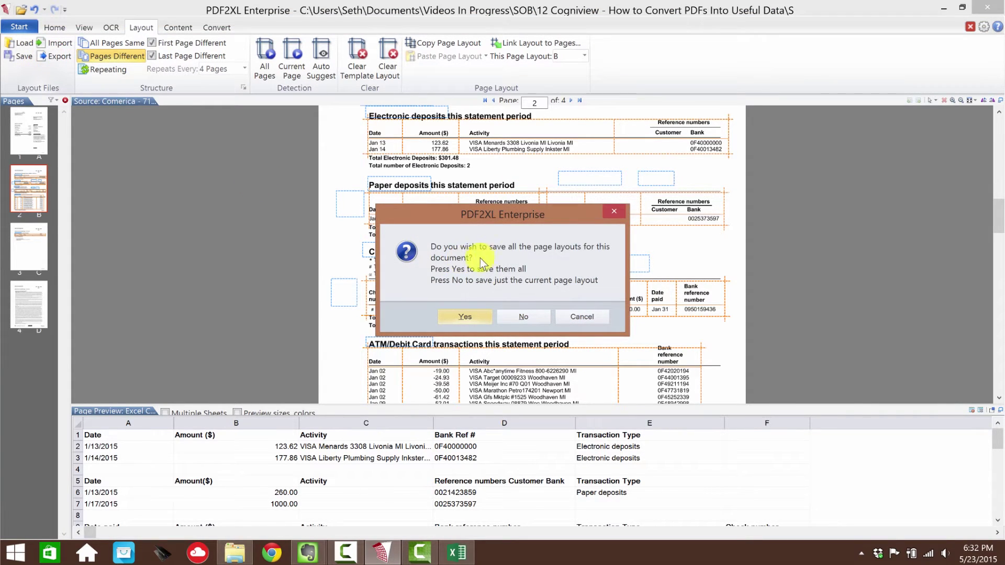
click(465, 317)
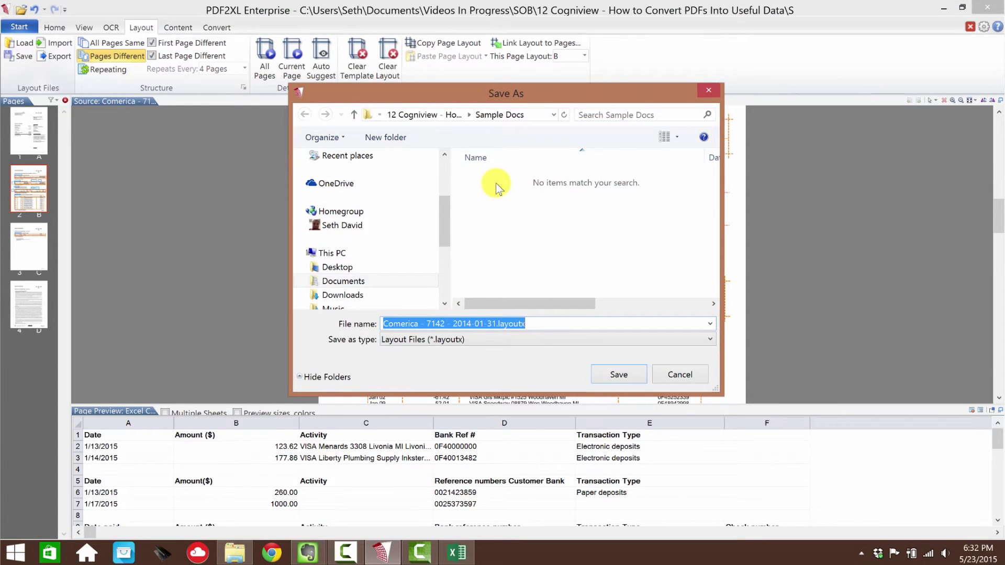
click(454, 324)
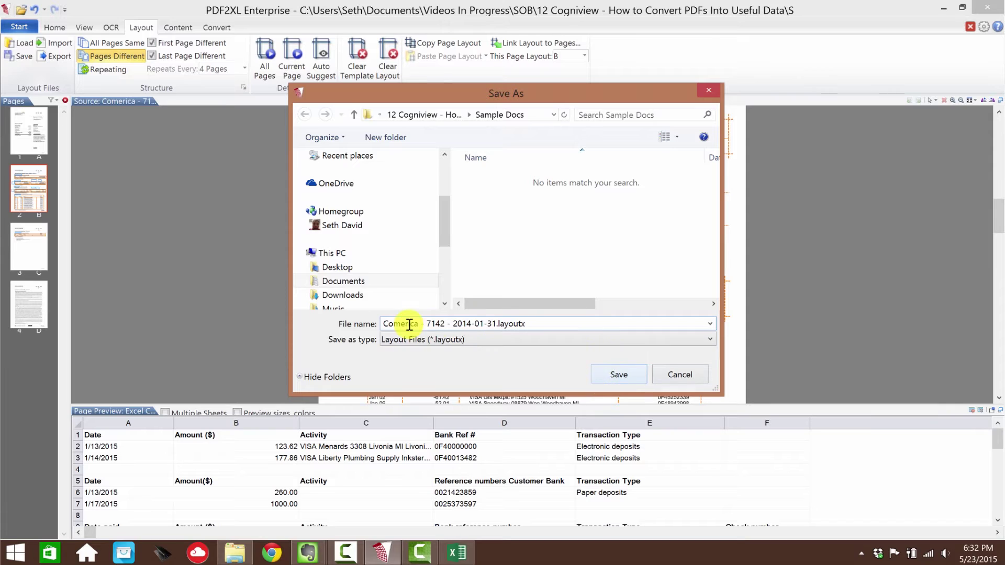
drag(497, 323, 421, 321)
key(Delete)
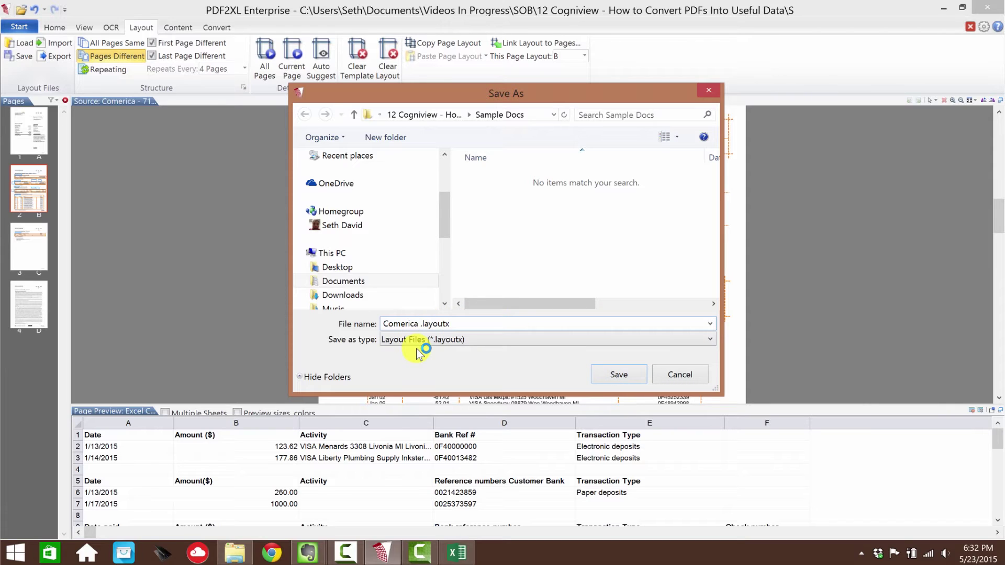
key(Return)
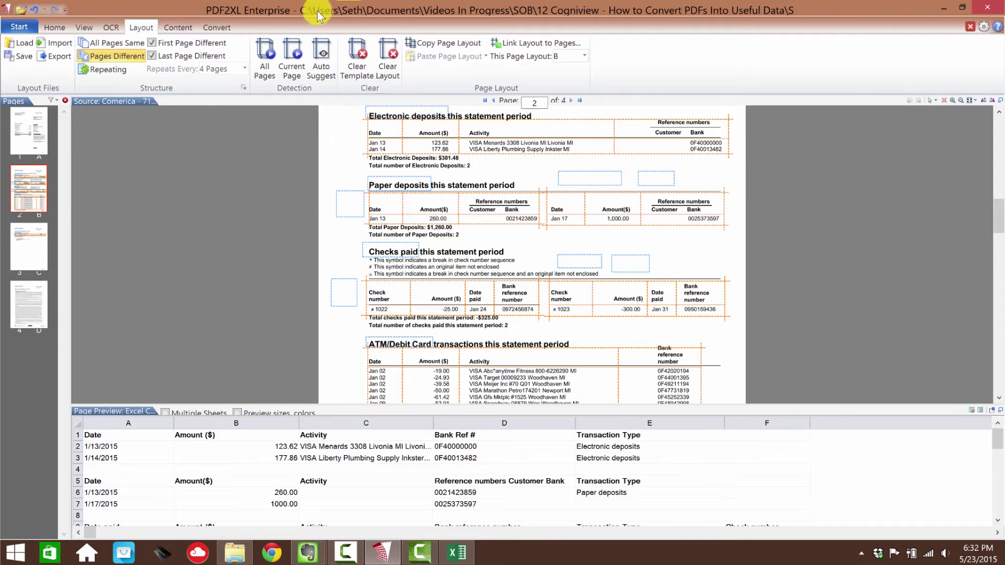
Close the current statement and open the Comerica statement PDF dated 2014-02-28 from the Sample Docs folder
click(971, 28)
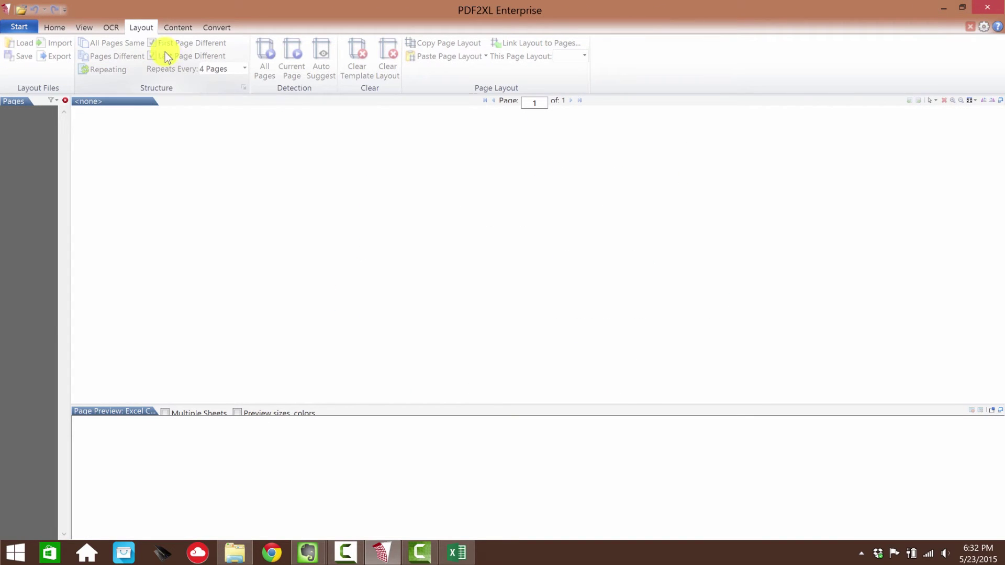
click(50, 28)
click(16, 54)
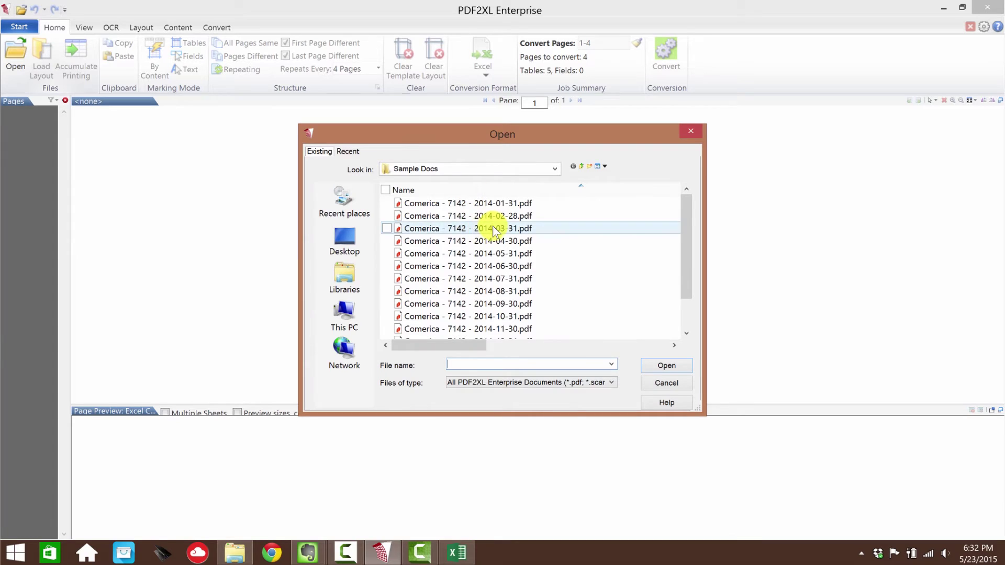
click(490, 216)
click(656, 369)
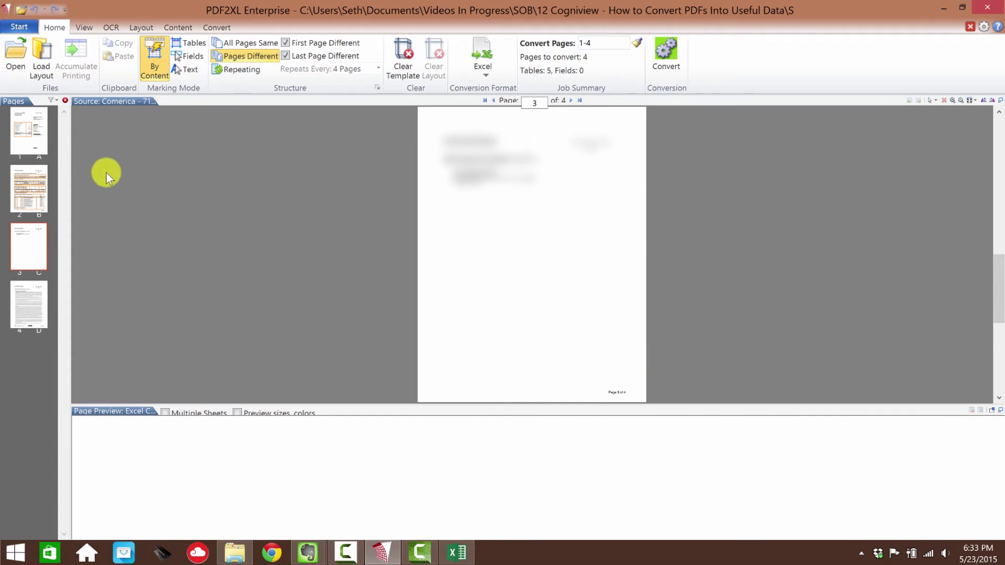
Load the Comerica 2 layout for the whole document, check pages 1 and 2, and convert pages 1-4 to Excel
click(41, 57)
click(546, 186)
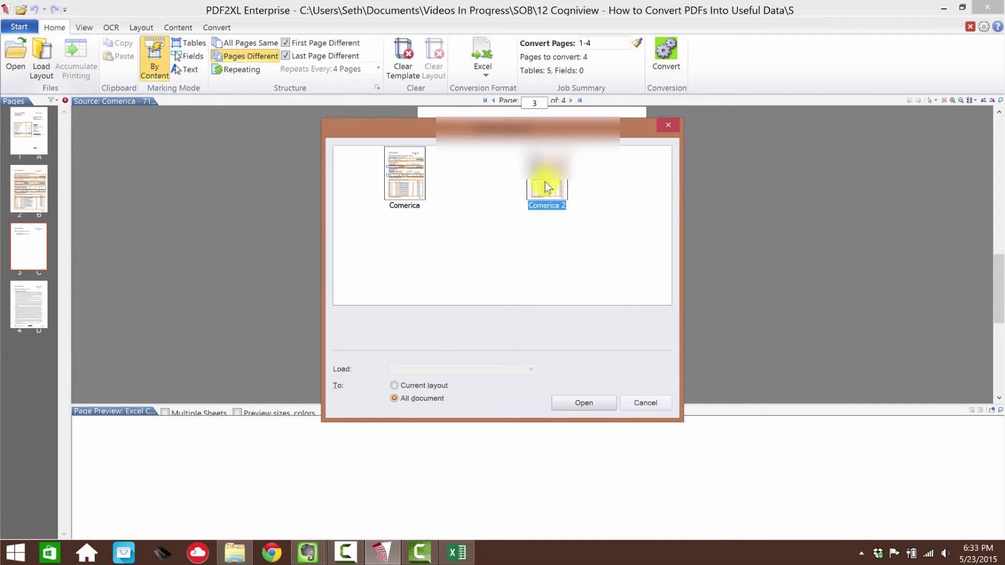
click(583, 404)
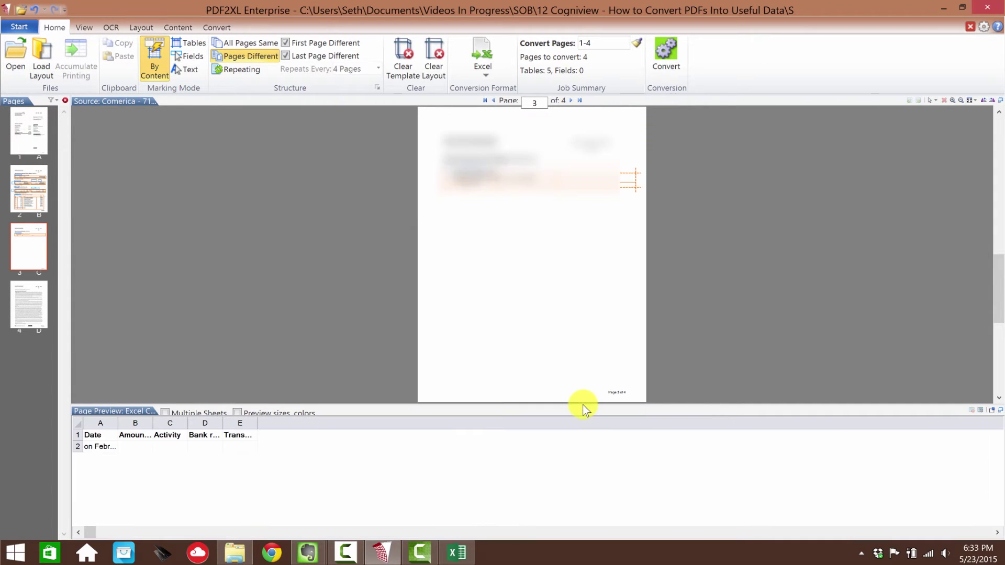
click(25, 165)
scroll(366, 204, up, 3)
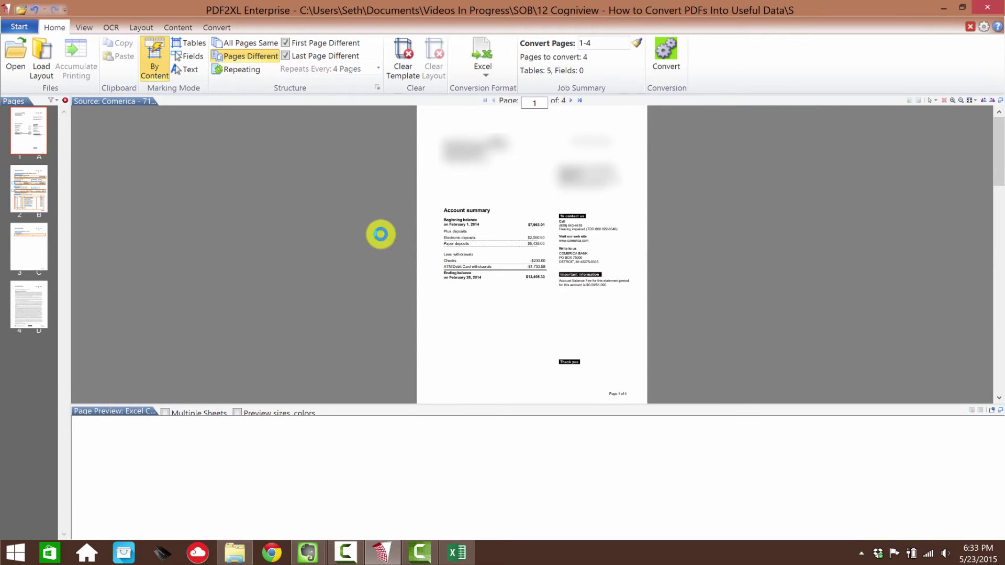
scroll(382, 236, down, 3)
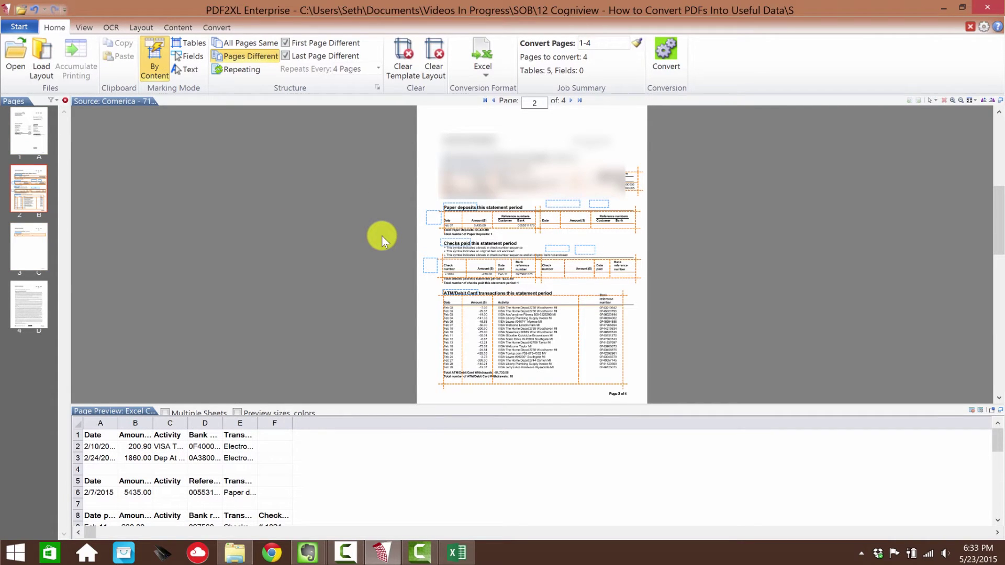
click(666, 51)
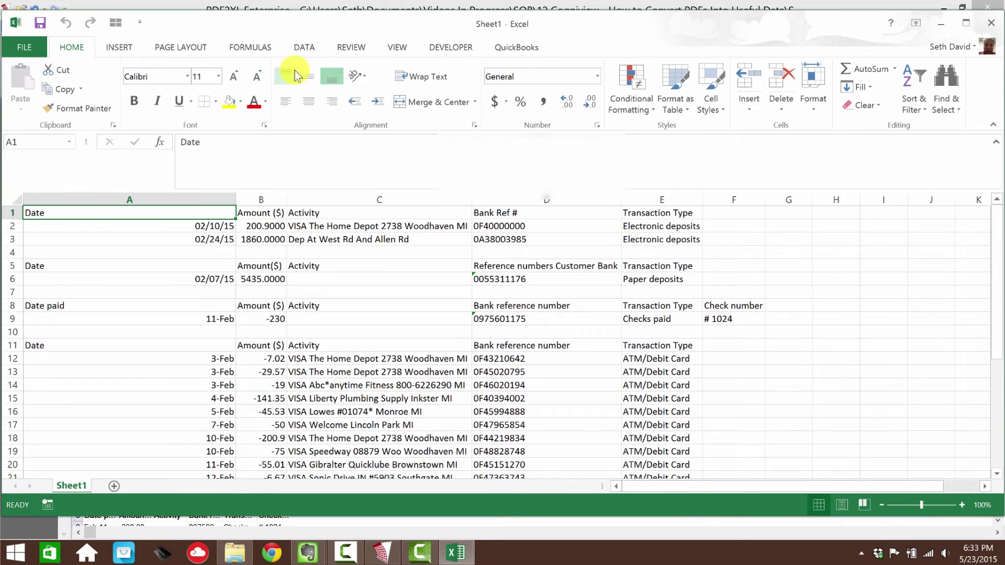
click(384, 239)
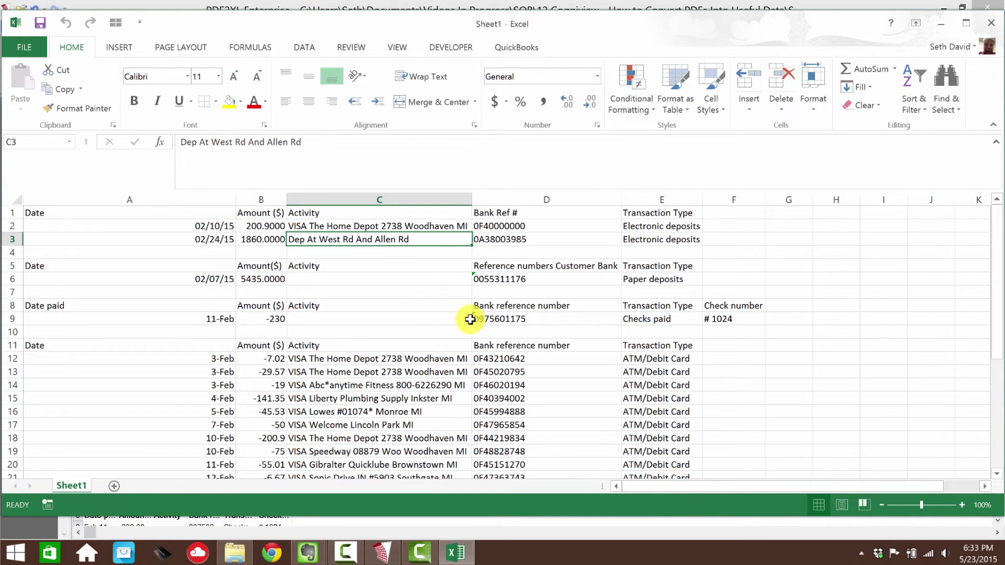
Copy the Check number header from cell F8 into cell F1
click(728, 305)
key(ctrl+c)
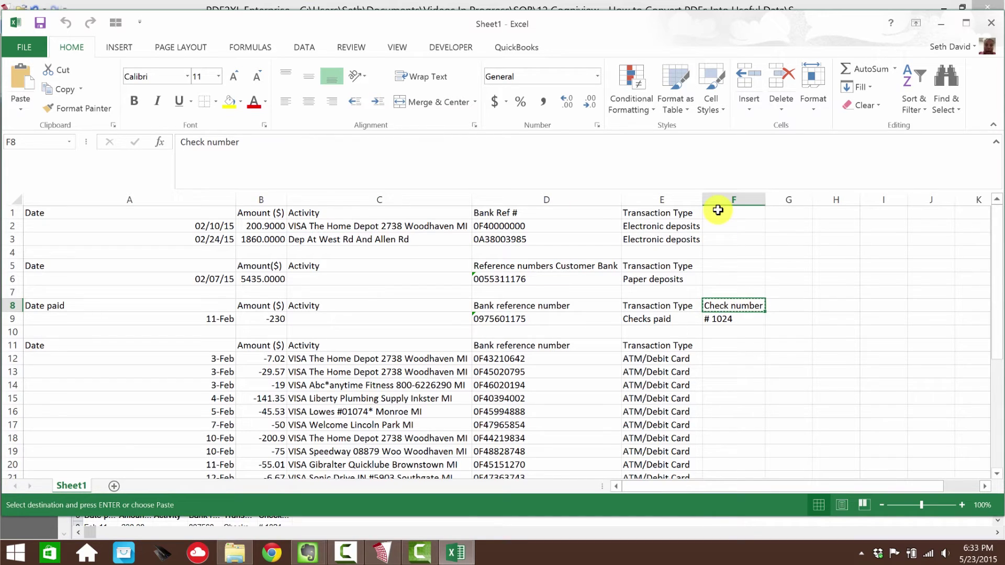
click(718, 211)
key(ctrl+v)
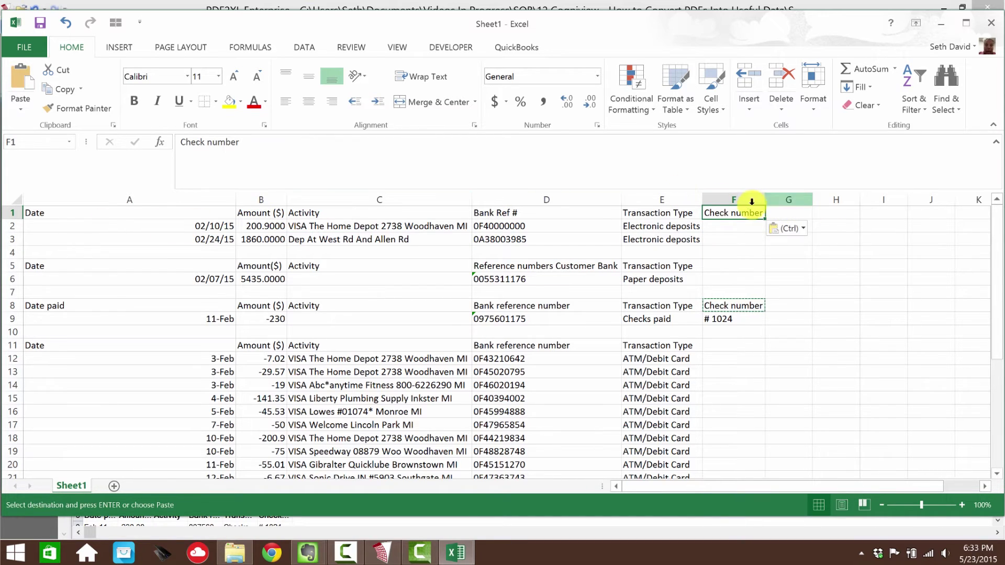
Move the Check number column so that it sits between Amount ($) and Activity
click(723, 200)
right_click(723, 200)
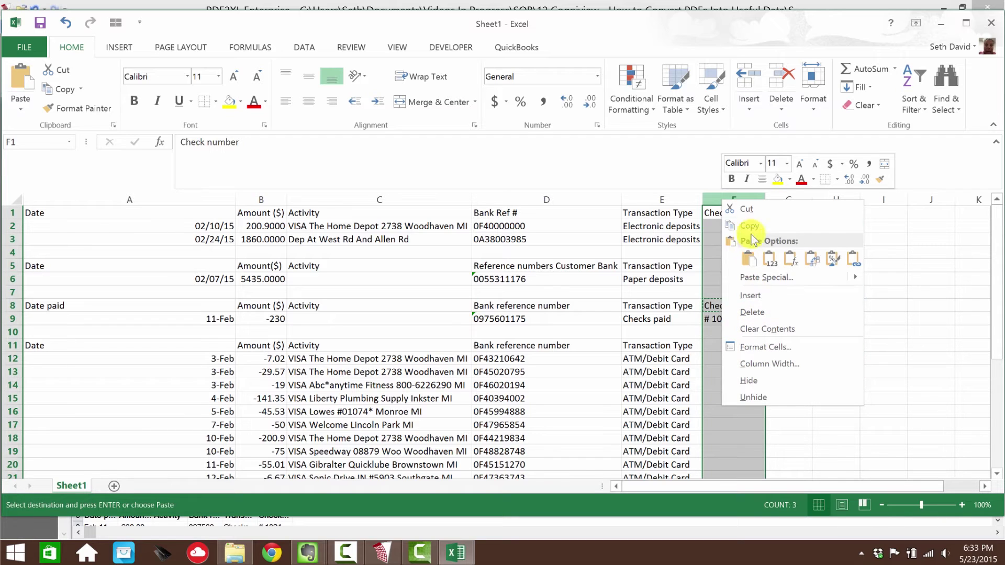
key(Escape)
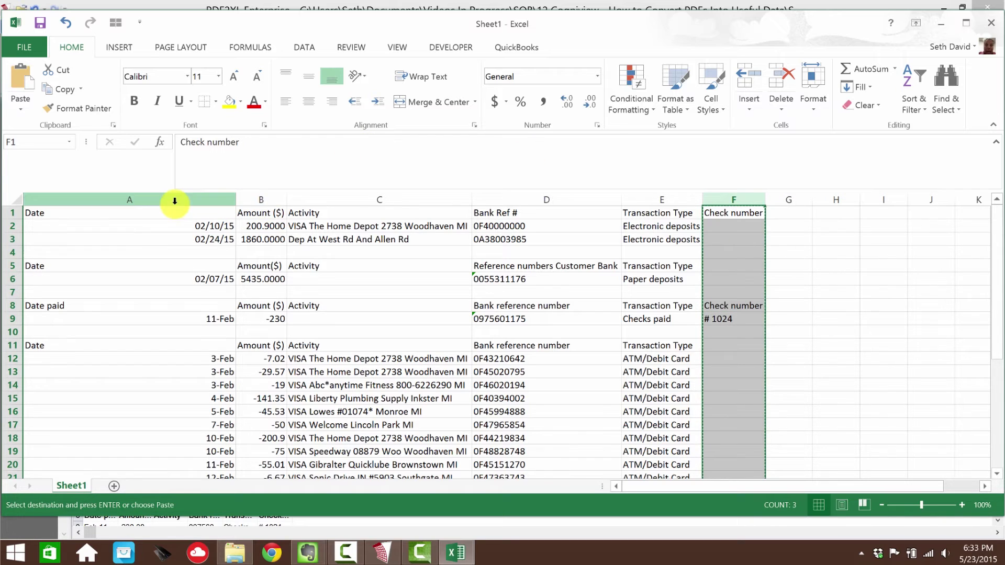
click(312, 200)
right_click(312, 203)
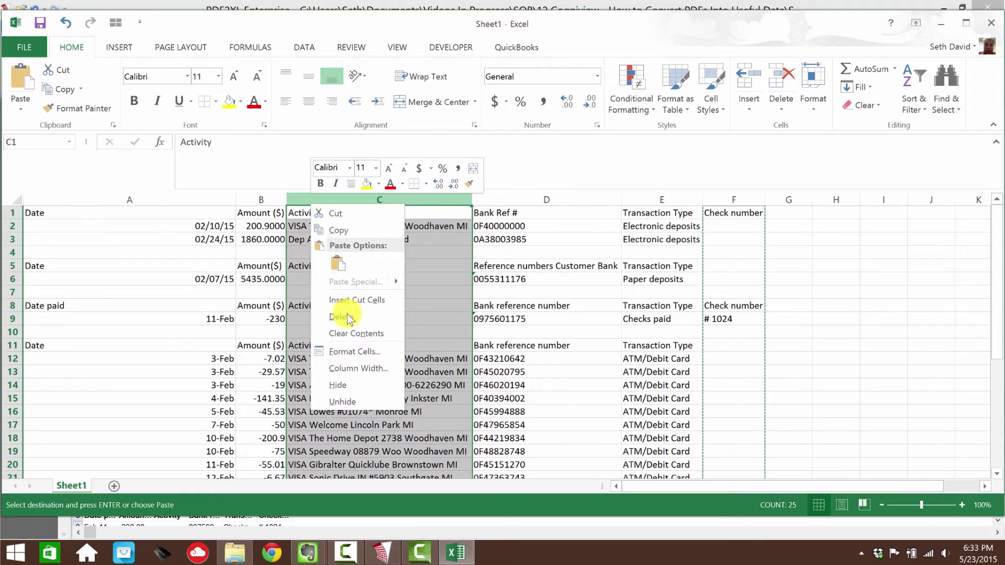
click(345, 299)
click(83, 213)
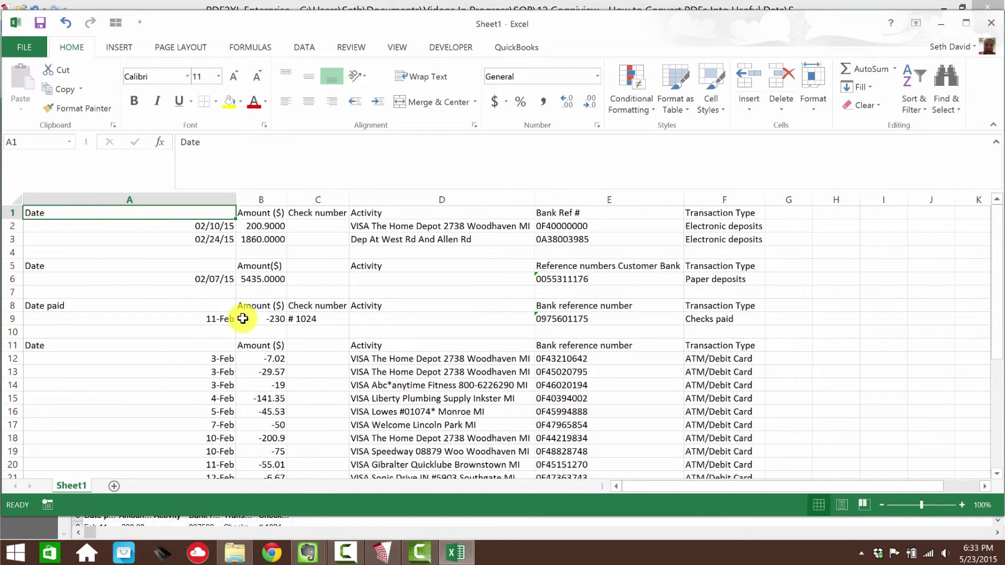
scroll(243, 318, down, 7)
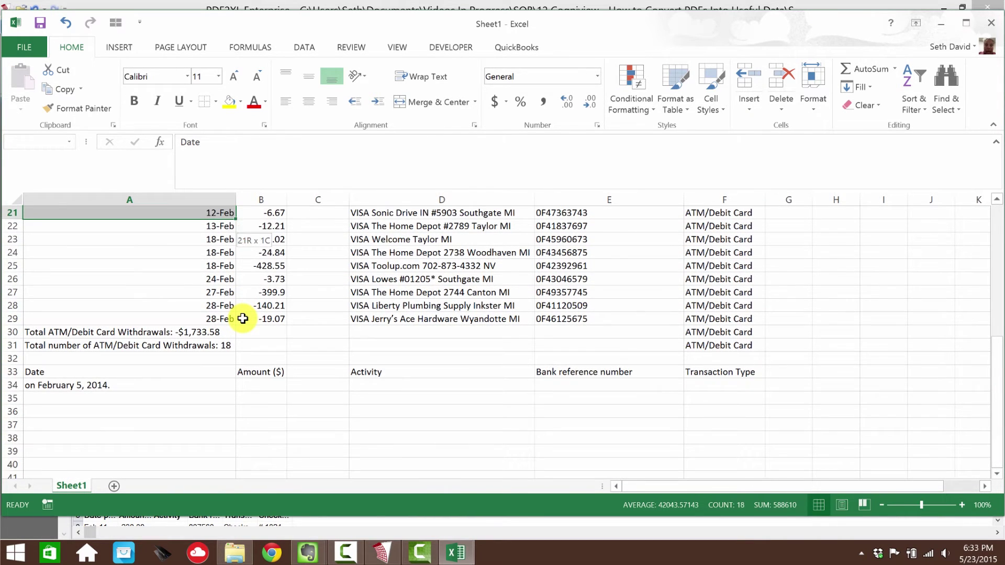
key(shift+Down)
key(shift+Down)
key(shift+Down)
key(shift+Down)
key(shift+Down)
key(shift+Down)
key(shift+Down)
key(shift+Down)
key(shift+Down)
key(shift+Down)
key(shift+Down)
key(shift+Down)
key(shift+Down)
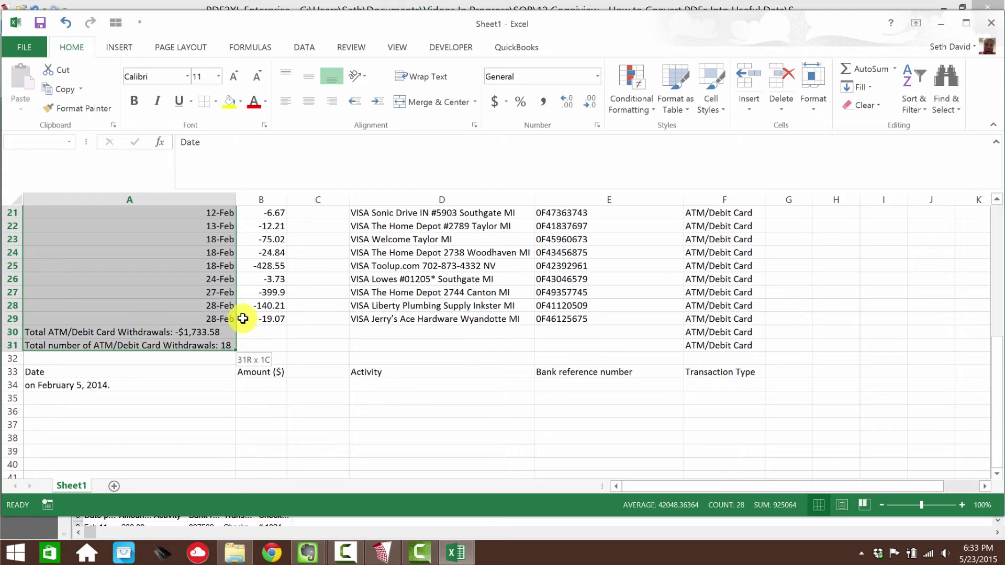
key(shift+Right)
key(shift+Right)
key(shift+Right)
key(shift+Right)
key(shift+Right)
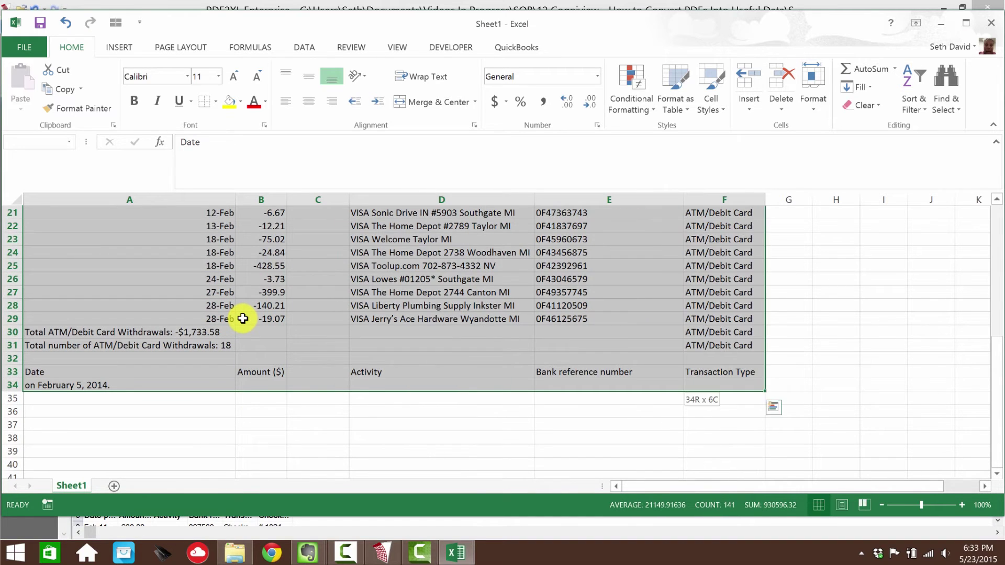
Switch to PDF2XL Enterprise, check the table layouts on pages 2 and 3 of the statement, and return to the workbook
click(121, 335)
click(382, 553)
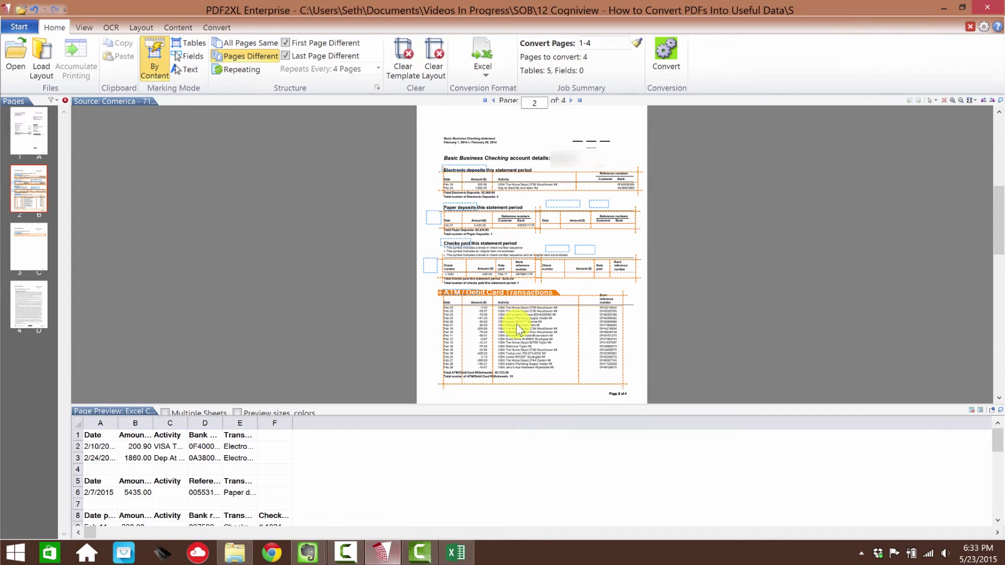
click(31, 246)
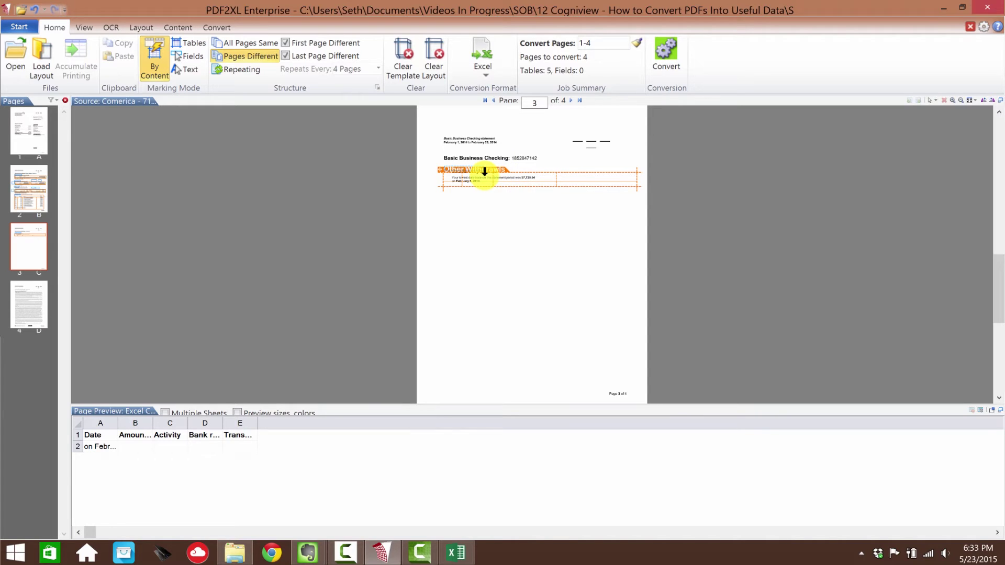
key(alt+Tab)
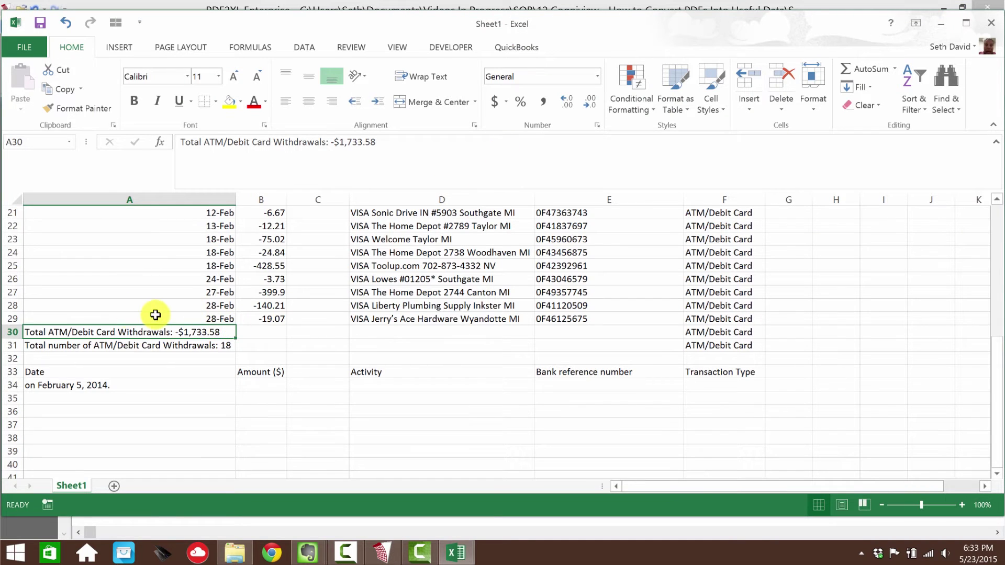
Clear the contents of rows 30 through 38 below the last ATM/Debit Card transaction
drag(7, 331, 9, 437)
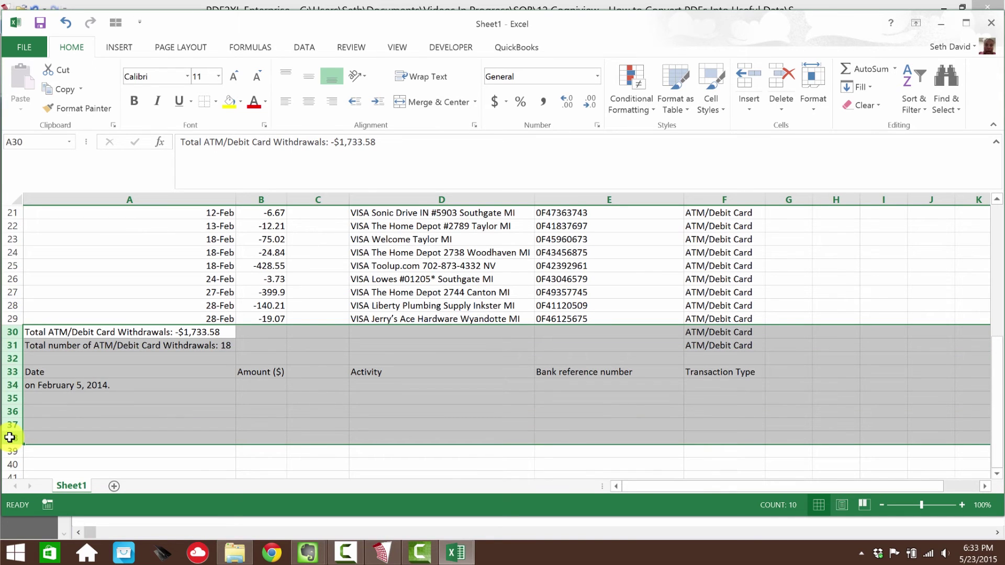
key(Delete)
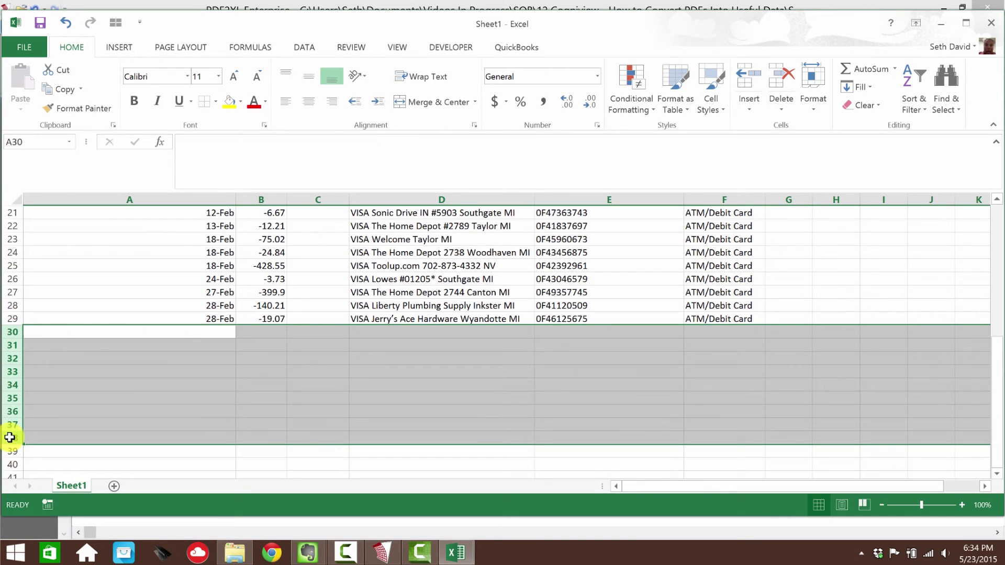
click(204, 318)
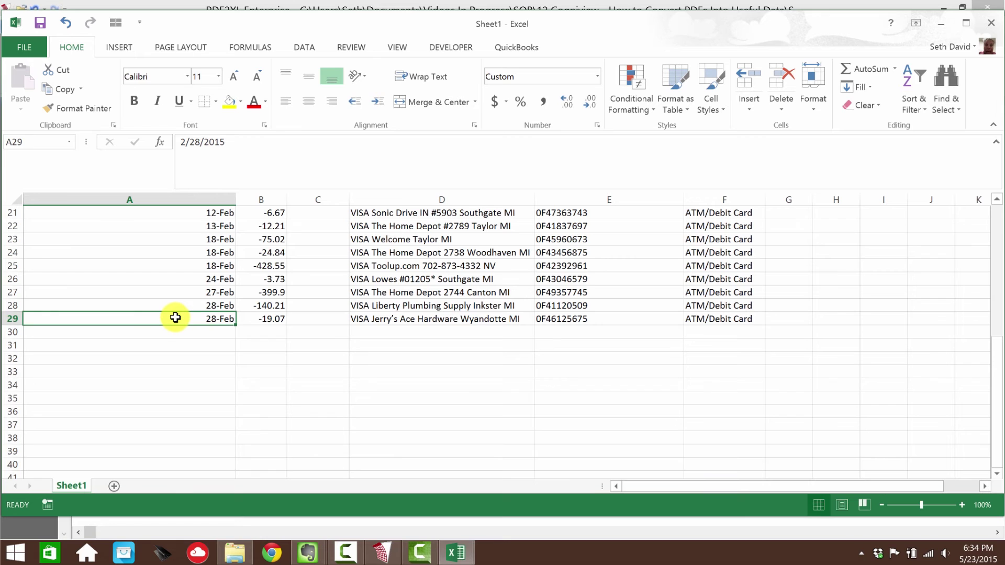
Sort range A1:F29, which has headers, by Transaction Type A to Z, Date oldest to newest, and Amount ($) smallest to largest
key(ctrl+Up)
key(ctrl+Home)
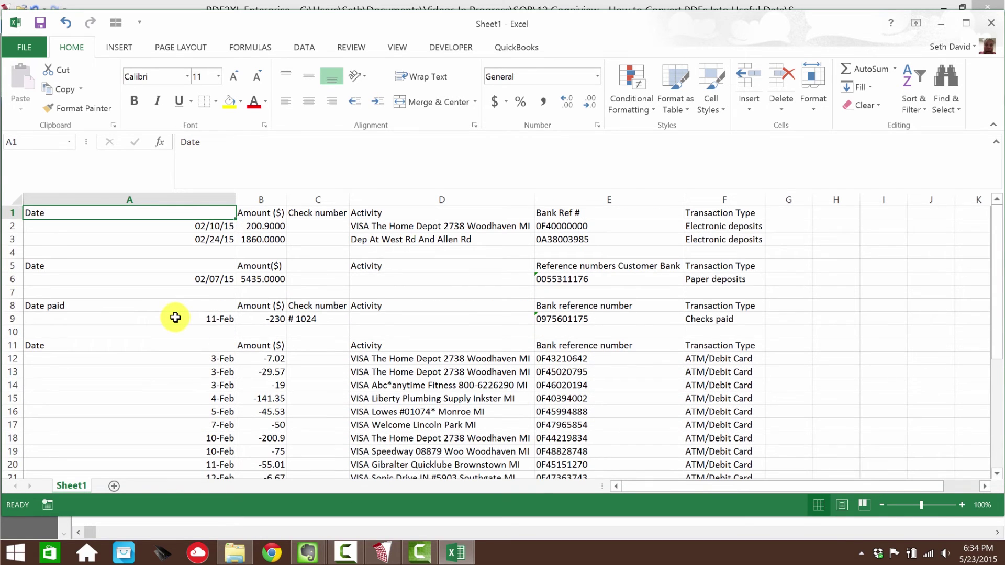
scroll(175, 317, down, 7)
drag(130, 212, 754, 320)
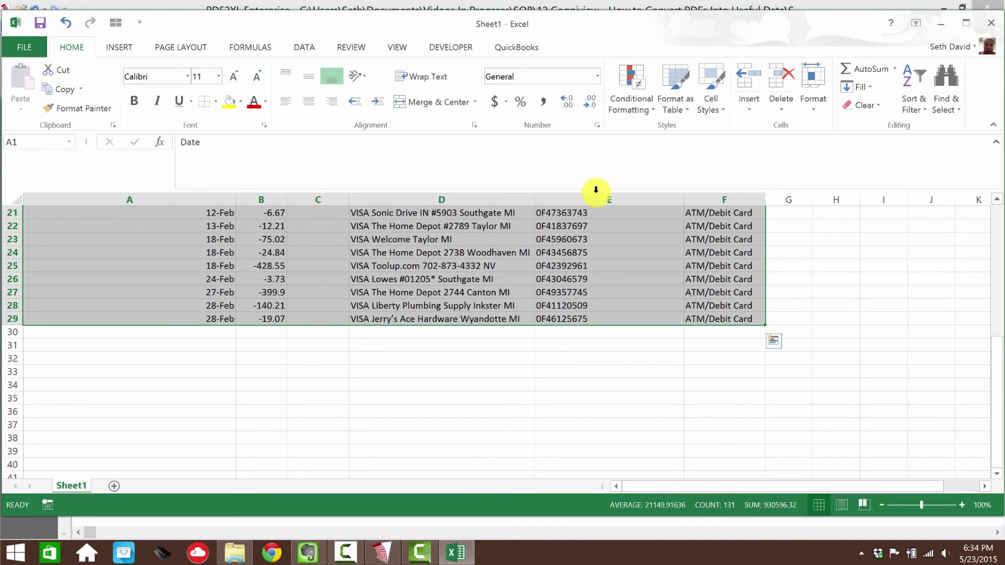
click(1000, 219)
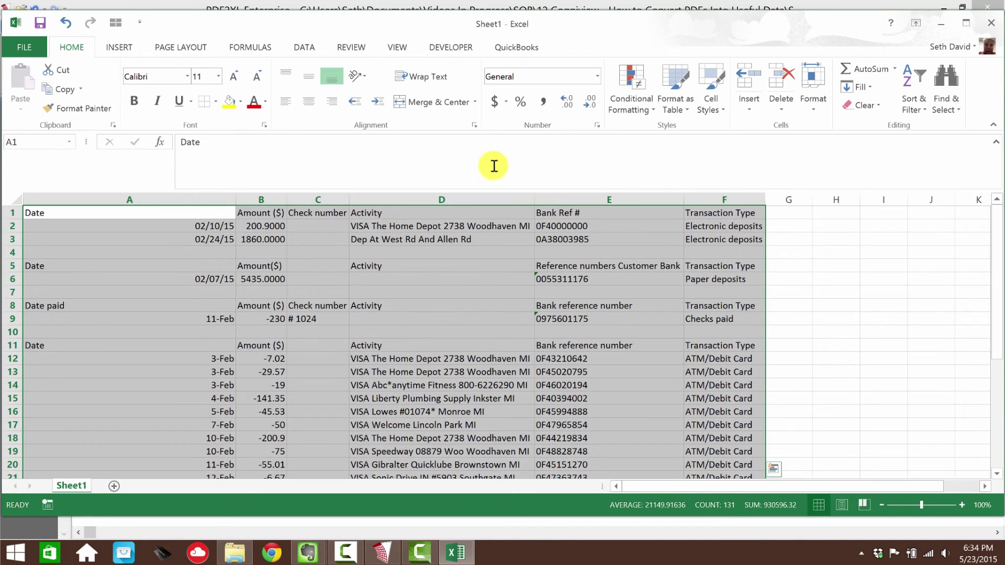
click(302, 47)
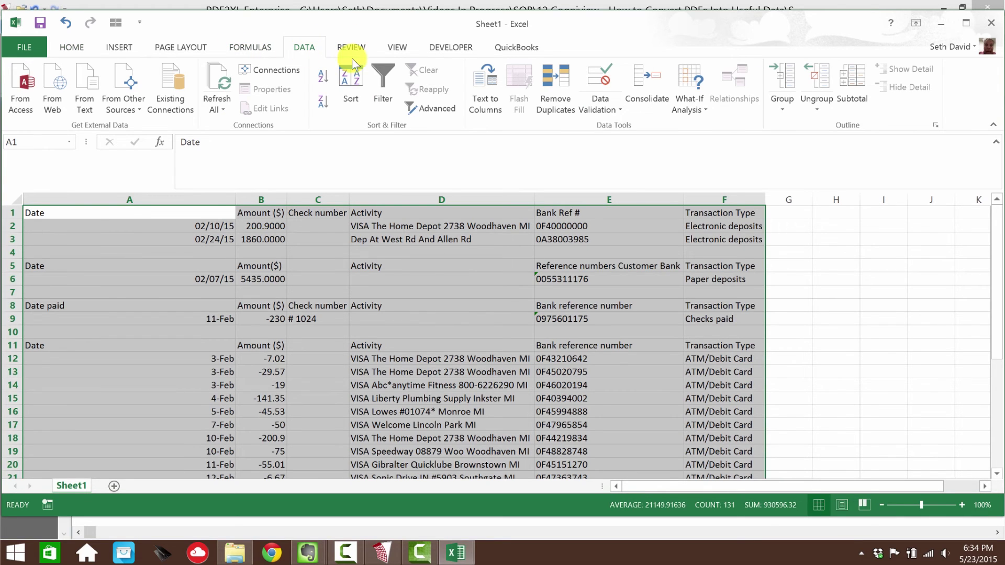
click(354, 82)
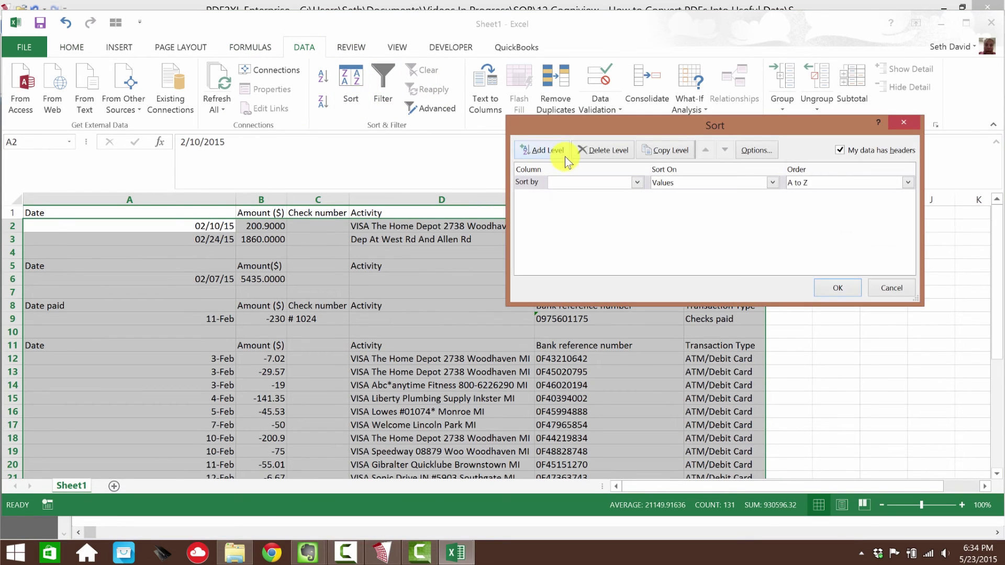
click(581, 183)
click(582, 252)
click(544, 150)
click(553, 197)
click(563, 209)
click(544, 150)
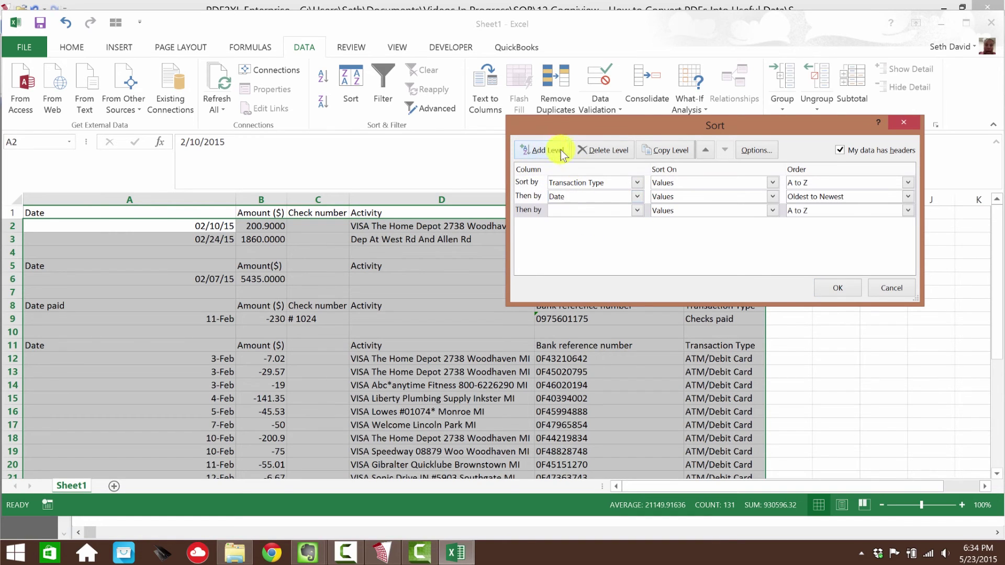
click(574, 209)
click(572, 231)
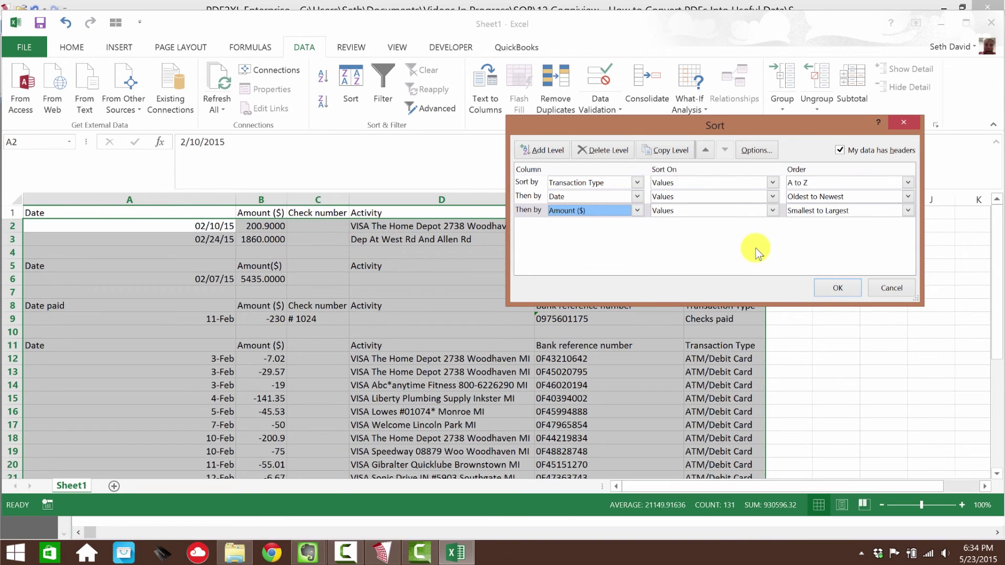
click(838, 287)
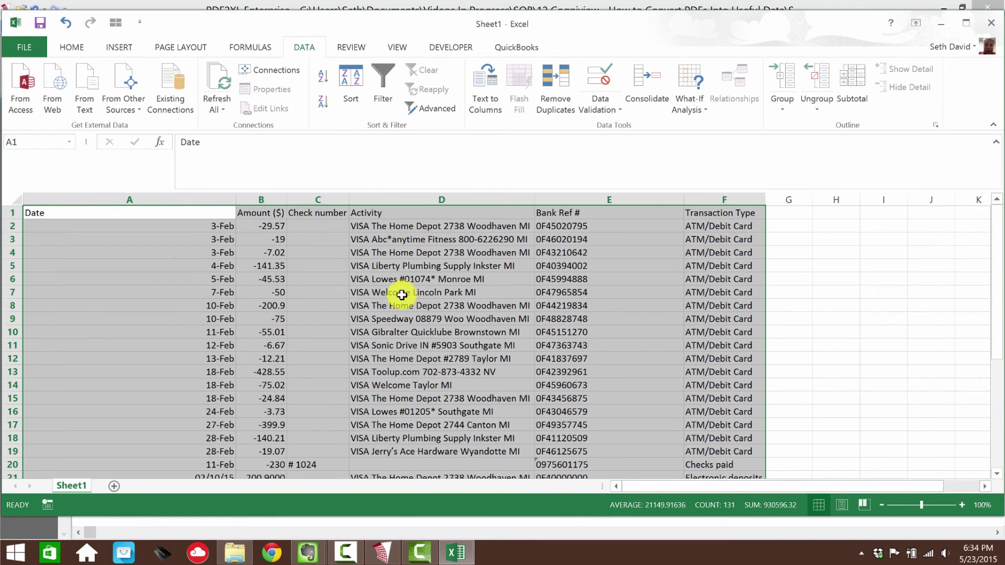
Format the Date column with the 03/14/12 date type
click(220, 200)
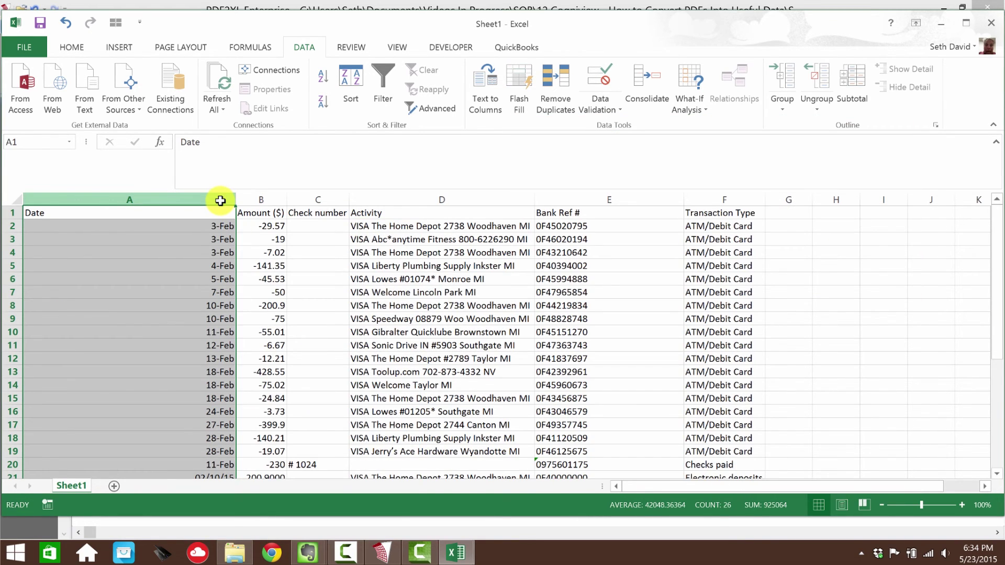
key(ctrl+1)
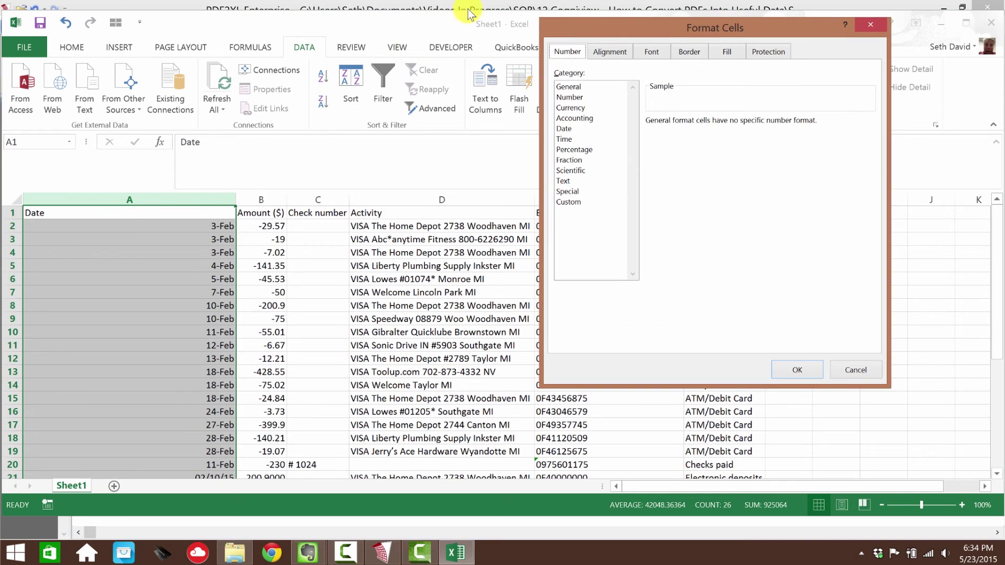
click(568, 128)
click(661, 176)
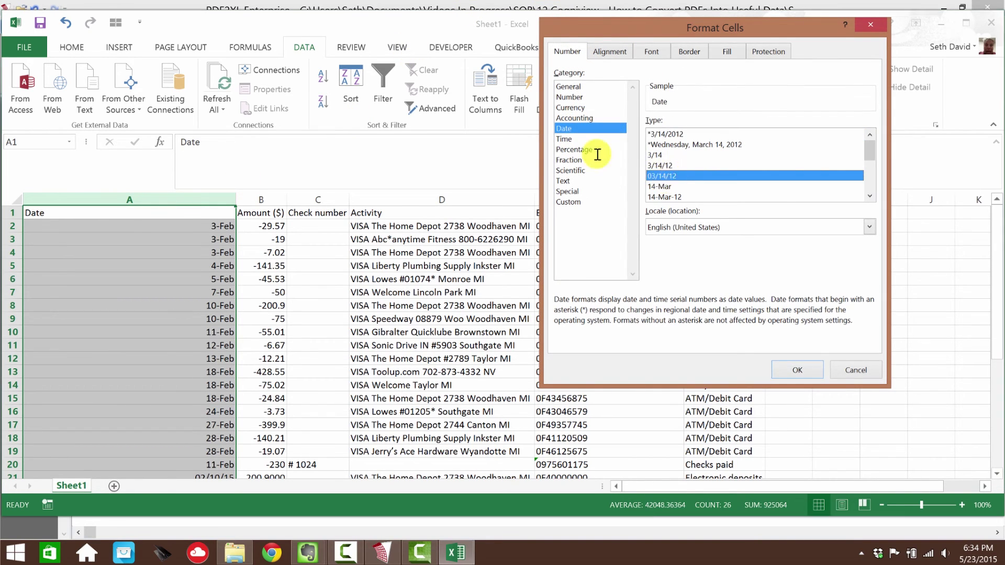
key(Return)
Apply the comma number style to the Amount ($) column
click(255, 199)
click(72, 47)
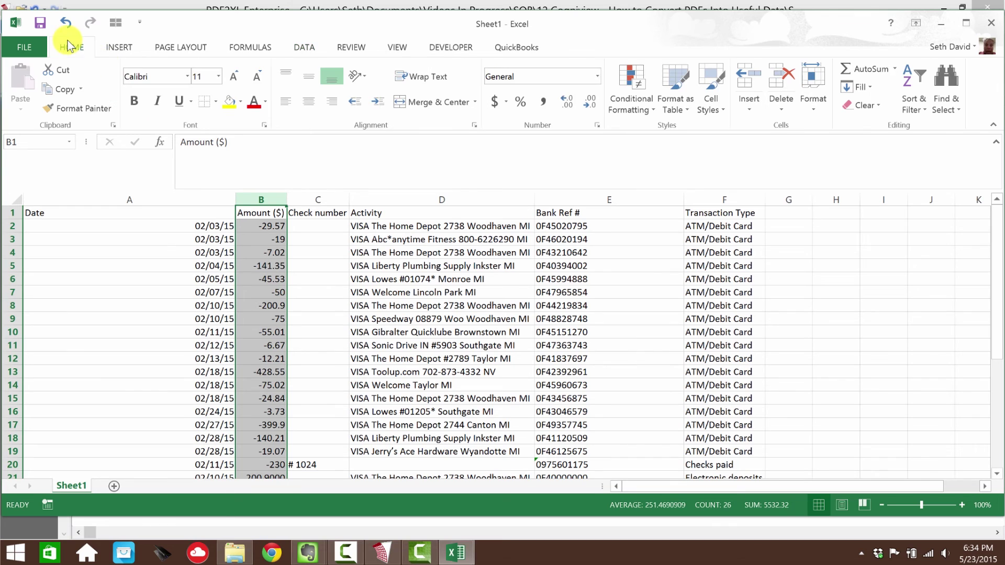
click(542, 101)
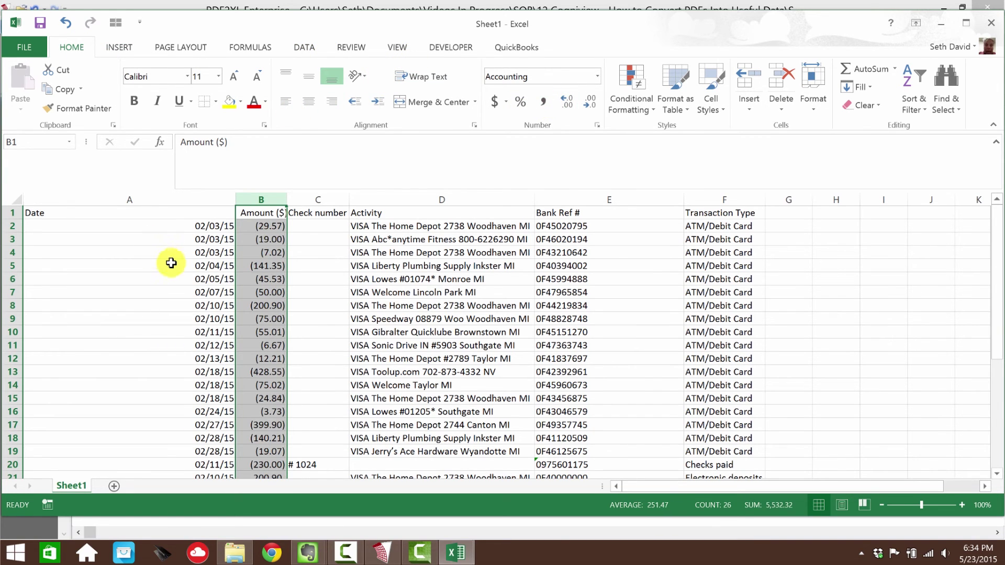
Examine the sorted rows in the Date column from the upper transactions down to cell A28 below the data
click(171, 263)
key(Down)
key(Down)
key(Down)
key(Down)
key(Down)
key(Down)
key(Down)
key(Down)
key(Down)
key(Down)
key(Down)
key(Down)
key(Down)
key(Down)
key(Down)
key(Down)
key(Down)
key(Down)
key(Down)
key(Down)
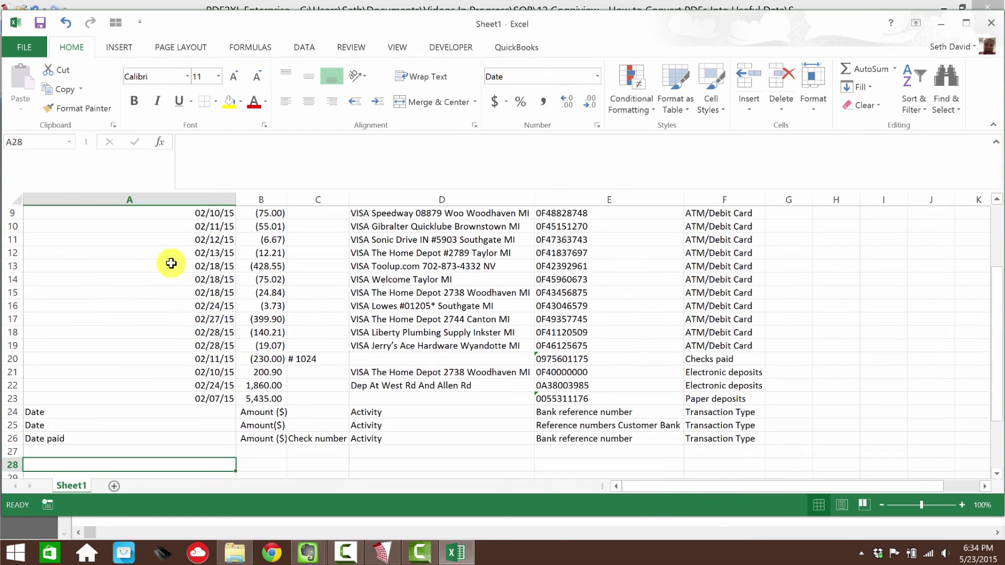
Delete rows 24 to 28, which hold the repeated header rows and blank rows below the transactions
key(shift+space)
key(shift+Up)
key(shift+Up)
key(shift+Up)
key(shift+Up)
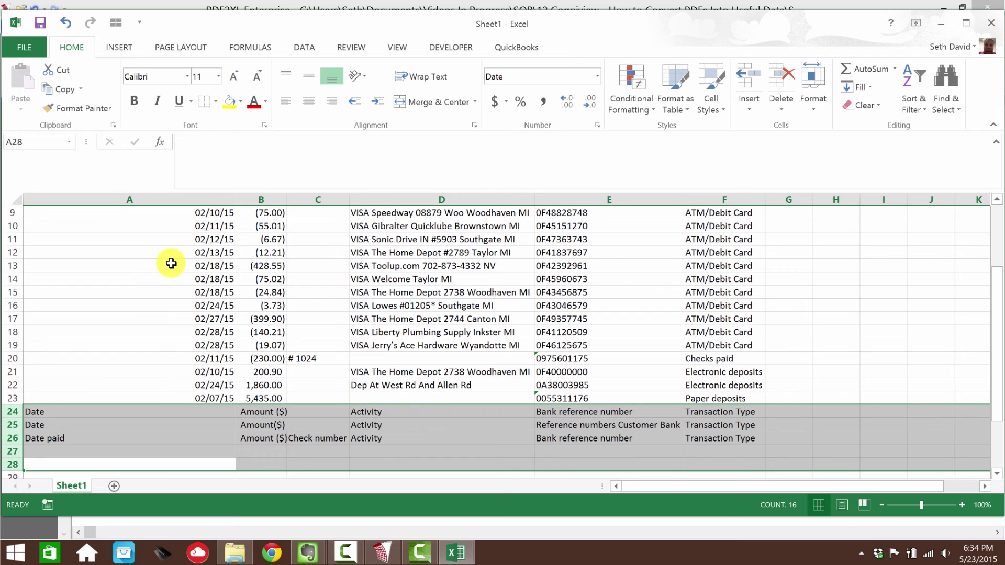
key(ctrl+minus)
Review the cleaned transactions from the end of the data back to cell A1 and maximize the workbook window
key(Right)
key(Right)
key(Up)
key(Up)
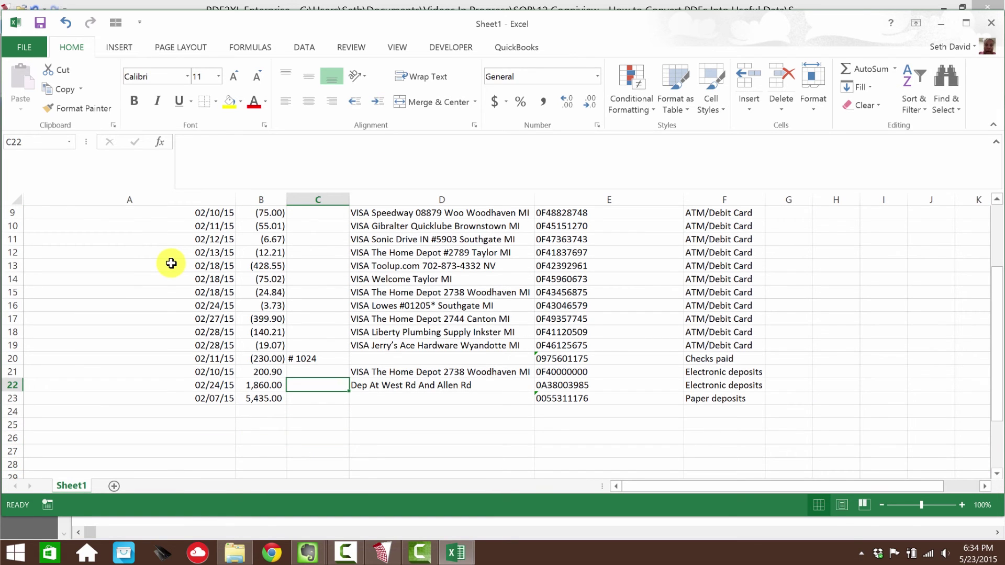
key(Left)
key(Left)
key(Page_Up)
key(Up)
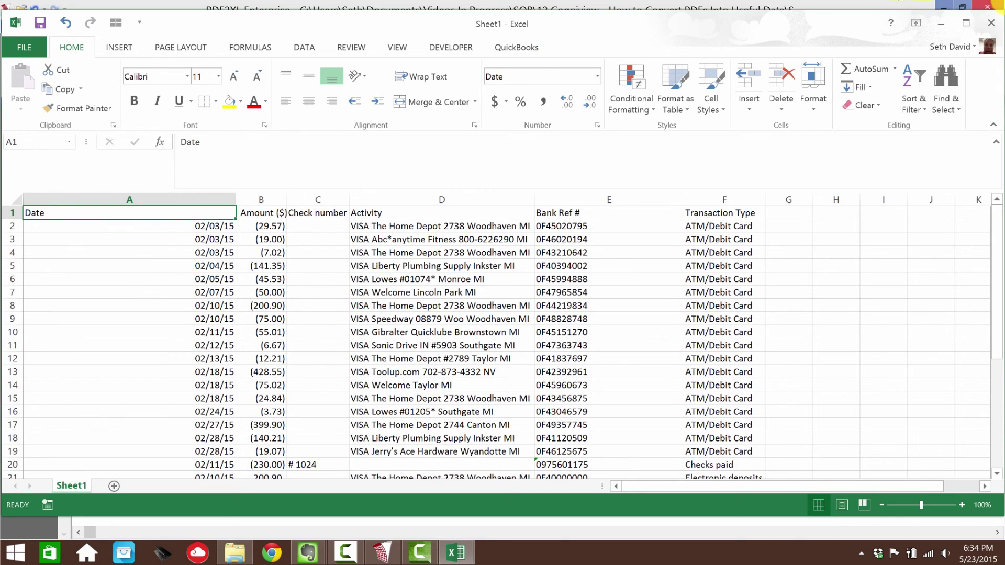
double_click(356, 31)
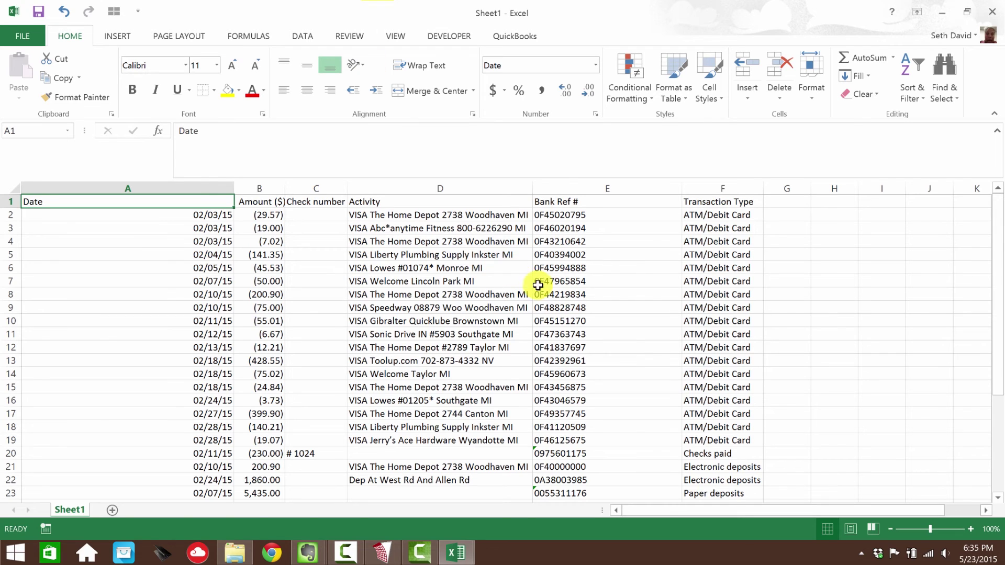
Switch to File Explorer, locate the saved Comerica.layoutx file in the Sample Docs folder, and minimize the folder window
click(246, 560)
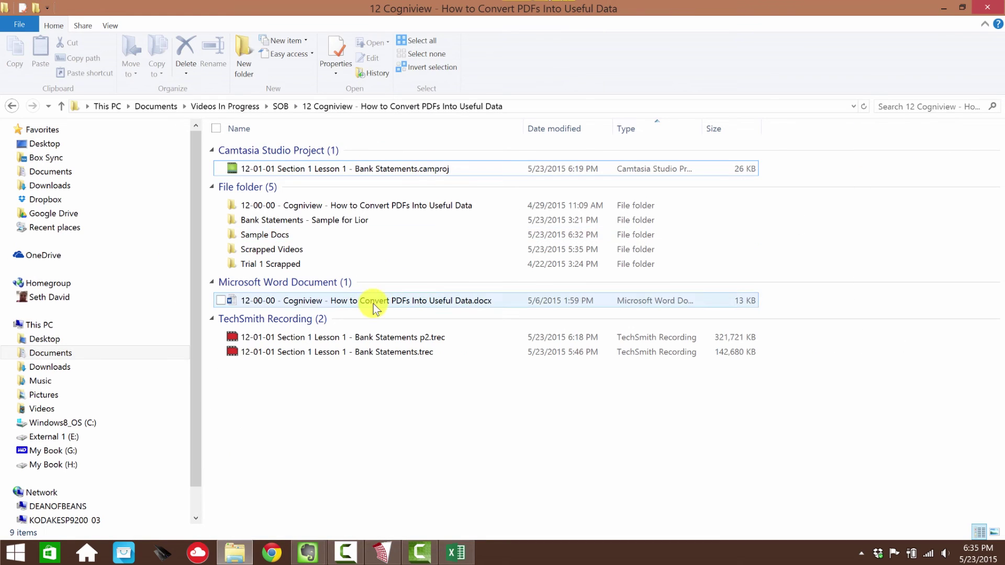
click(367, 301)
click(322, 437)
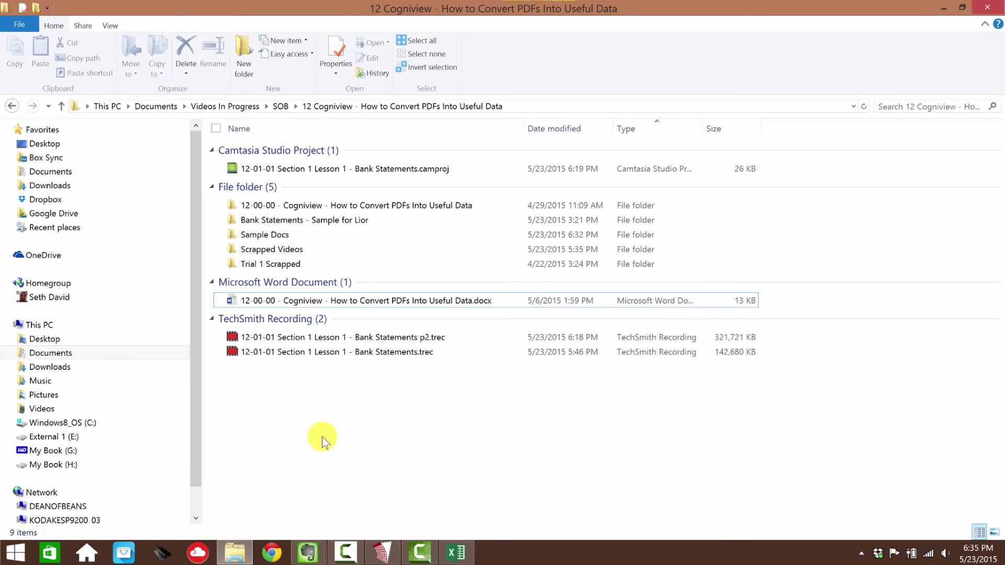
double_click(268, 234)
click(292, 168)
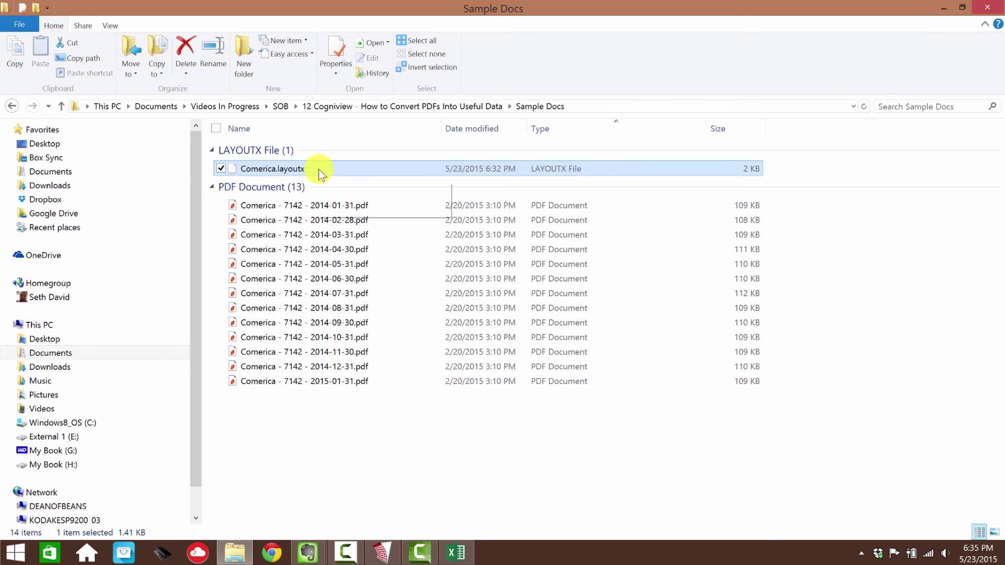
click(944, 7)
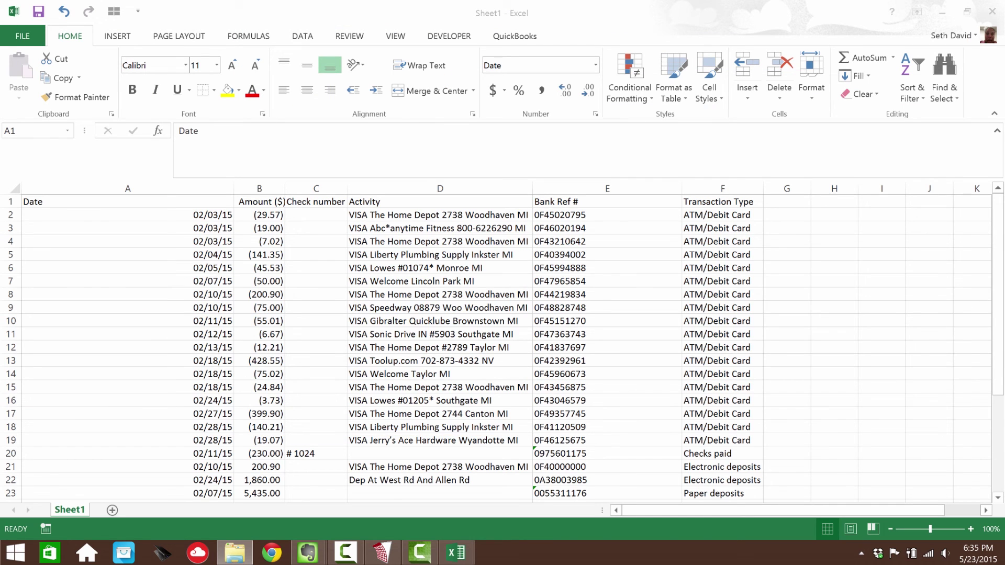